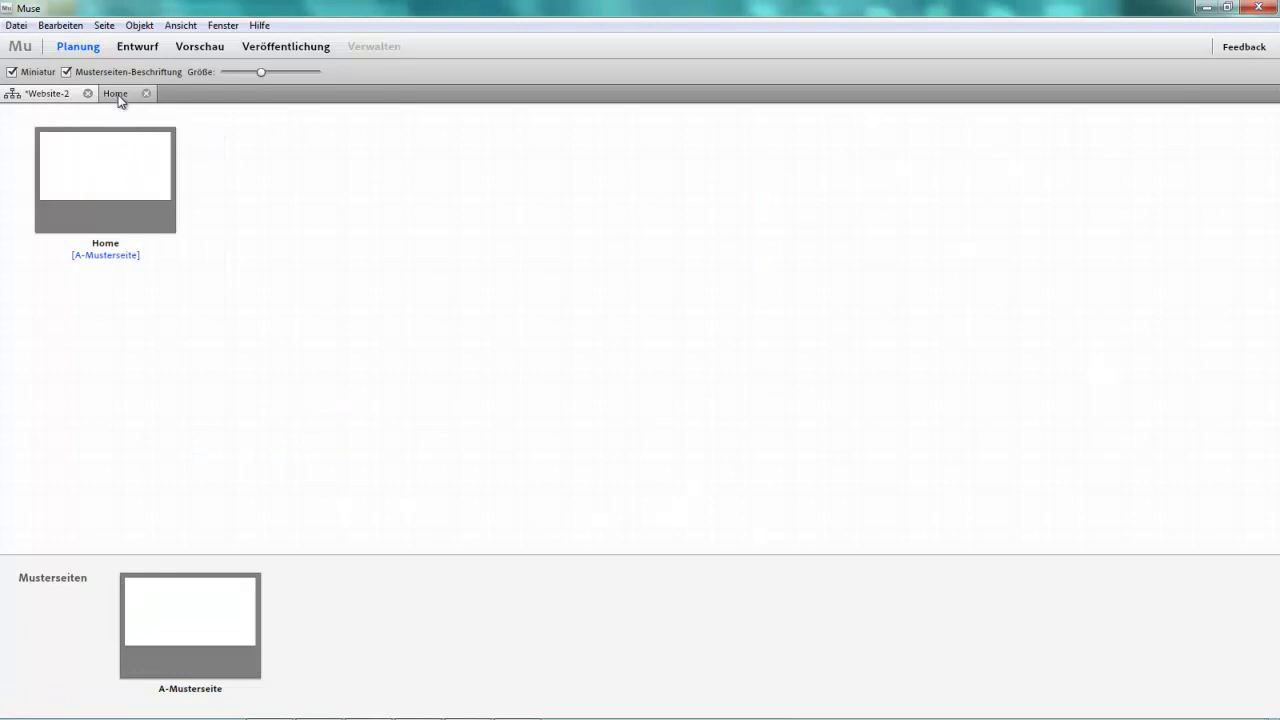
- Add a page named "Think Tank" after the Home page in the site plan
left_click(117, 95)
left_click(52, 93)
mouse_move(148, 200)
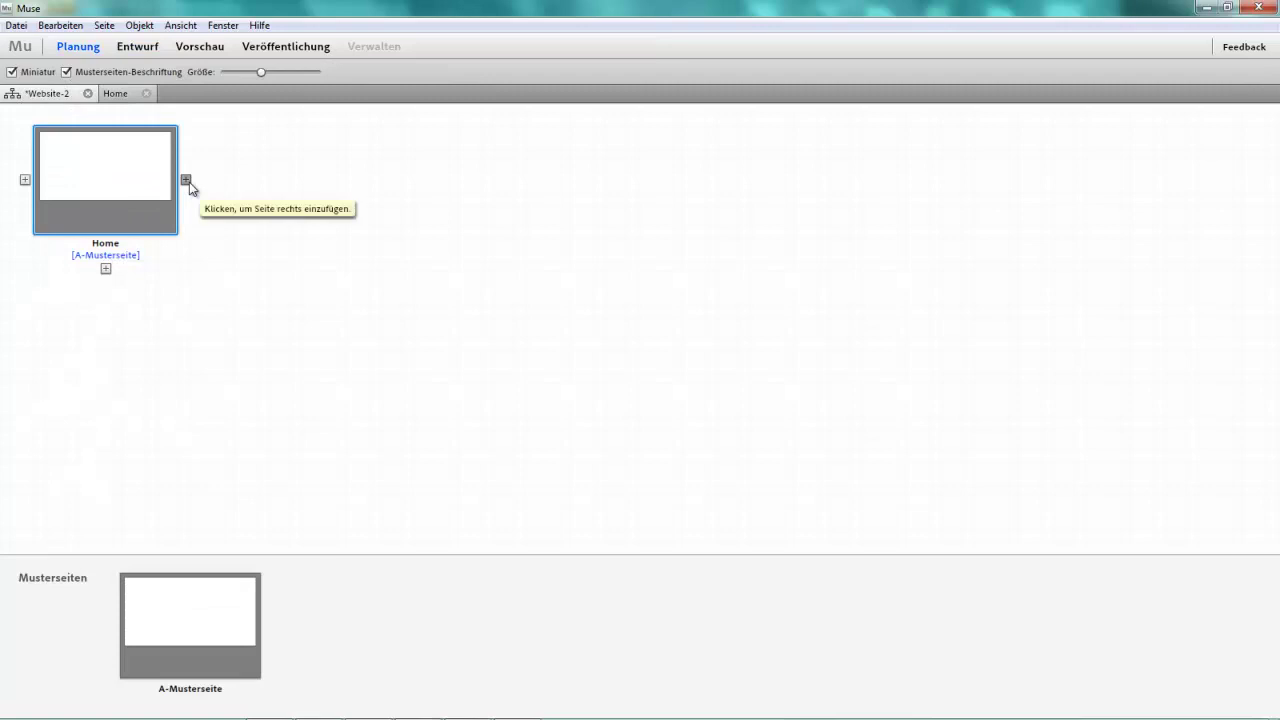
left_click(186, 181)
type("Think Tank")
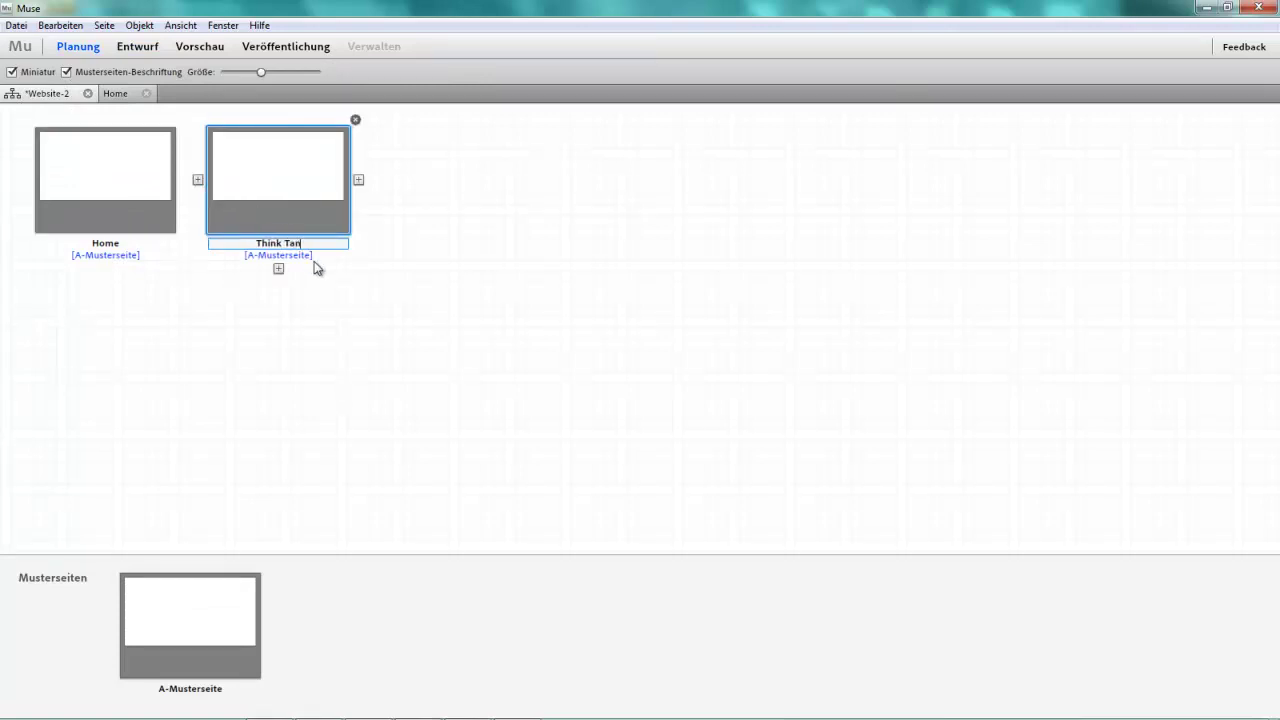
key("Return")
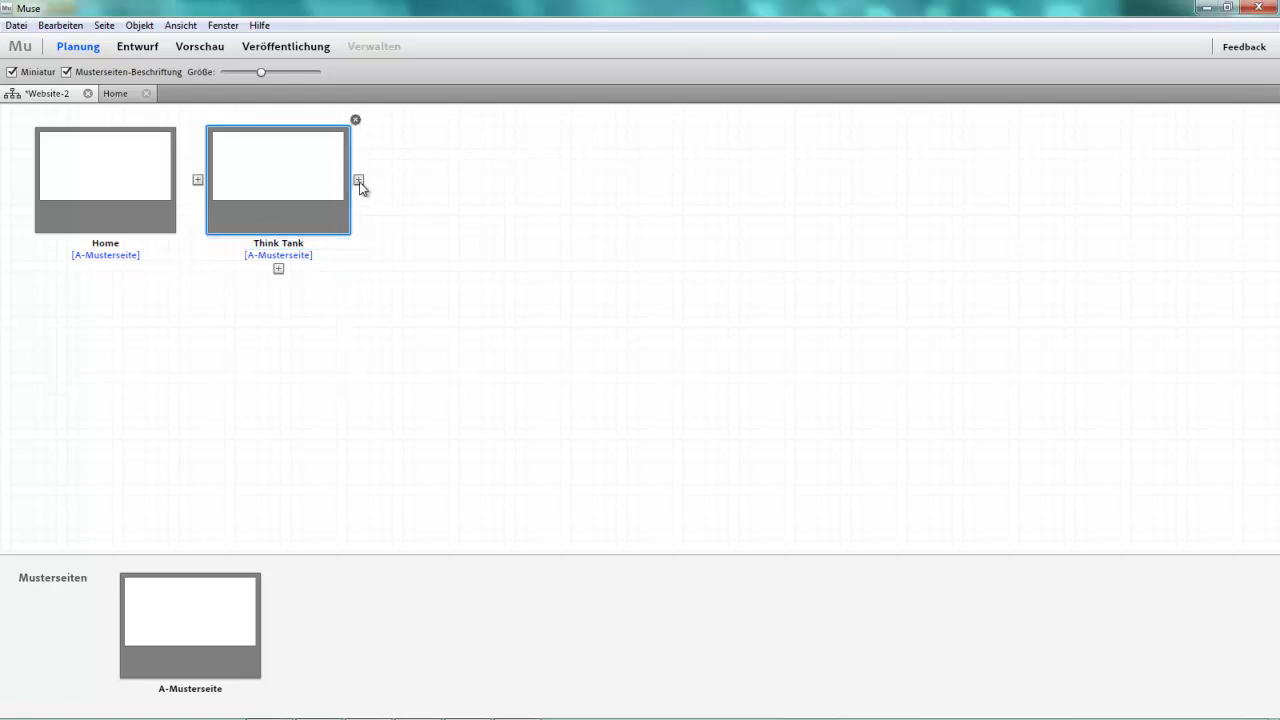
- Add two more pages after Think Tank, named "Coffee & Cigarettes" and "About "Digezz""
left_click(359, 179)
type("Coffee")
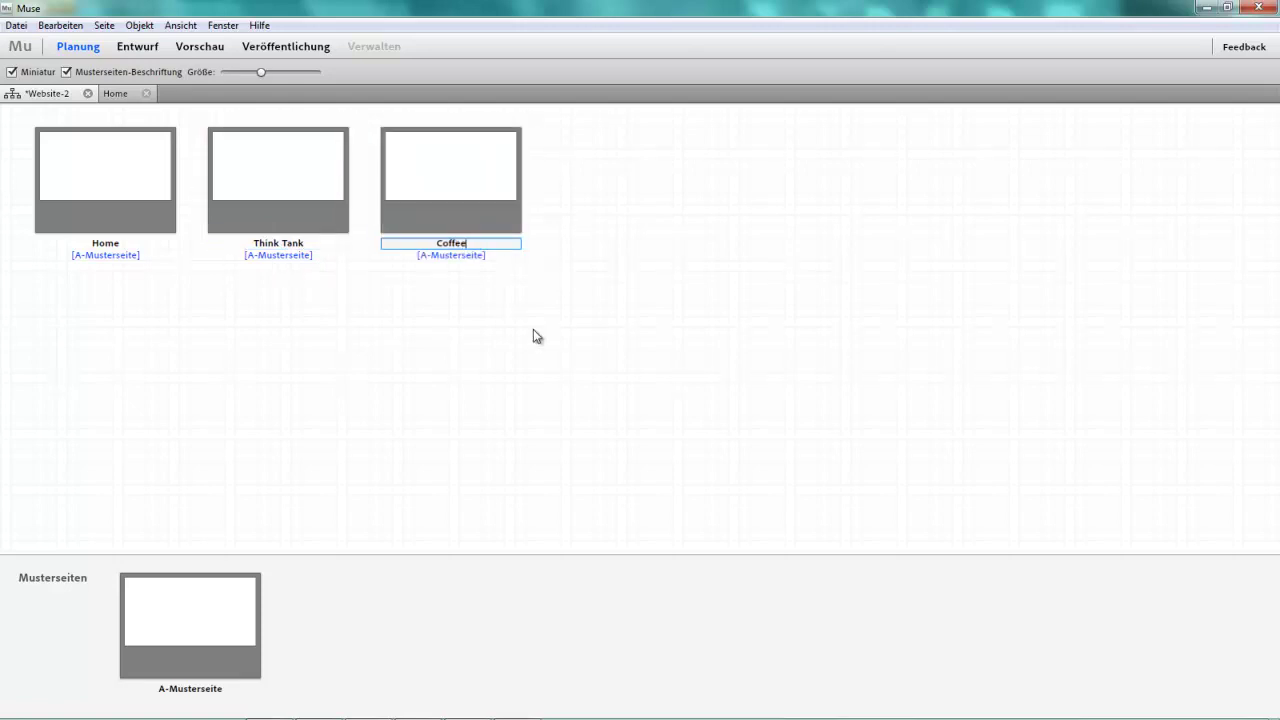
type(" & Cigarettes")
left_click(531, 180)
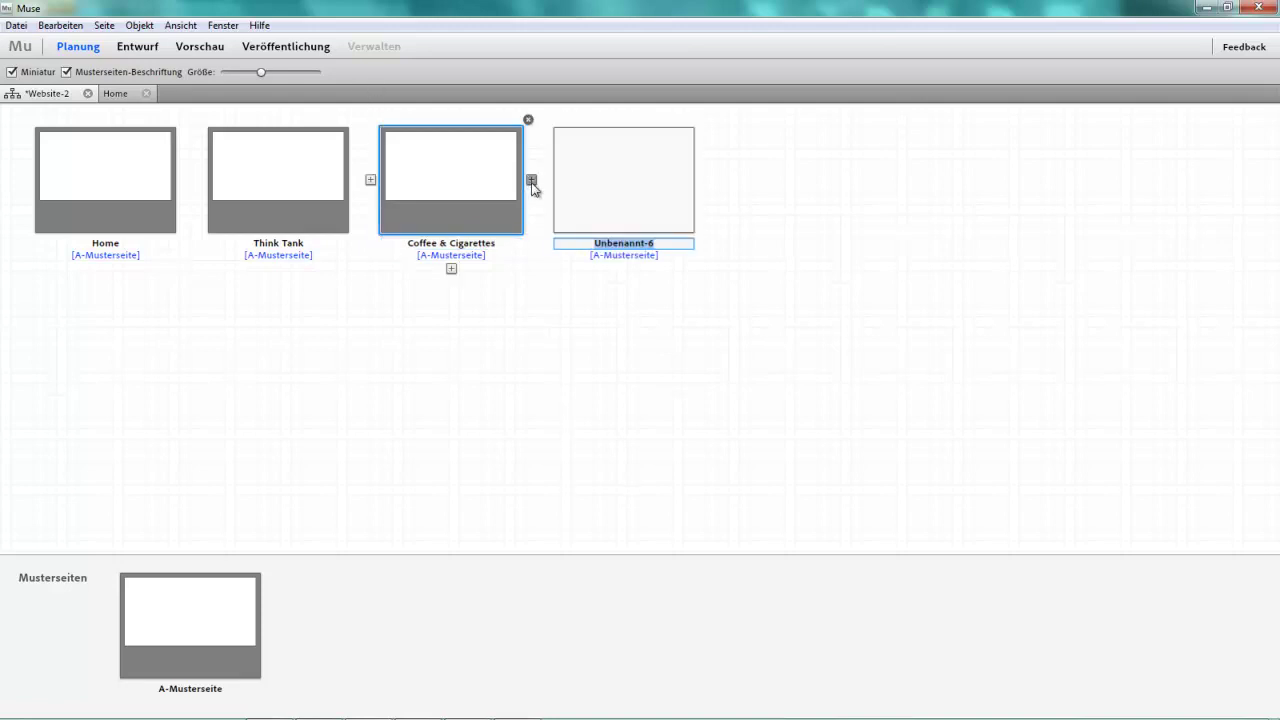
type("About")
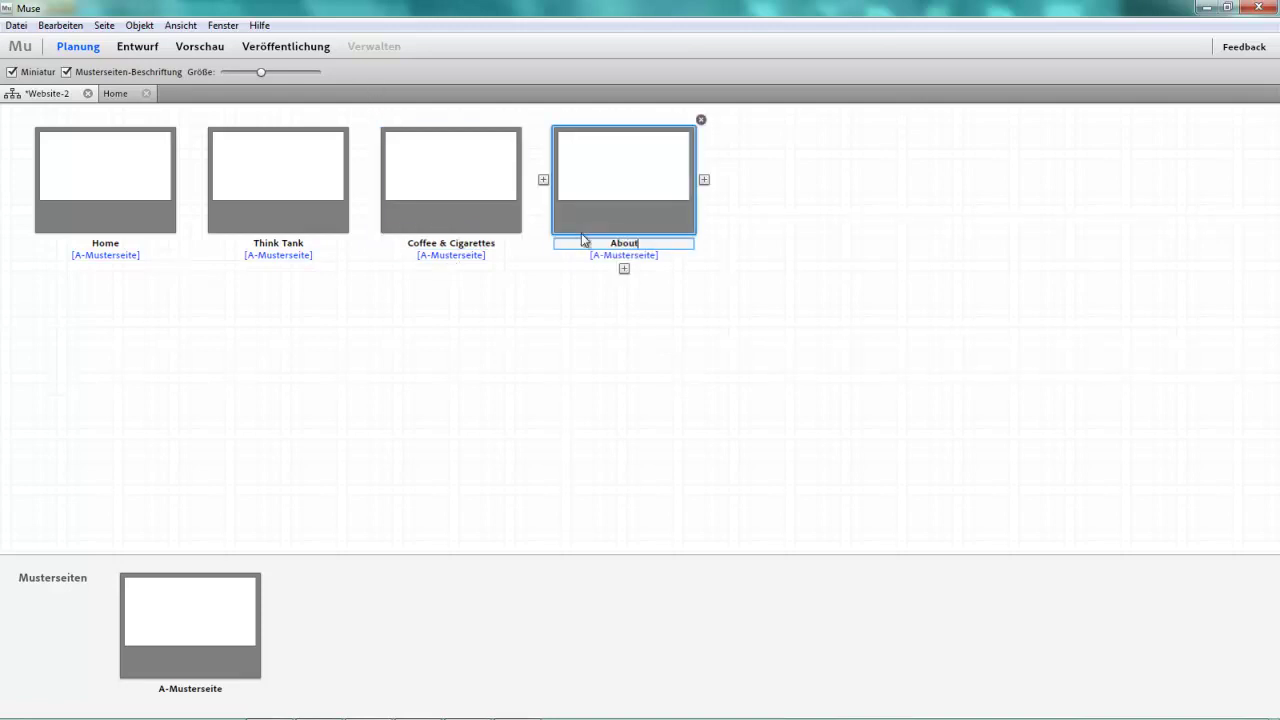
type(" \"Digezz\"")
left_click(484, 345)
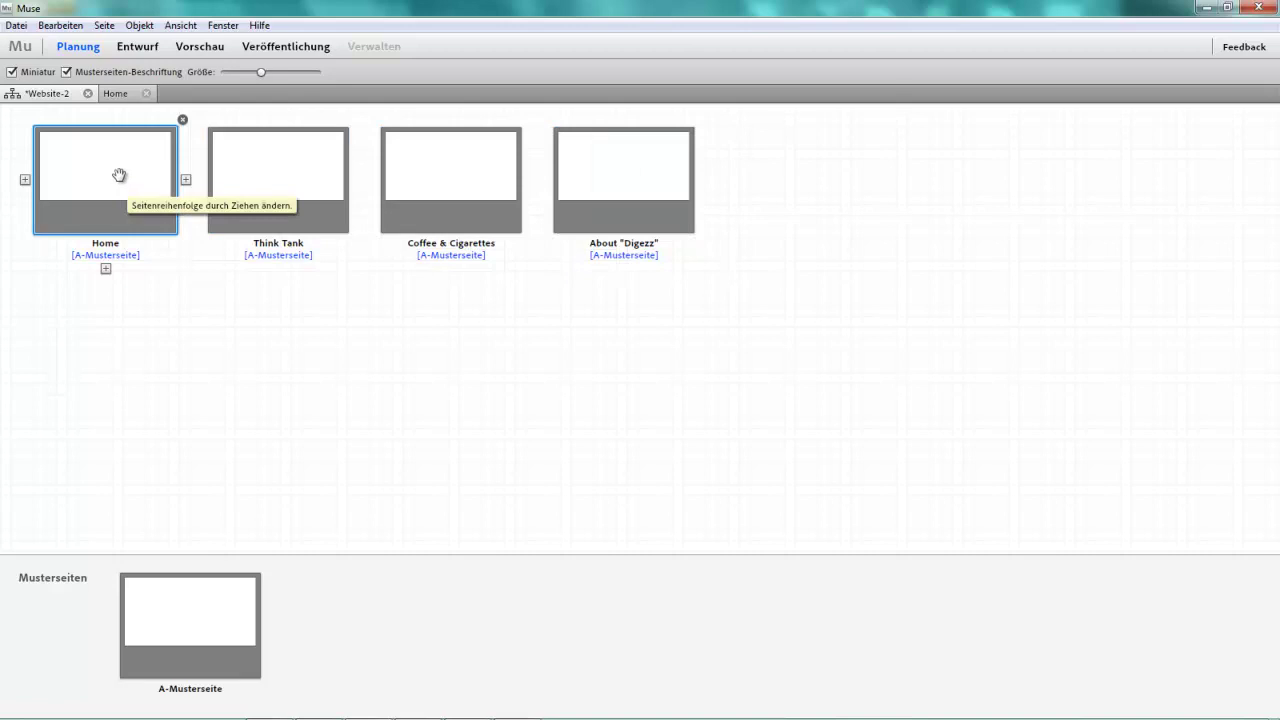
- On the A-Musterseite master page, set the browser fill image to muse_tutorial_background from the Tag 4 von 5 folder
double_click(184, 629)
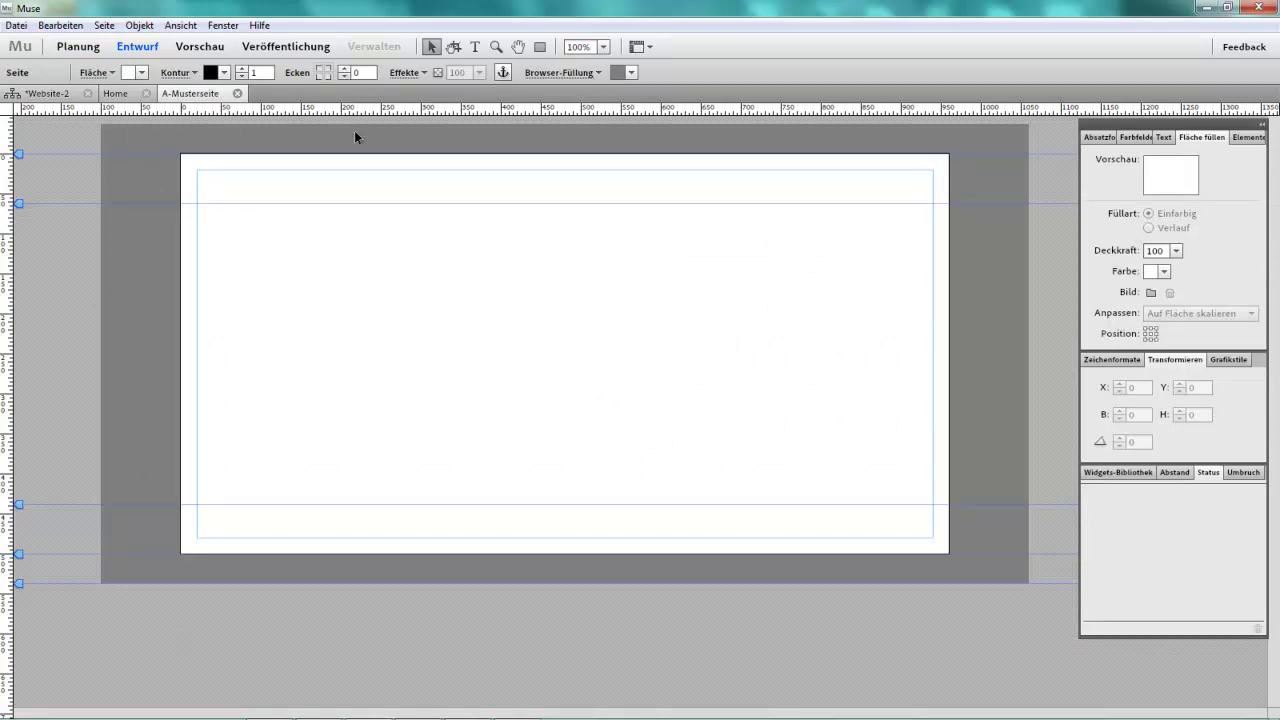
left_click(590, 74)
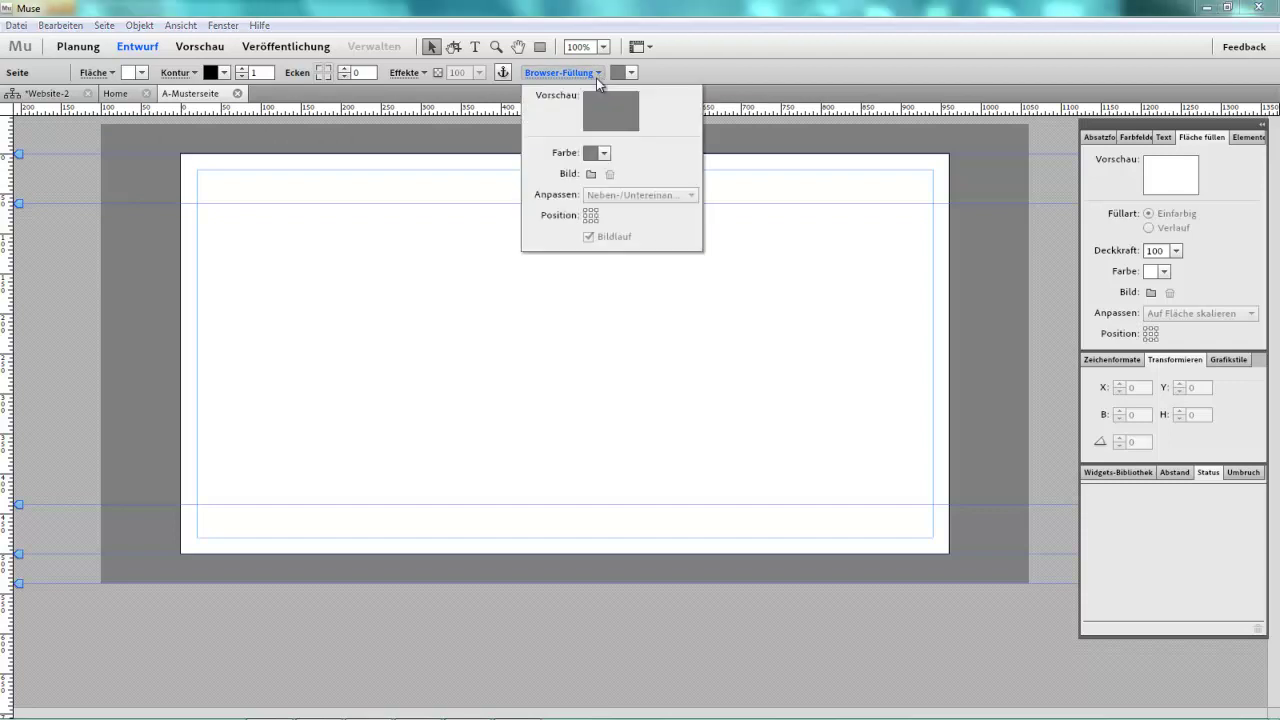
left_click(604, 155)
key("Escape")
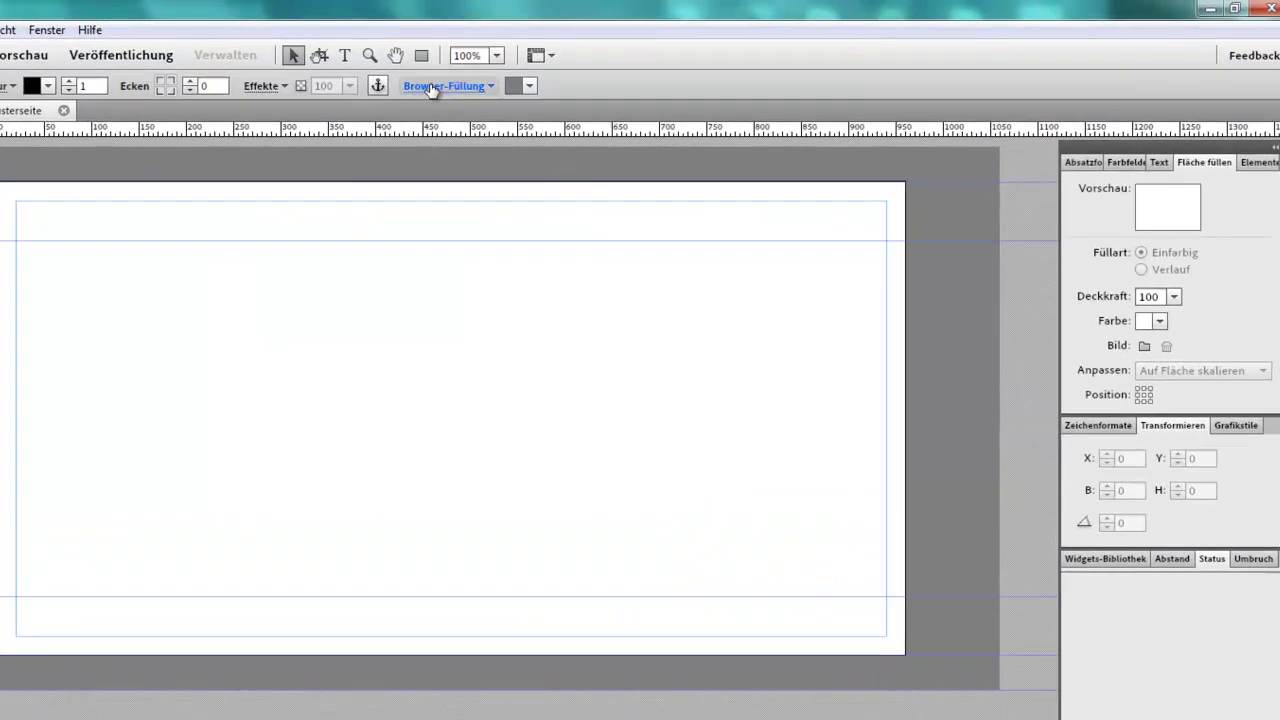
left_click(560, 72)
left_click(449, 219)
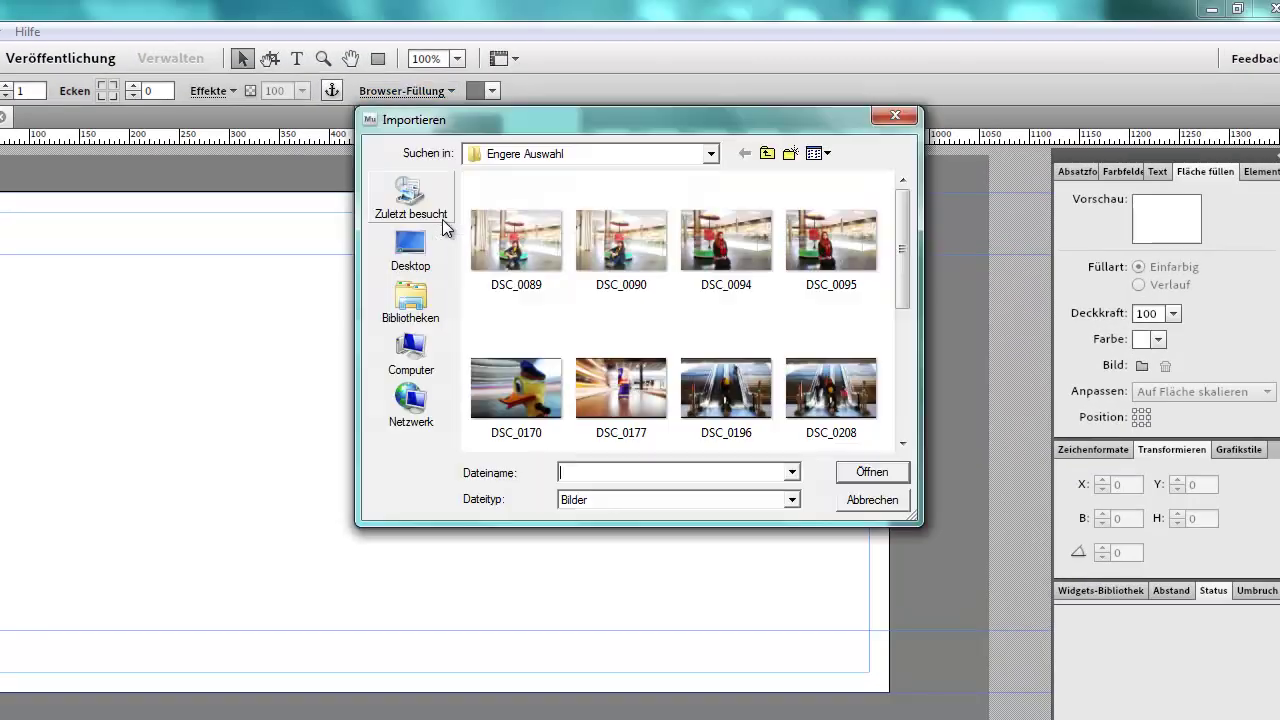
left_click(766, 155)
left_click(766, 155)
left_click(766, 155)
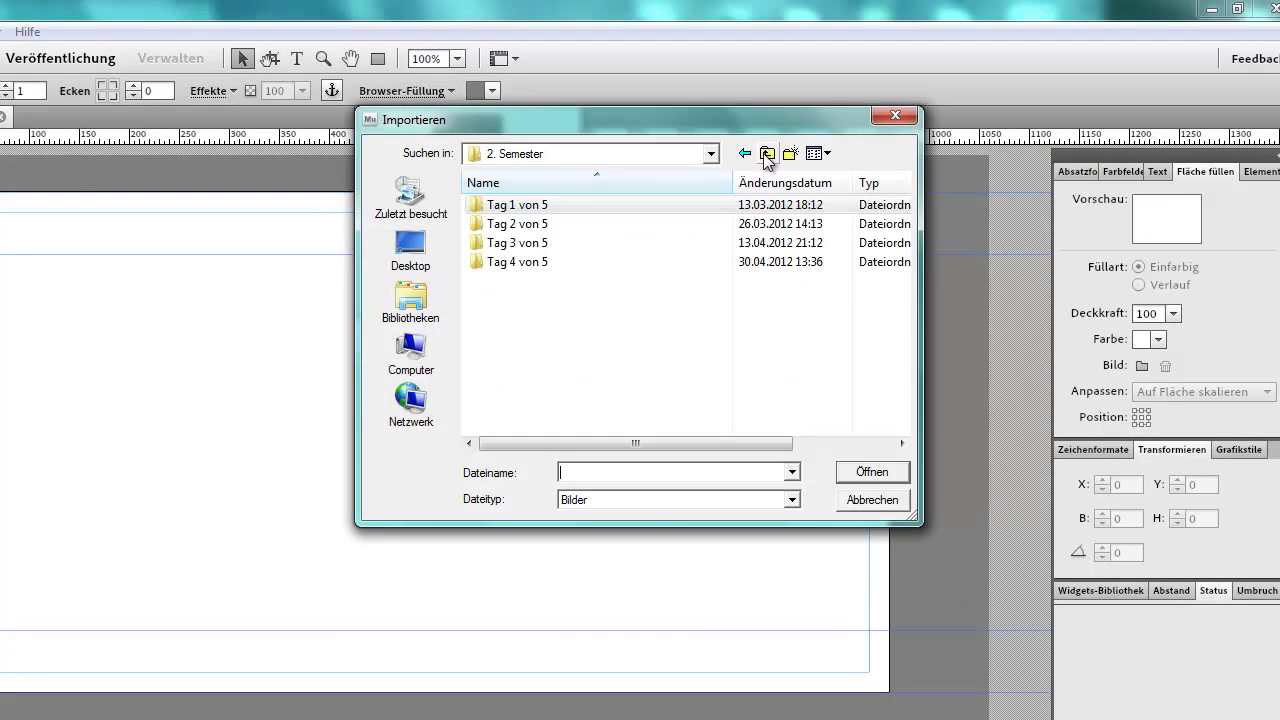
left_click(528, 262)
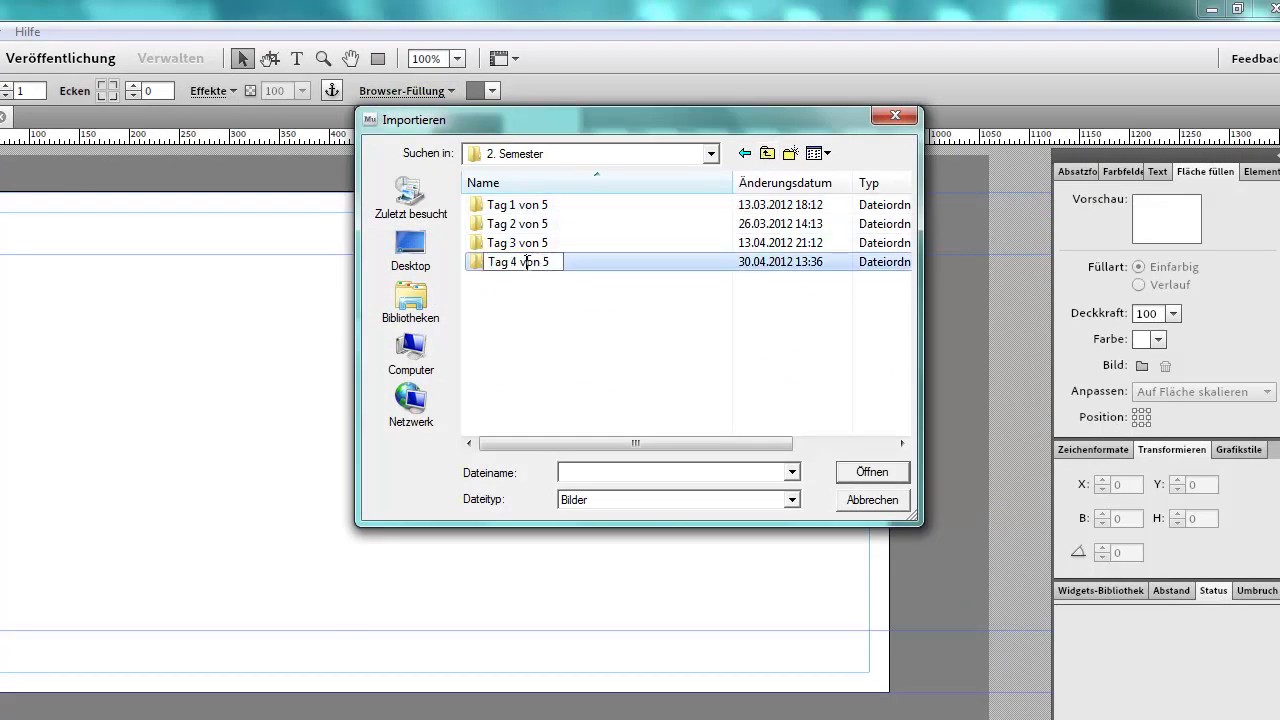
double_click(533, 265)
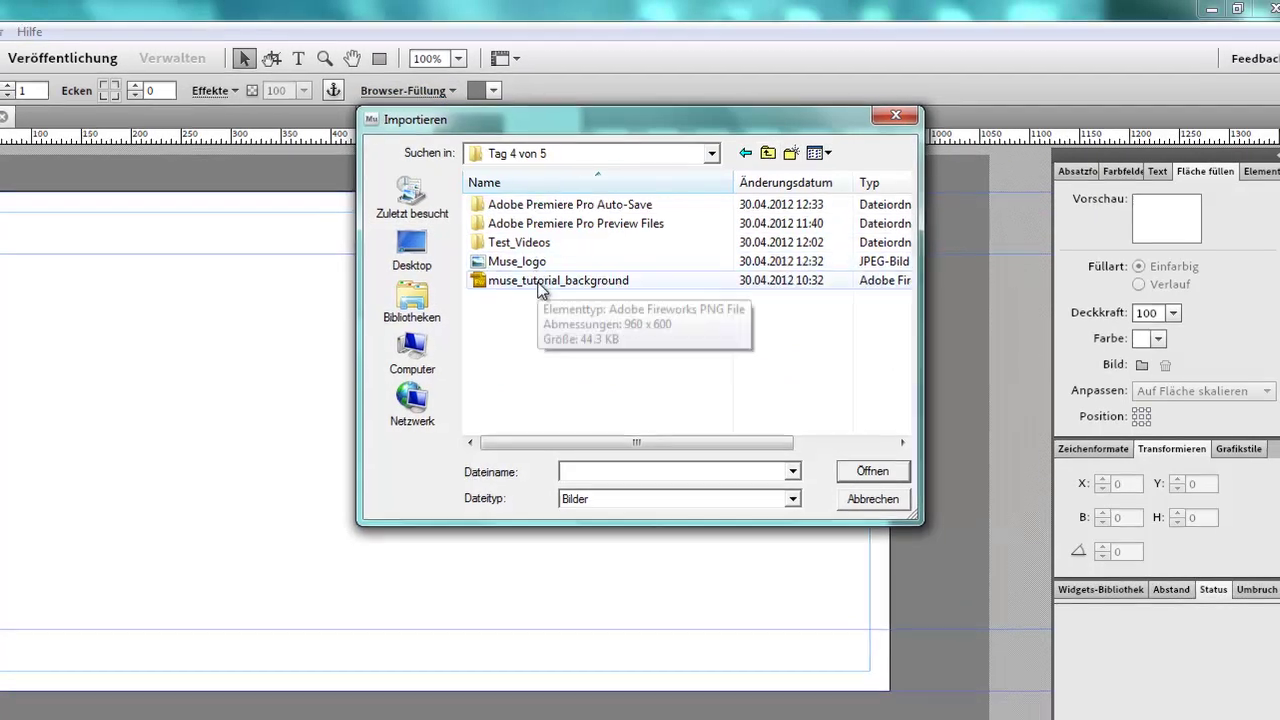
double_click(500, 282)
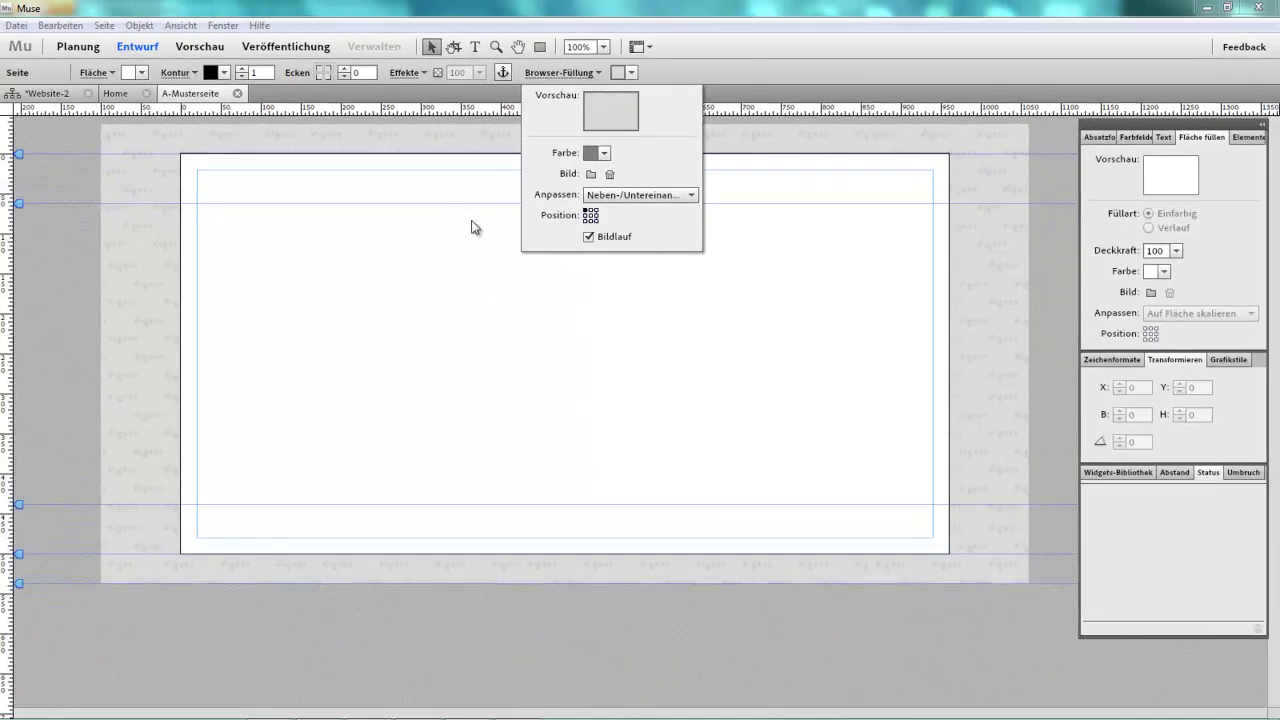
- Return to the site plan, close the open Home page and reopen the A-Musterseite master page
left_click(46, 93)
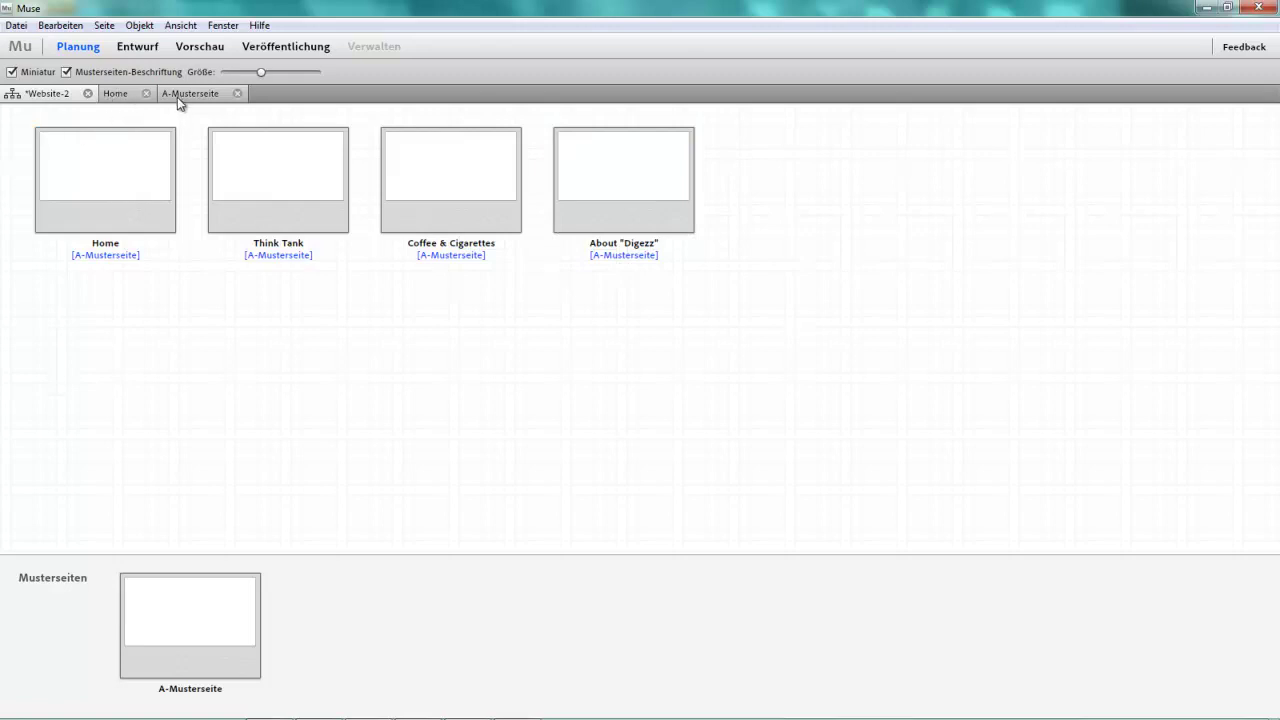
left_click(146, 93)
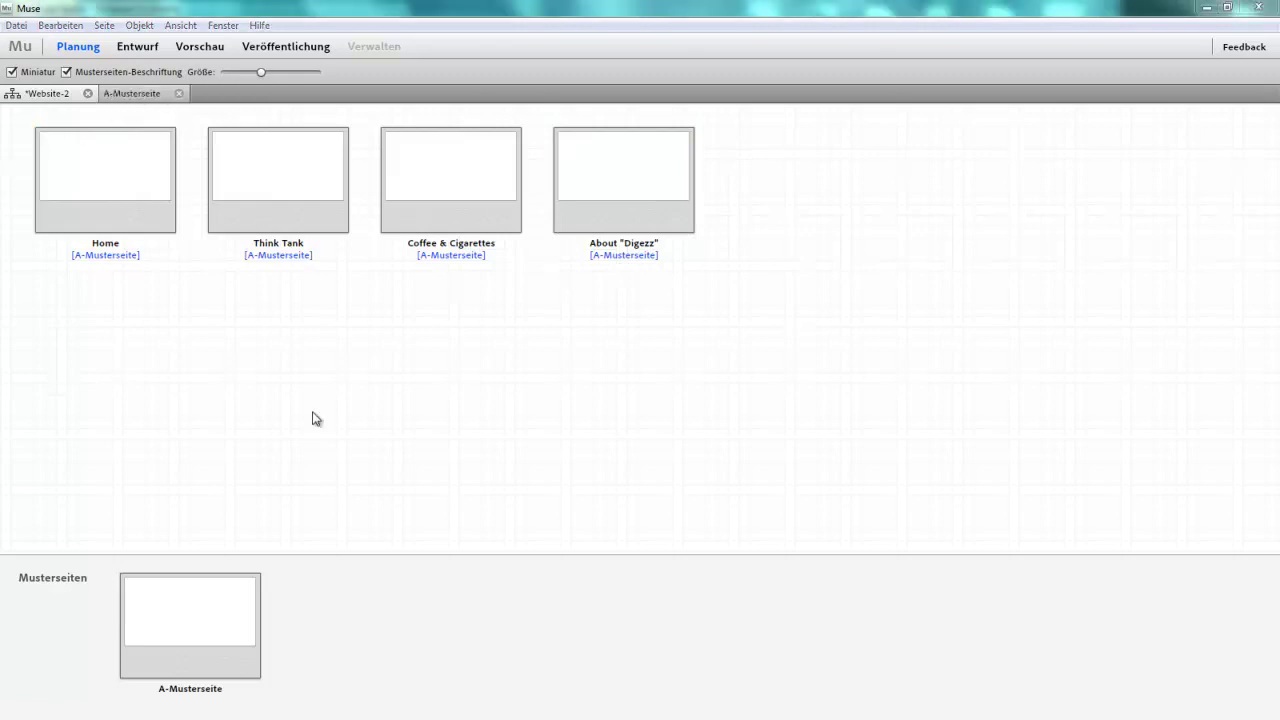
double_click(225, 600)
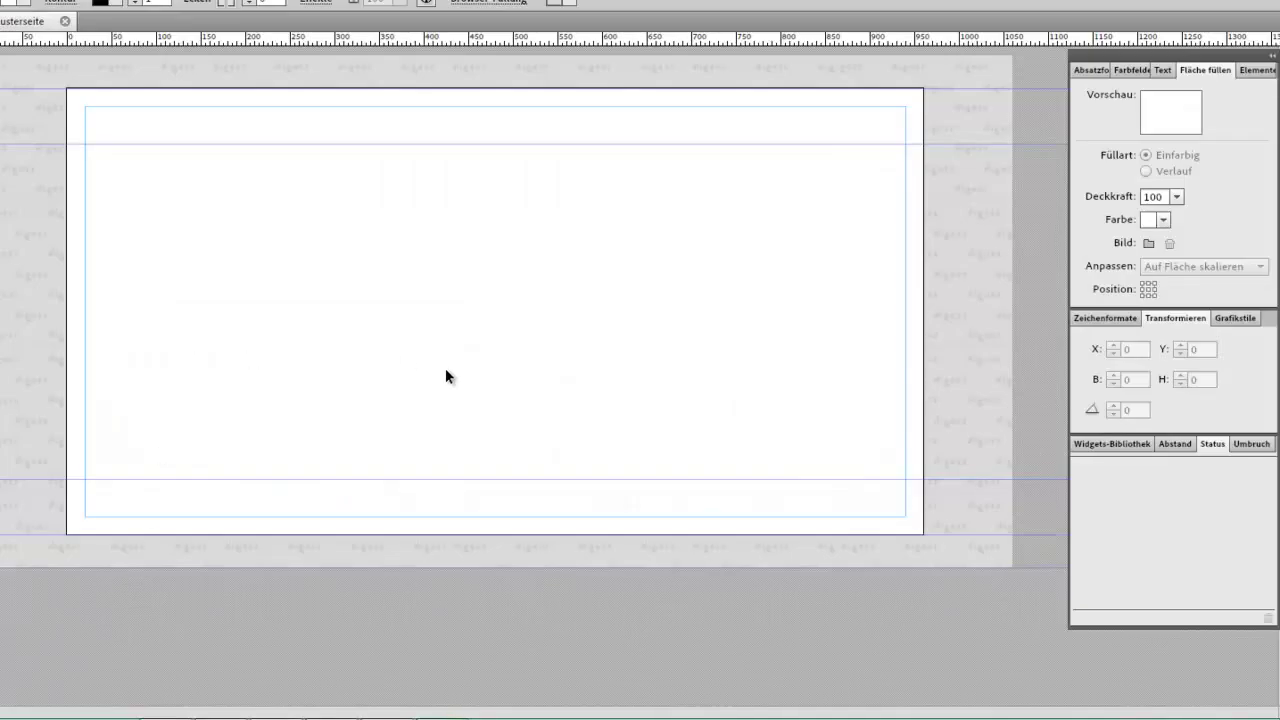
- Insert a Balken menu widget at X 20, Y 62 on the master page and widen it to 920
left_click(1102, 451)
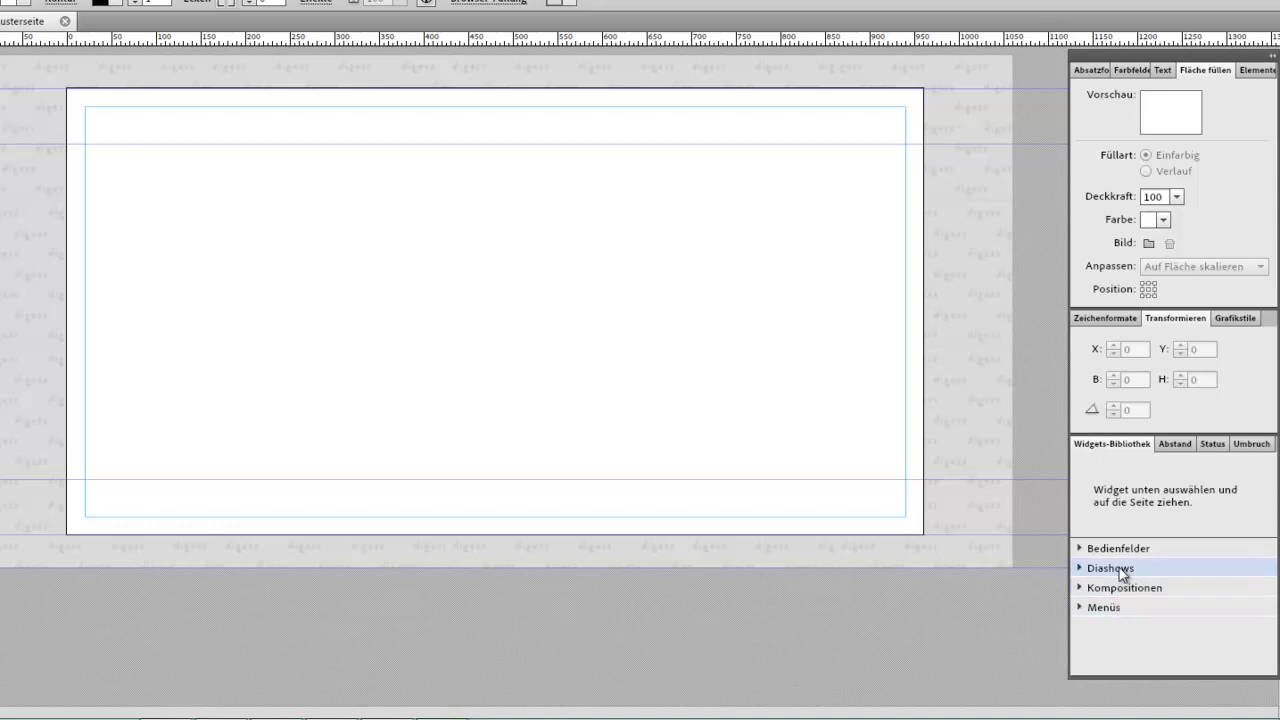
left_click(1080, 606)
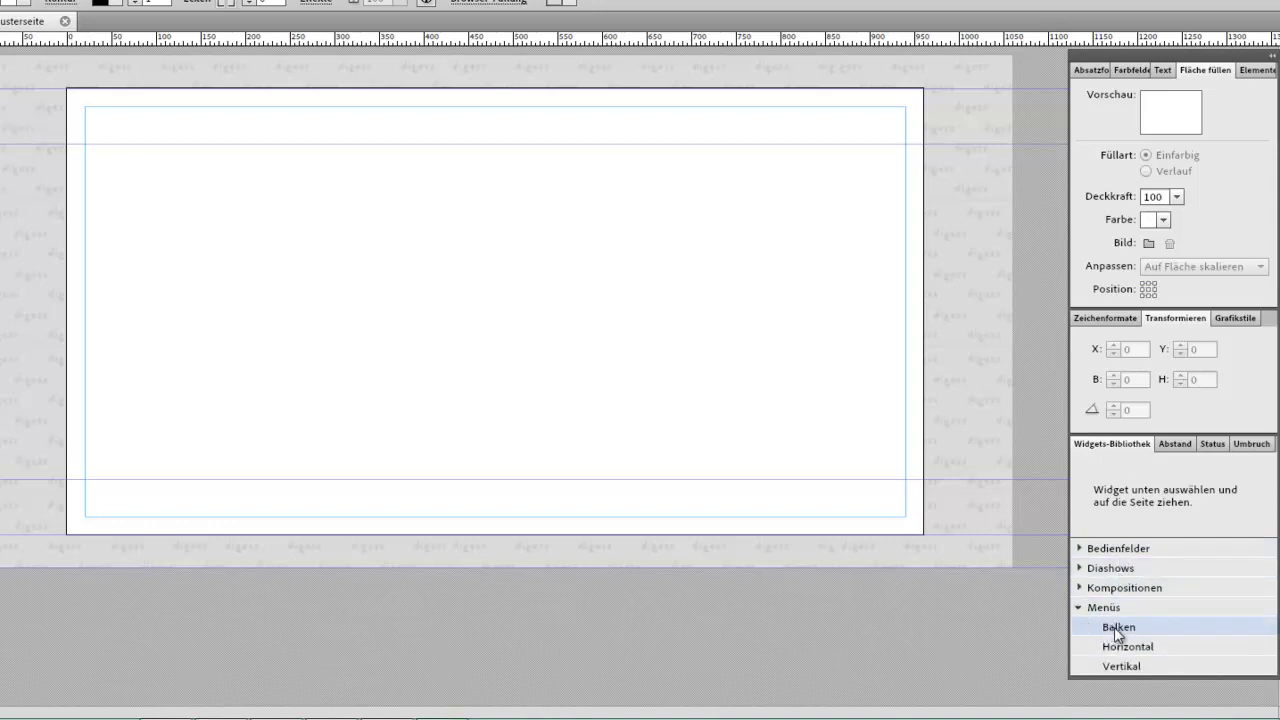
left_click_drag(1182, 640, 86, 145)
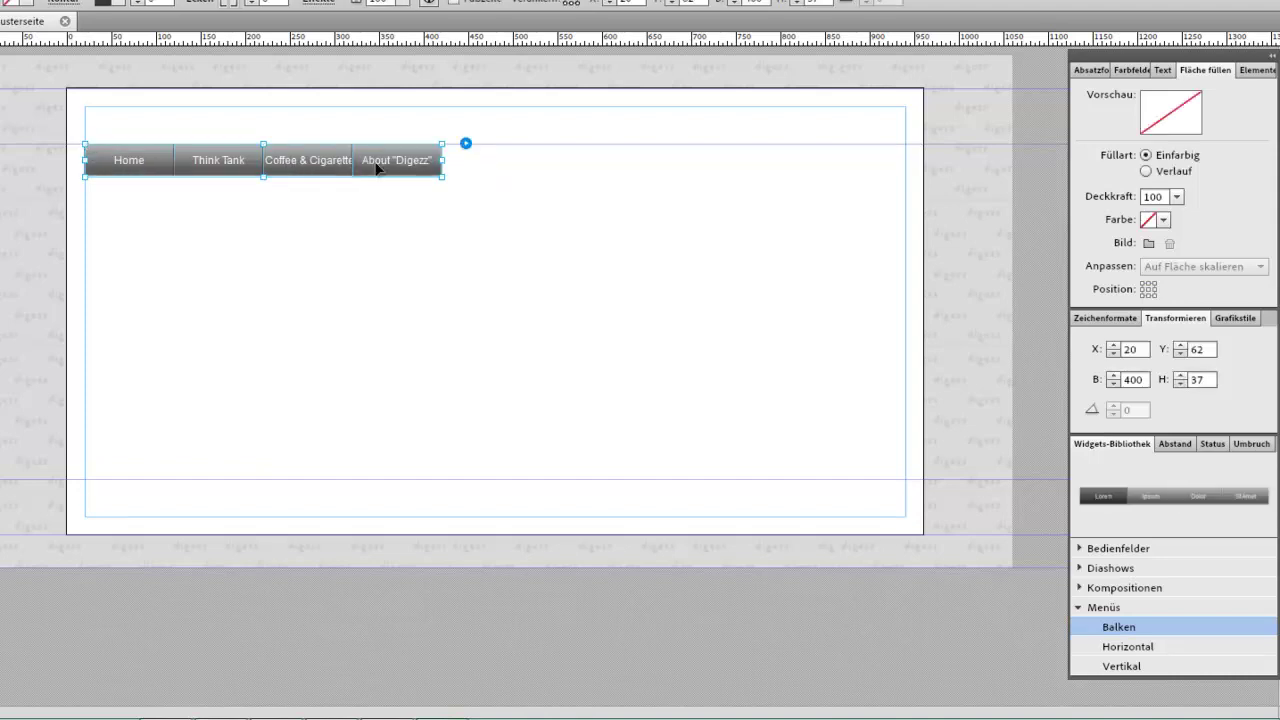
left_click_drag(443, 160, 908, 181)
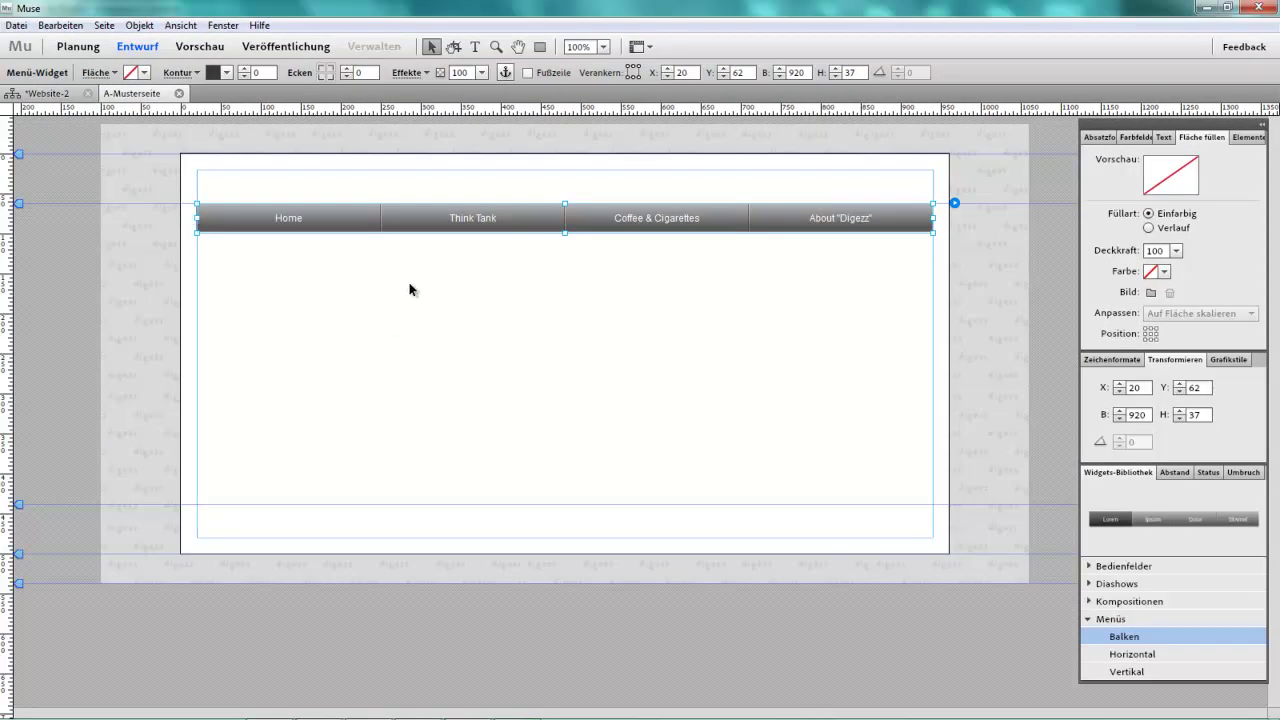
left_click(371, 266)
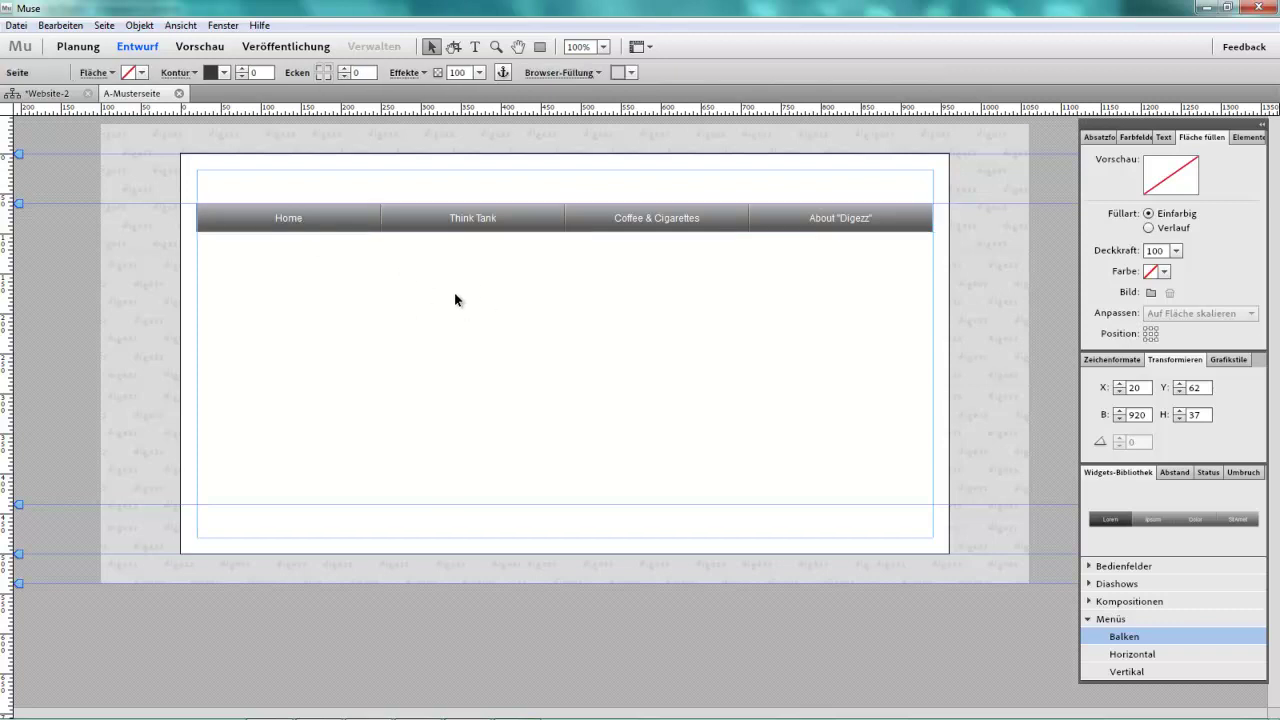
- For the Normal state of the Home menu item, set the gradient's end colour to violet 6A00FF
left_click(328, 222)
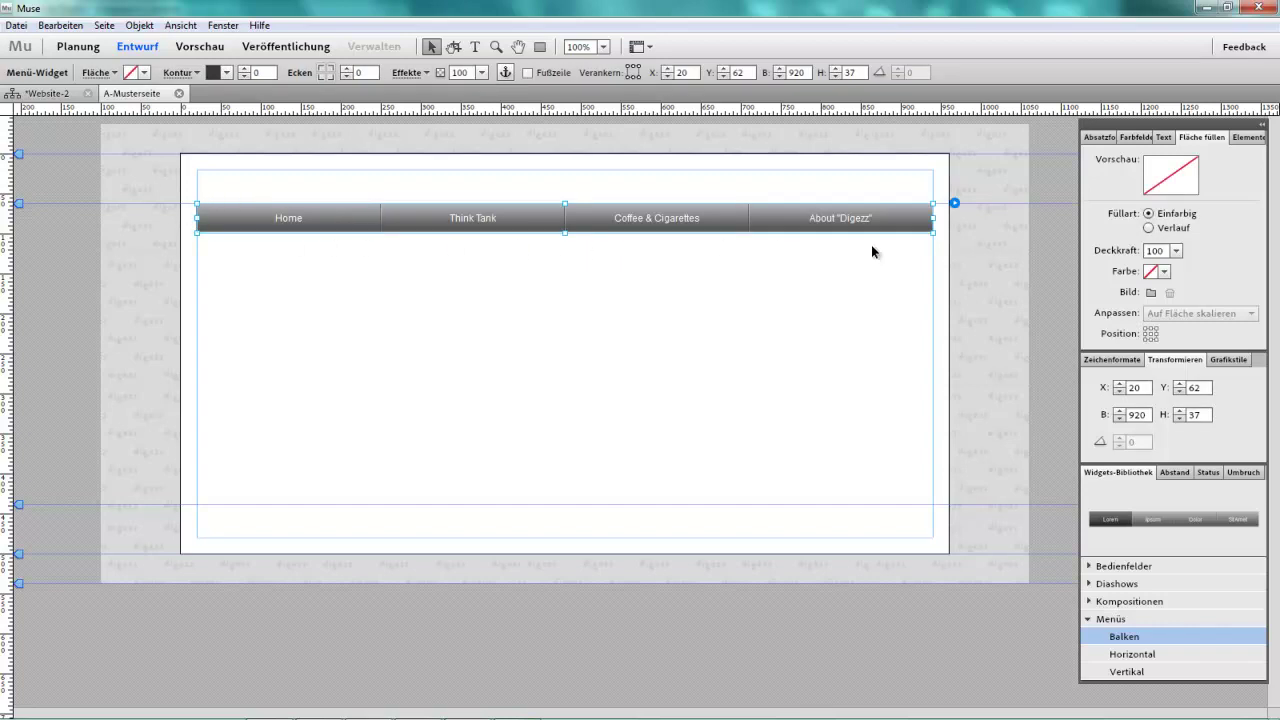
left_click(1209, 472)
left_click(1212, 475)
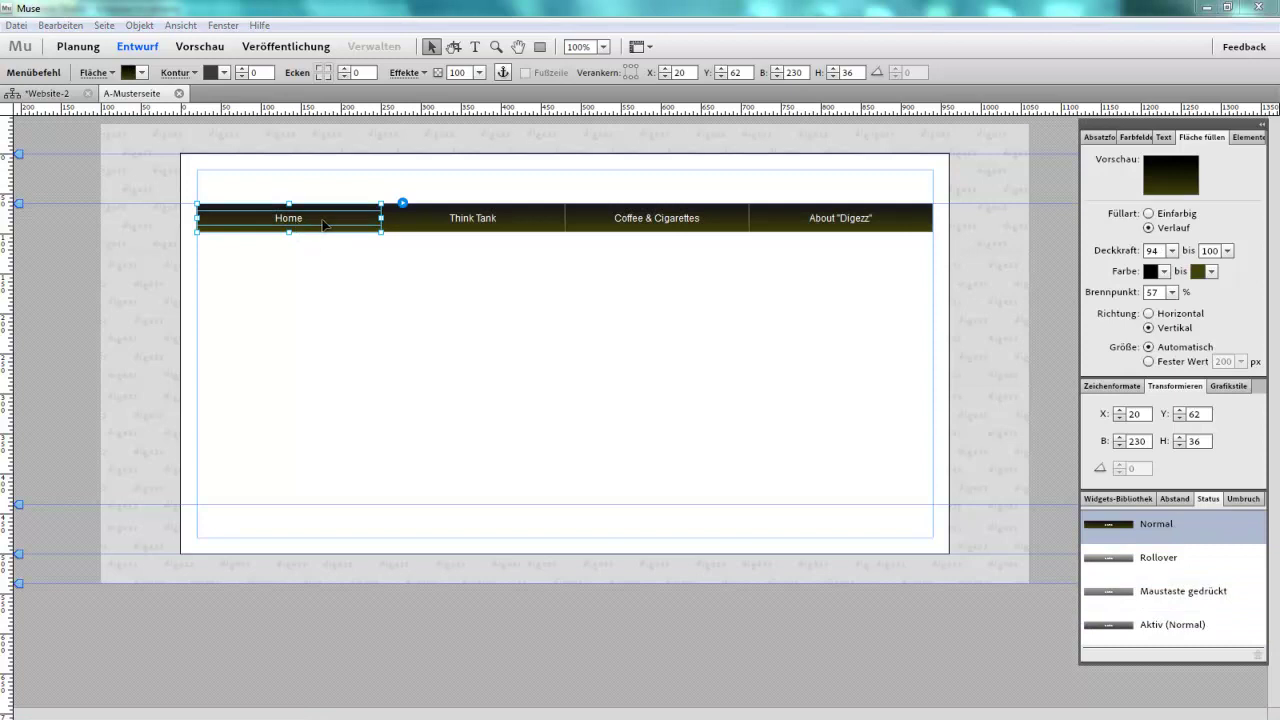
left_click(333, 224)
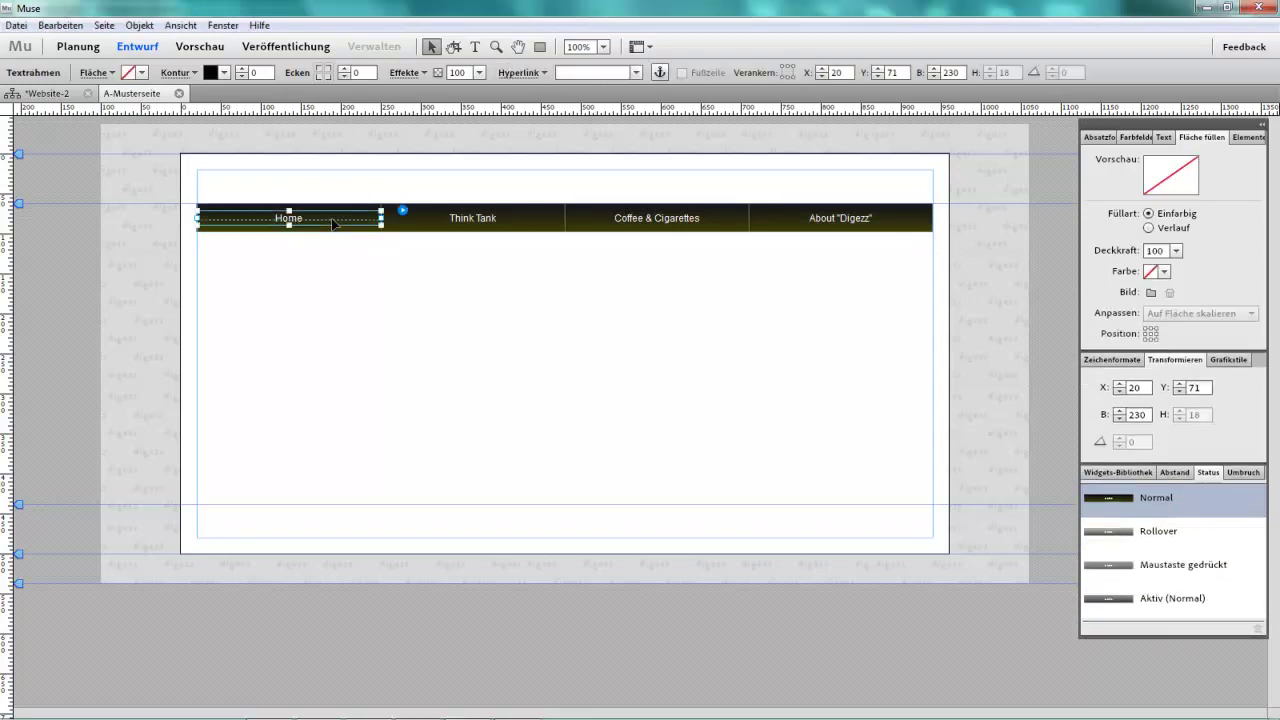
left_click(1150, 511)
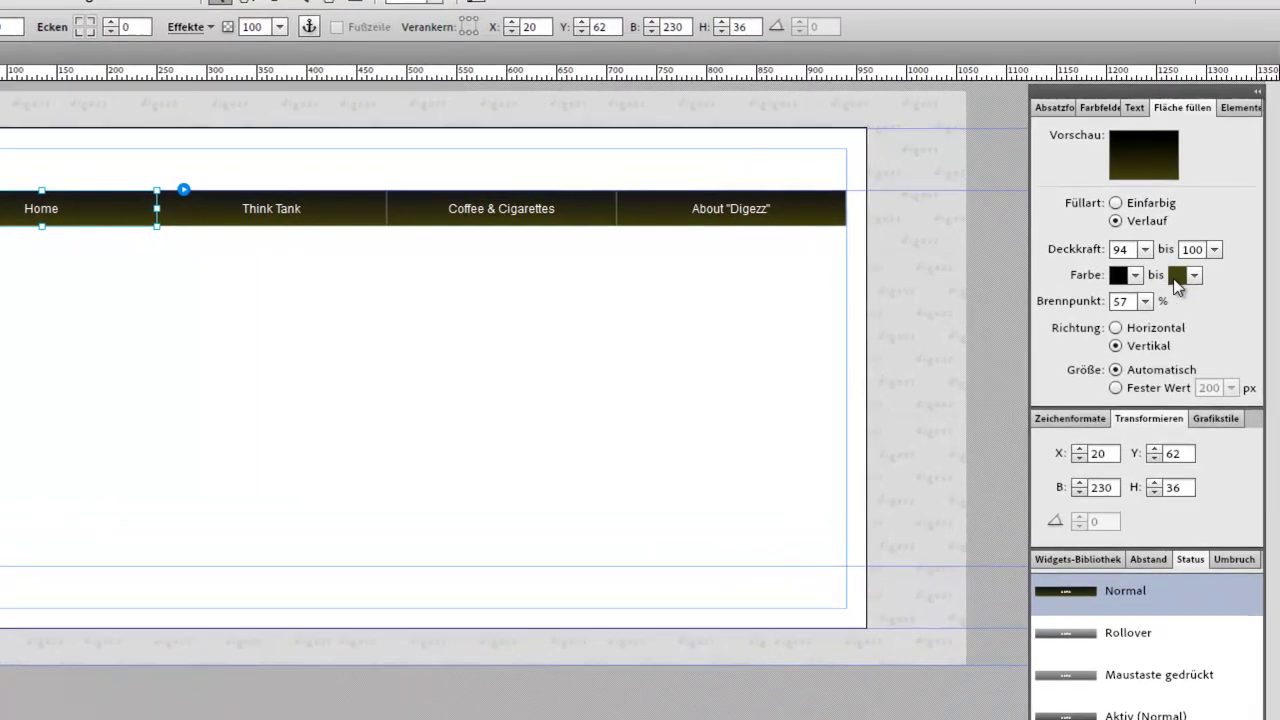
left_click(1200, 271)
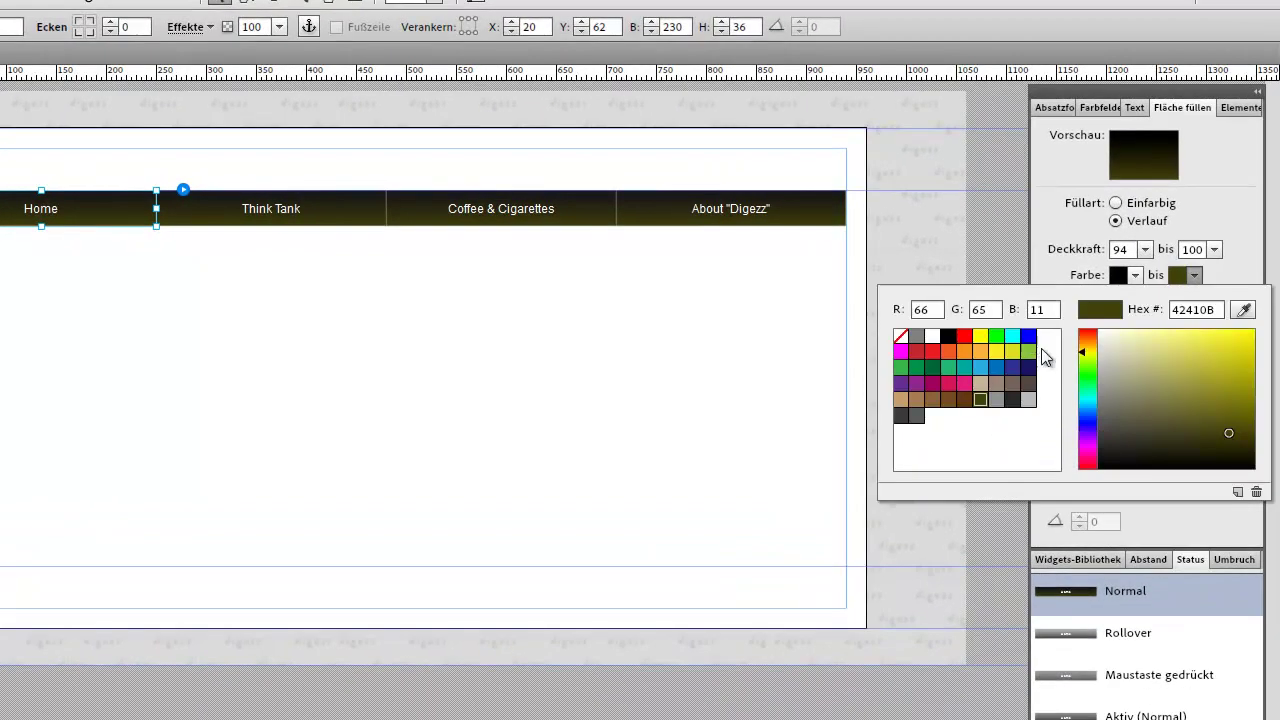
left_click(1028, 336)
left_click(1086, 431)
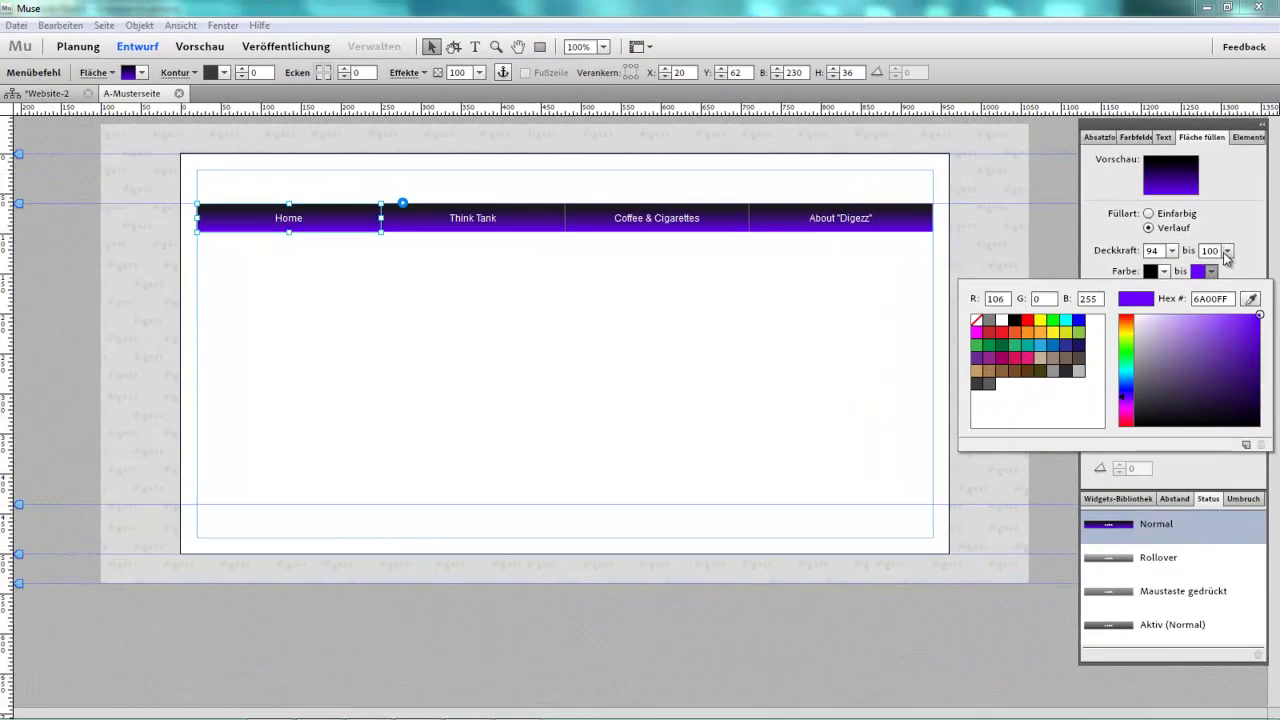
- Set the Normal-state gradient's end opacity to 70 and its focal point to 65%
left_click(1227, 251)
left_click(1227, 268)
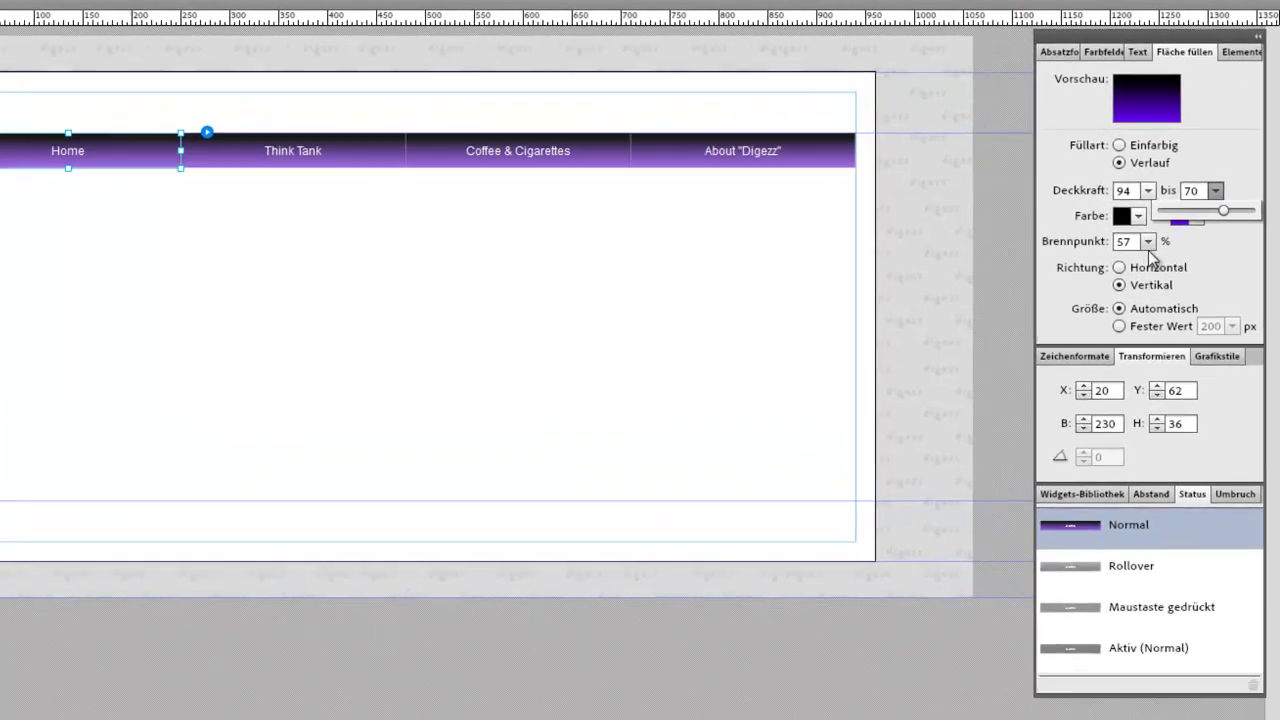
left_click(1145, 235)
left_click_drag(1158, 255, 1184, 255)
left_click(1226, 235)
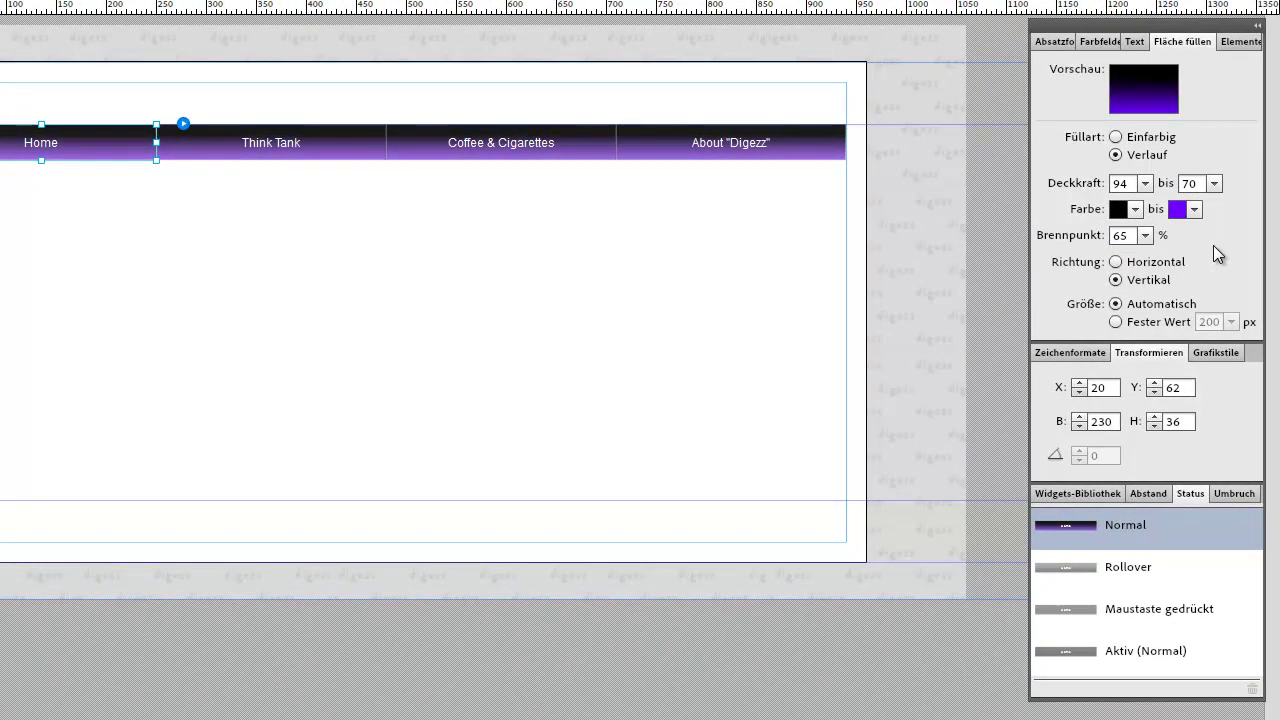
- Give the Home menu item's Rollover state a solid blue fill
left_click(1140, 570)
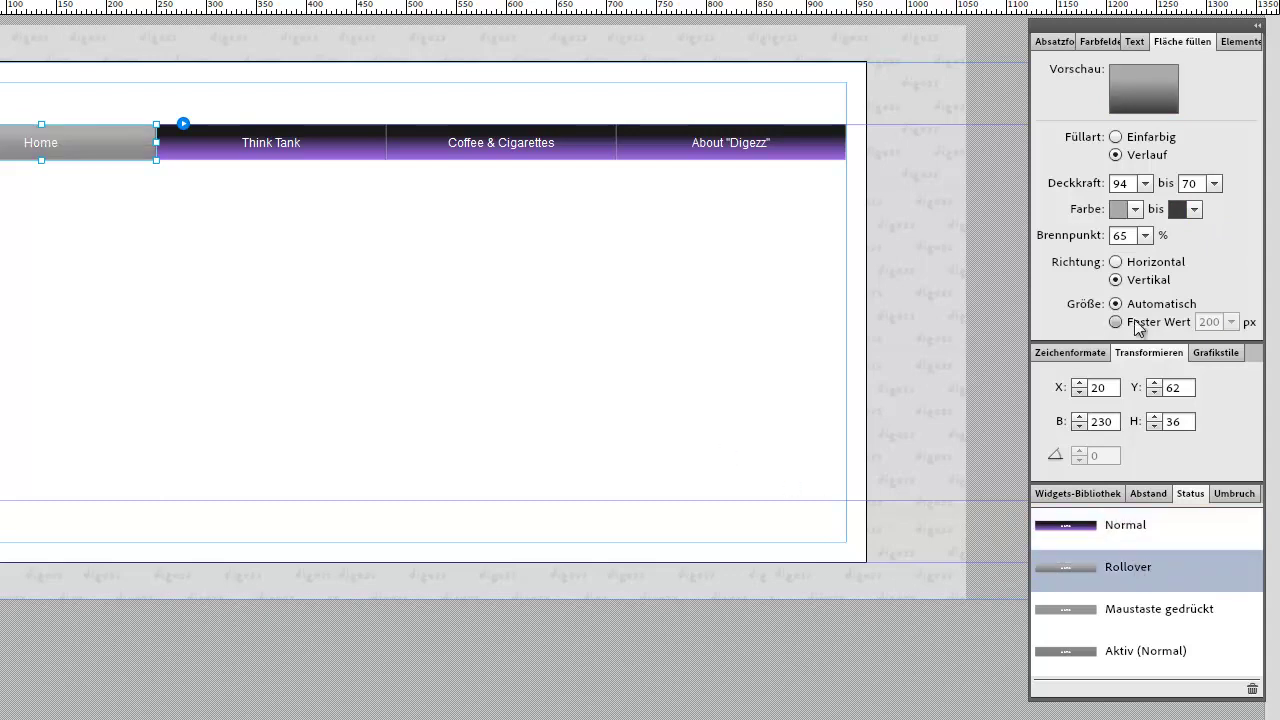
left_click(1131, 140)
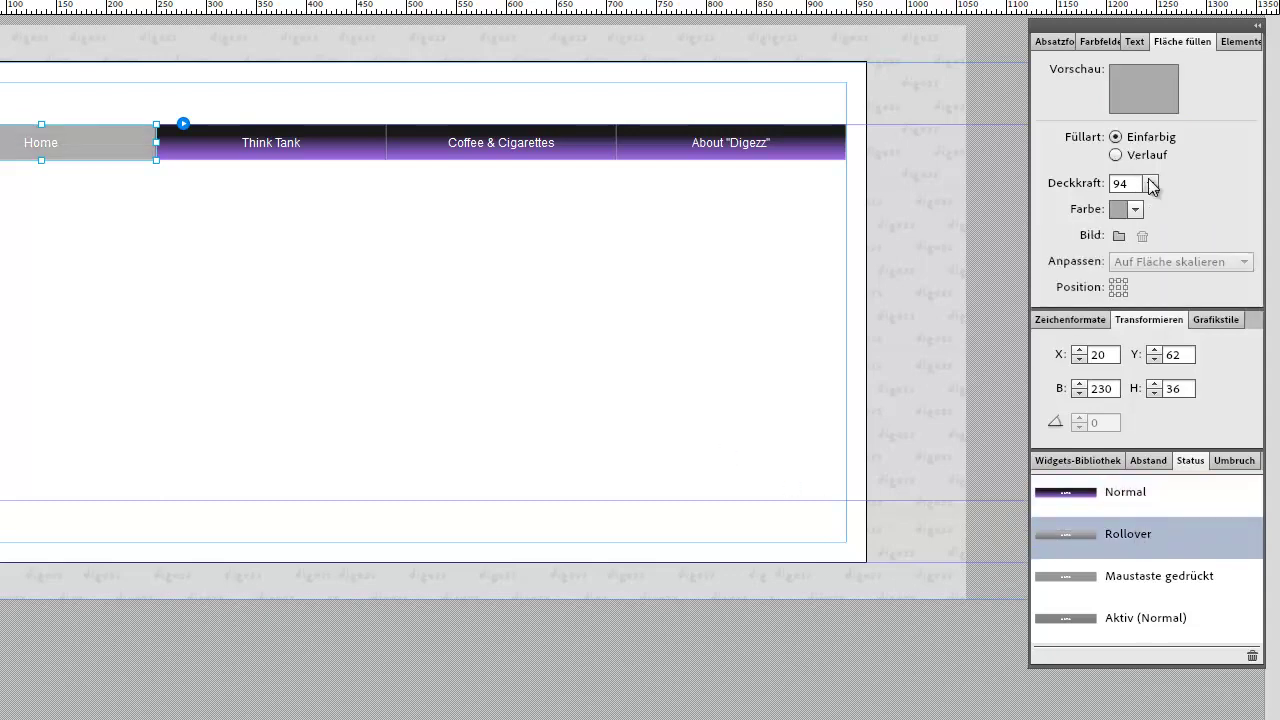
left_click(1136, 211)
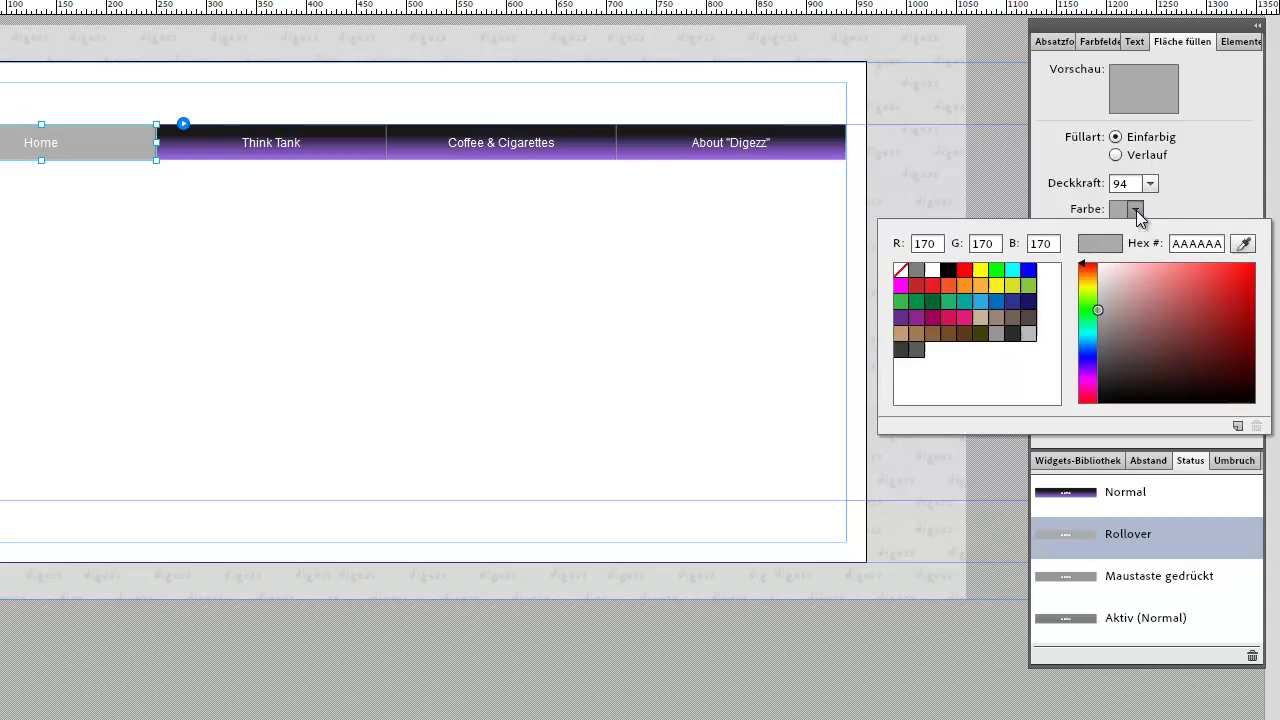
left_click(1028, 271)
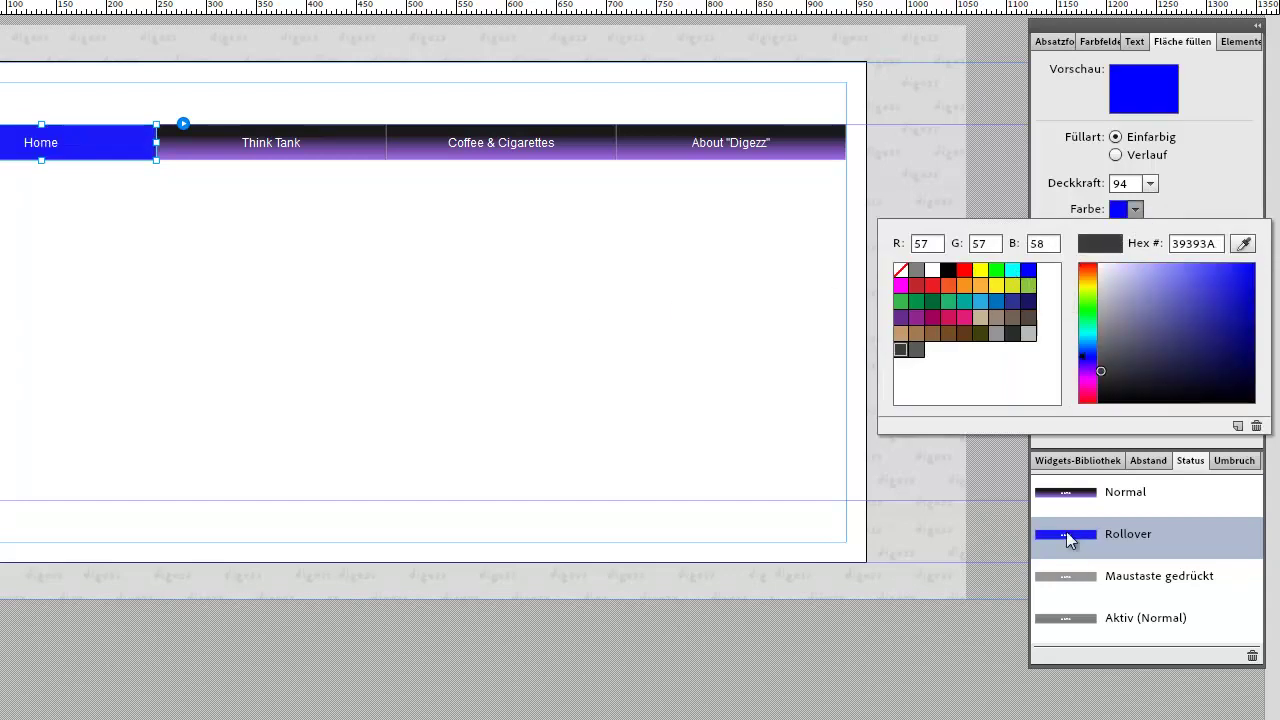
- Give the Home menu item's Maustaste gedrückt state a solid cyan fill
left_click(1082, 577)
left_click(1082, 577)
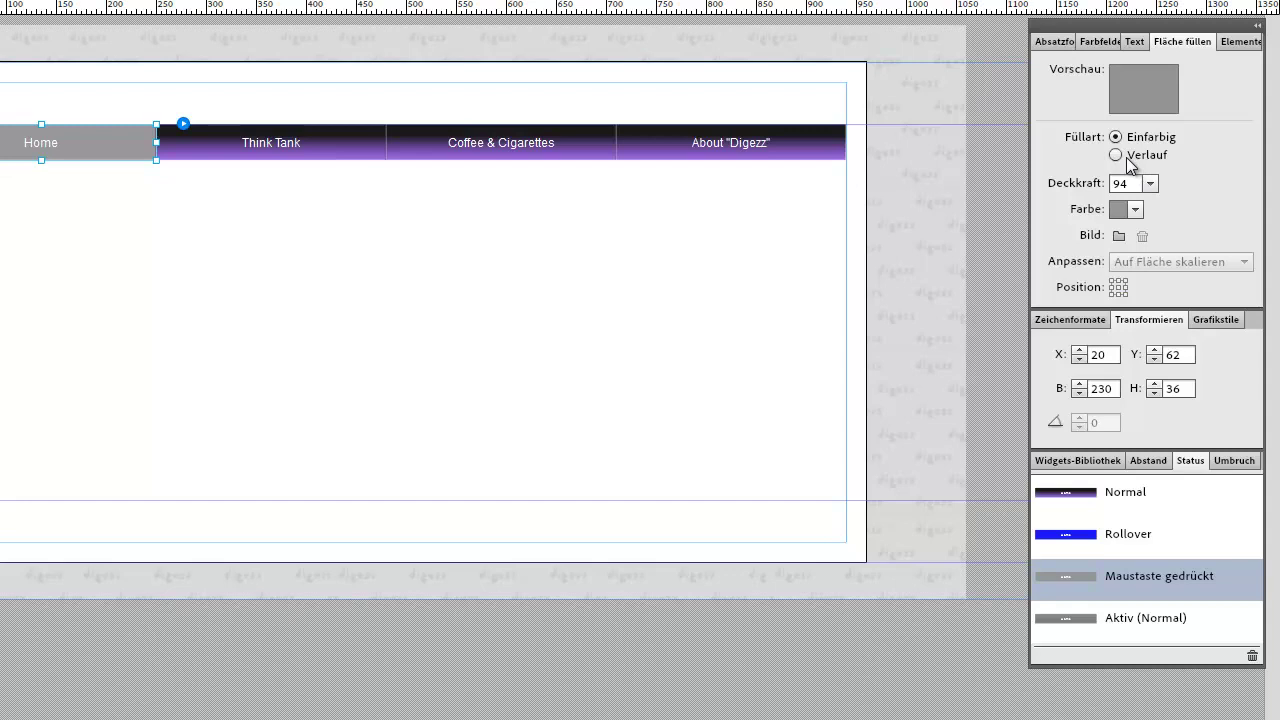
left_click(1135, 210)
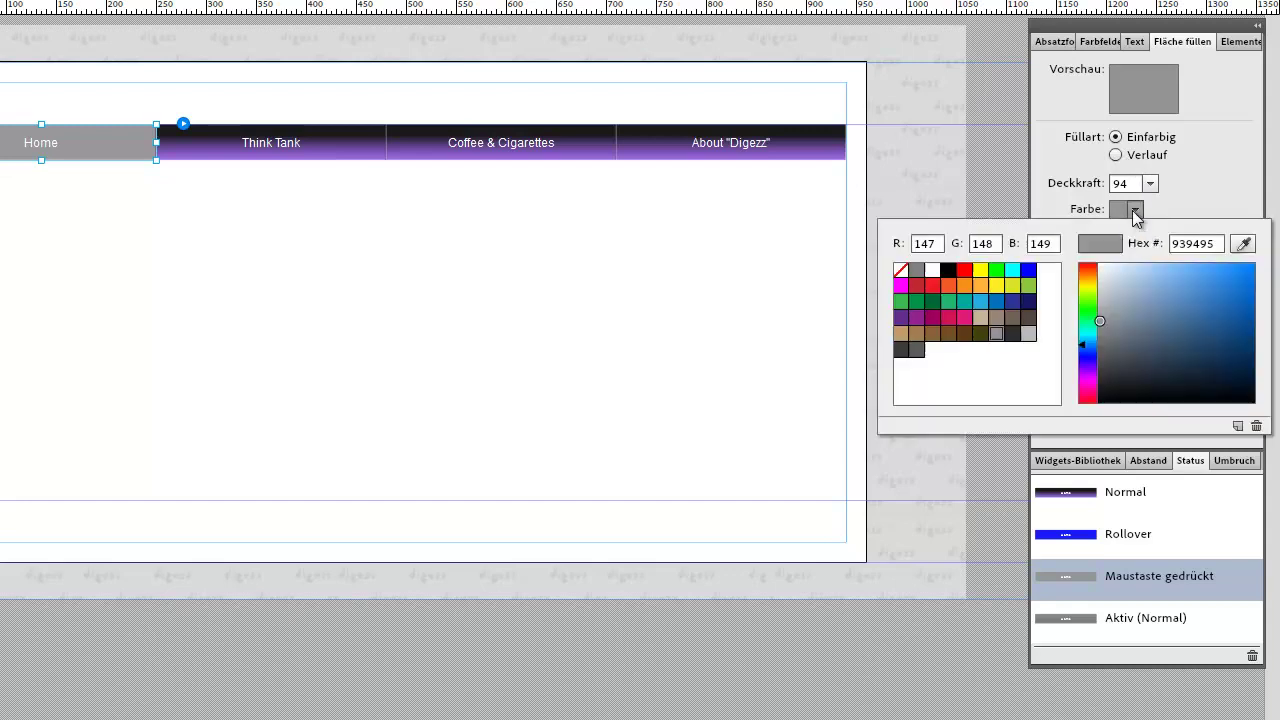
left_click(1013, 270)
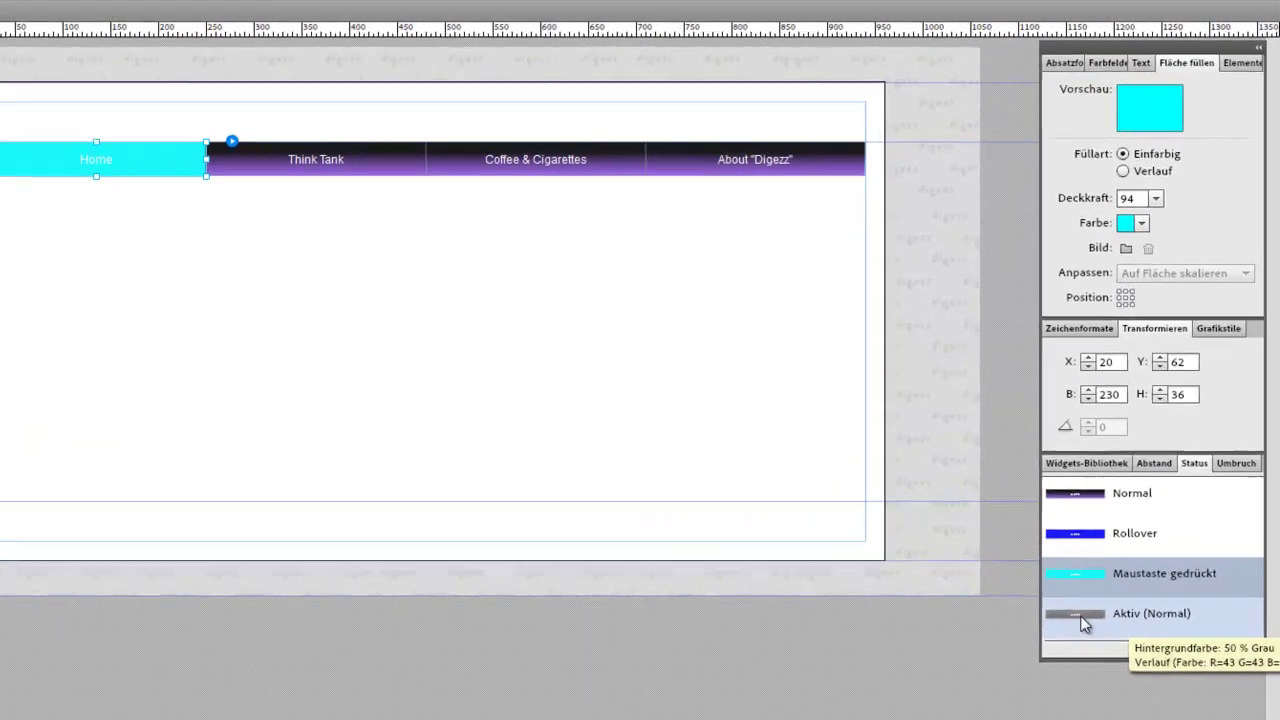
- Change the Home menu item's Aktiv (Normal) state to a solid fill in magenta E4037D
left_click(1103, 600)
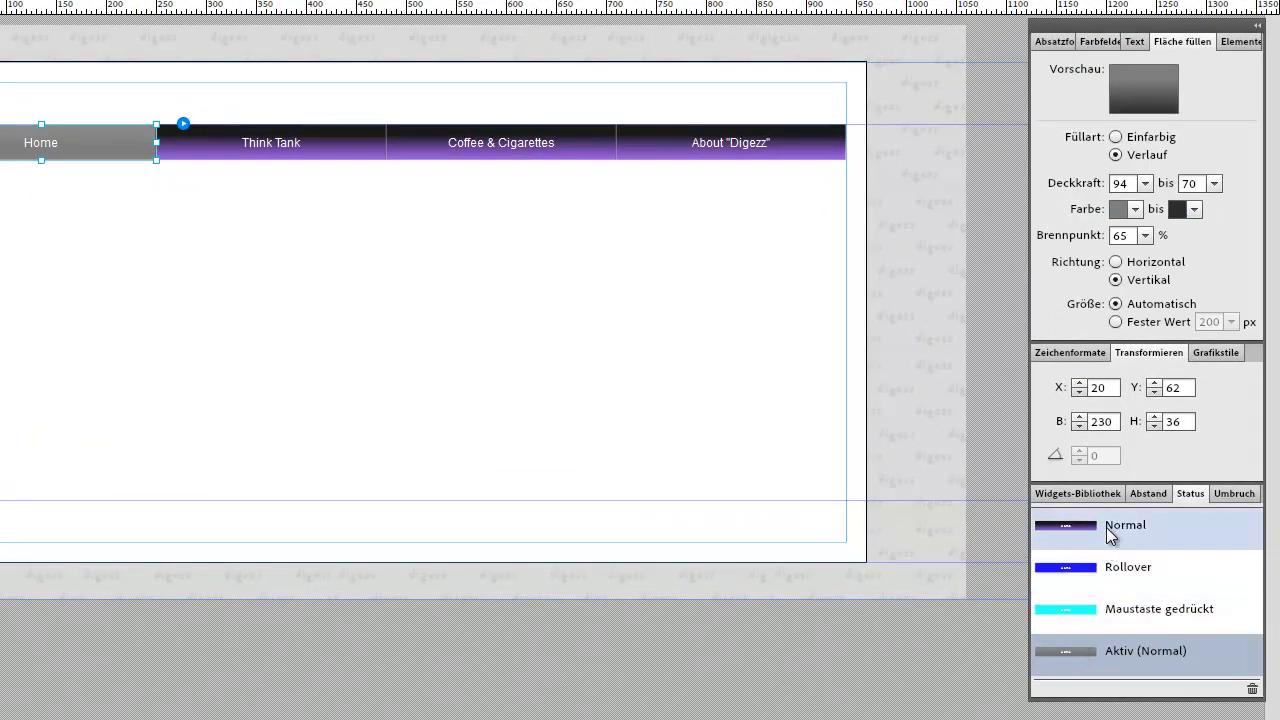
left_click(1116, 138)
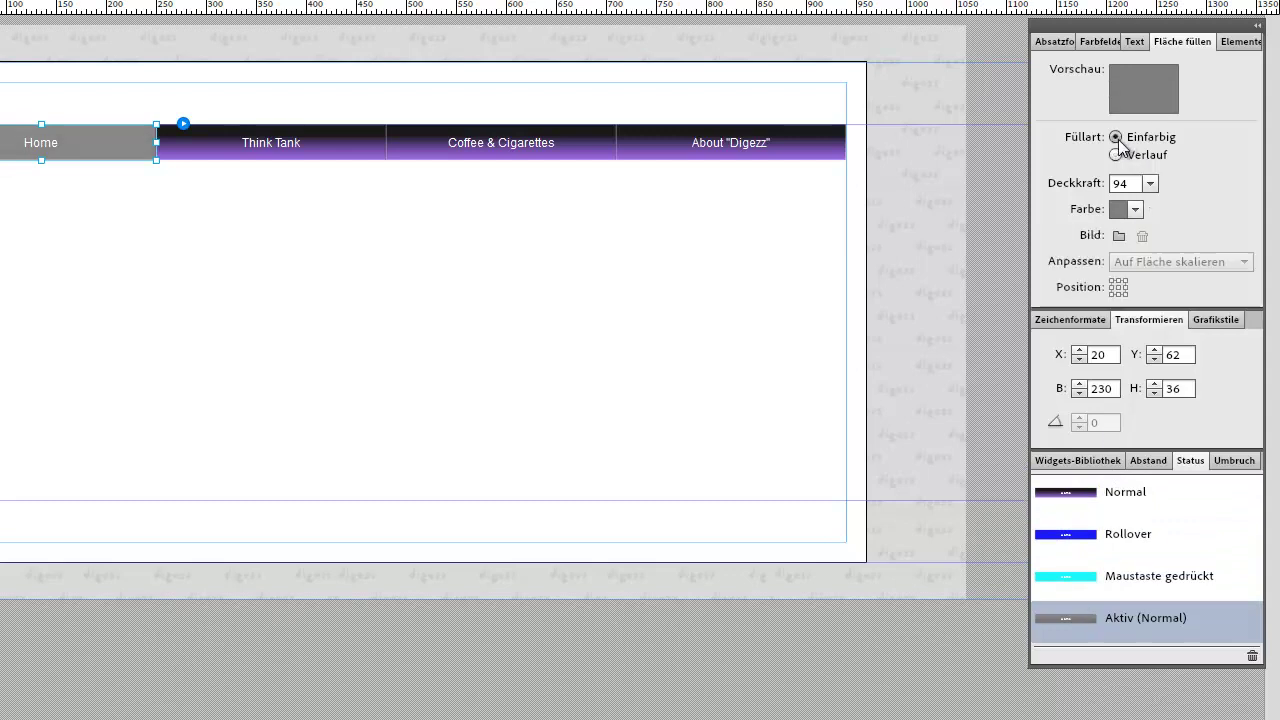
left_click(1136, 210)
left_click(1192, 245)
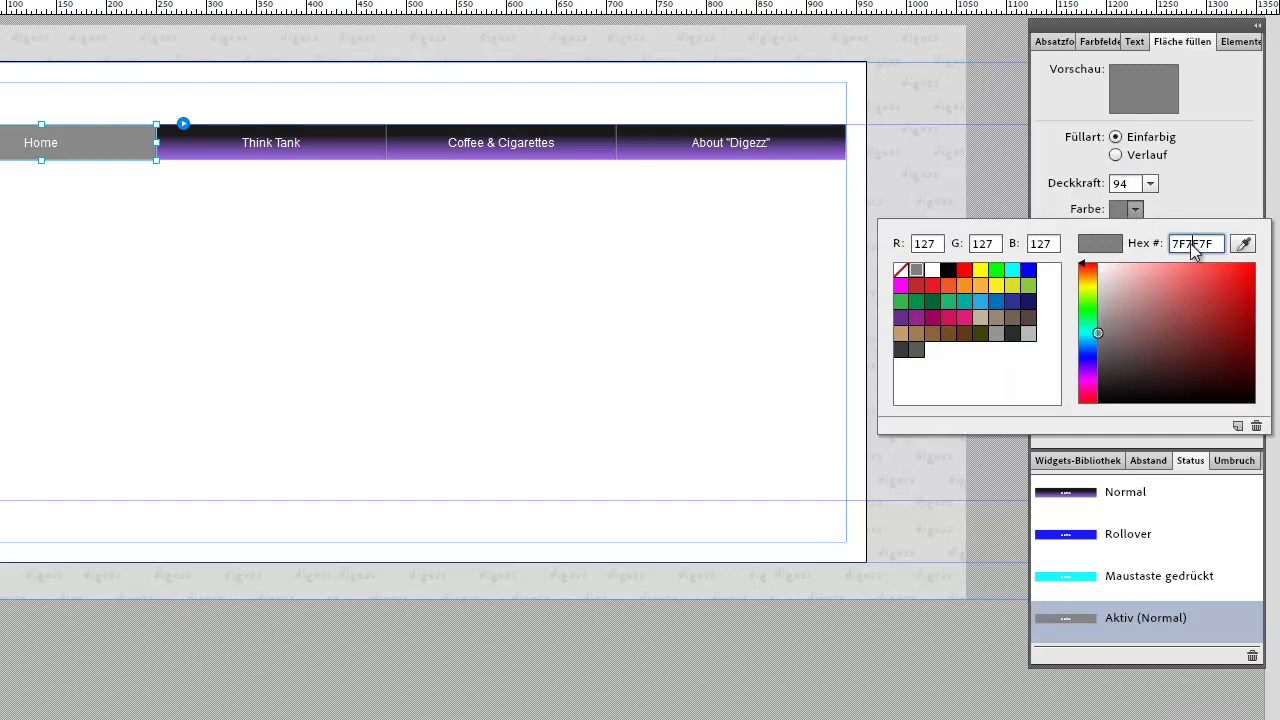
double_click(1205, 244)
type("E")
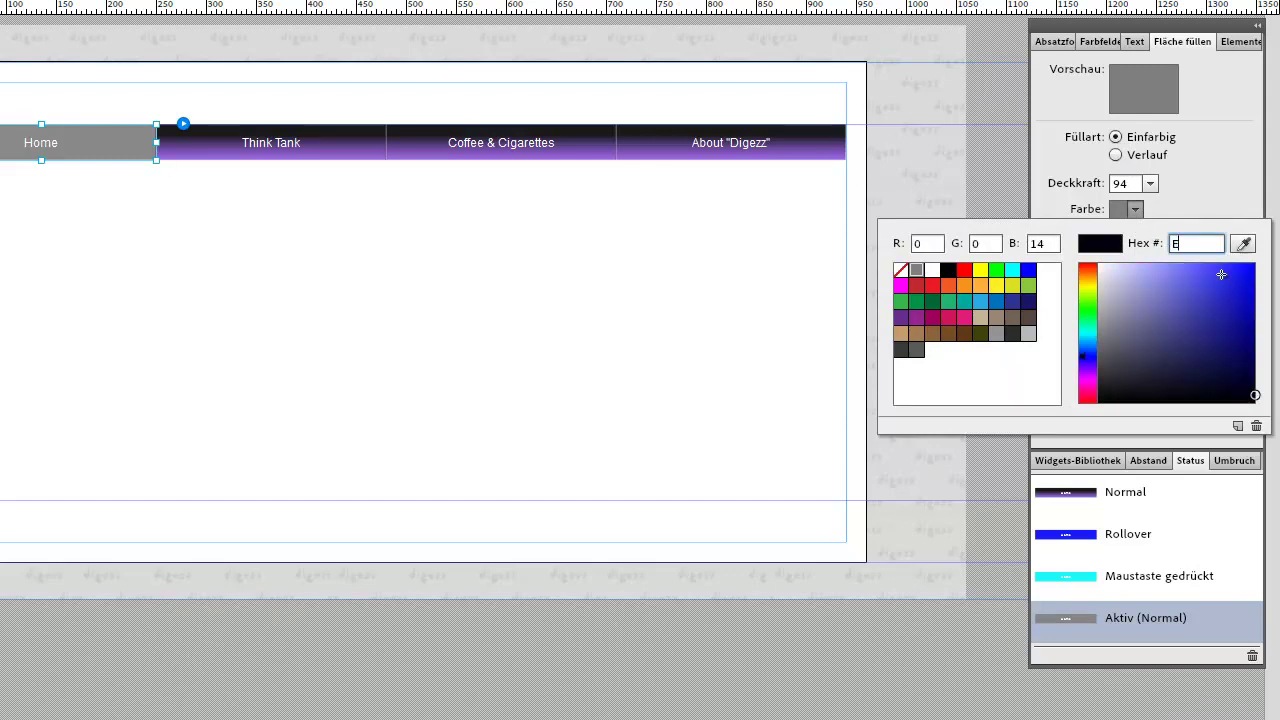
type("4037D")
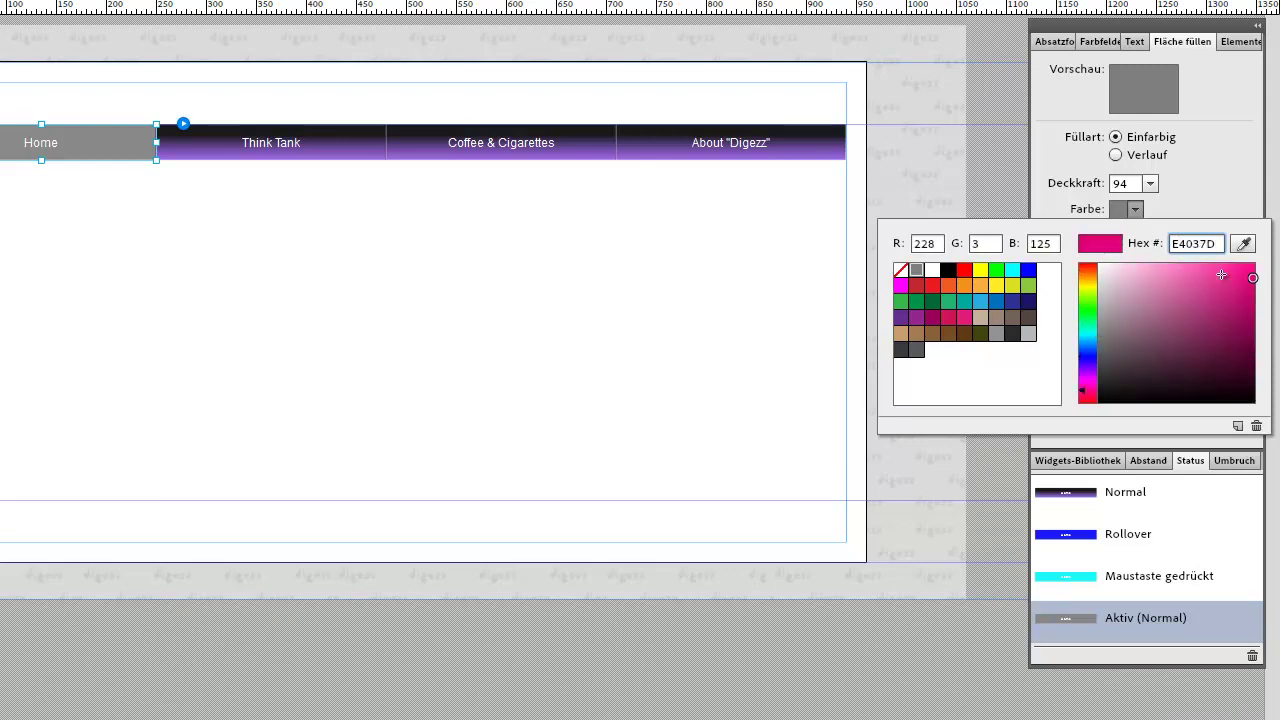
key("Return")
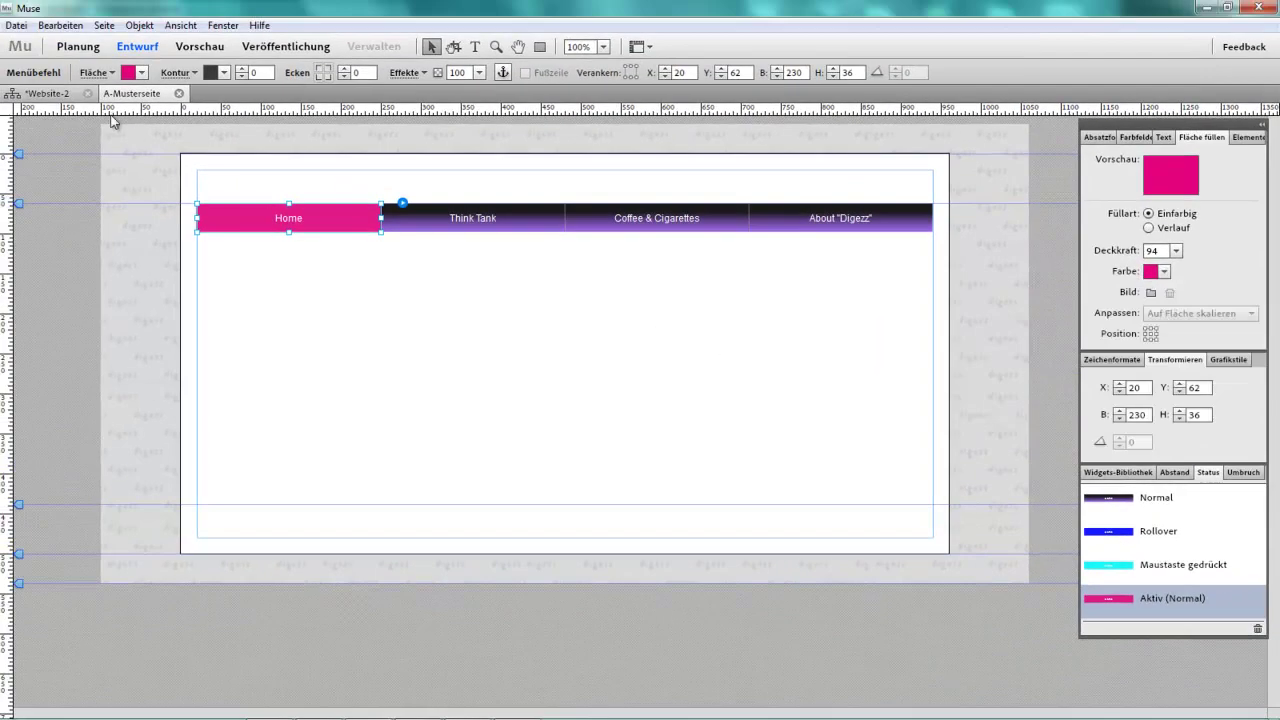
- Preview the site and test the Home menu item's rollover and click states
left_click(45, 93)
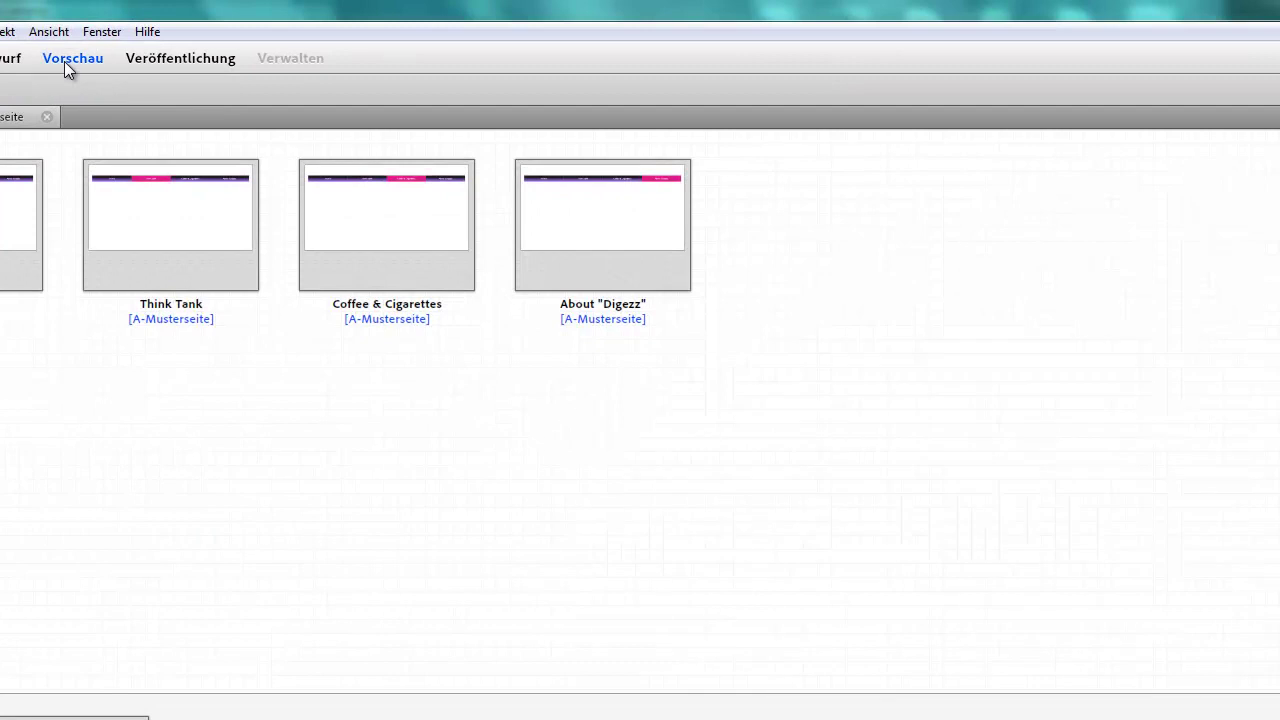
left_click(65, 60)
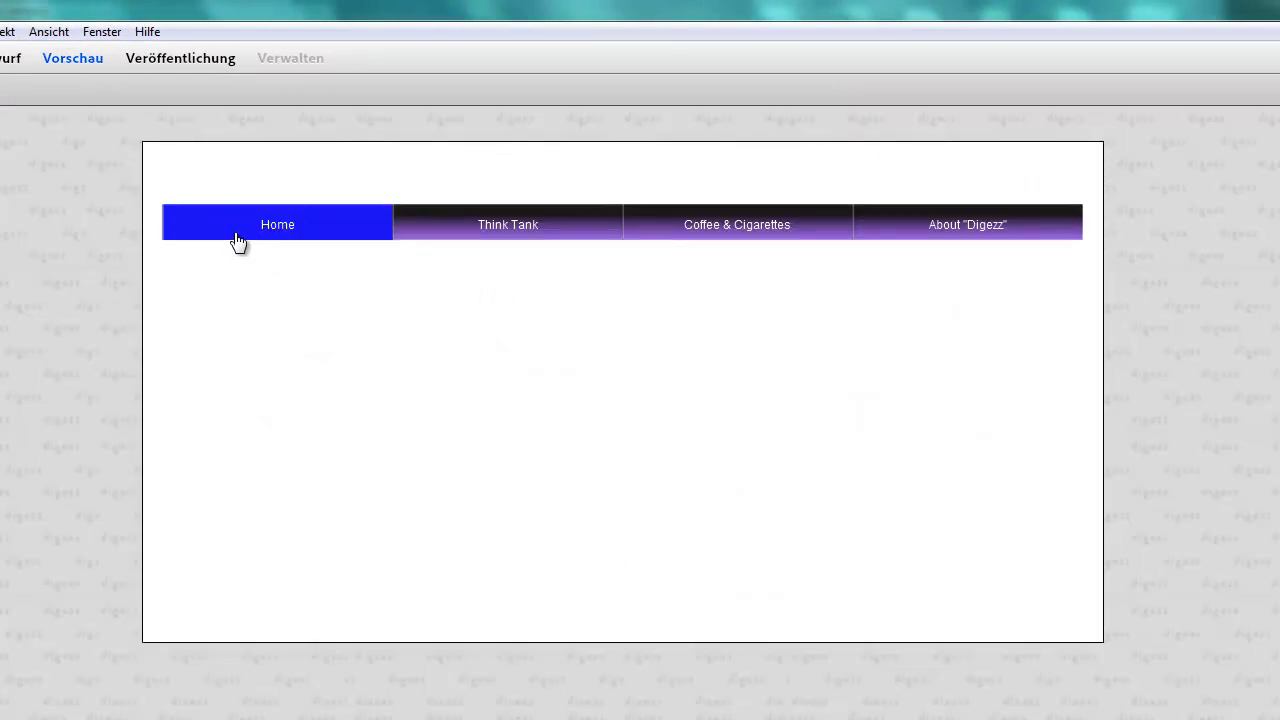
left_click(237, 238)
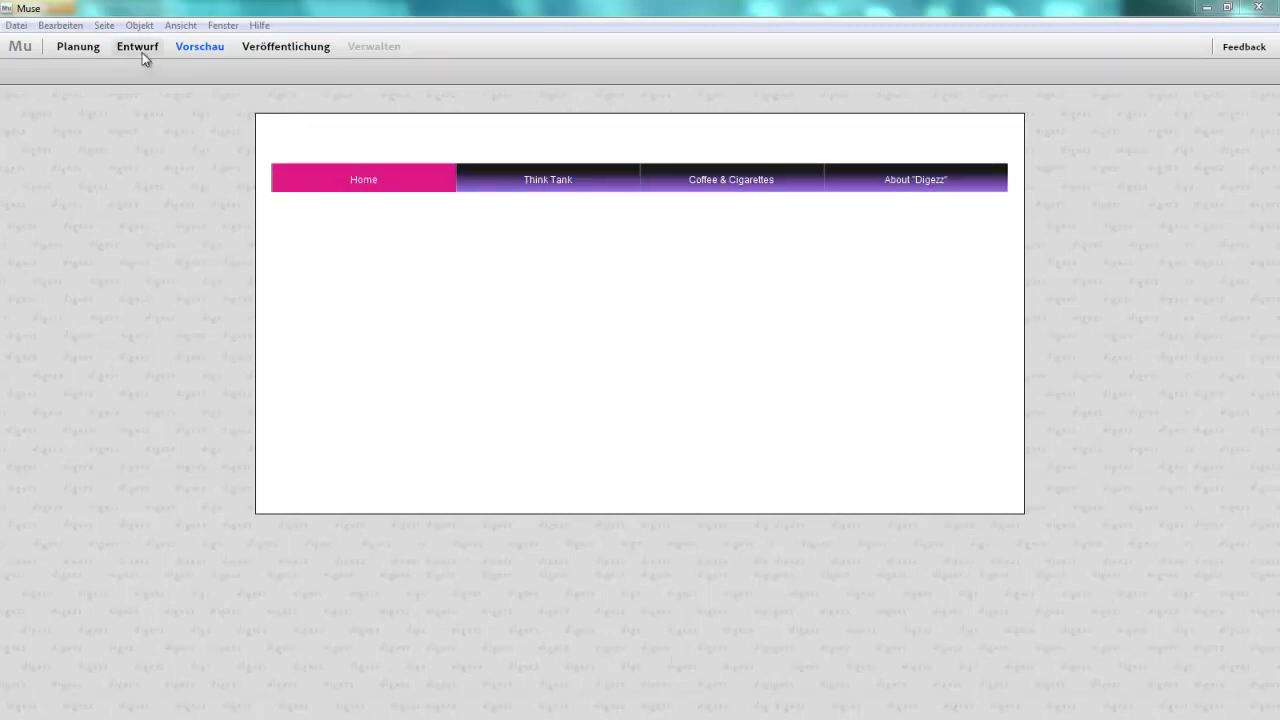
- Open the Home page for editing, and copy the tutorial's welcome text from the finished sample site in Firefox
left_click(82, 48)
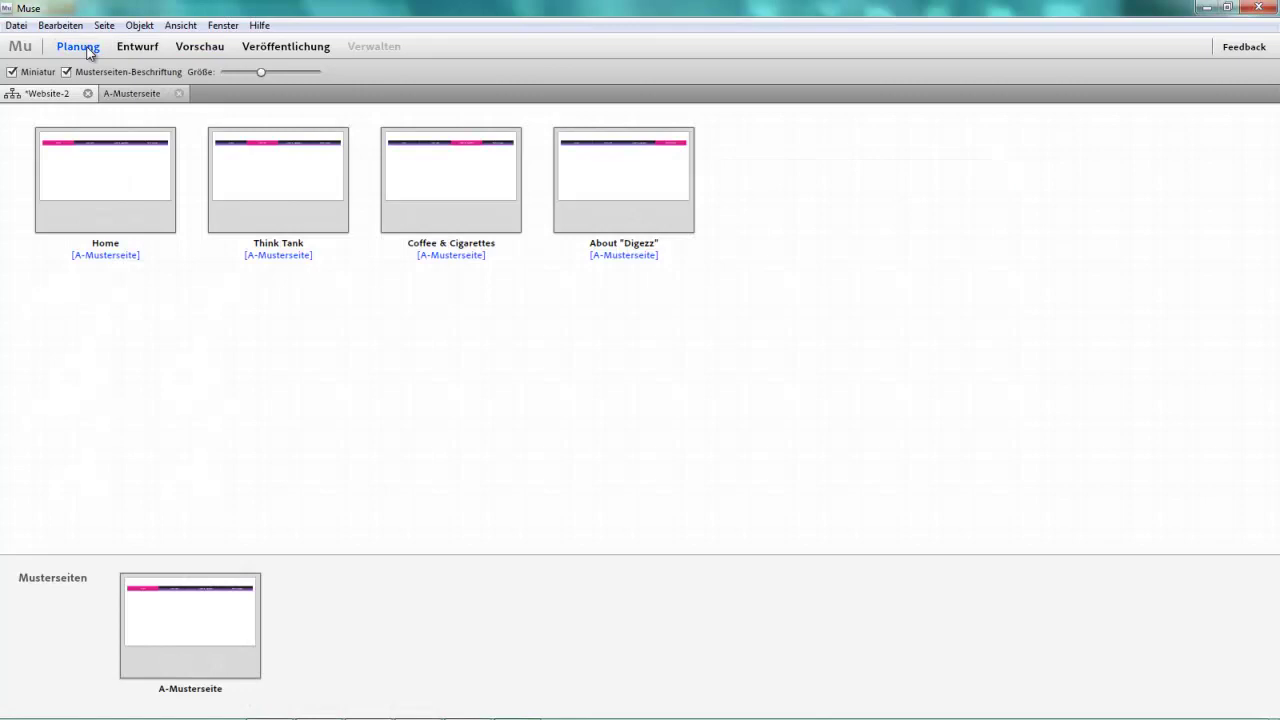
double_click(120, 183)
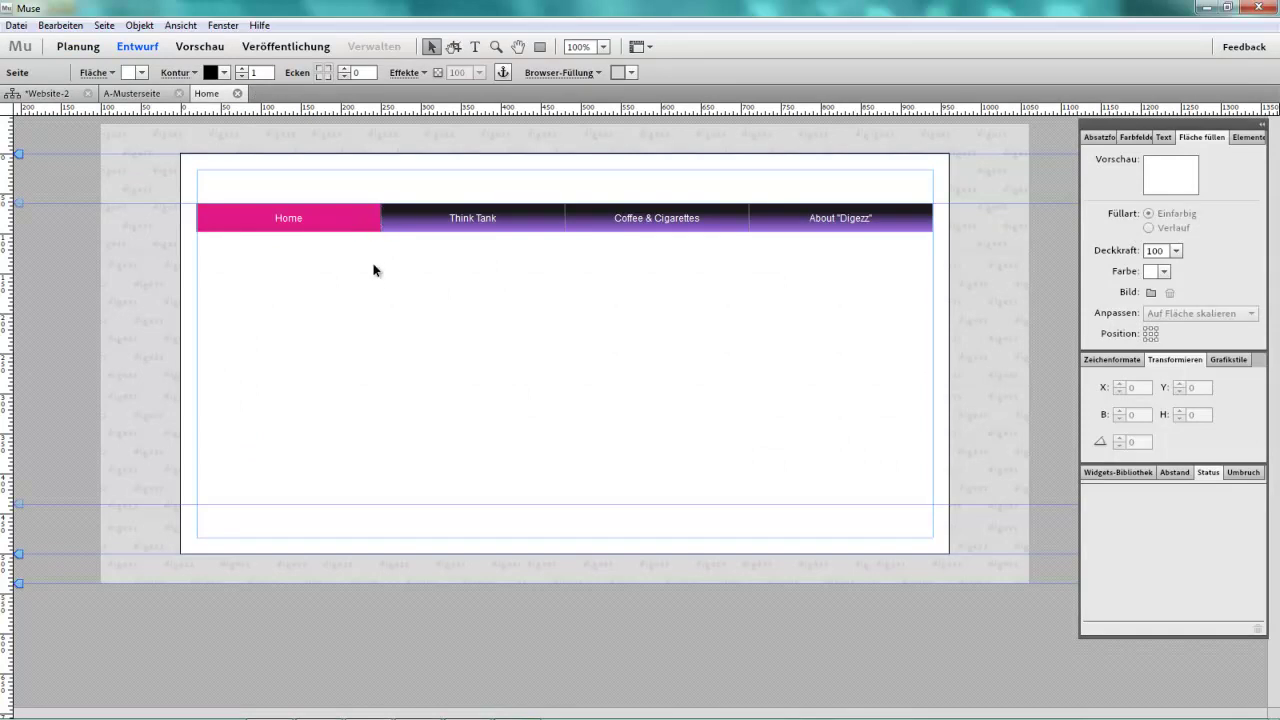
mouse_move(300, 712)
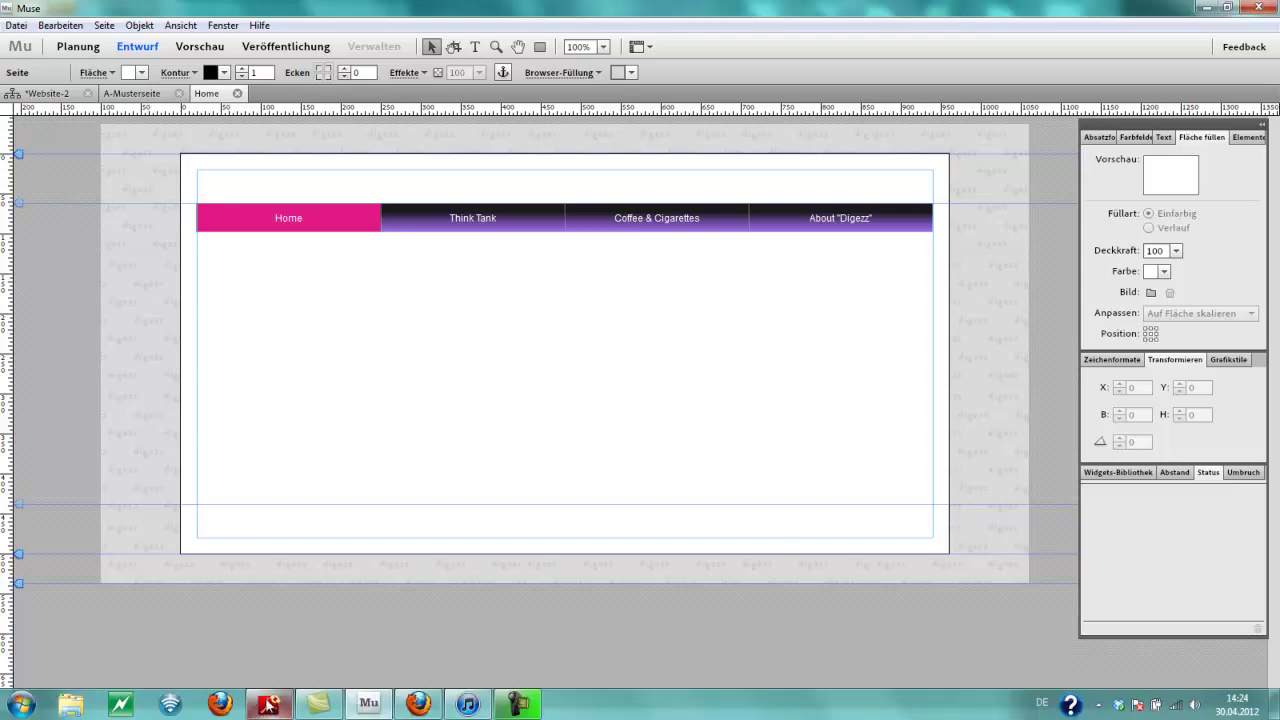
left_click(434, 697)
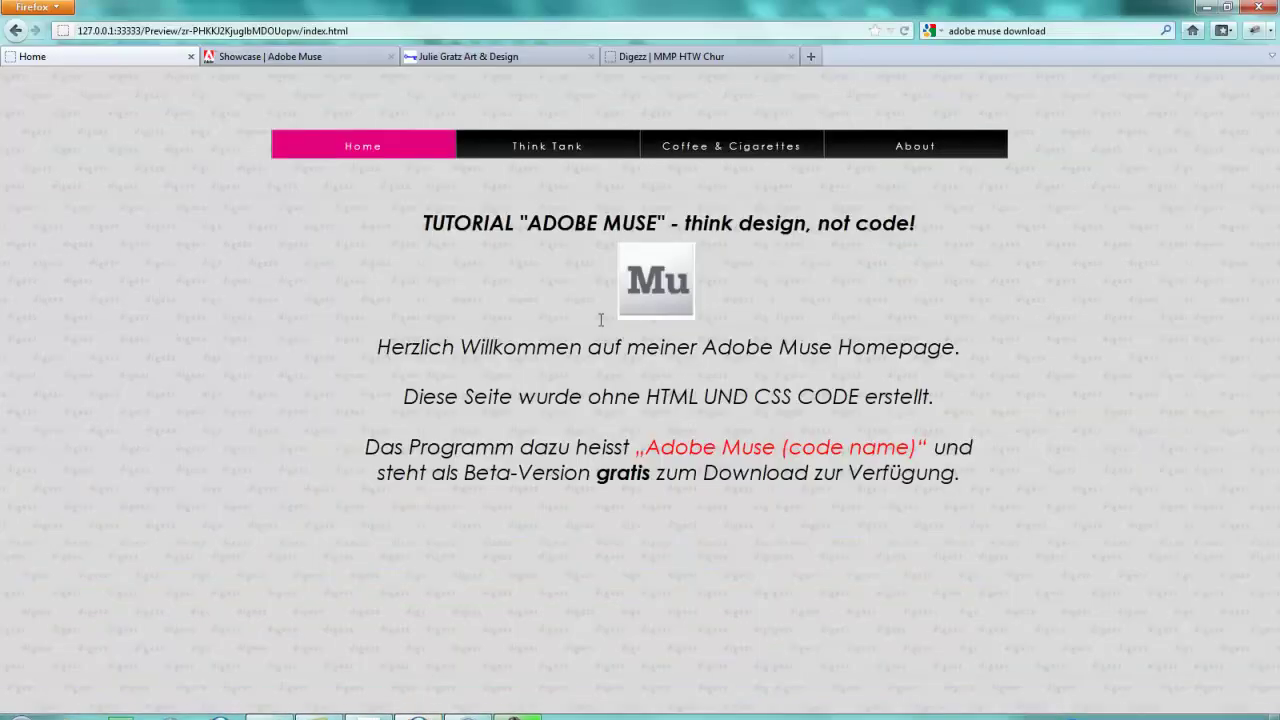
left_click_drag(960, 480, 425, 222)
key("ctrl+c")
key("alt+Tab")
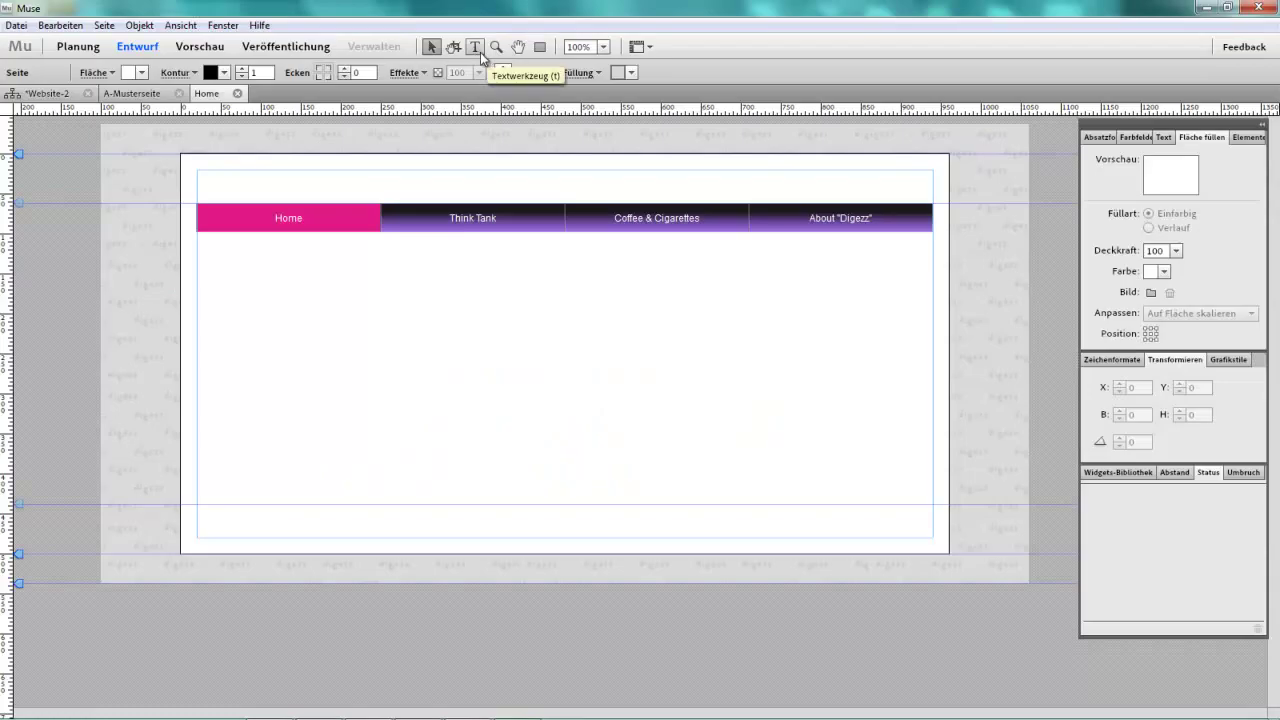
- Draw a text frame about 857 by 297 at X 53, Y 123 below the menu and paste the copied welcome text into it
left_click(480, 52)
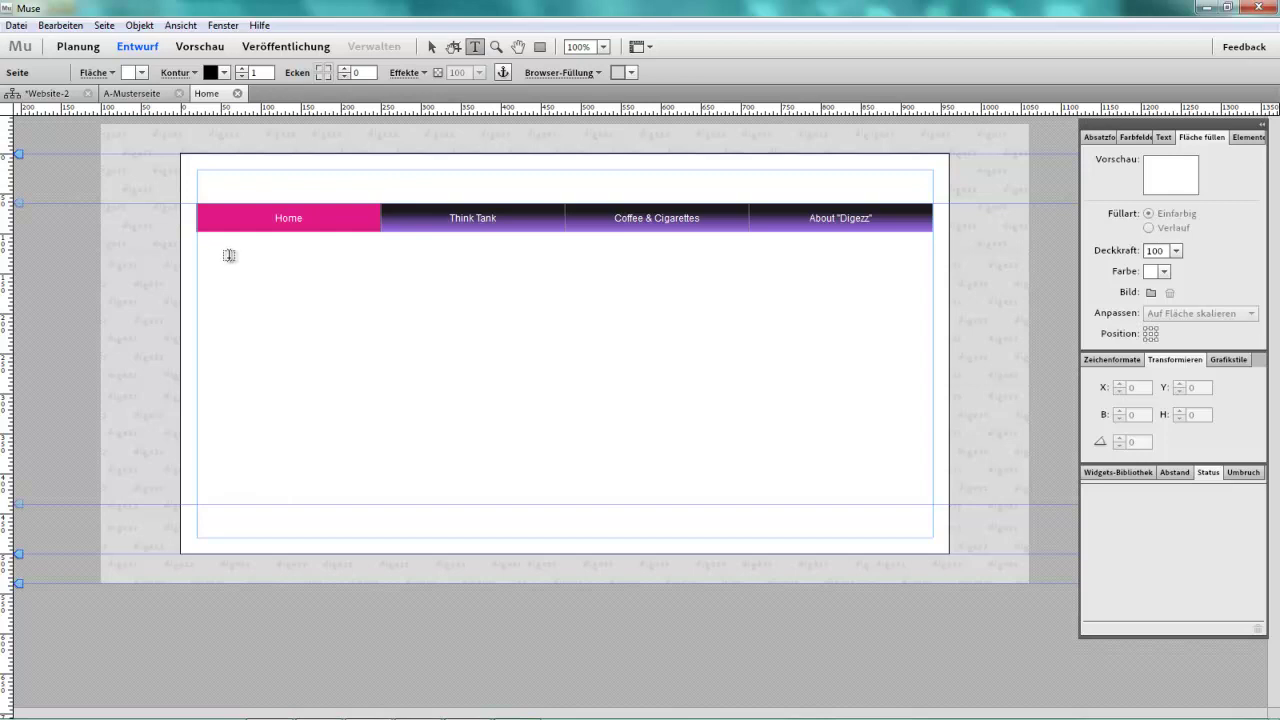
left_click_drag(223, 252, 909, 490)
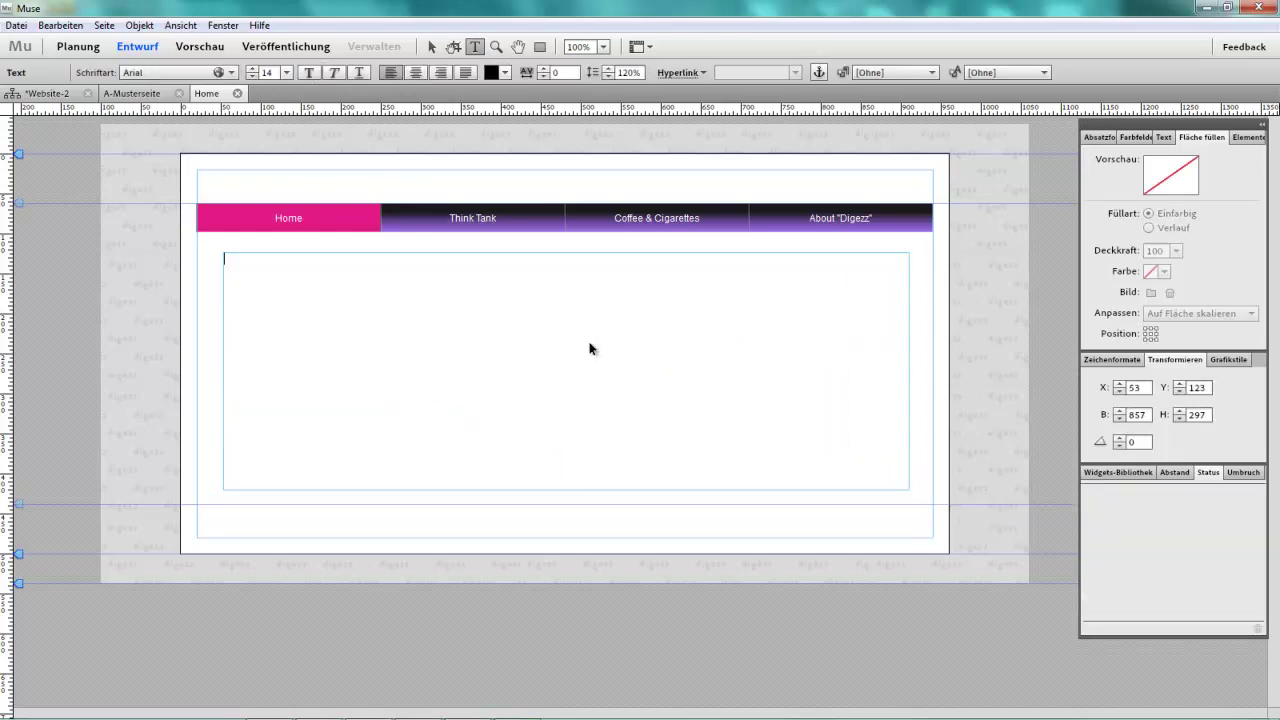
key("ctrl+v")
left_click(431, 47)
left_click(491, 260)
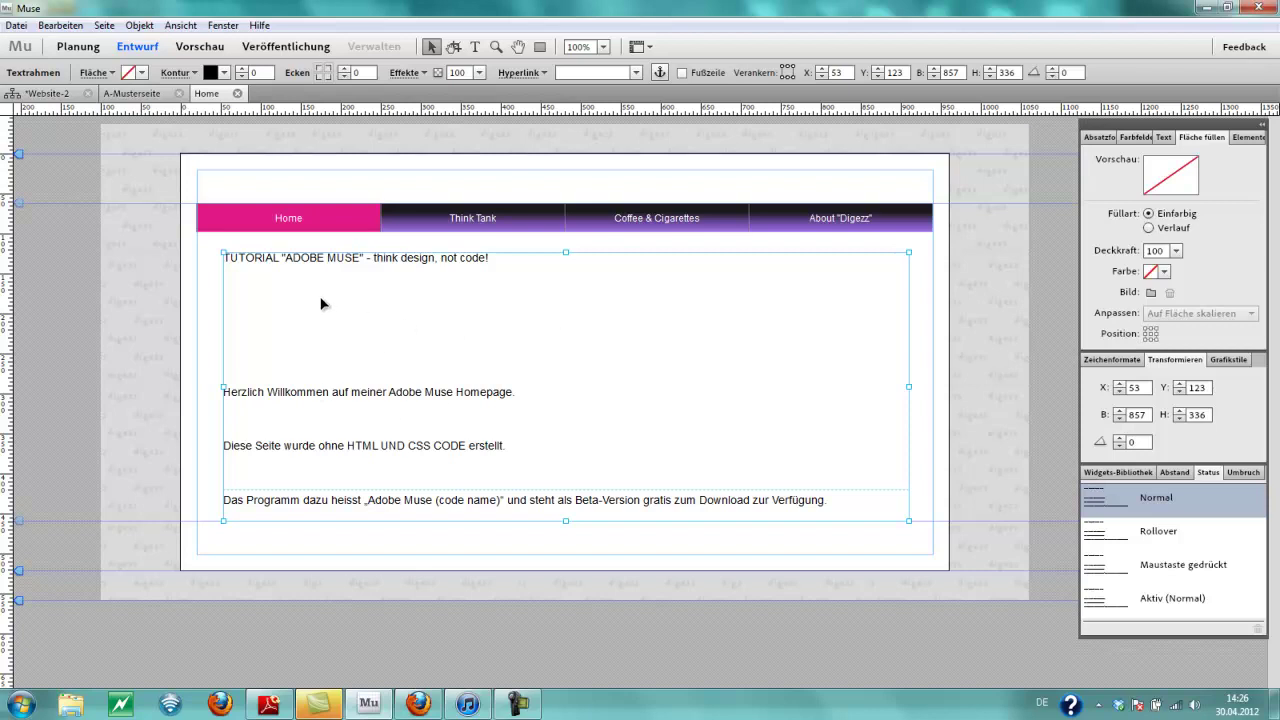
- Centre all the welcome text on the Home page and make it italic
double_click(377, 318)
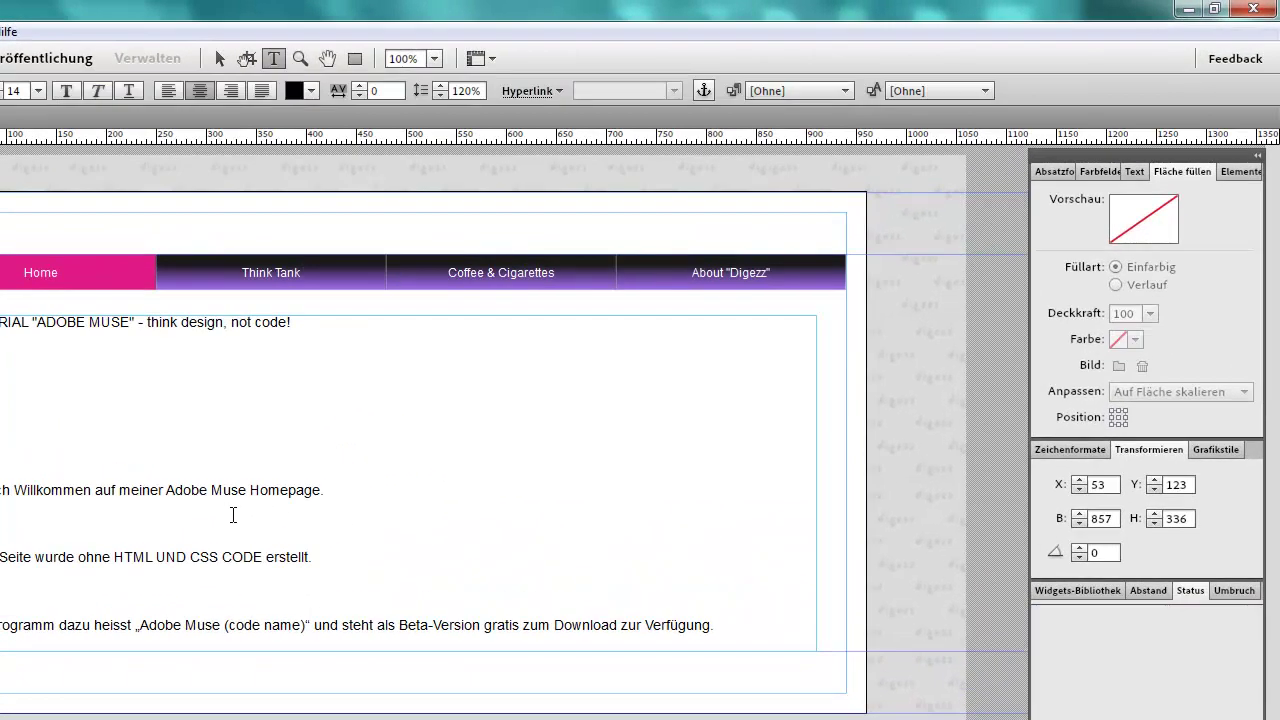
key("ctrl+a")
left_click(200, 91)
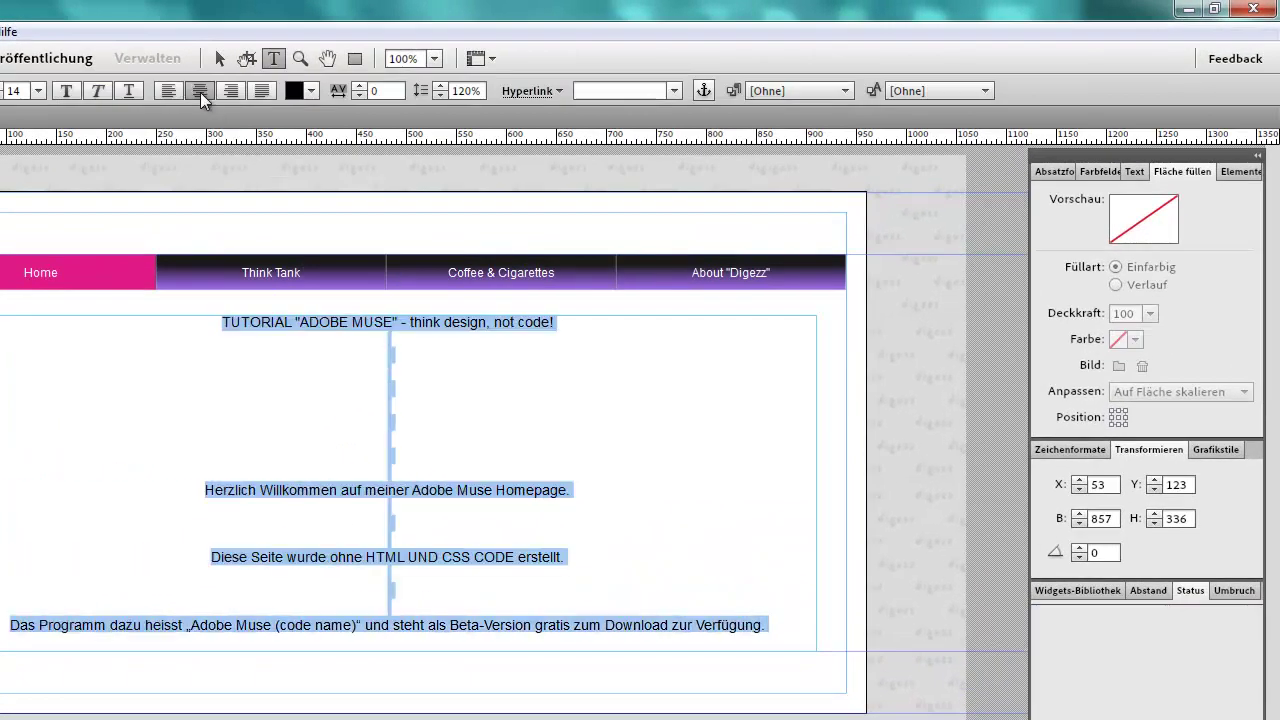
left_click(357, 339)
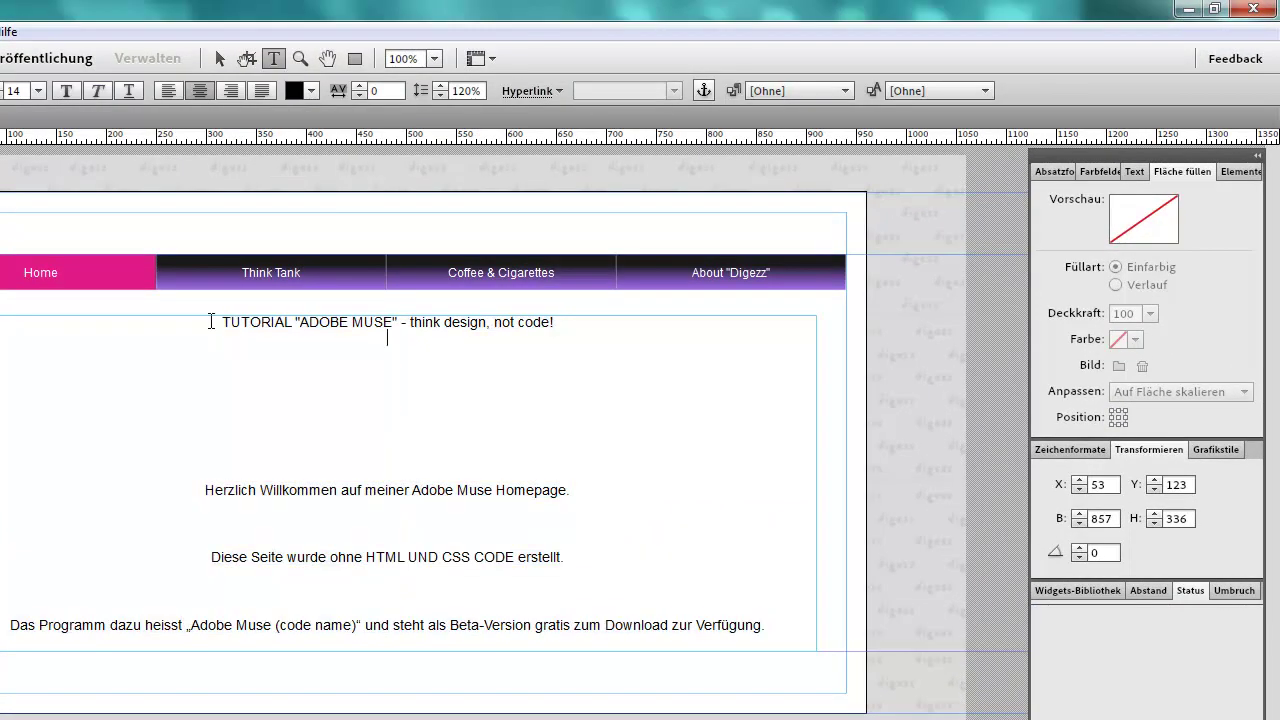
key("ctrl+a")
left_click(98, 91)
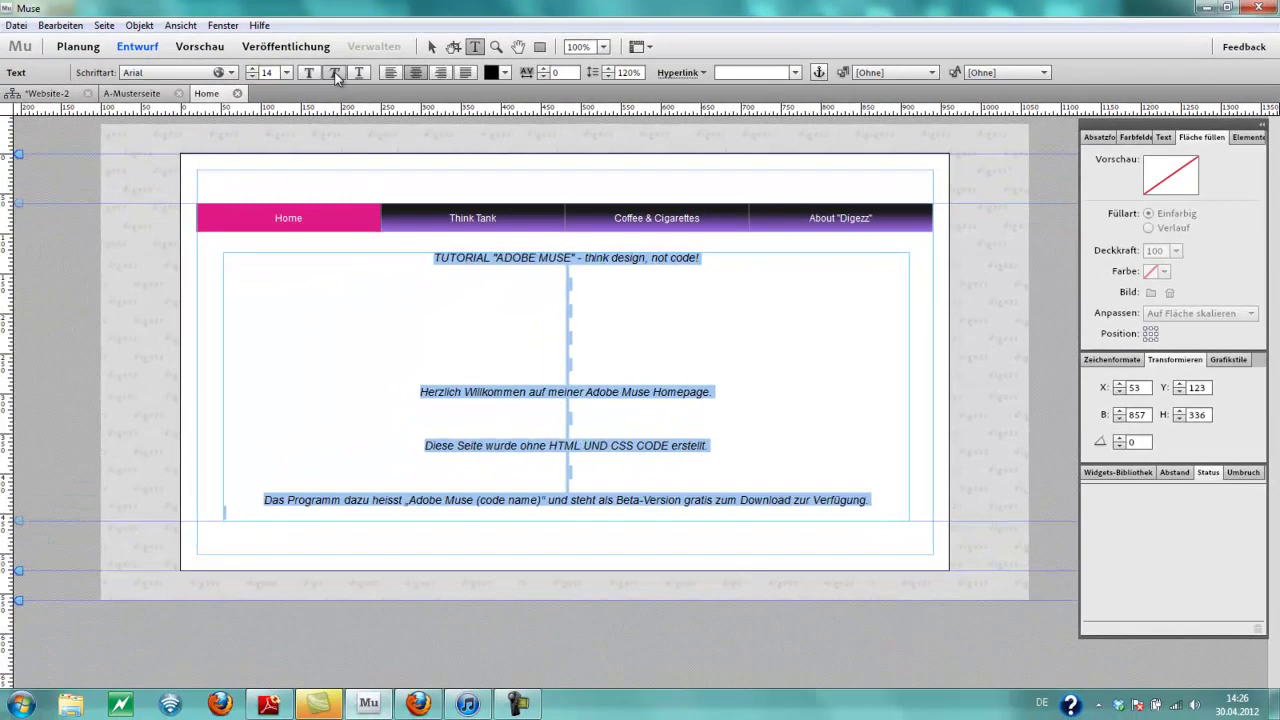
left_click(620, 378)
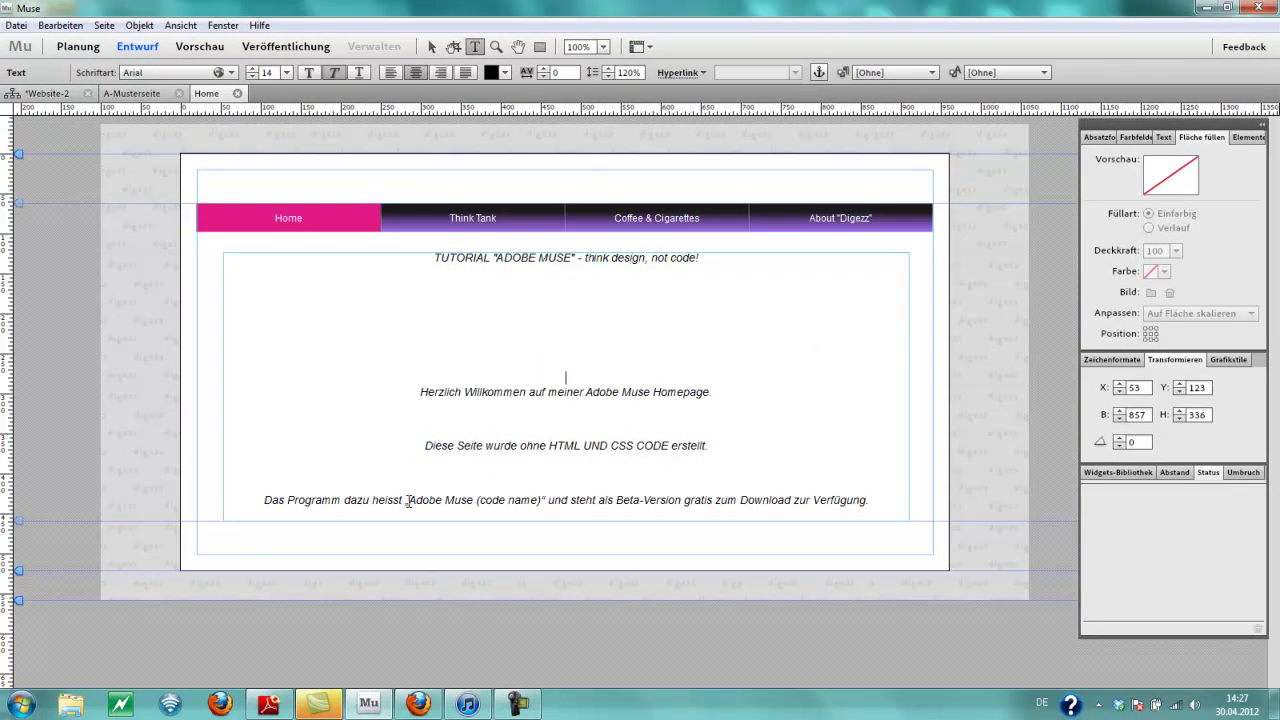
- Colour the words „Adobe Muse (code name)“ in the last line of the welcome text red
left_click_drag(406, 500, 546, 500)
left_click(505, 72)
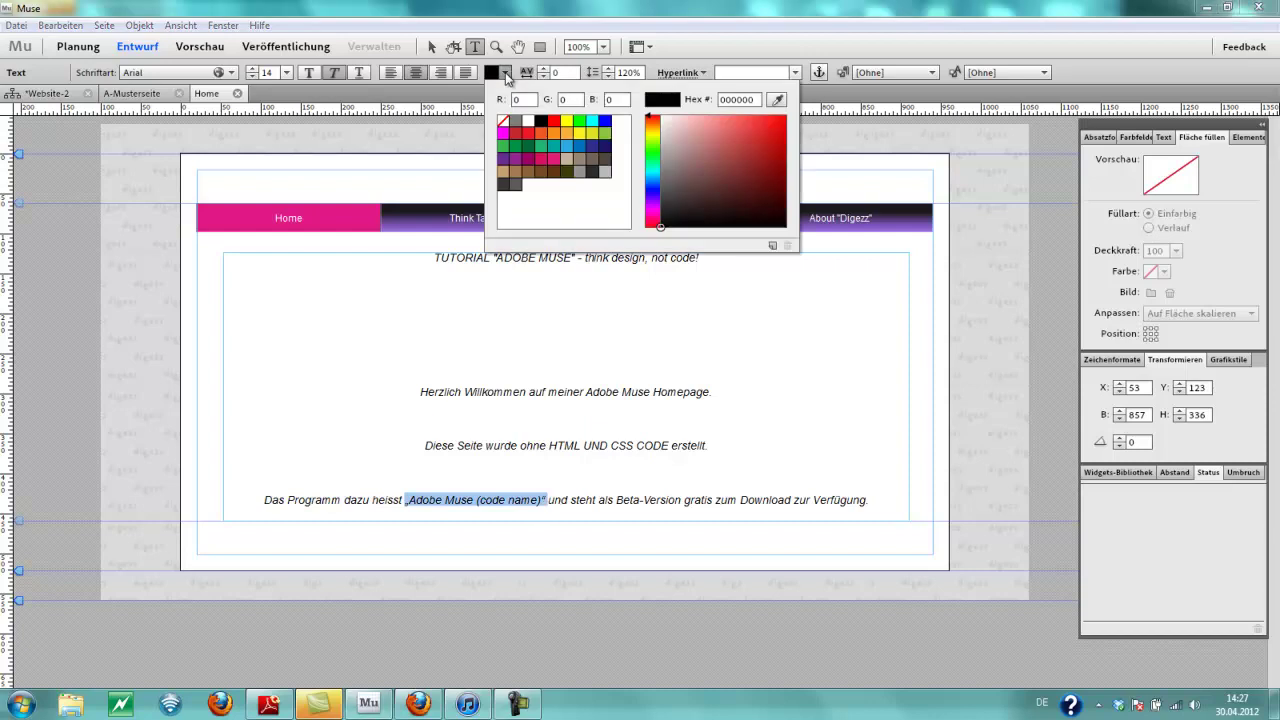
left_click(553, 120)
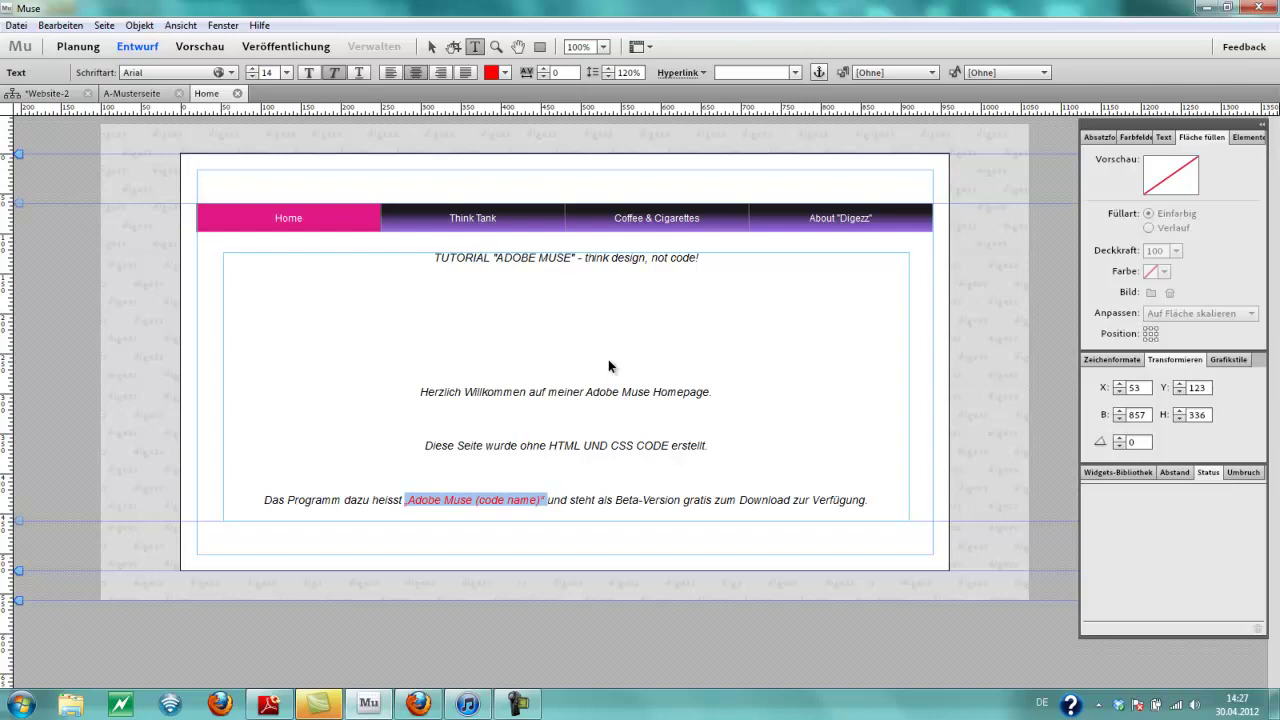
- Import the Muse_logo image and place it below the heading at about X 384, Y 155
key("ctrl+d")
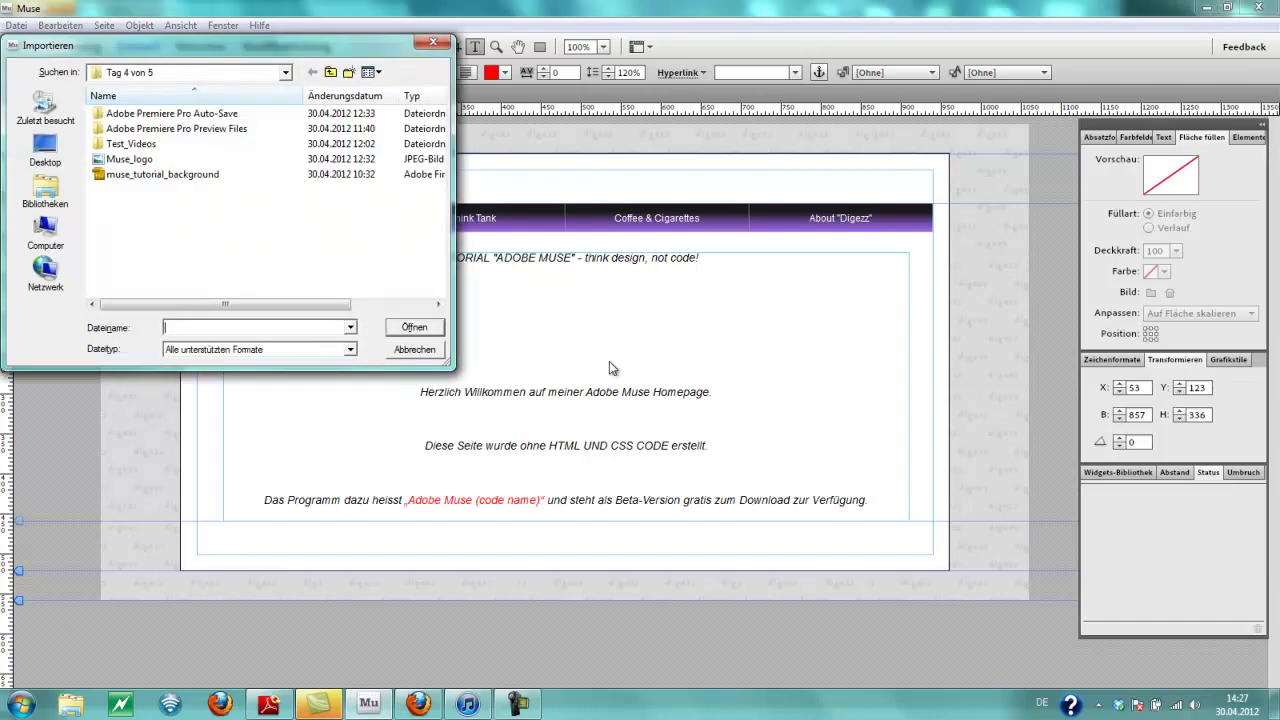
left_click(130, 159)
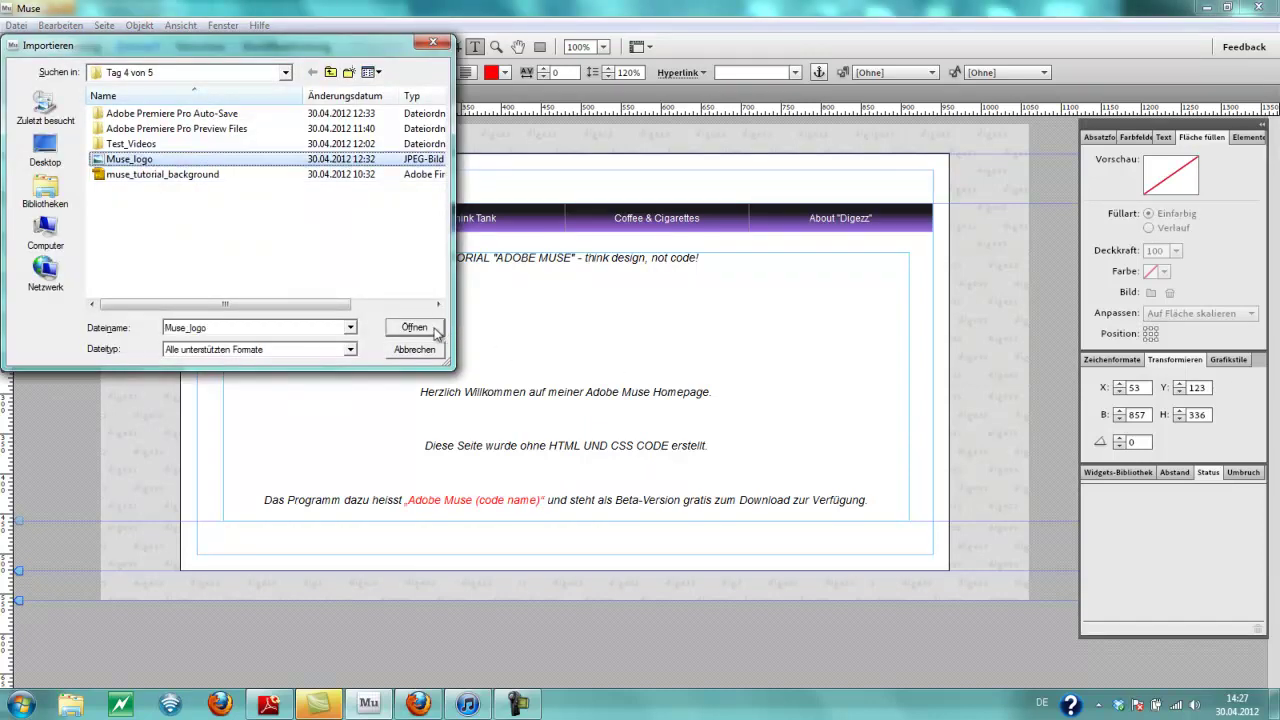
left_click(414, 328)
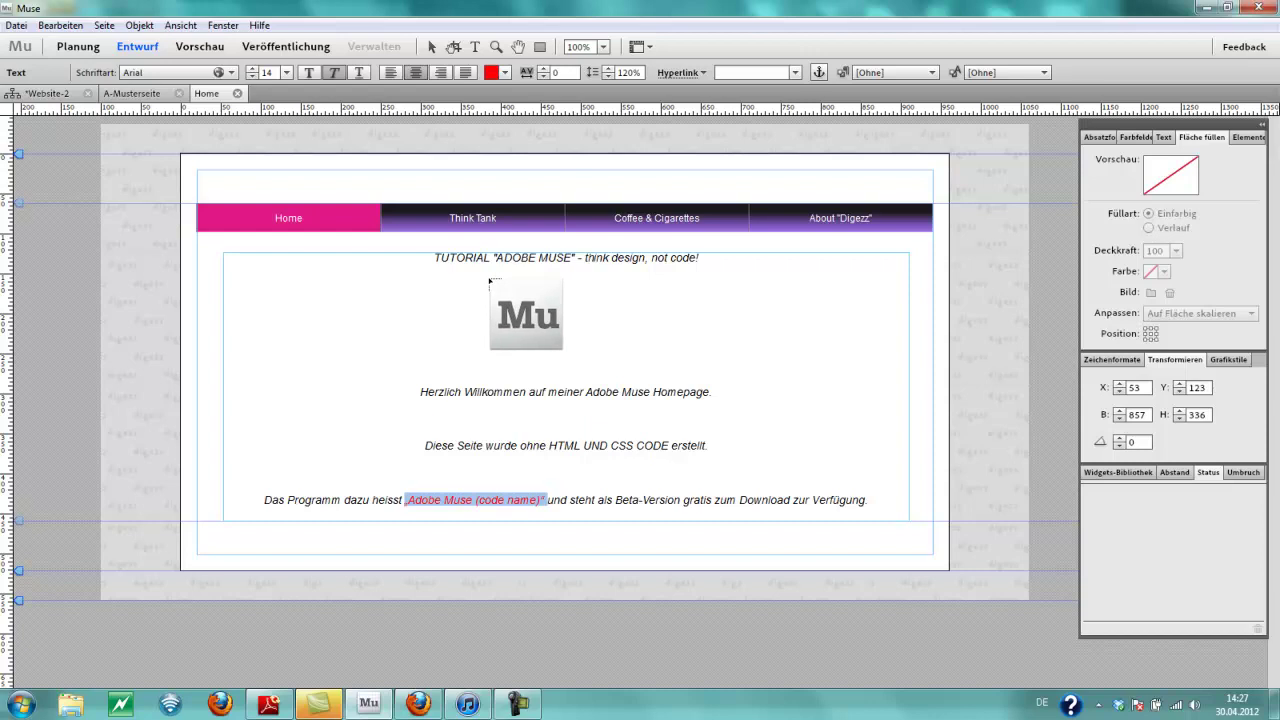
left_click(490, 282)
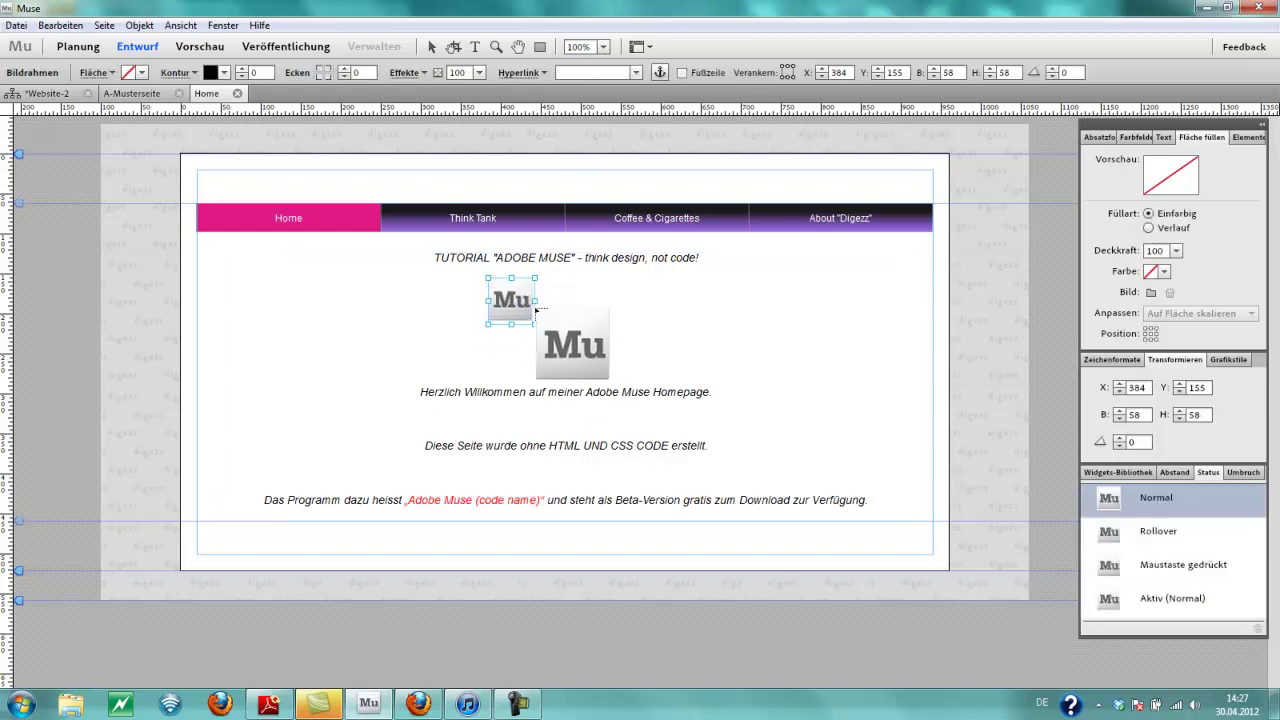
- Resize the logo to about 105 by 105 and centre it under the heading at X 428, Y 156
left_click_drag(565, 330, 581, 336)
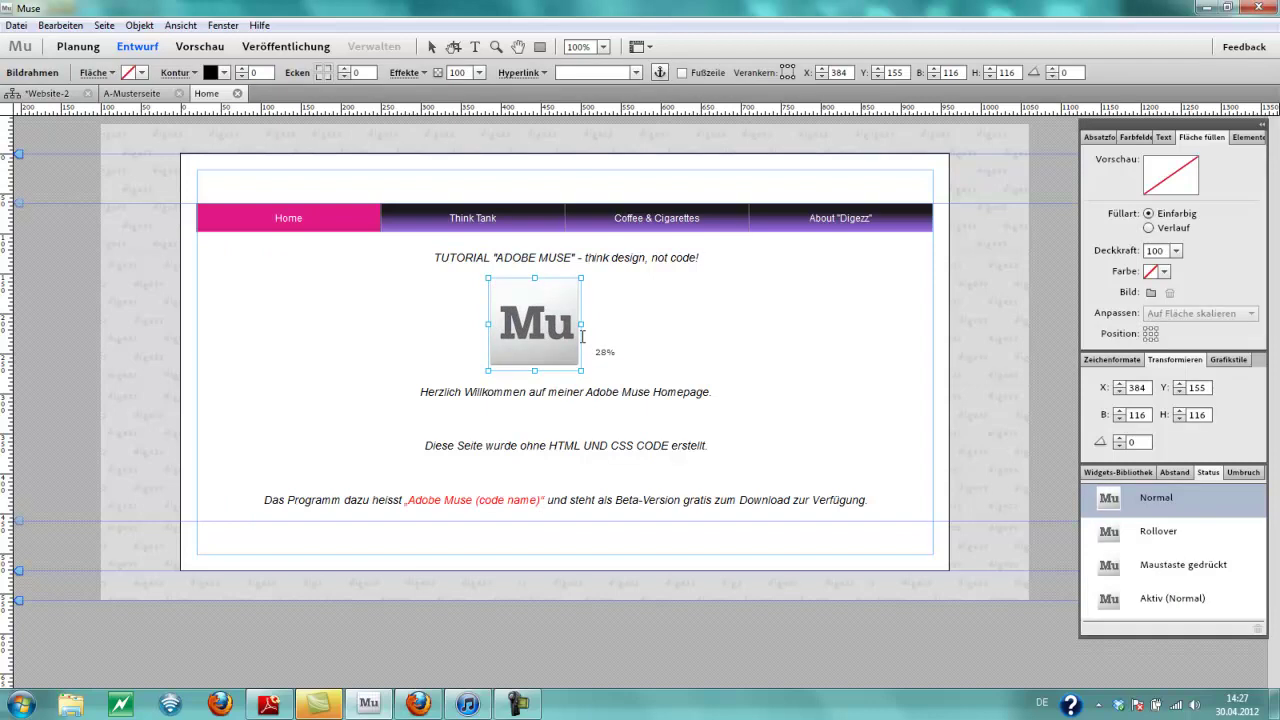
left_click_drag(581, 336, 569, 297)
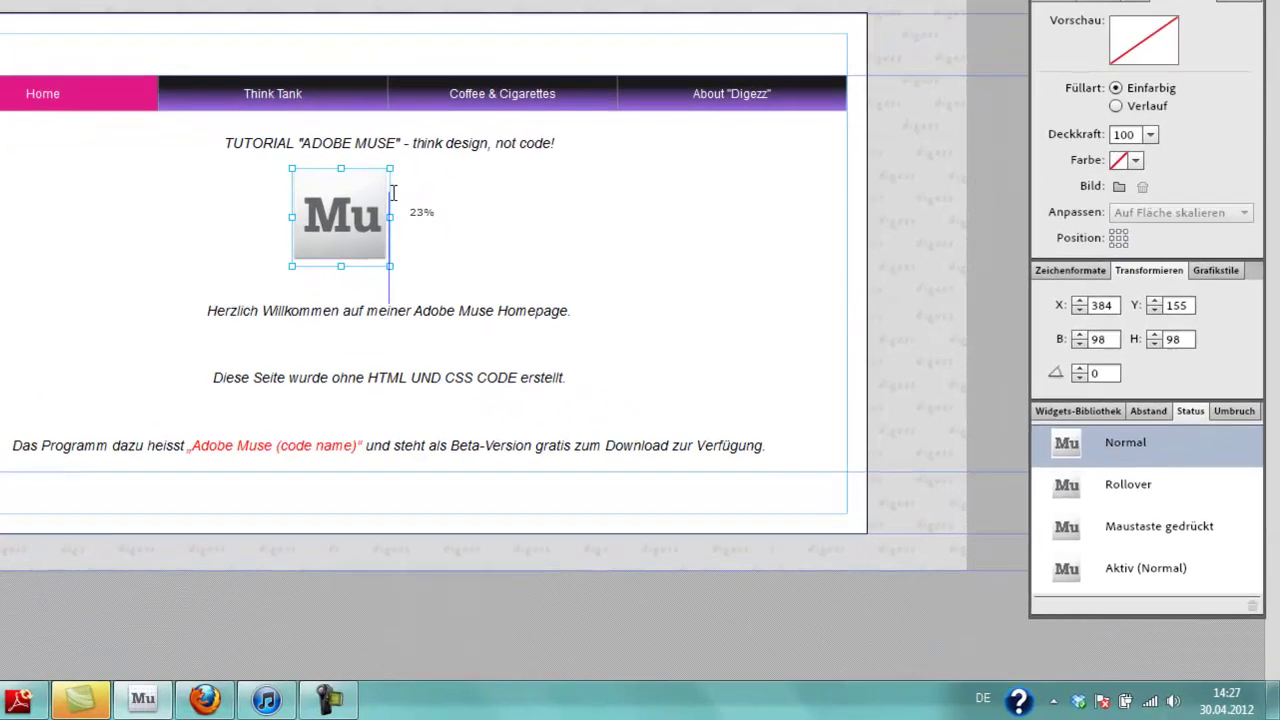
mouse_move(393, 192)
left_mouse_down()
mouse_move(502, 345)
mouse_move(605, 375)
mouse_move(427, 173)
mouse_move(393, 203)
left_mouse_up()
left_click_drag(354, 225, 397, 225)
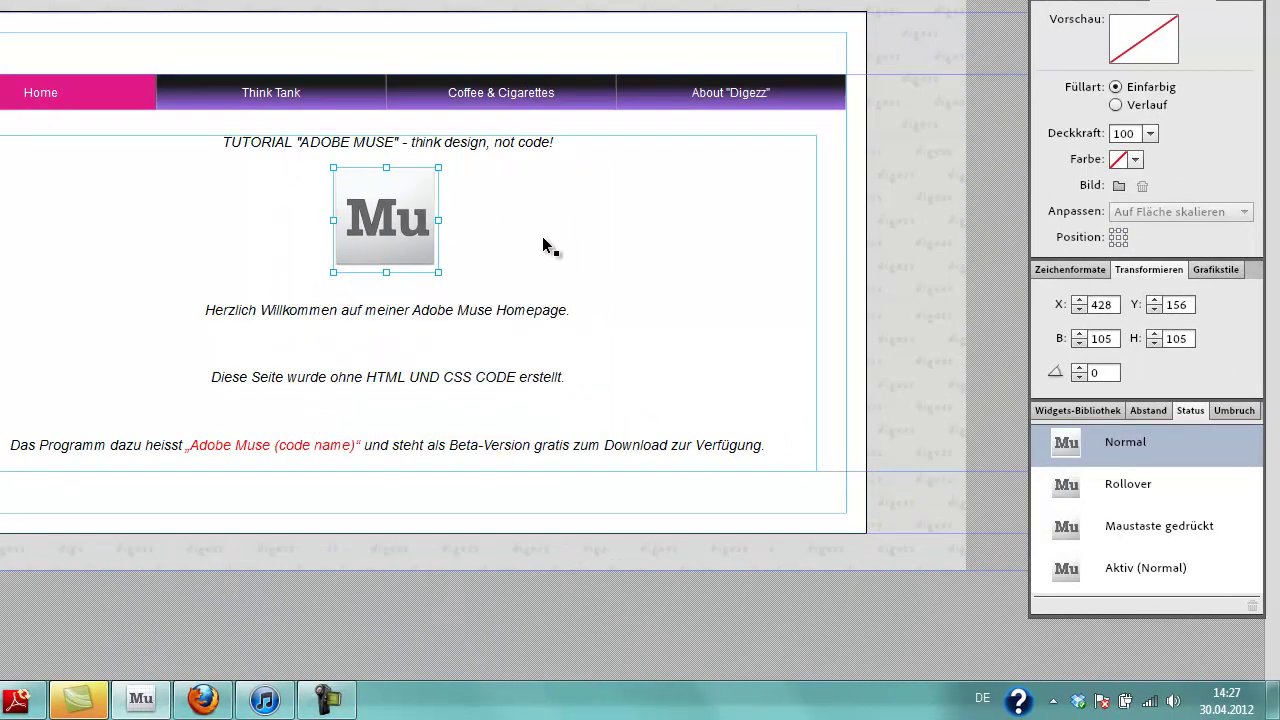
left_click(466, 248)
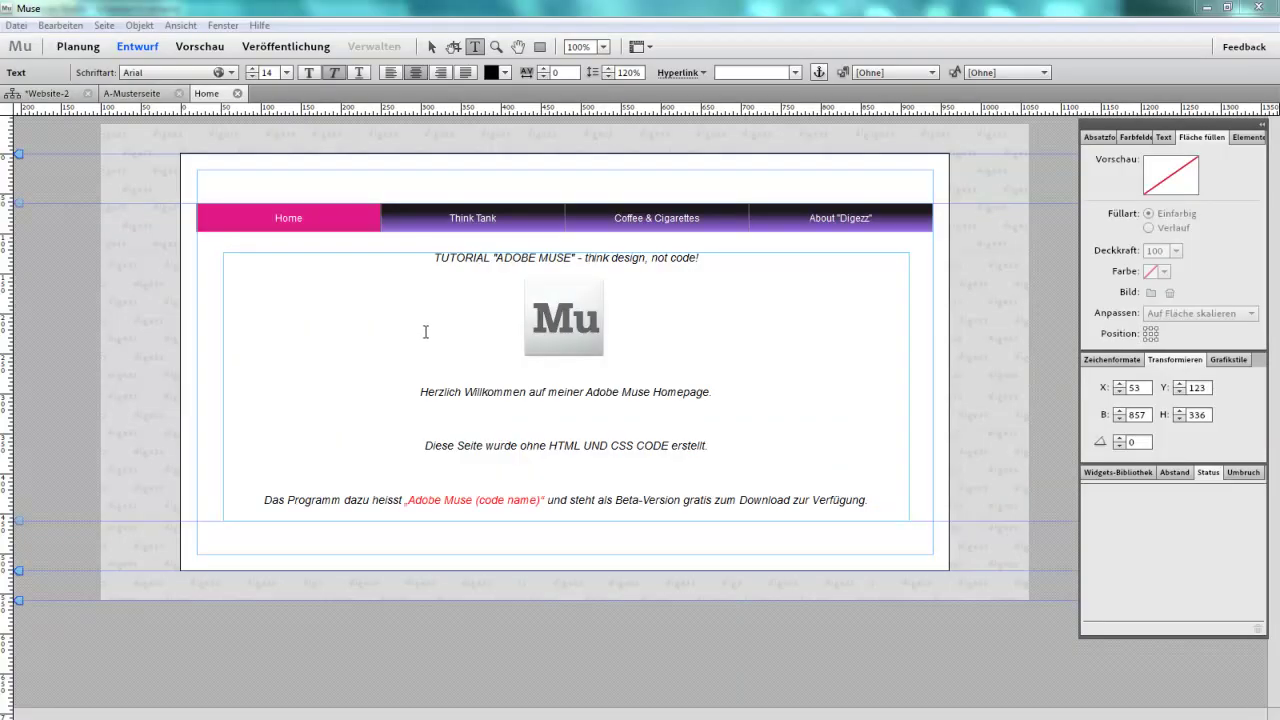
- Set the font of all the welcome text on the Home page to Futura
left_click(467, 268)
double_click(479, 259)
triple_click(479, 259)
left_click(476, 260)
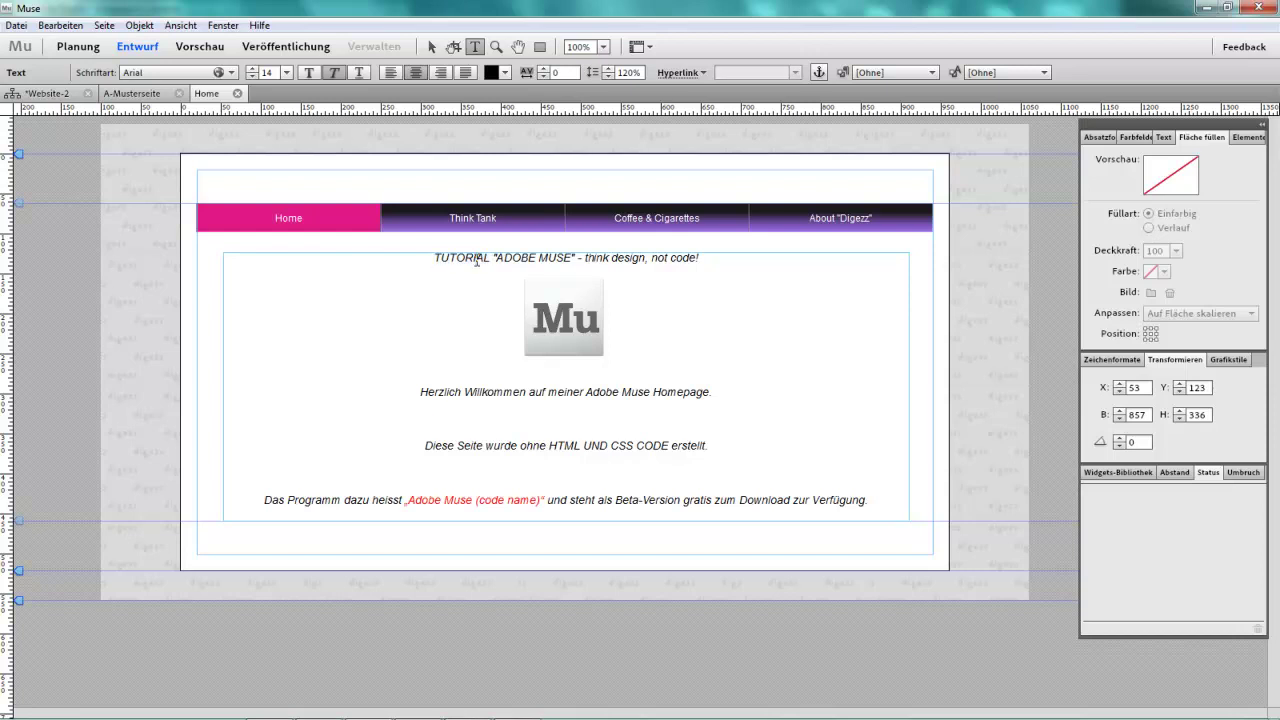
key("ctrl+a")
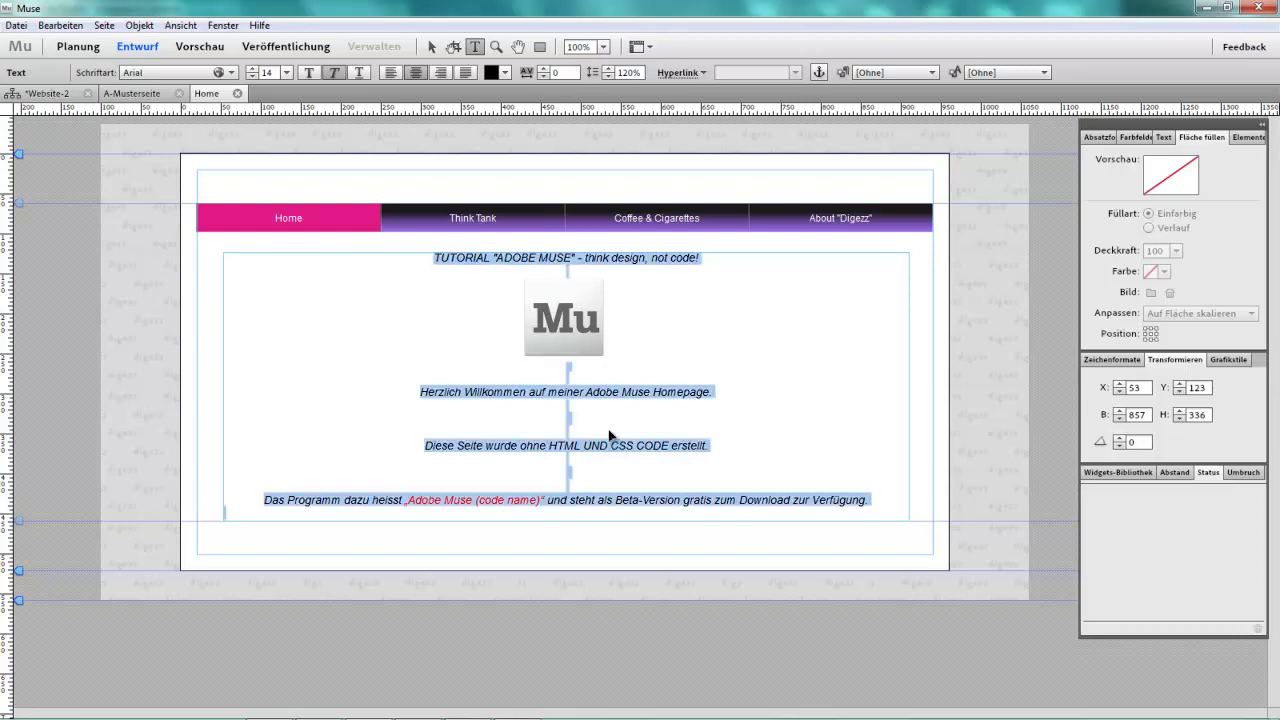
left_click(234, 74)
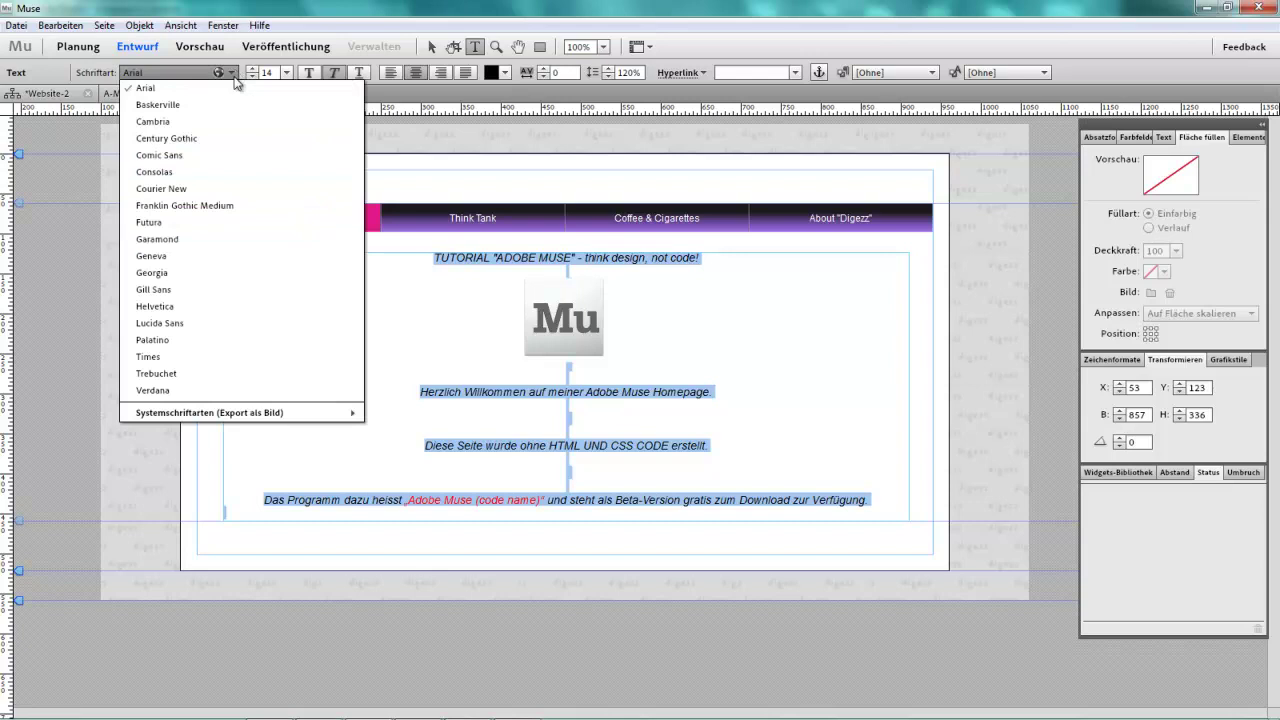
left_click(228, 224)
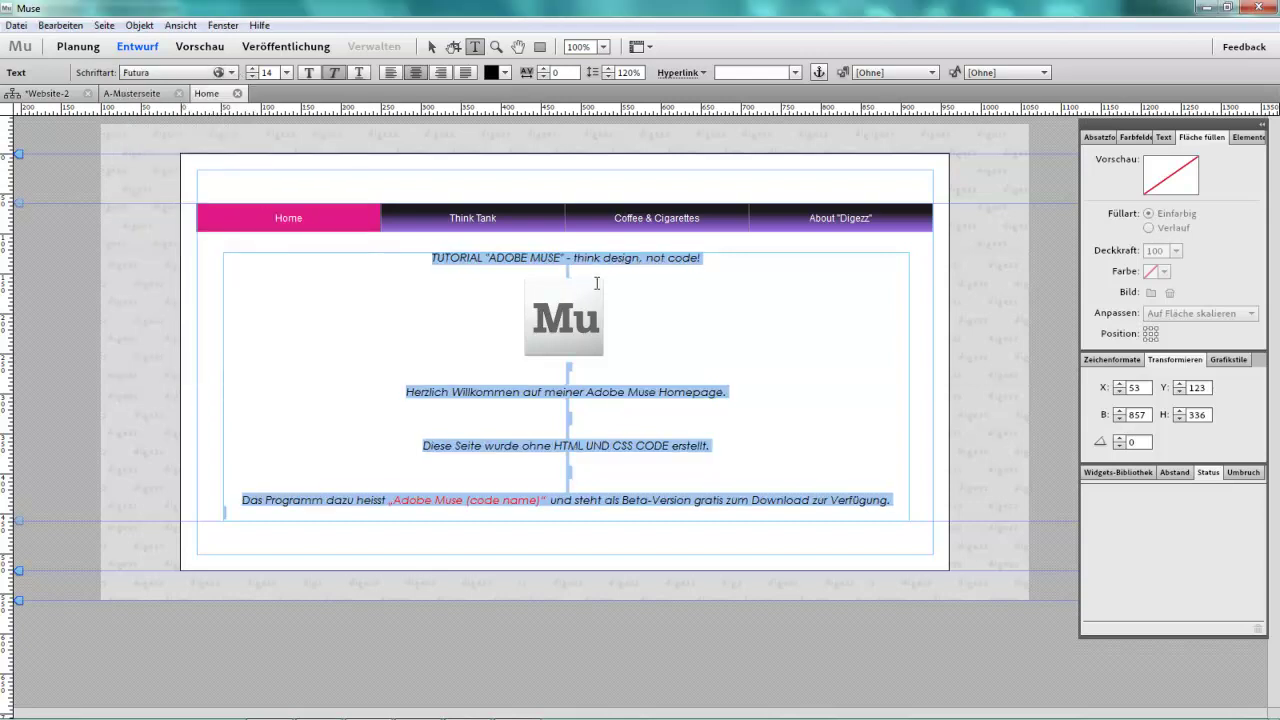
- Make the heading „TUTORIAL "ADOBE MUSE" - think design, not code!“ bold and enlarge its font size by about five points
left_click_drag(705, 258, 425, 258)
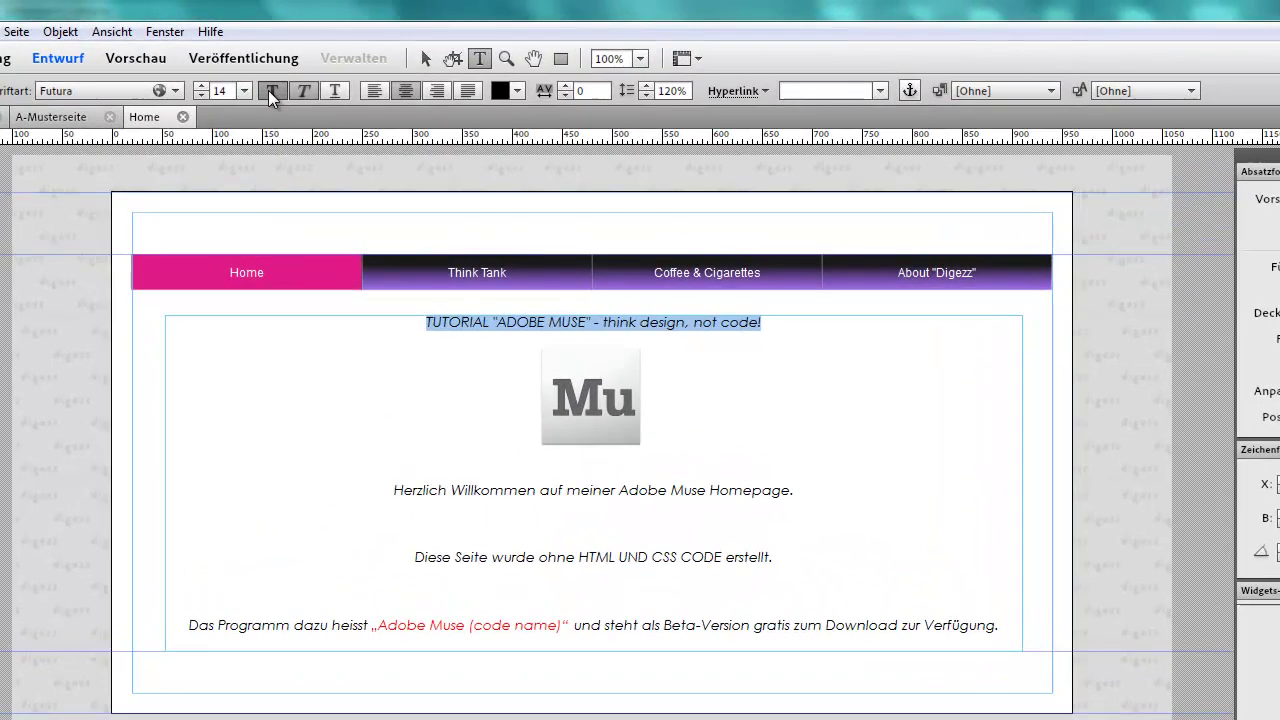
left_click(268, 90)
left_click(415, 427)
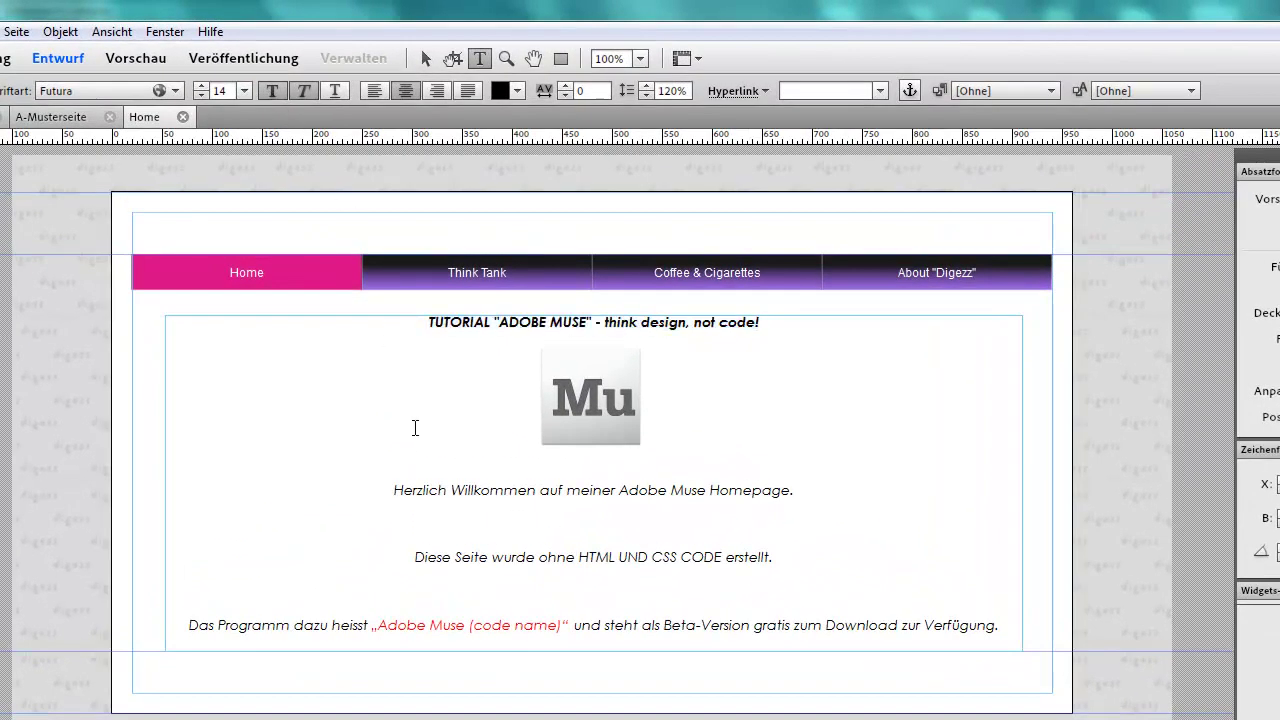
left_click_drag(427, 322, 760, 322)
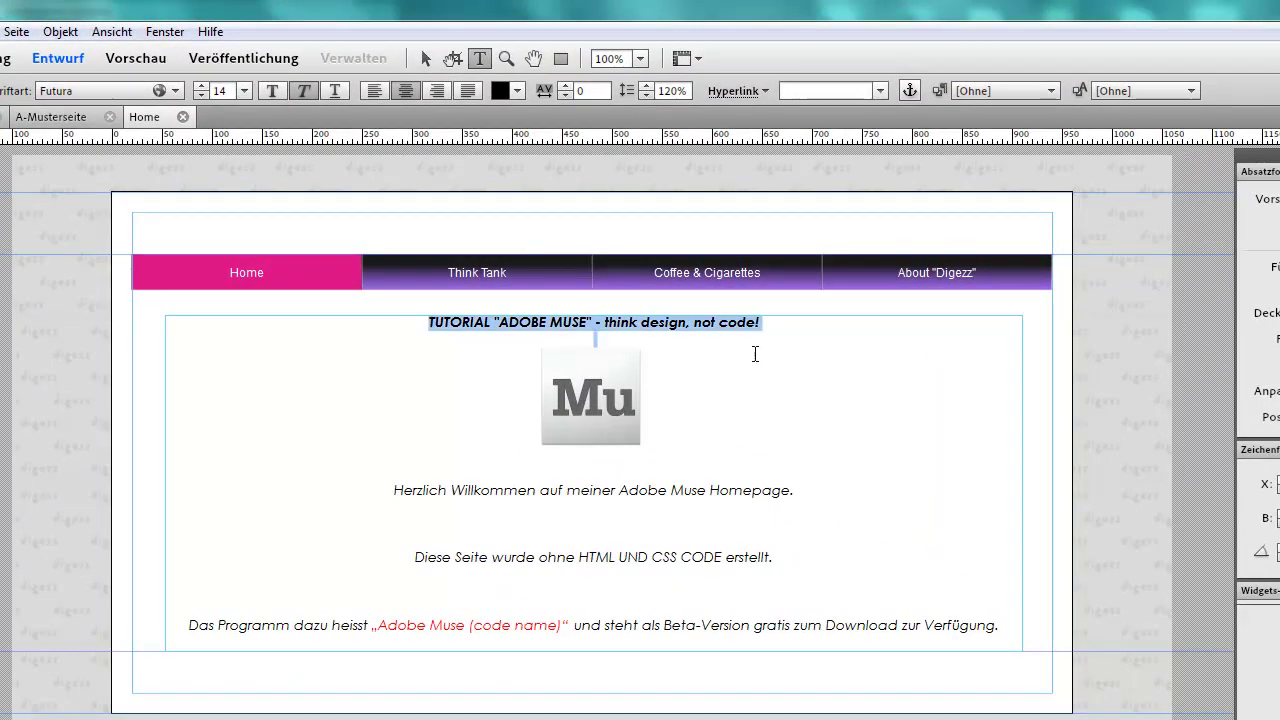
left_click(201, 87)
left_click(201, 87)
left_click(201, 87)
left_click(201, 87)
left_click(201, 87)
- Move the logo slightly lower beneath the enlarged heading, preview the Home page and return to the design view
left_click(569, 371)
left_click(575, 376)
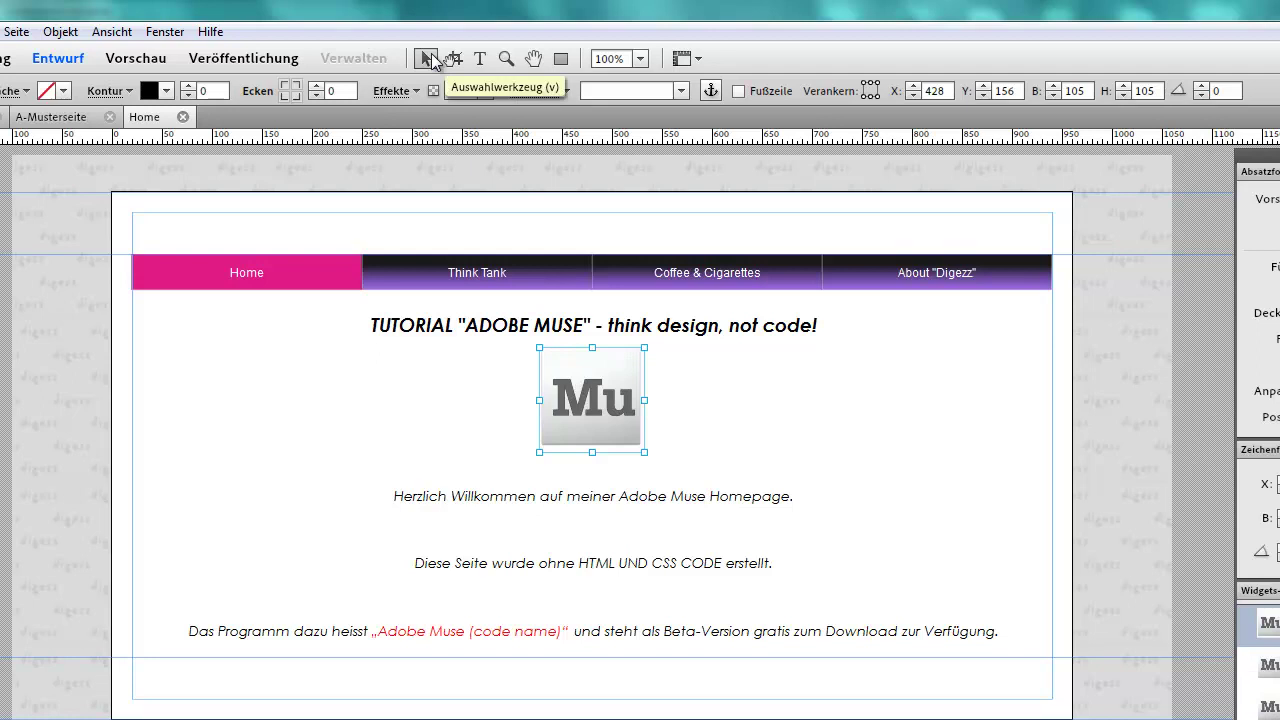
left_click(138, 64)
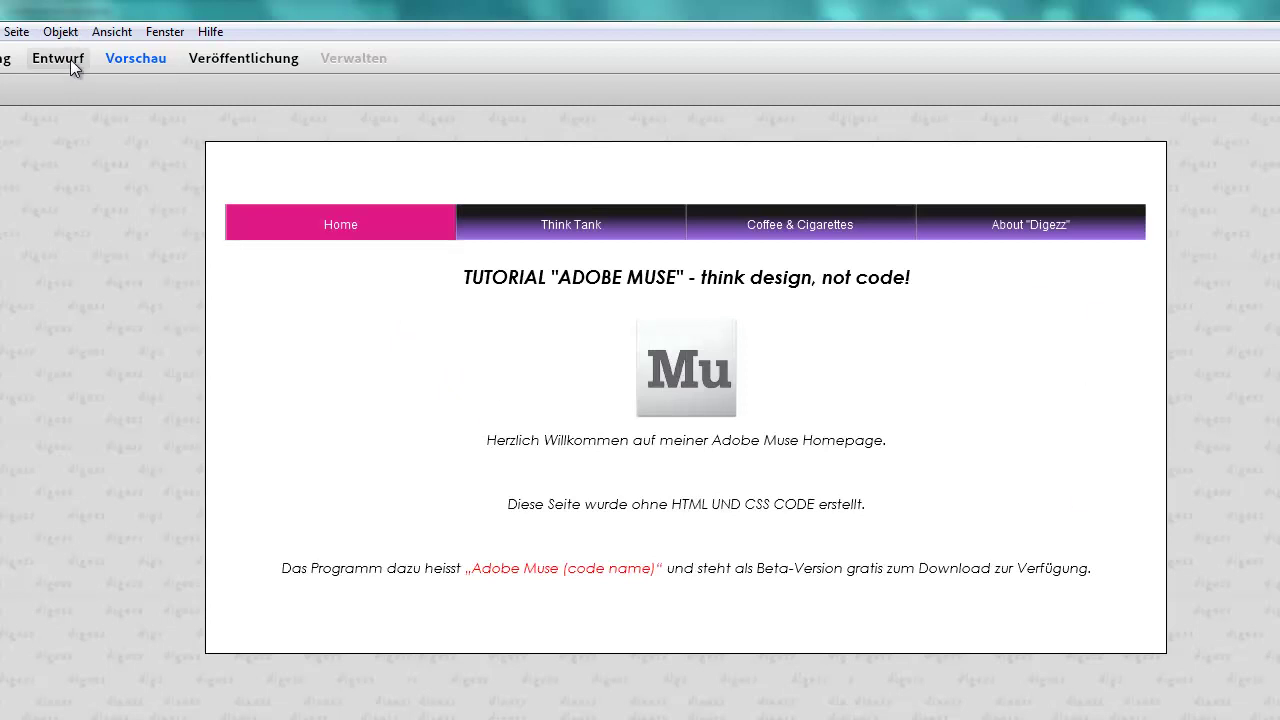
left_click(70, 59)
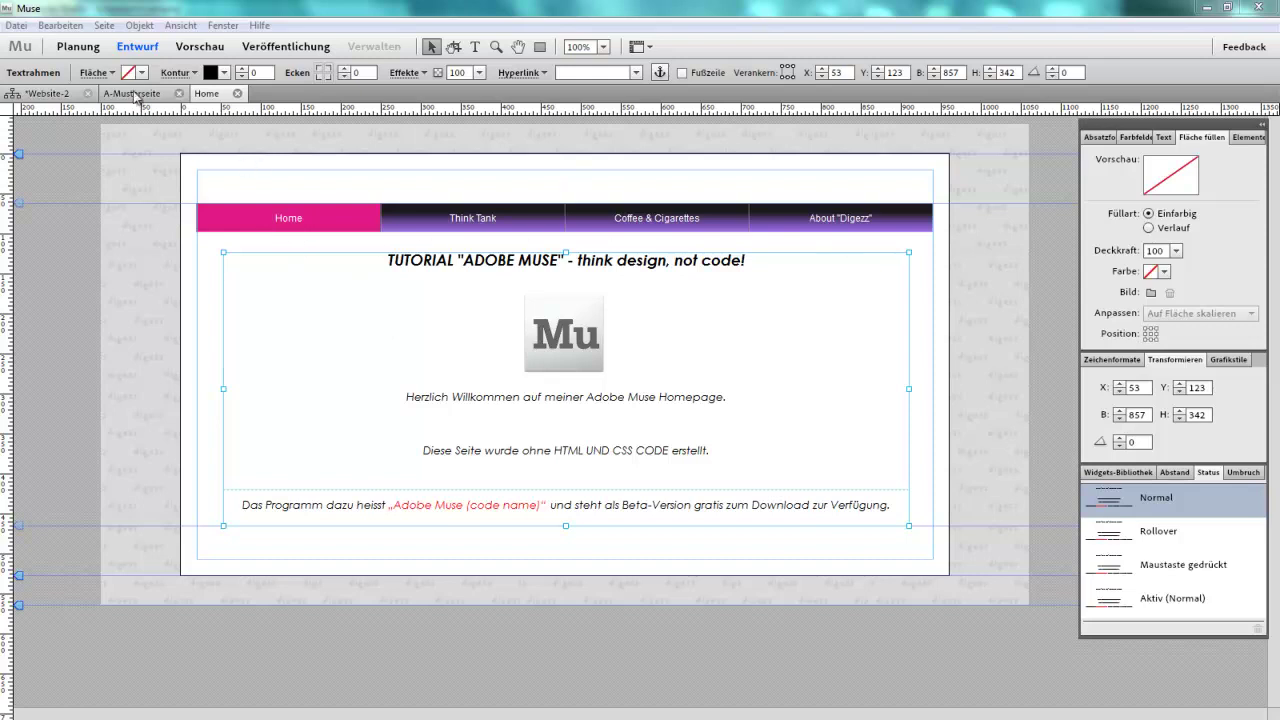
- Set the menu item text on the A-Musterseite to Futura with a letter spacing of 2
left_click(130, 94)
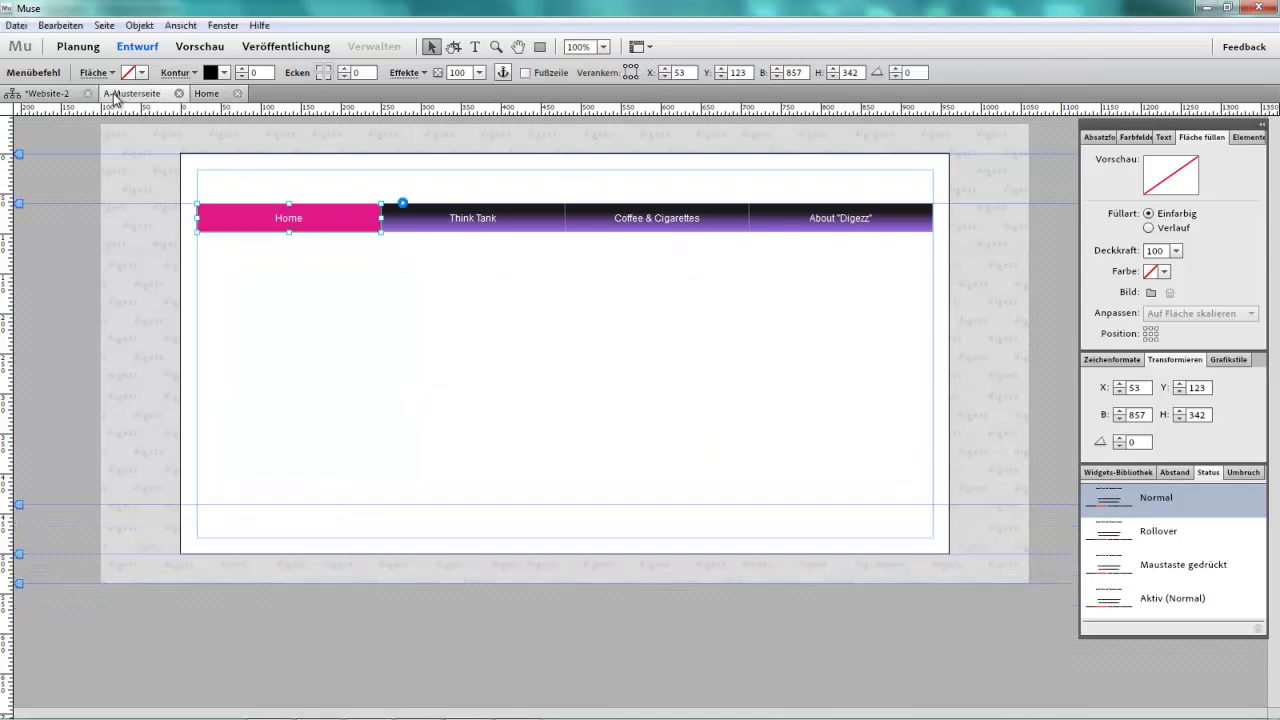
left_click(290, 211)
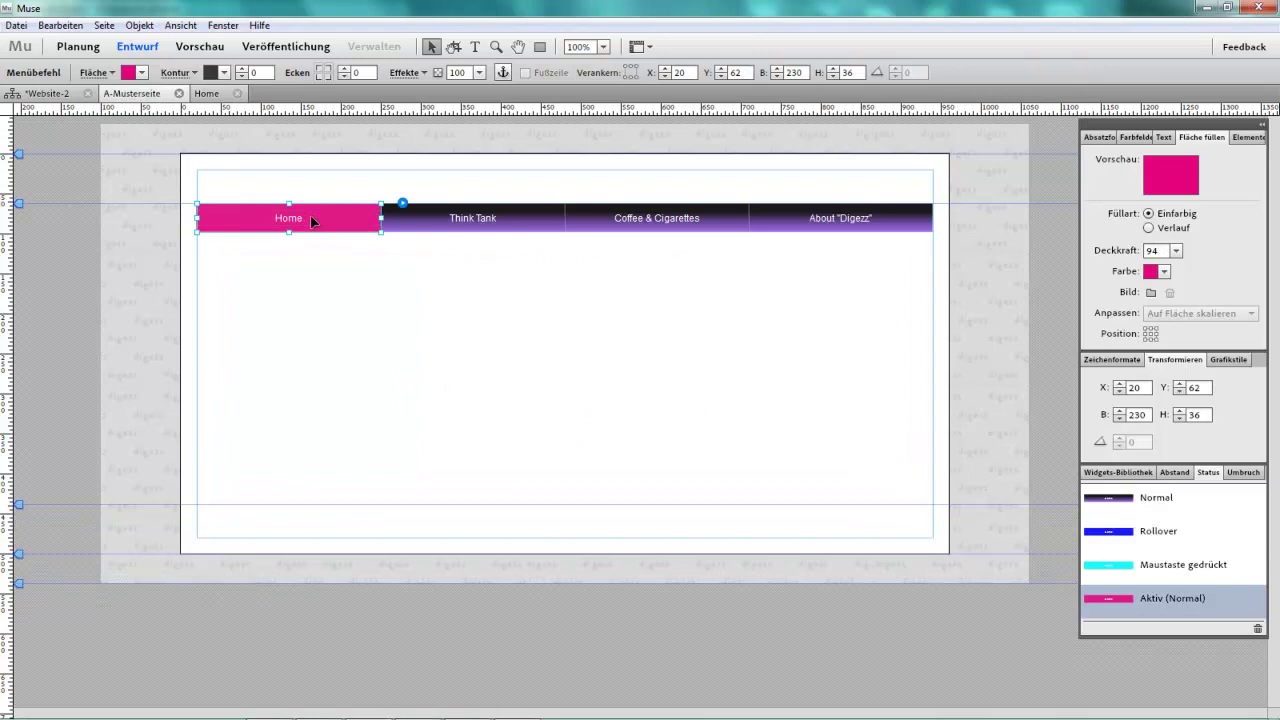
left_click(312, 224)
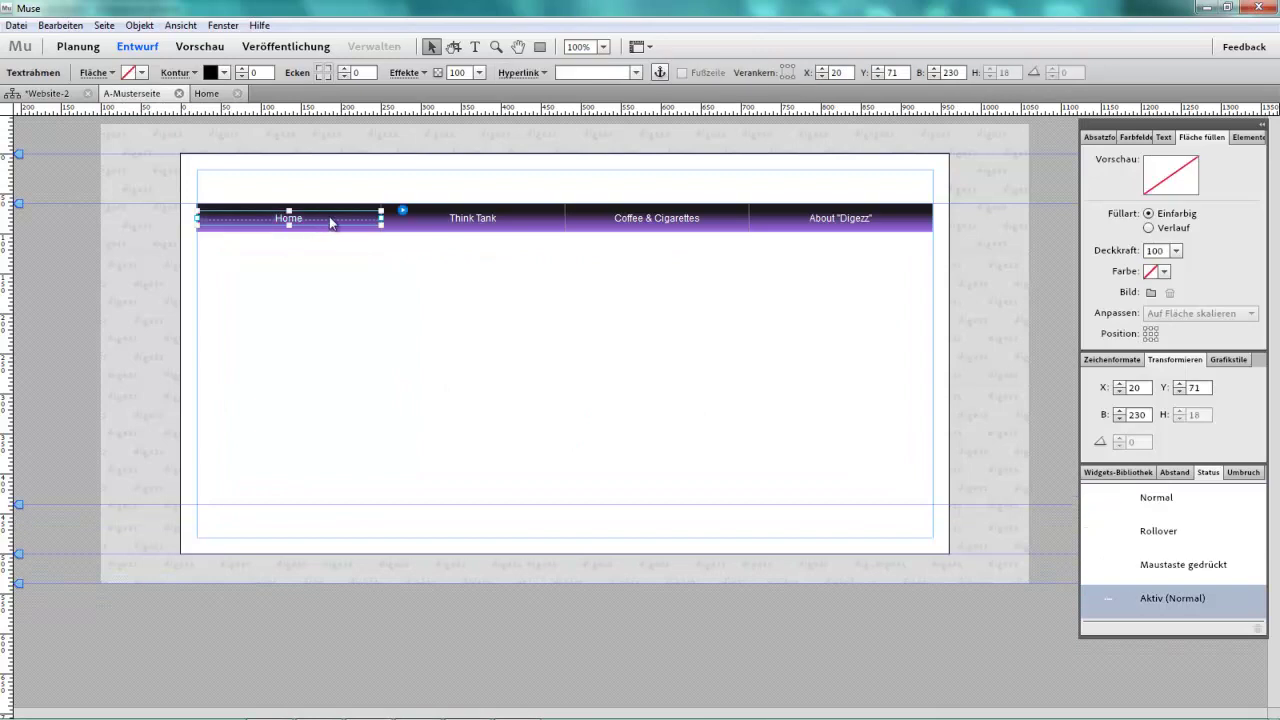
double_click(313, 220)
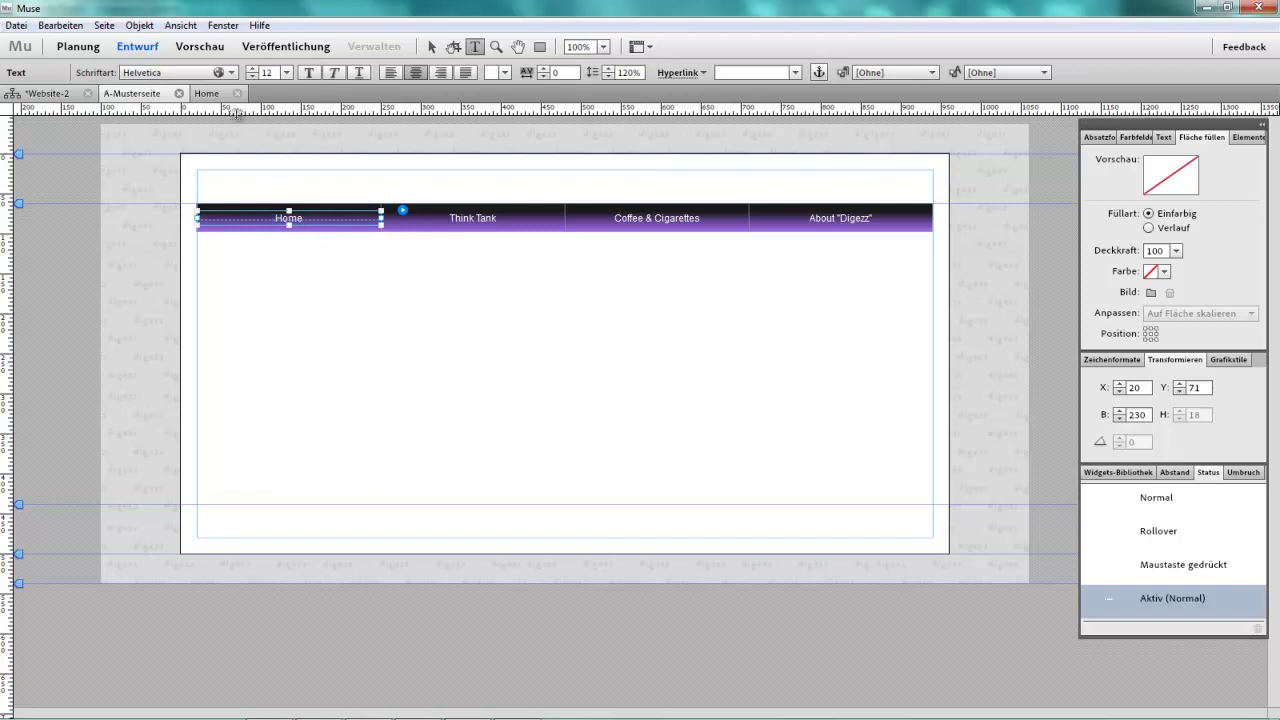
left_click(232, 73)
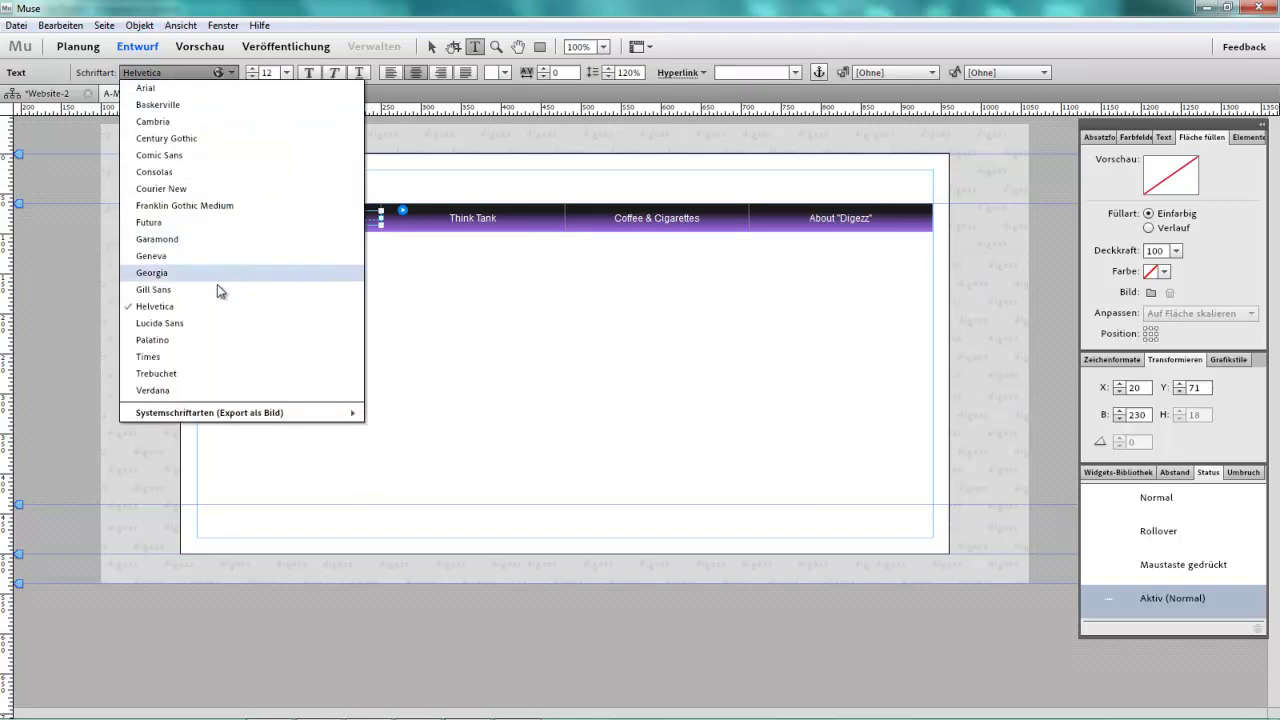
left_click(196, 224)
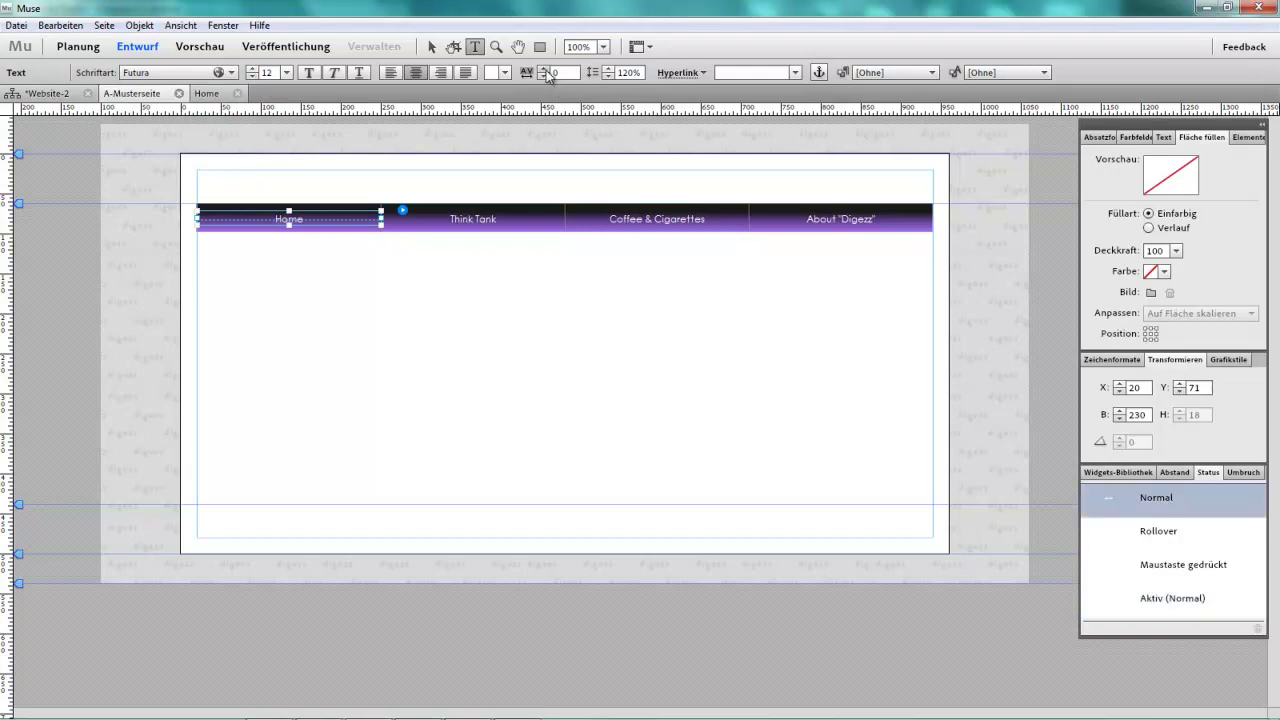
left_click(546, 70)
left_click(546, 70)
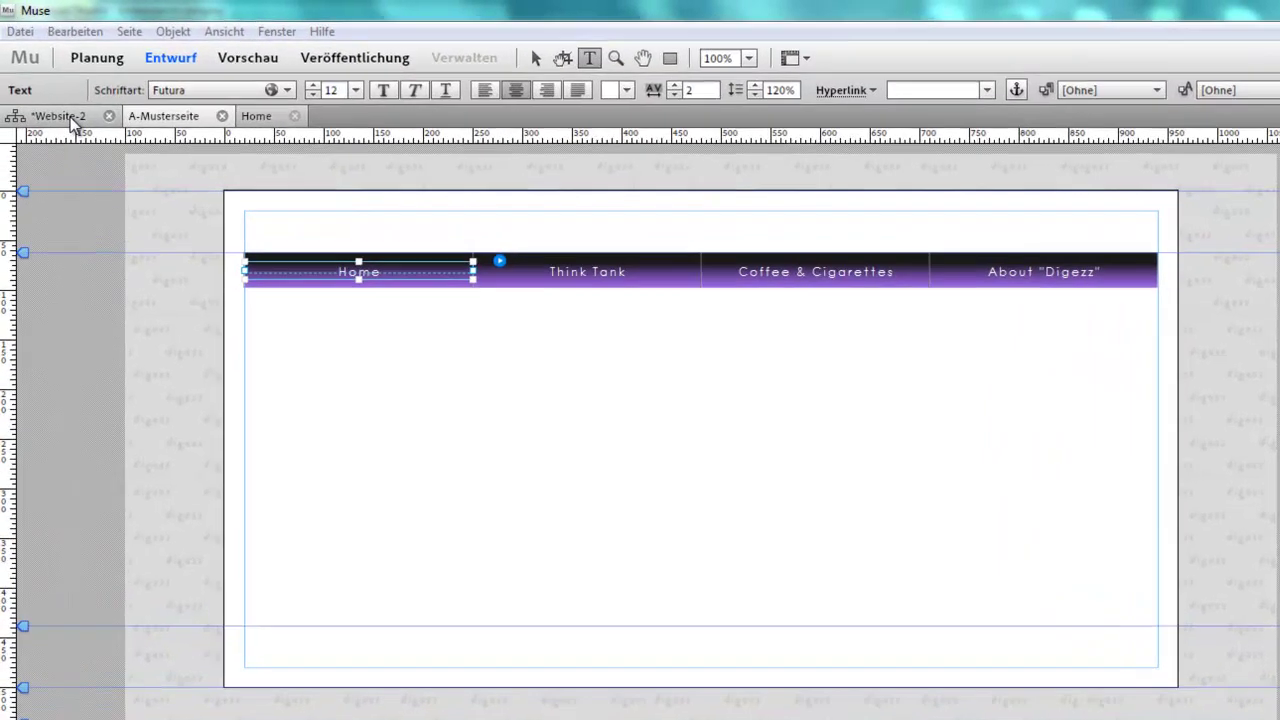
- Open the Think Tank page from the site plan and add a Leuchtkasten slideshow widget below the menu at about X 326, Y 158
left_click(70, 118)
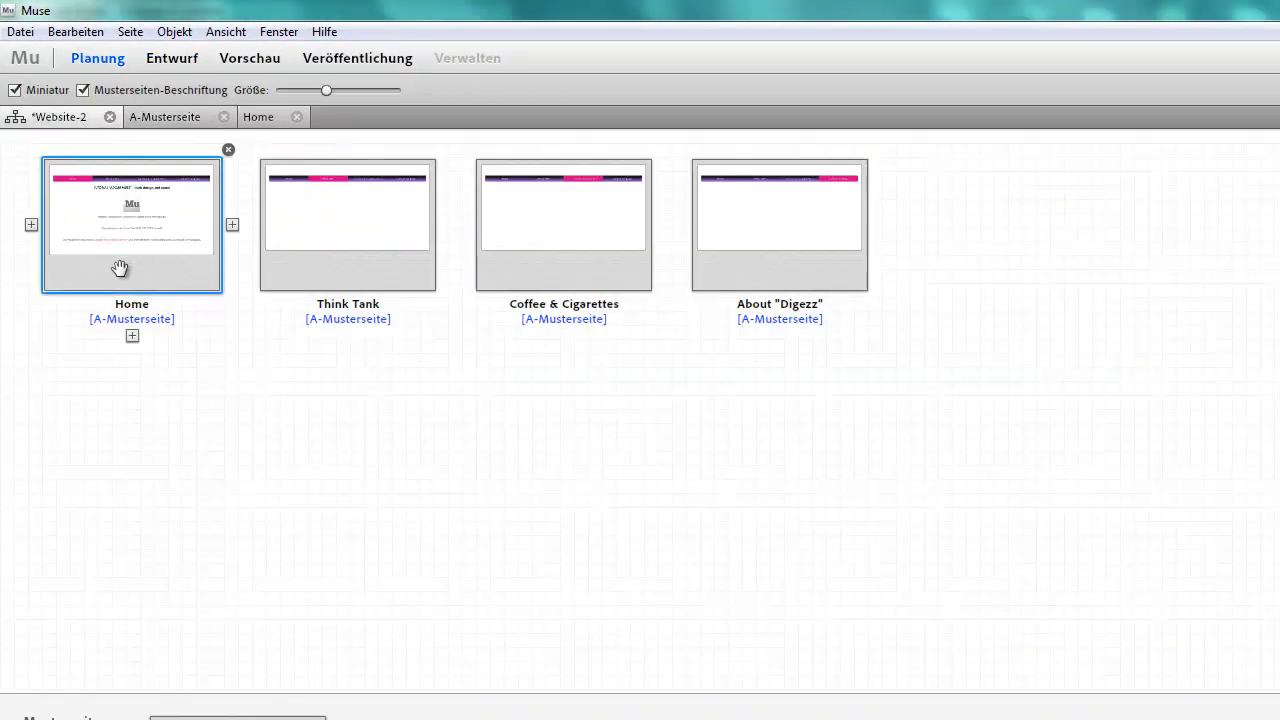
left_click(267, 263)
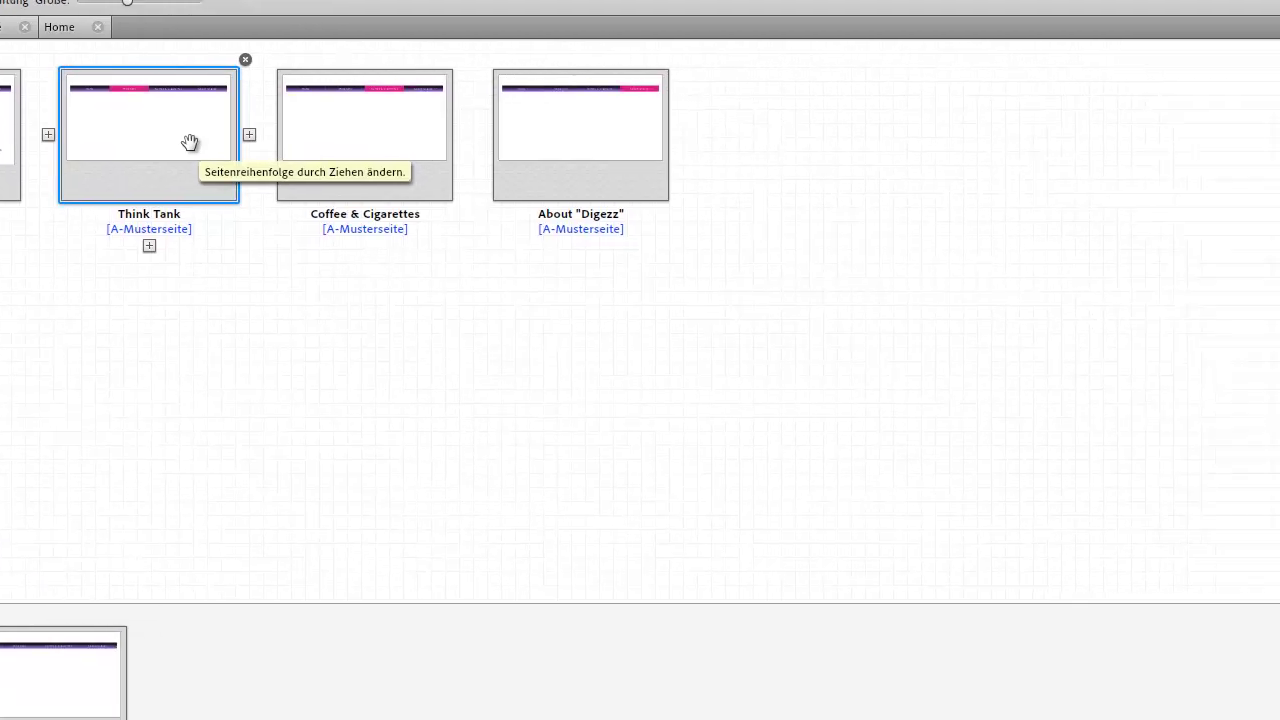
double_click(64, 93)
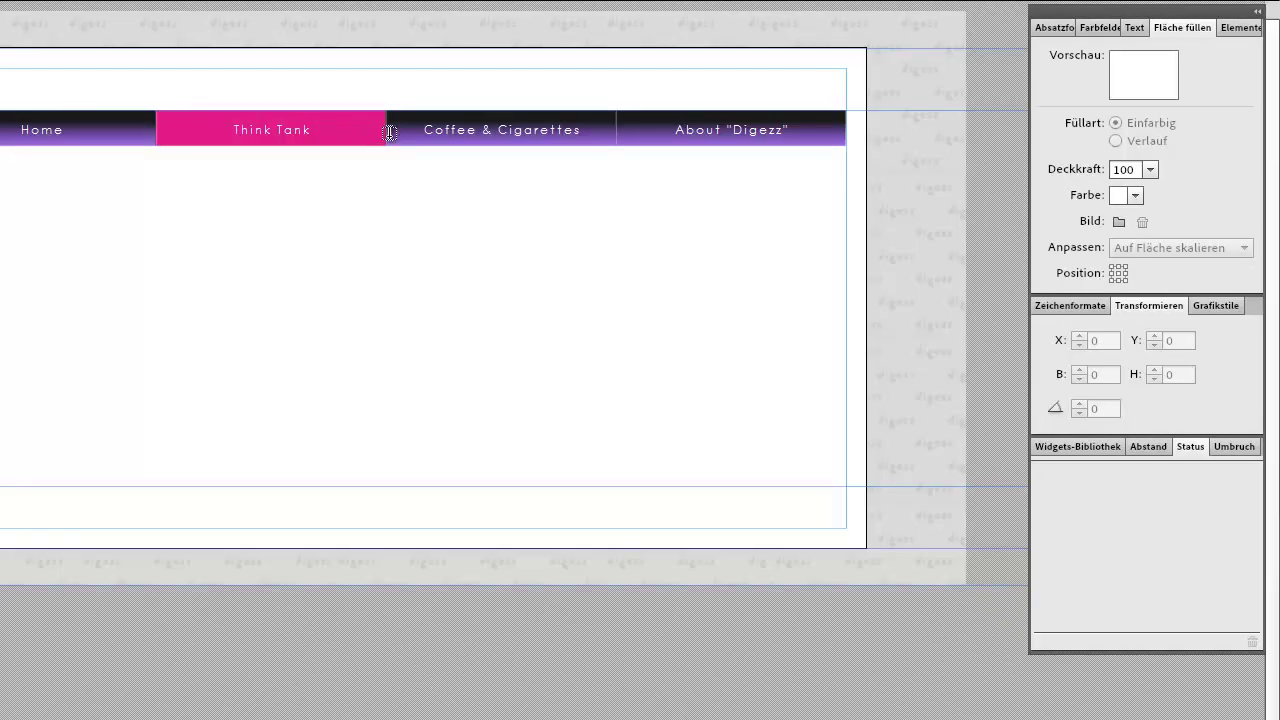
left_click(1072, 447)
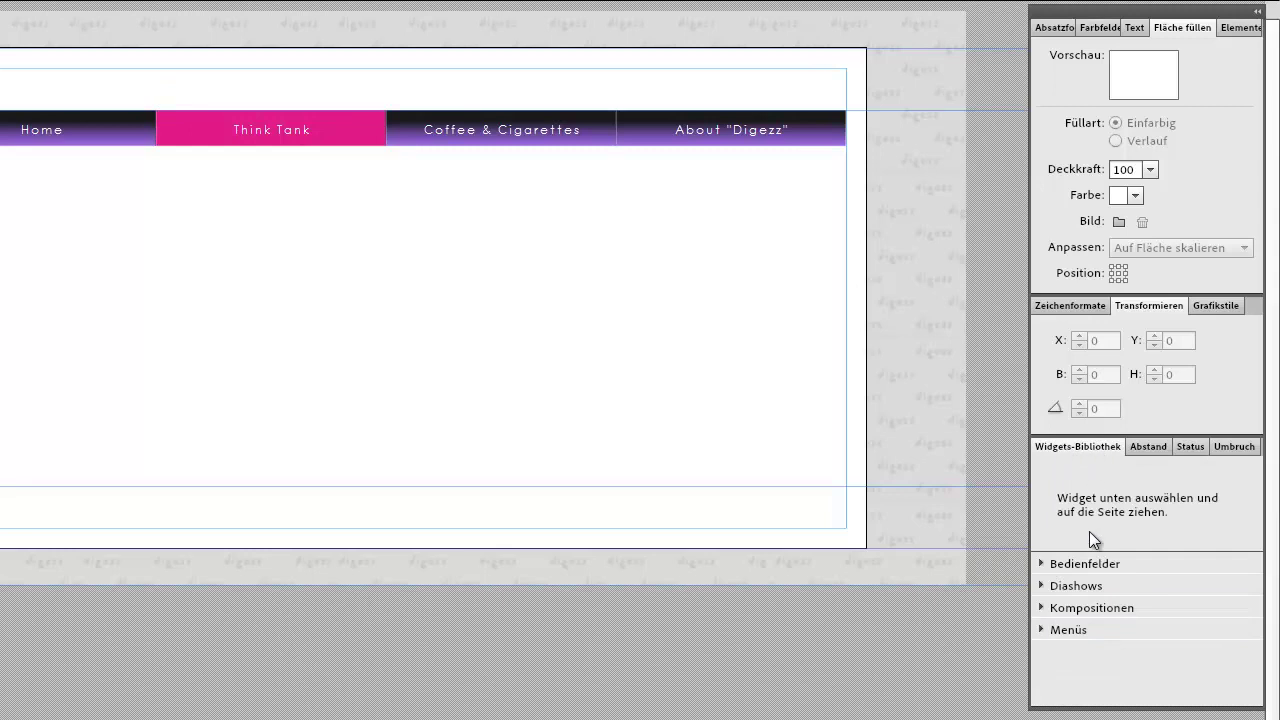
left_click(1043, 587)
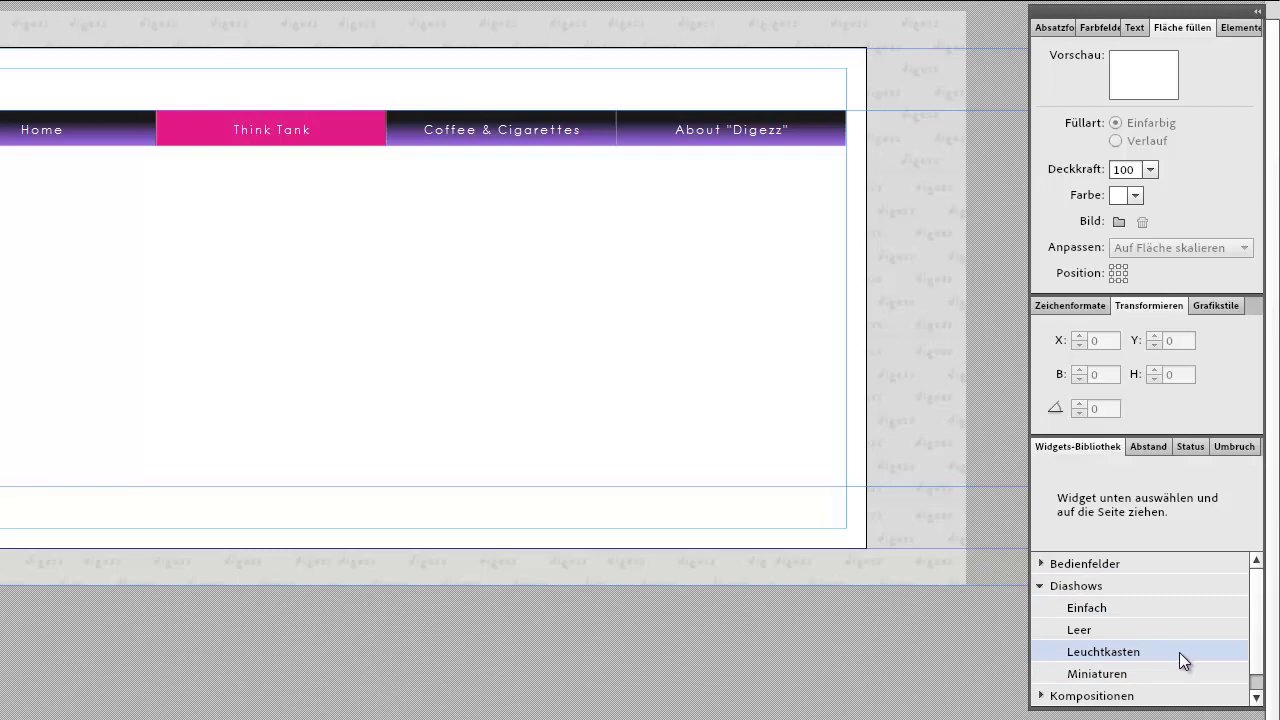
left_click_drag(1179, 652, 232, 210)
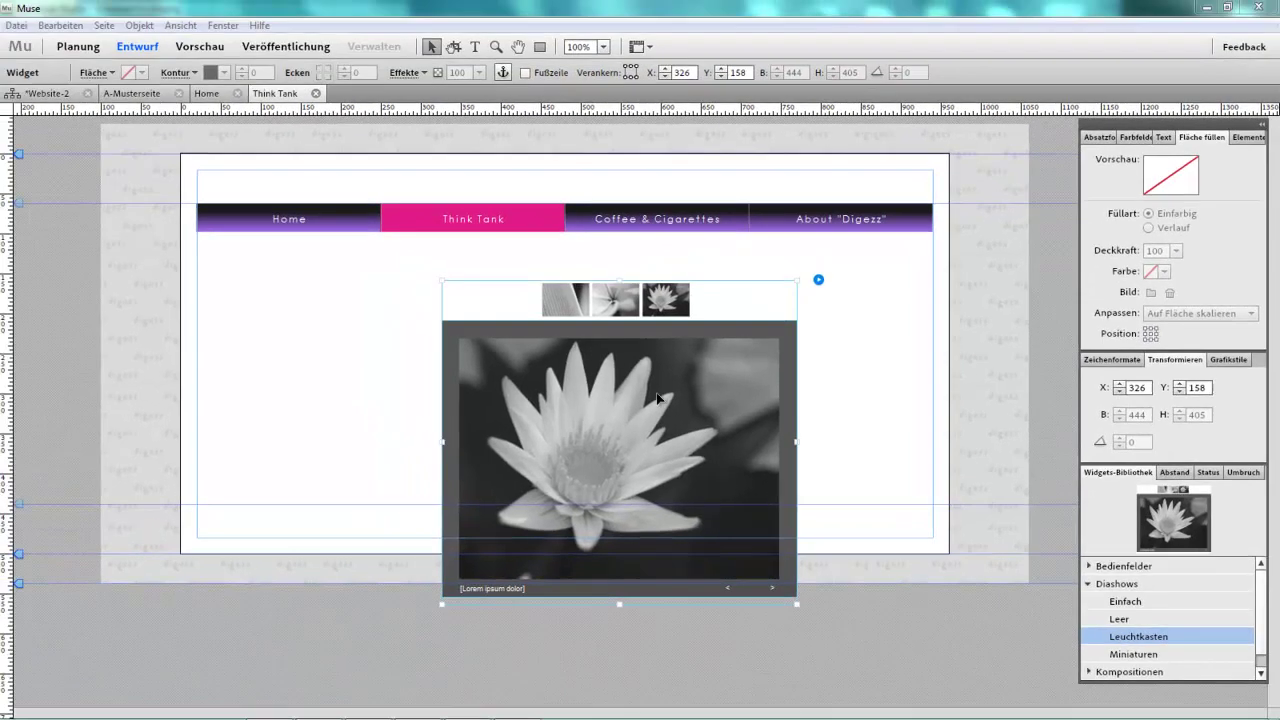
- Place the slideshow's thumbnail container at X 42, Y 122, sized 136 by 316, and move the large image frame up beside it
left_click(690, 330)
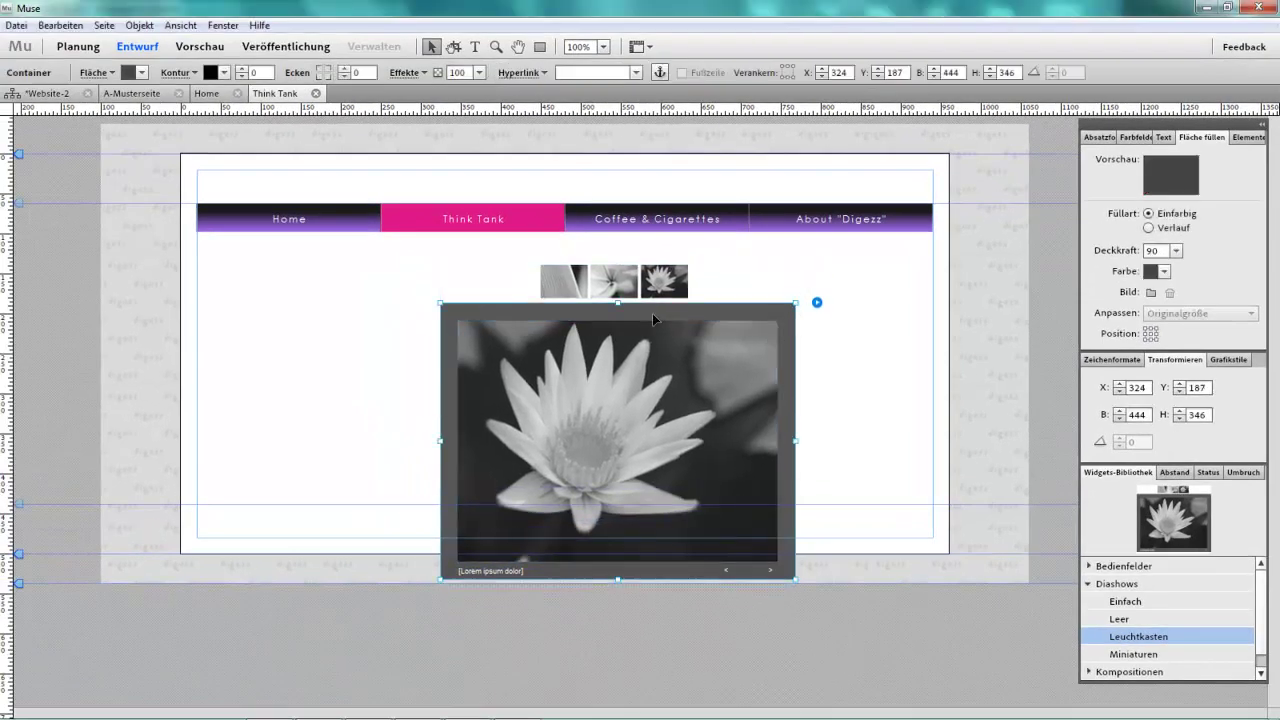
left_click_drag(540, 283, 218, 289)
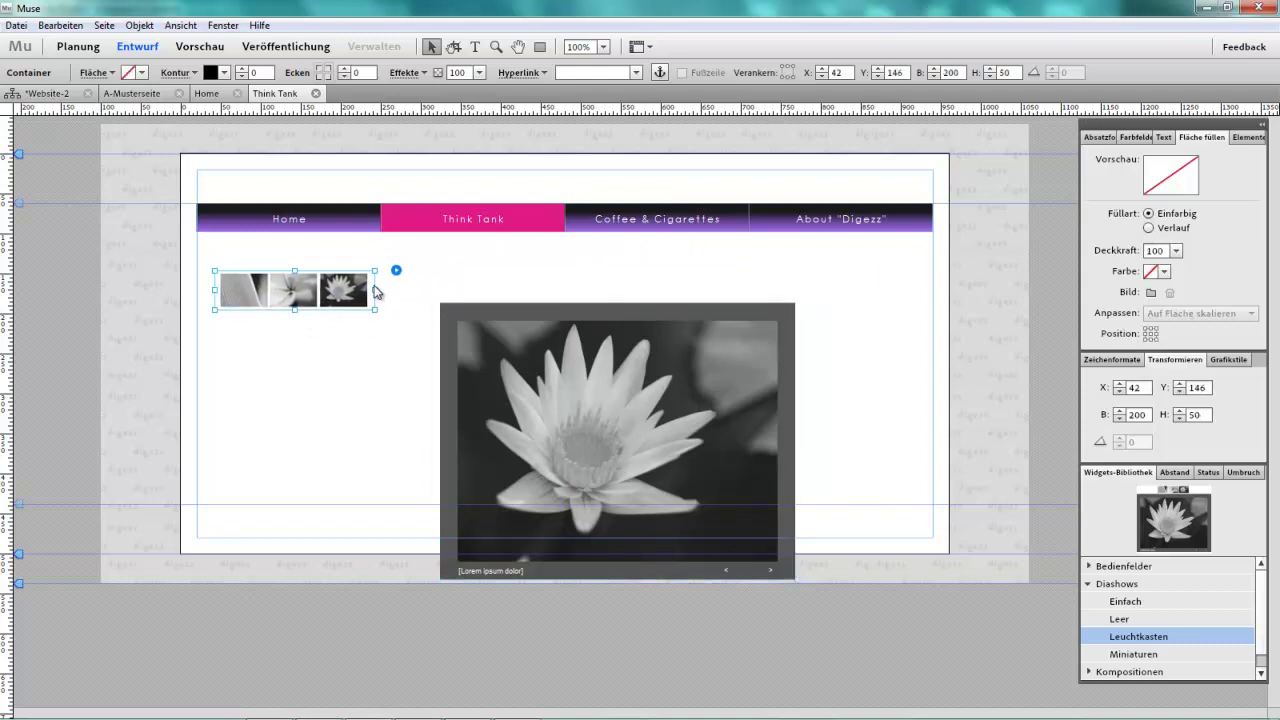
left_click_drag(374, 290, 324, 291)
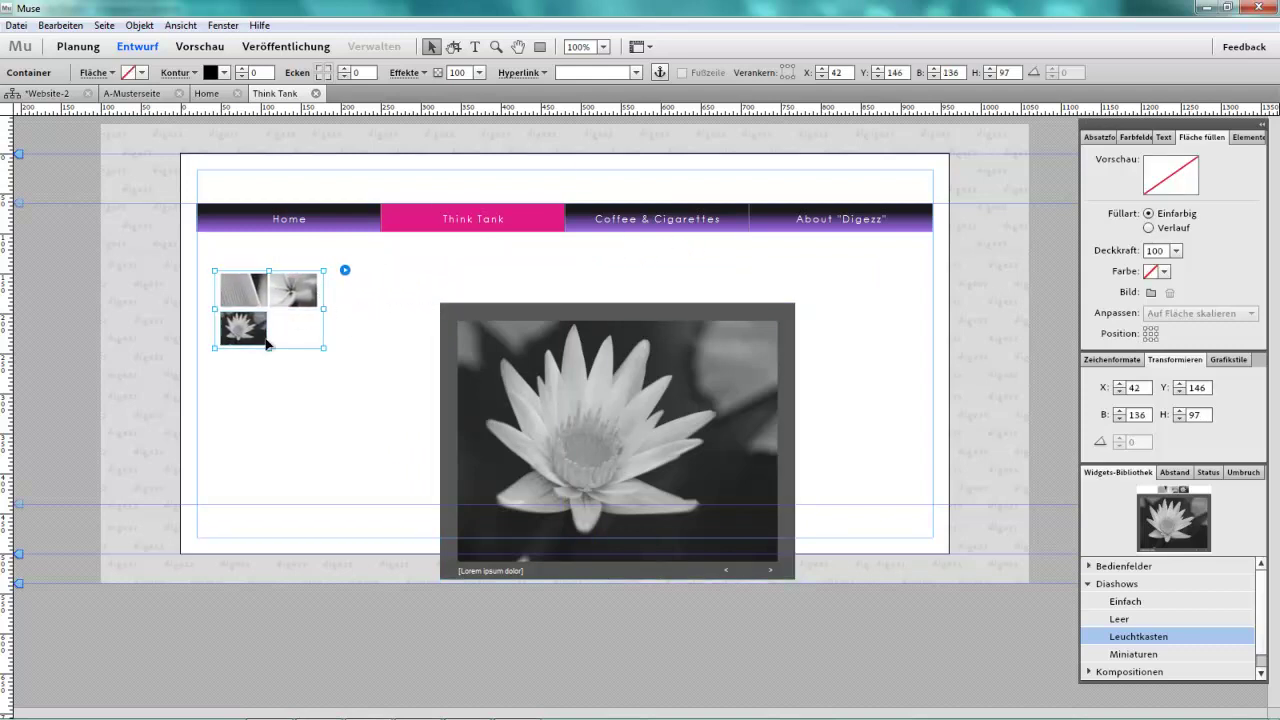
left_click_drag(269, 349, 269, 504)
left_click_drag(538, 388, 481, 320)
left_click_drag(478, 320, 484, 318)
left_click(296, 315)
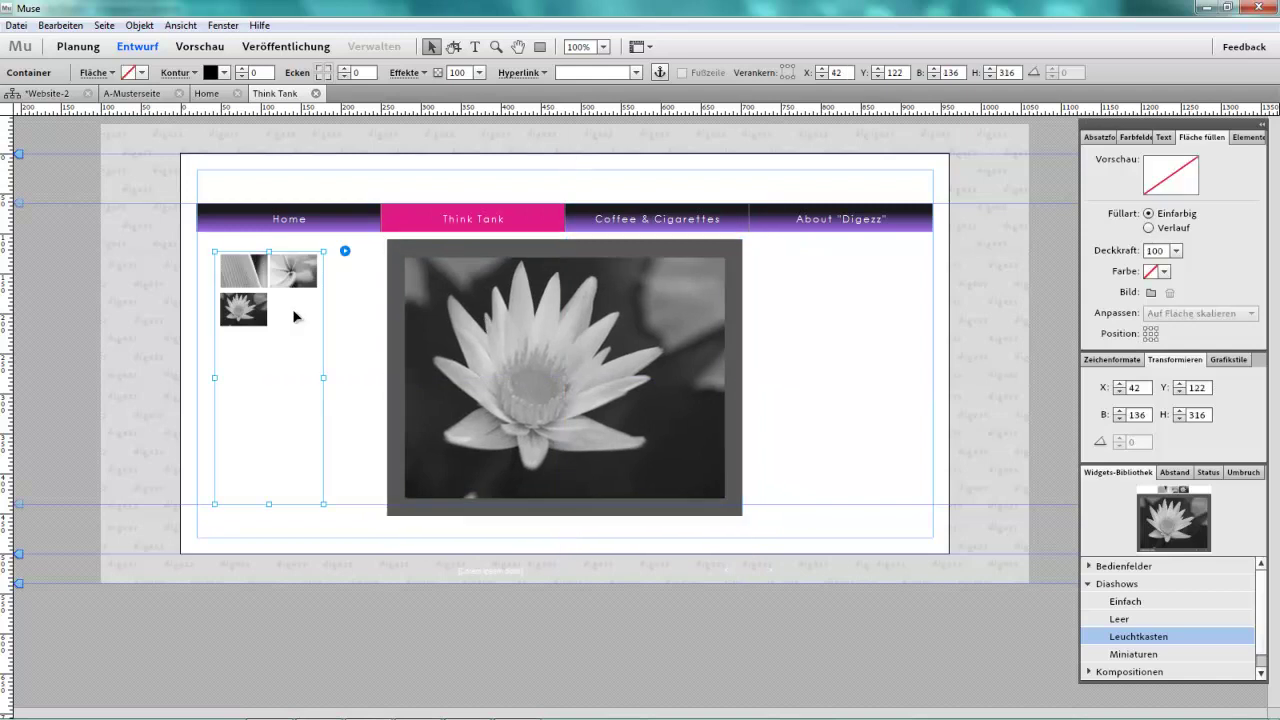
- Select the slideshow thumbnails one after another to examine the large image each one shows
left_click(279, 273)
left_click(246, 269)
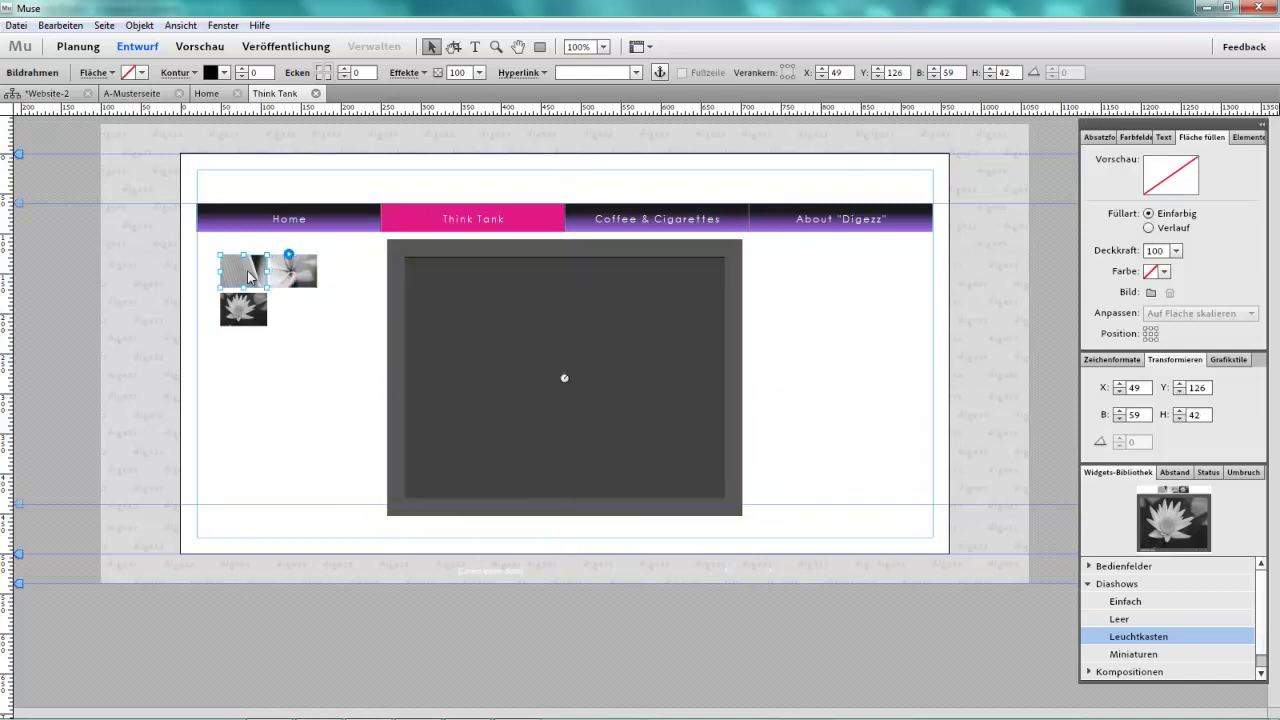
left_click(243, 316)
left_click(300, 277)
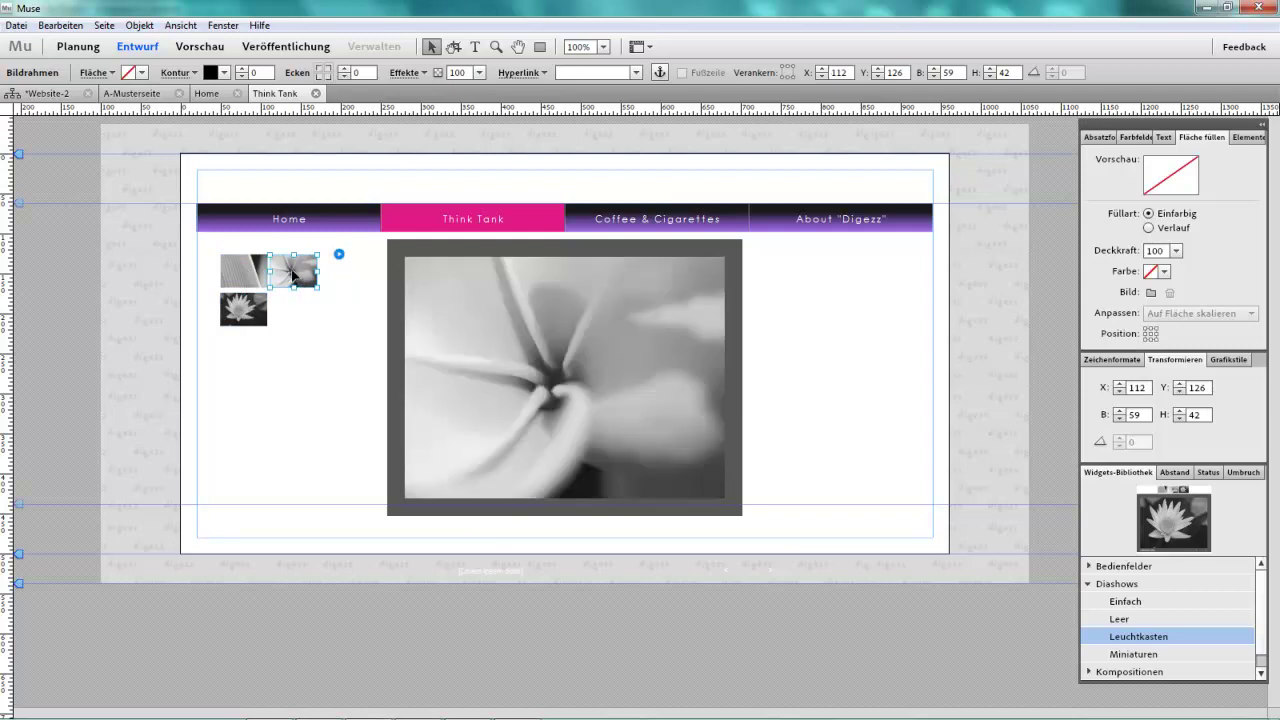
- Select the slideshow's thumbnail container, start importing images and browse through the Motion Blur folder to the Engere Auswahl folder
left_click(280, 318)
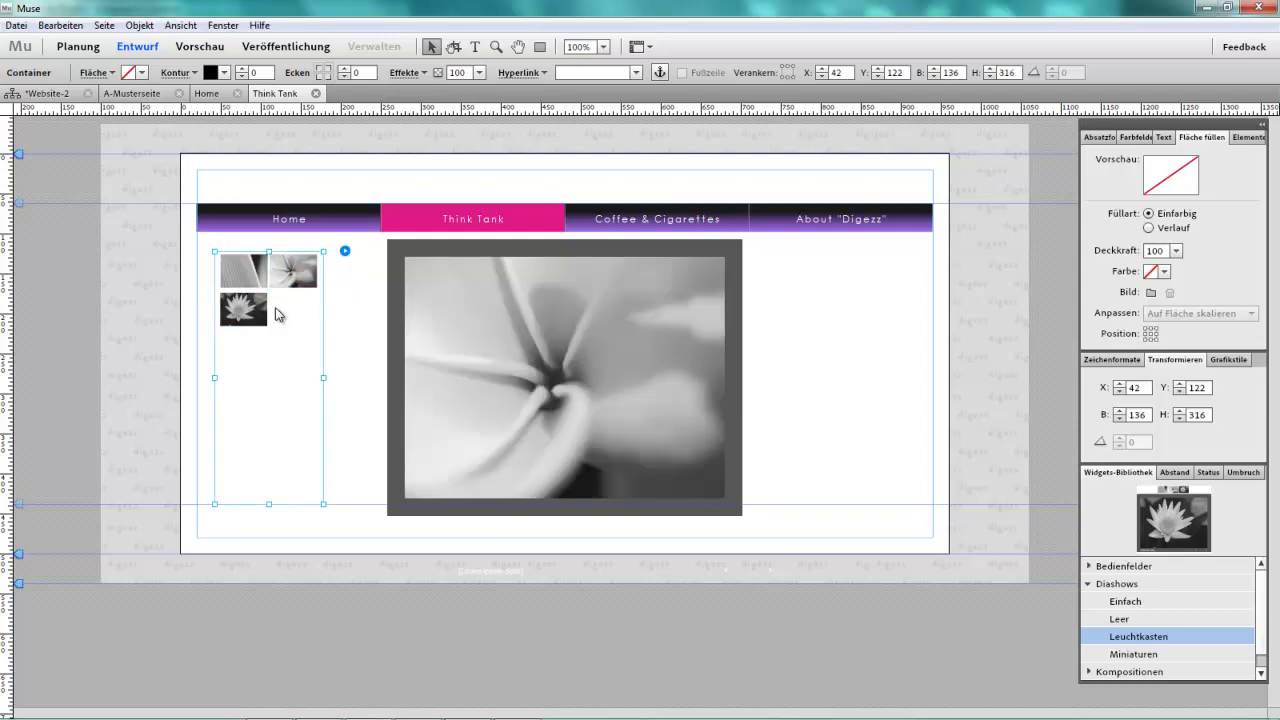
key("ctrl+d")
key("BackSpace")
double_click(168, 115)
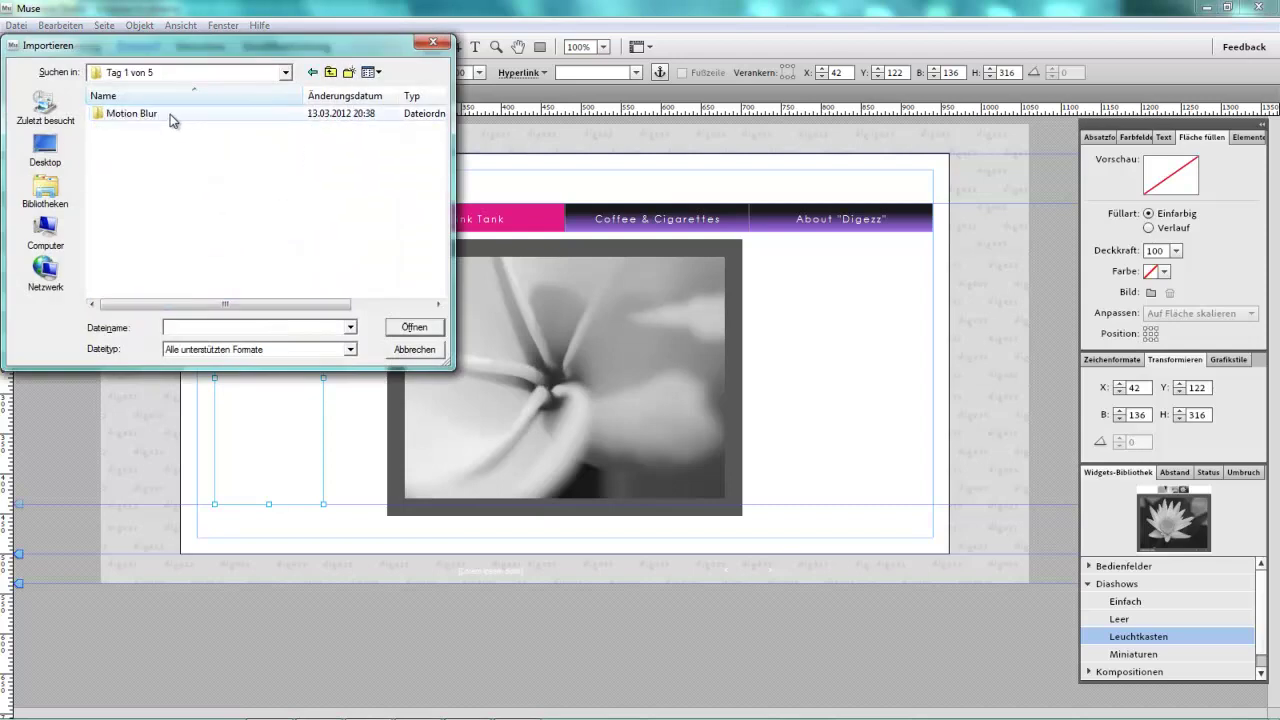
double_click(170, 114)
double_click(168, 170)
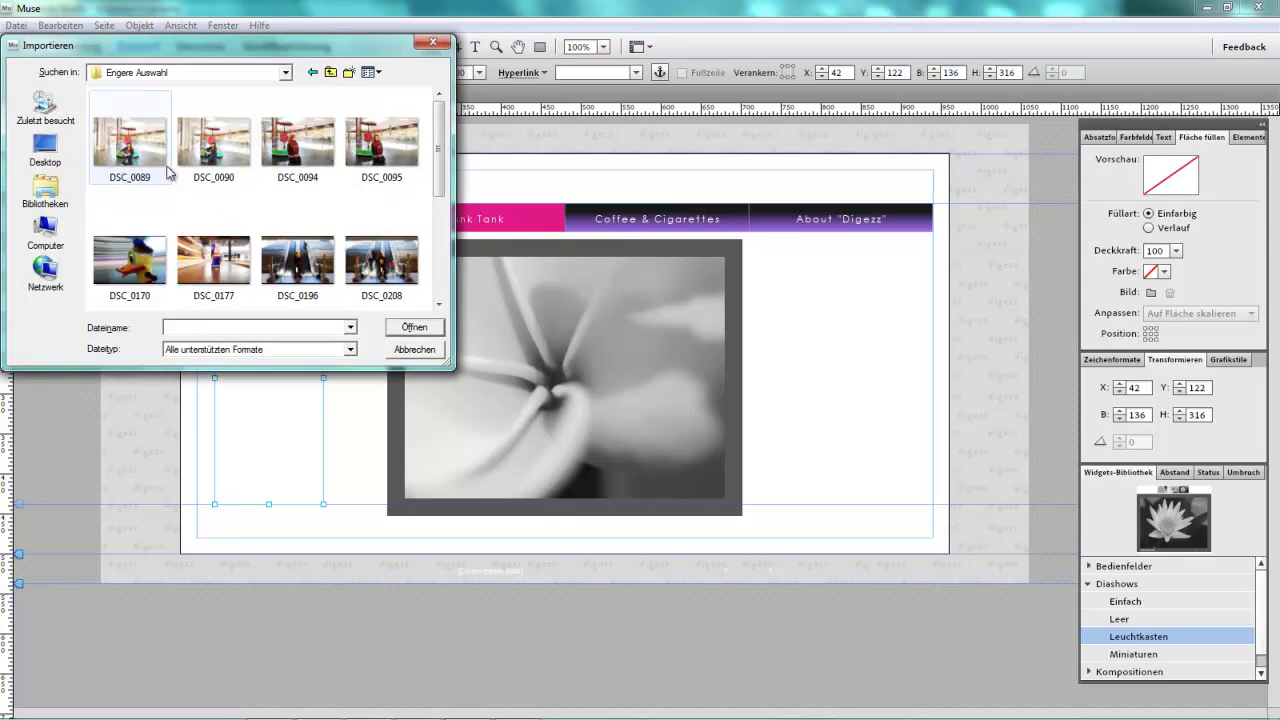
- Import eight photos, including DSC_0089, DSC_0170 and DSC_0177, and place them among the slideshow thumbnails
left_click(136, 150)
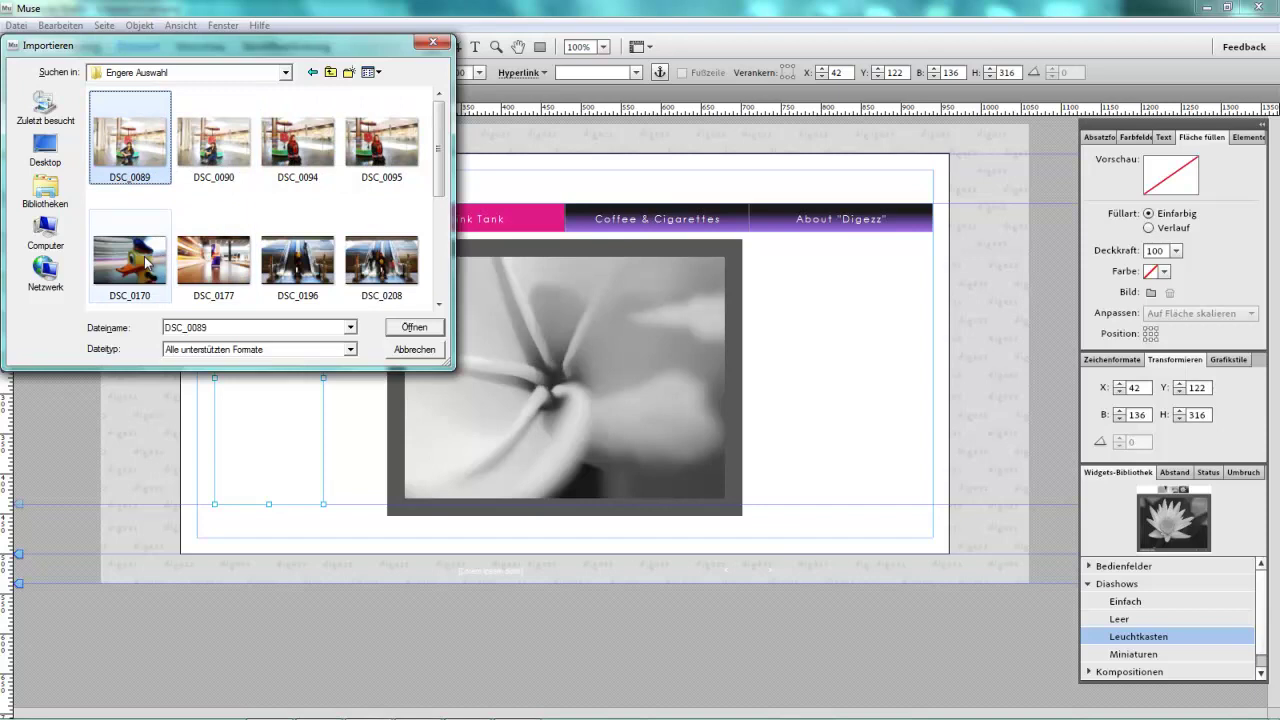
left_click(146, 262, "ctrl")
left_click(214, 262, "ctrl")
left_click(414, 327)
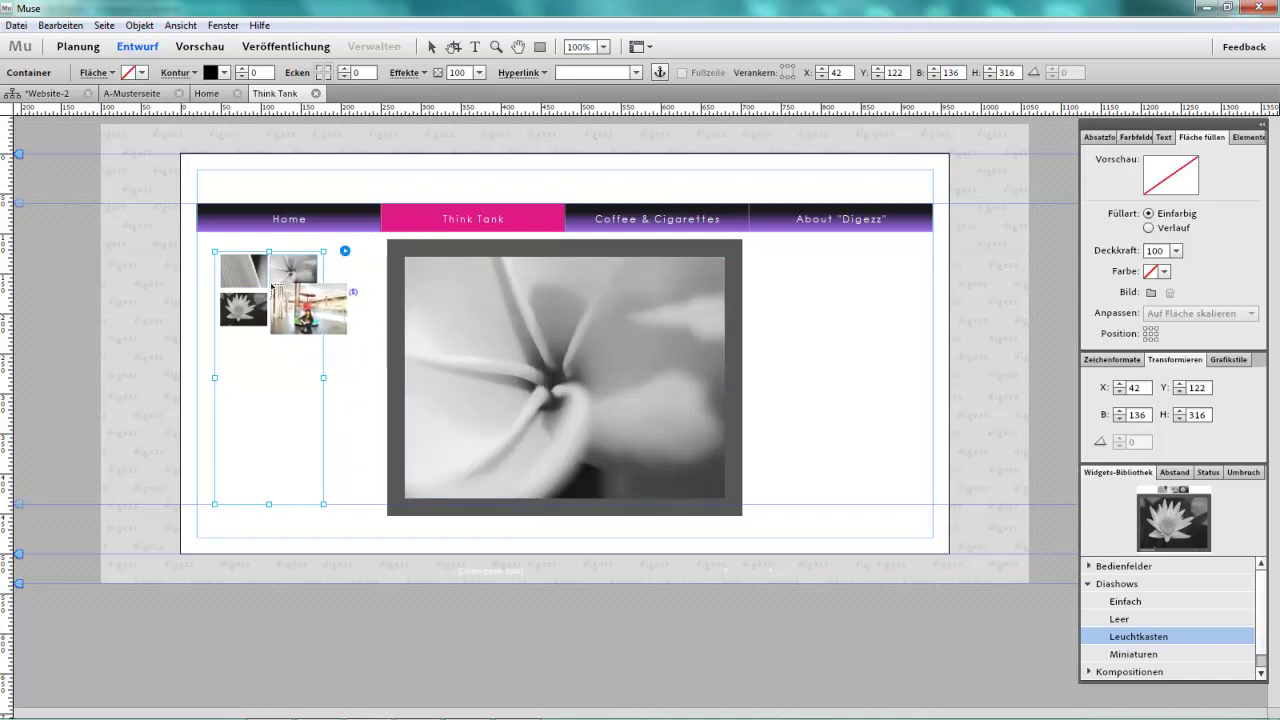
left_click(224, 265)
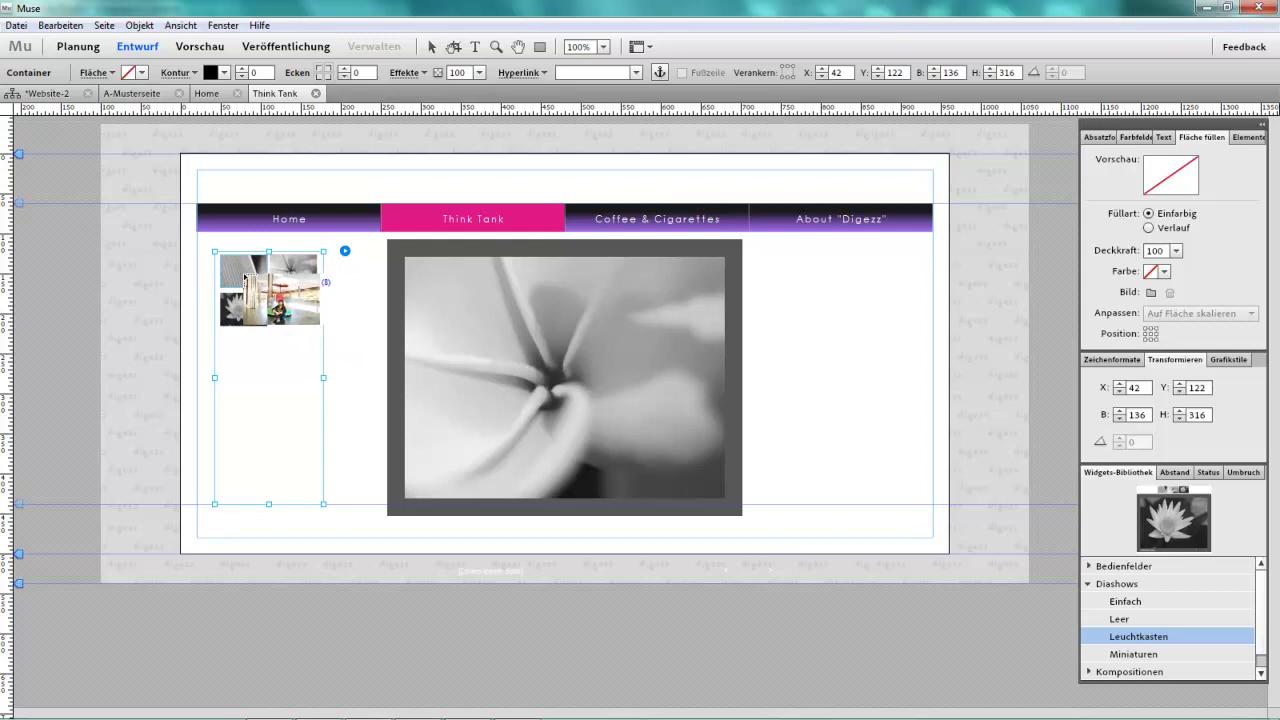
left_click(244, 278)
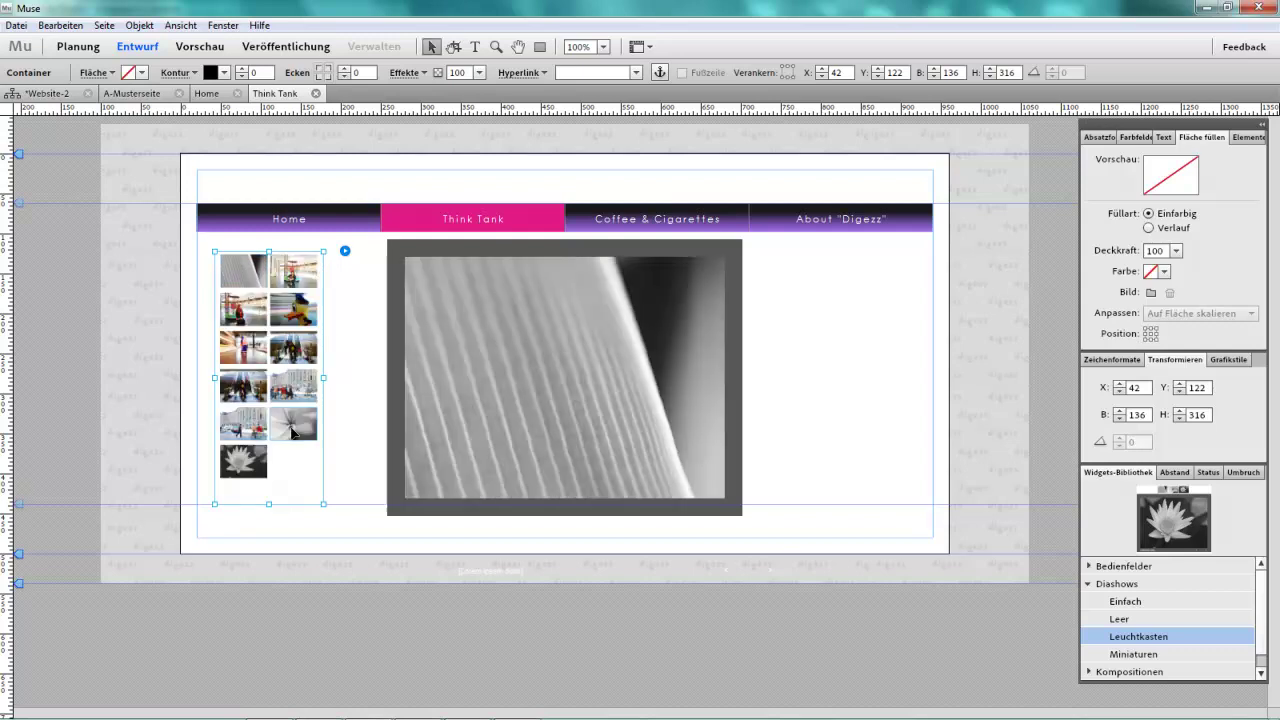
- Delete the three grey sample images from the slideshow thumbnails, leaving only the imported photos
left_click(248, 470)
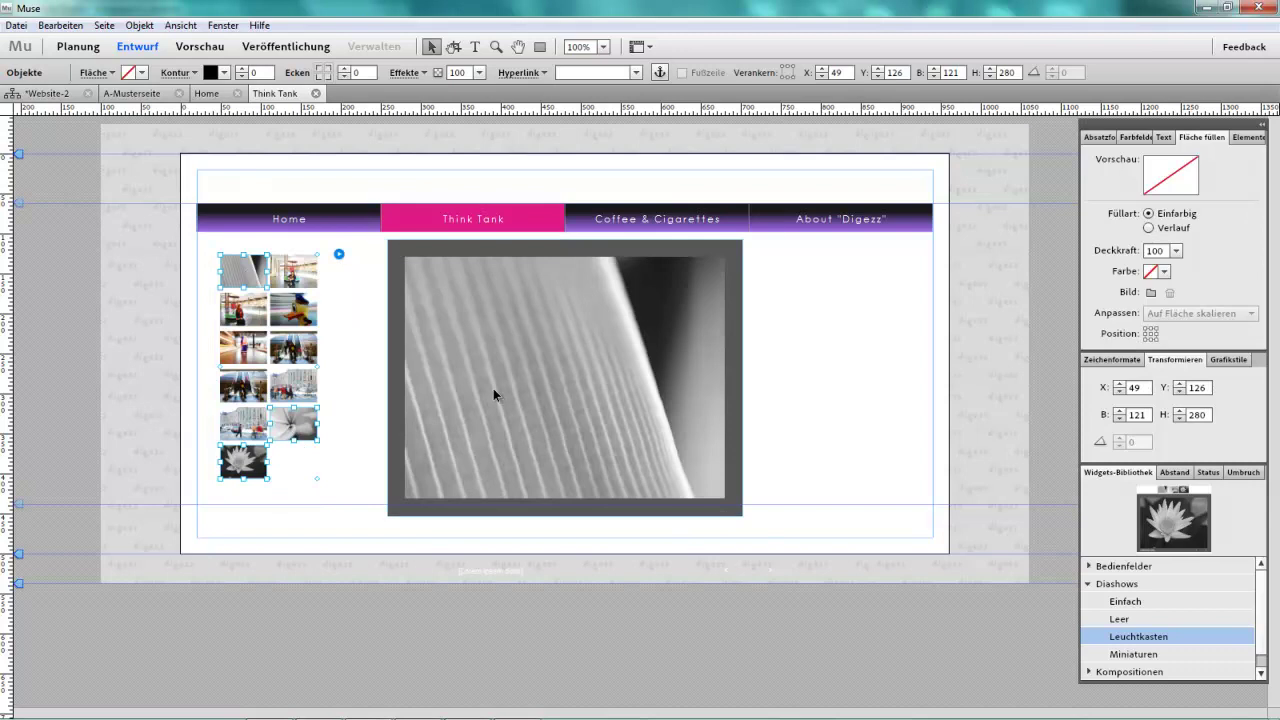
left_click(306, 414)
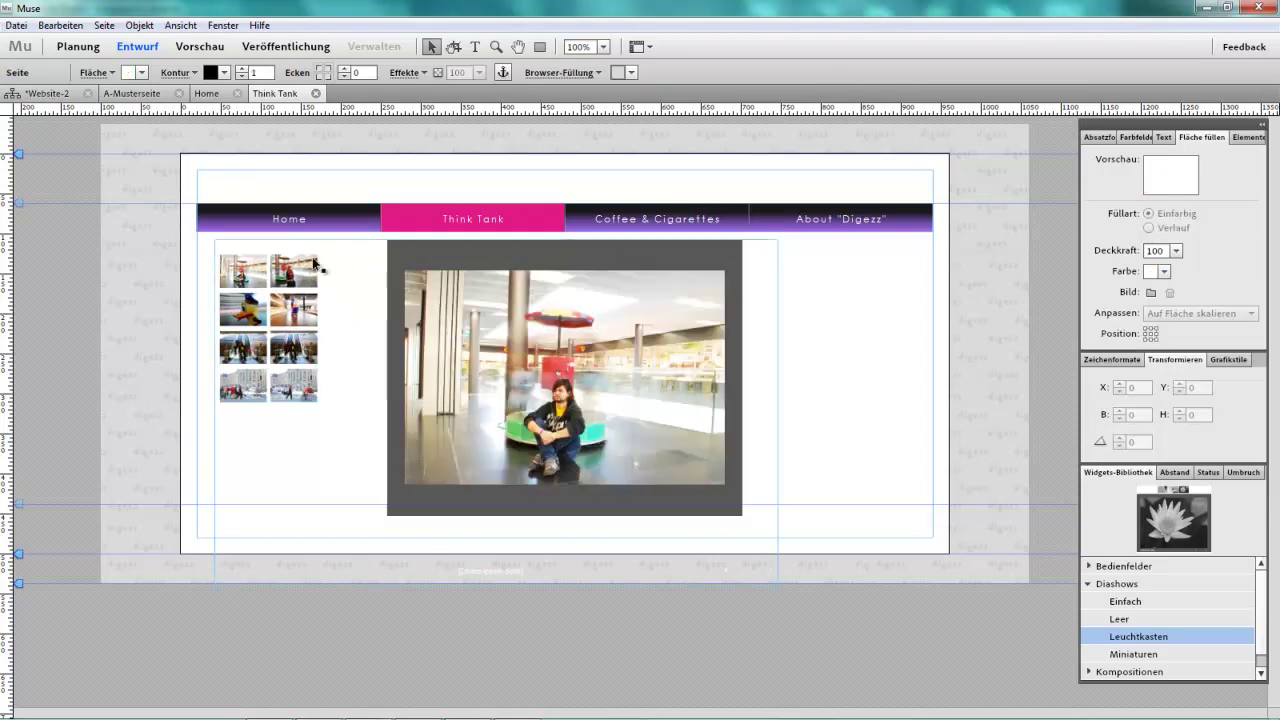
left_click(834, 397)
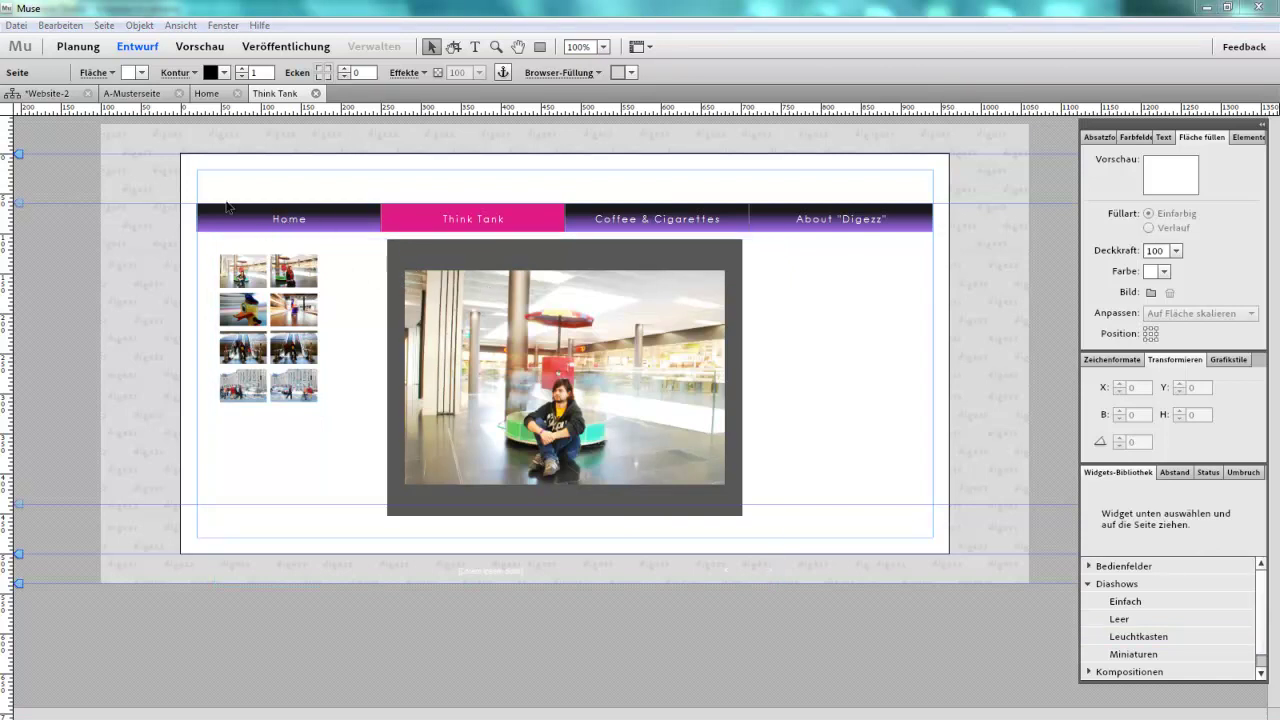
- On the A-Musterseite, set the page fill's opacity to 50 and remove the page outline's colour
left_click(145, 95)
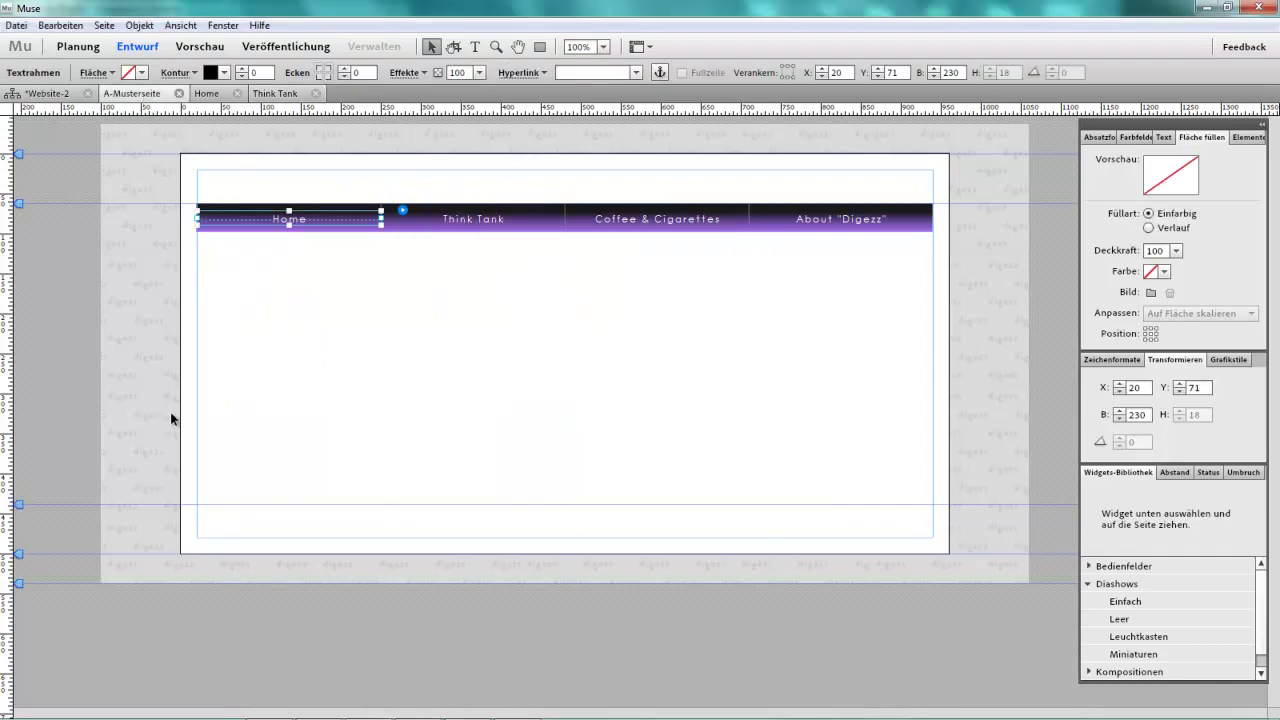
left_click(694, 389)
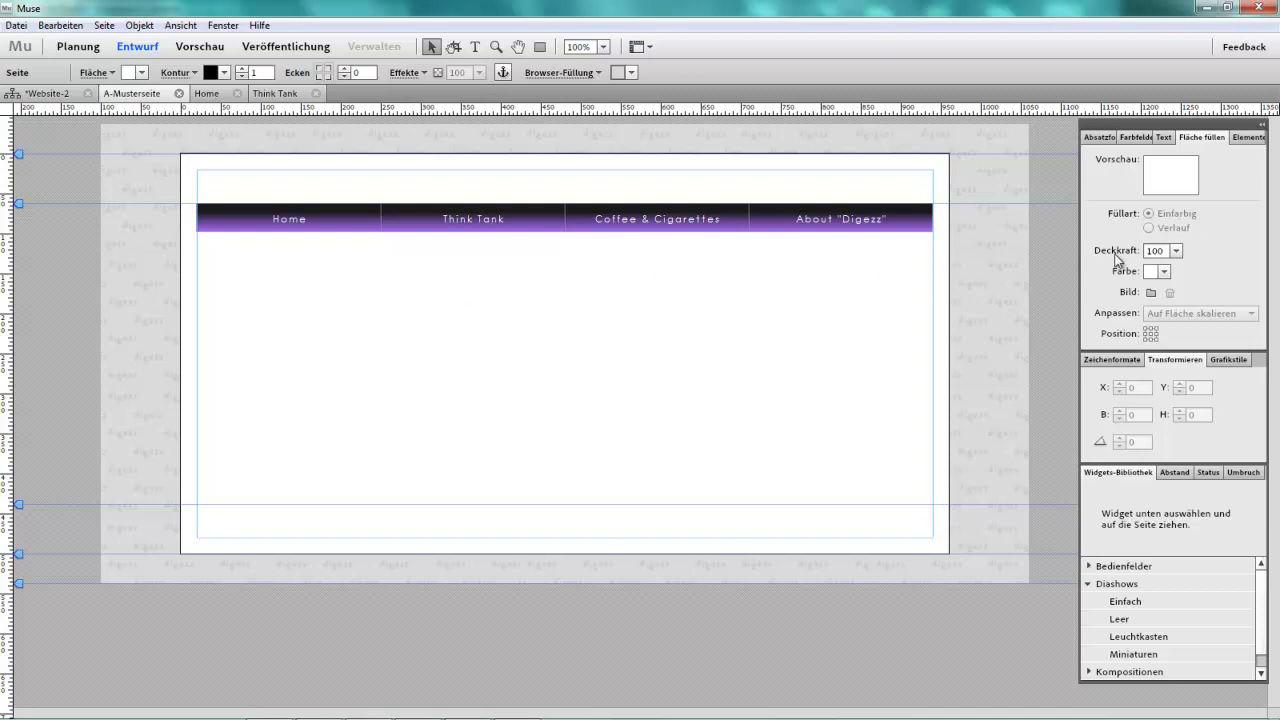
left_click(1175, 252)
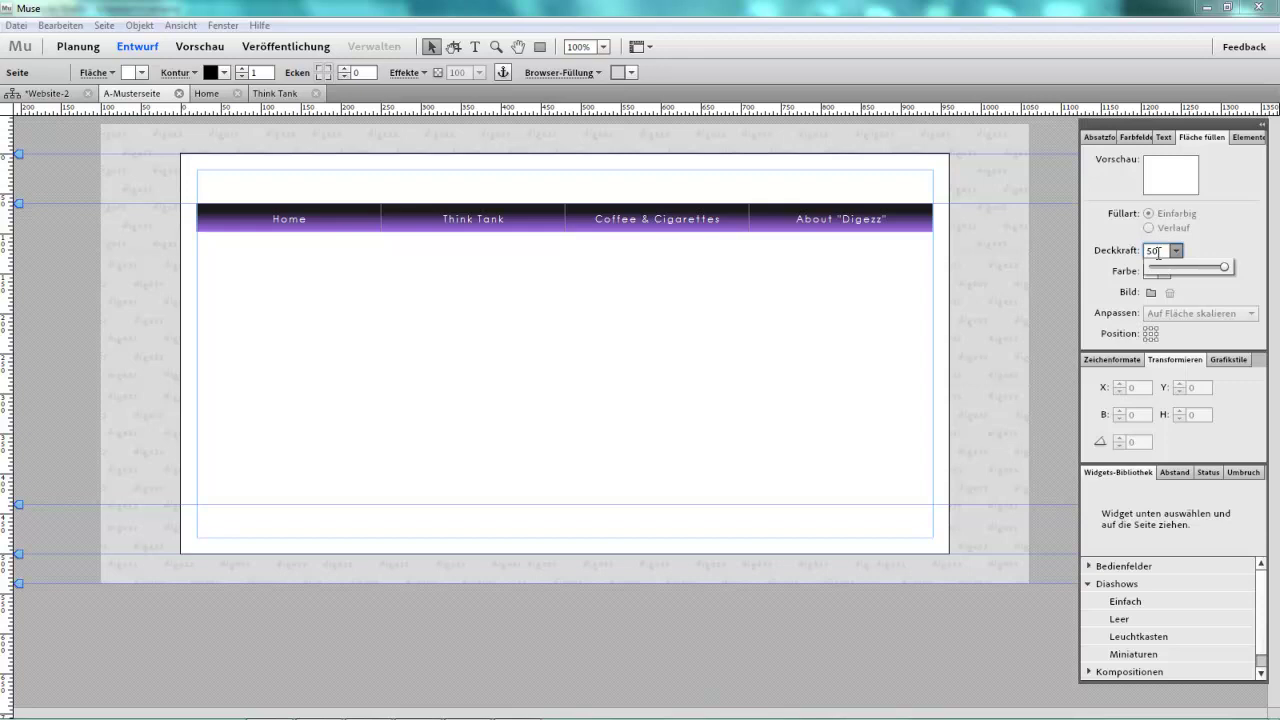
key("Return")
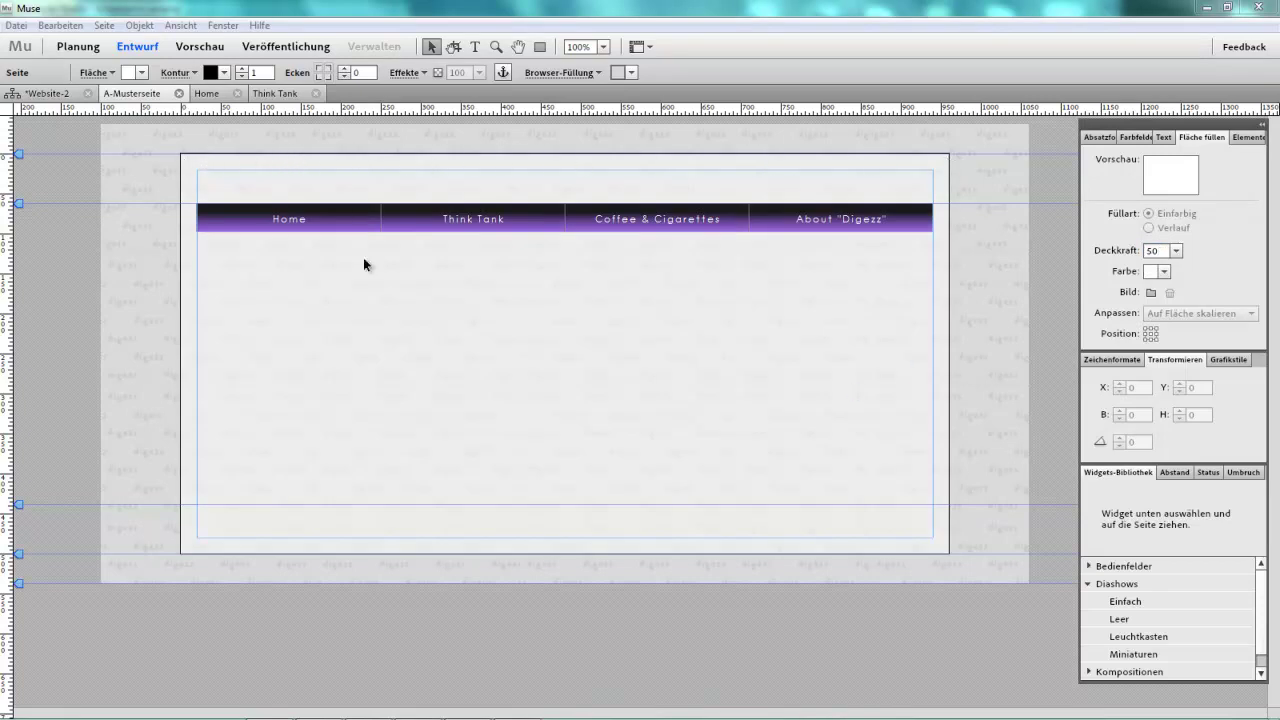
left_click(225, 72)
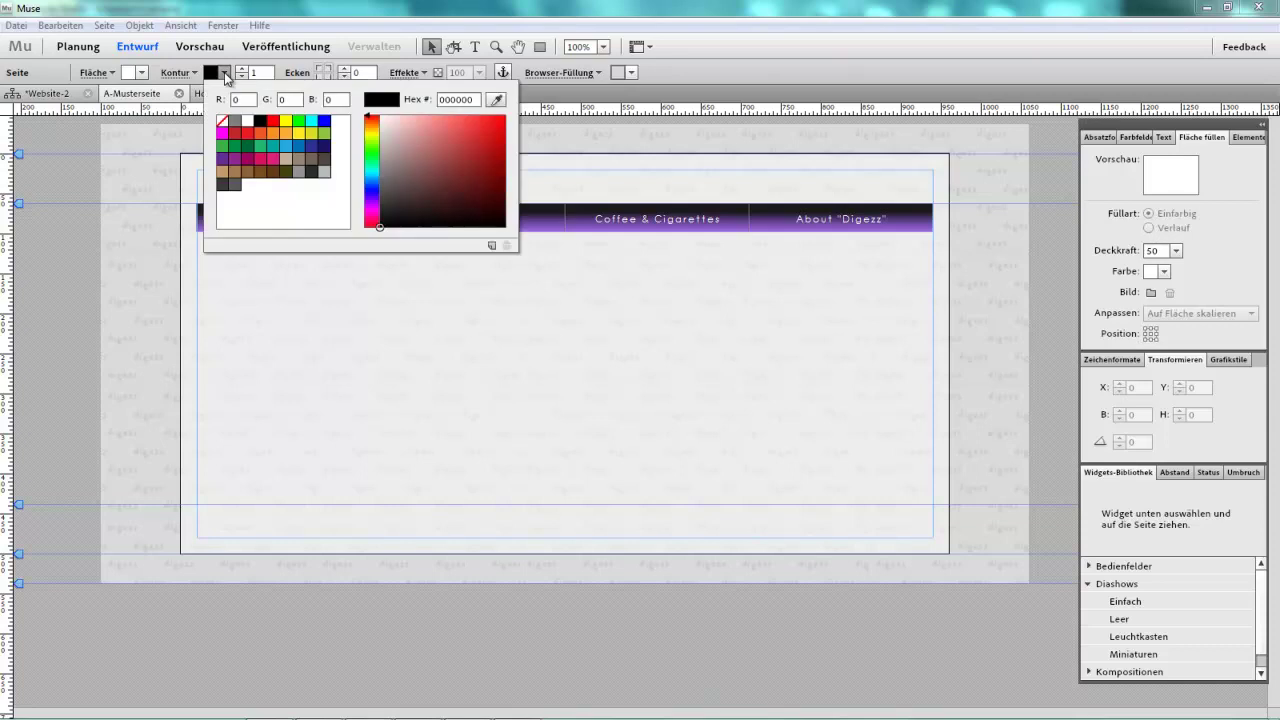
left_click(227, 122)
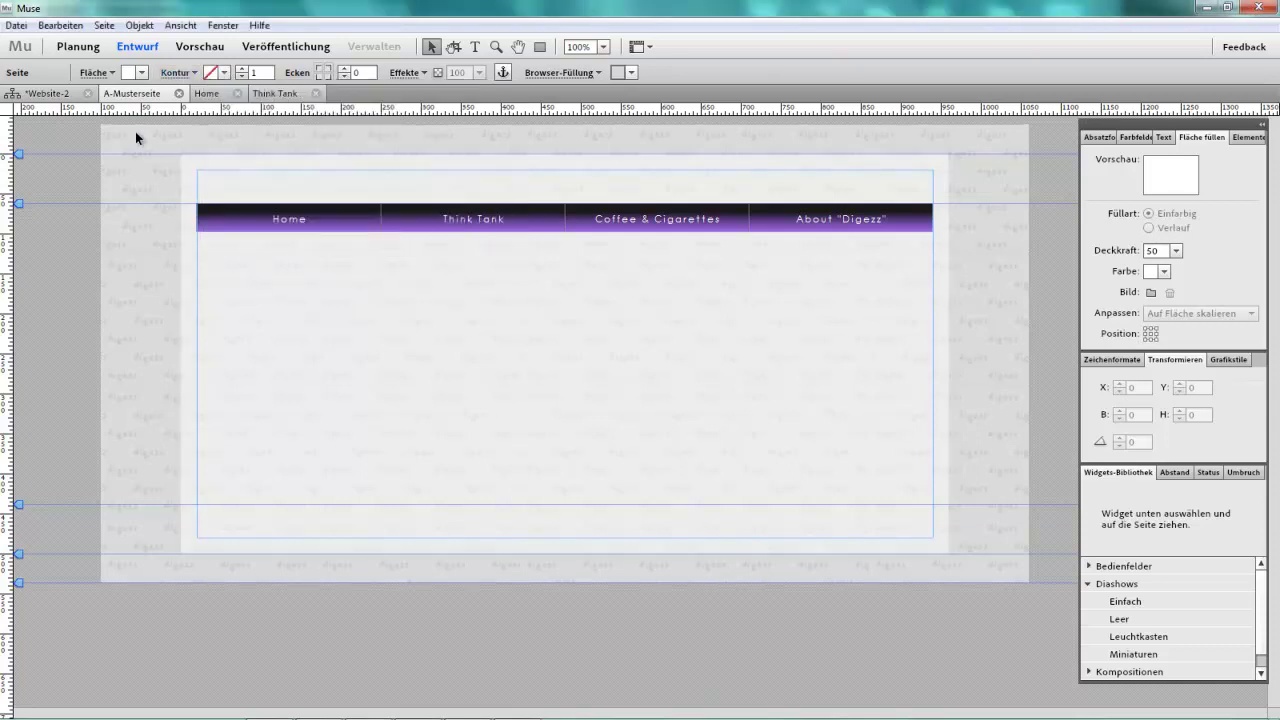
- Preview the master page, reduce its page fill opacity to 30 and check the Home page
left_click(190, 52)
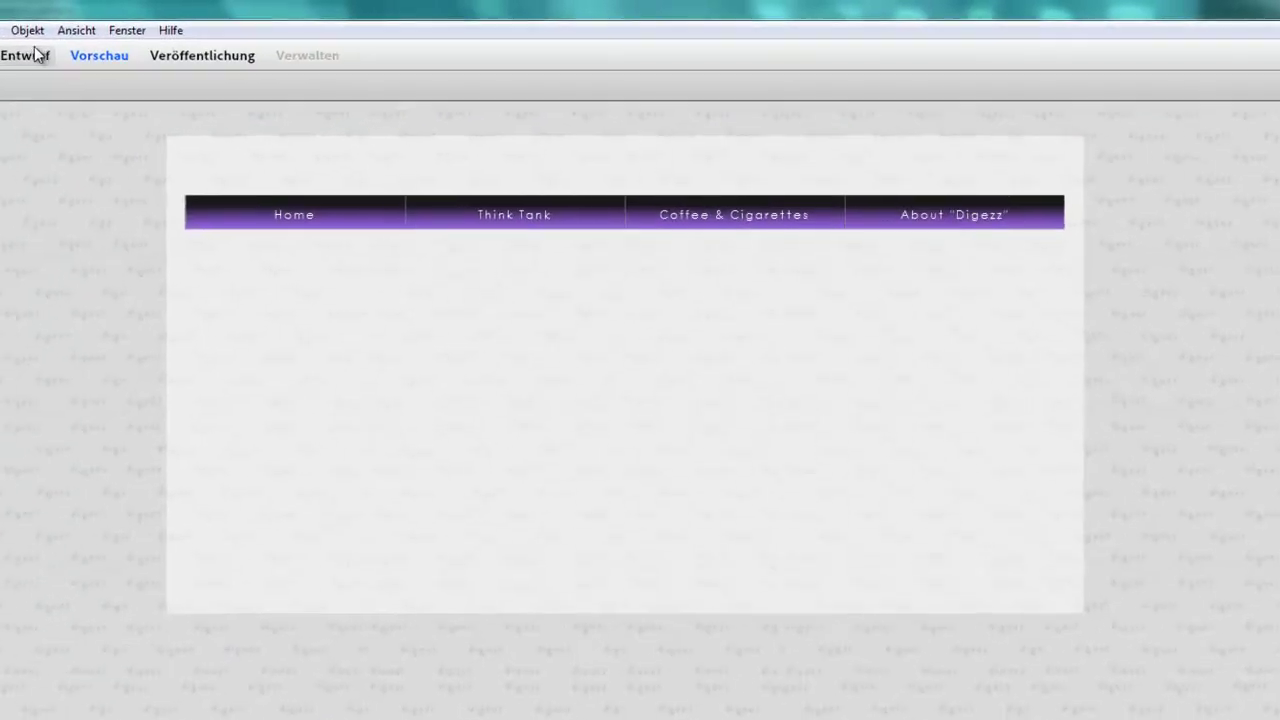
left_click(132, 47)
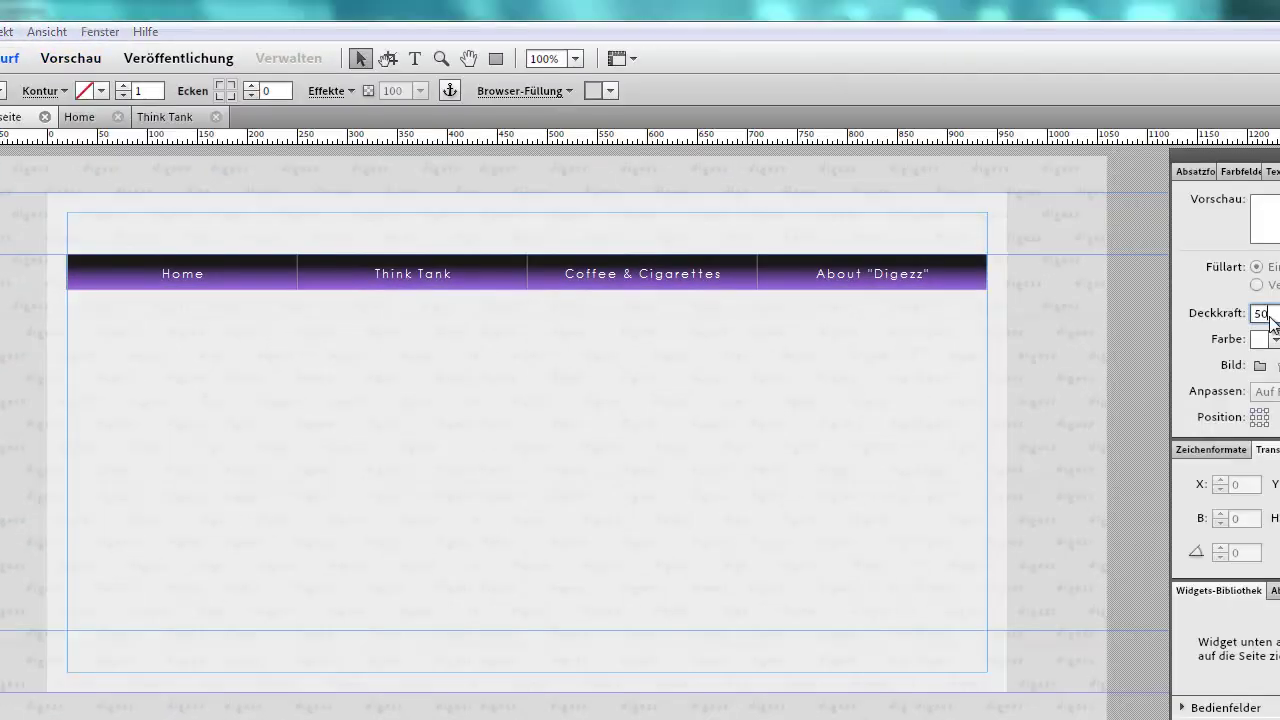
key("Return")
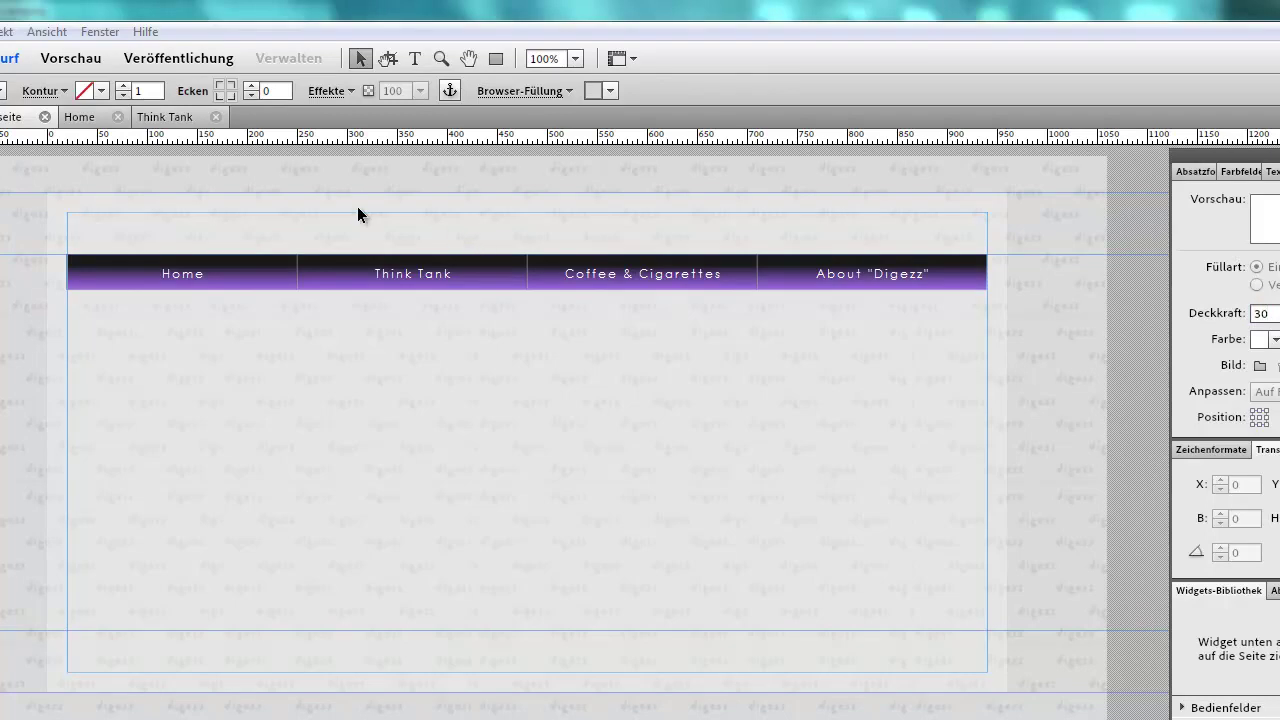
key("ctrl+m")
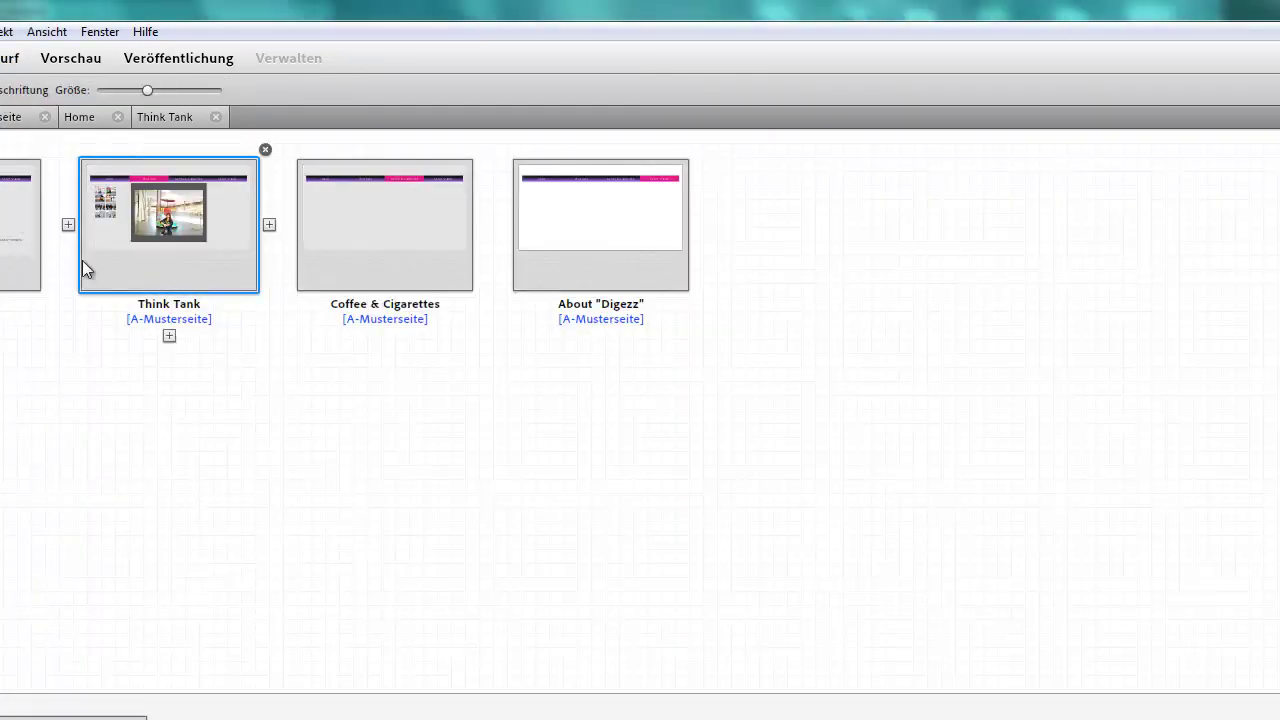
left_click(83, 116)
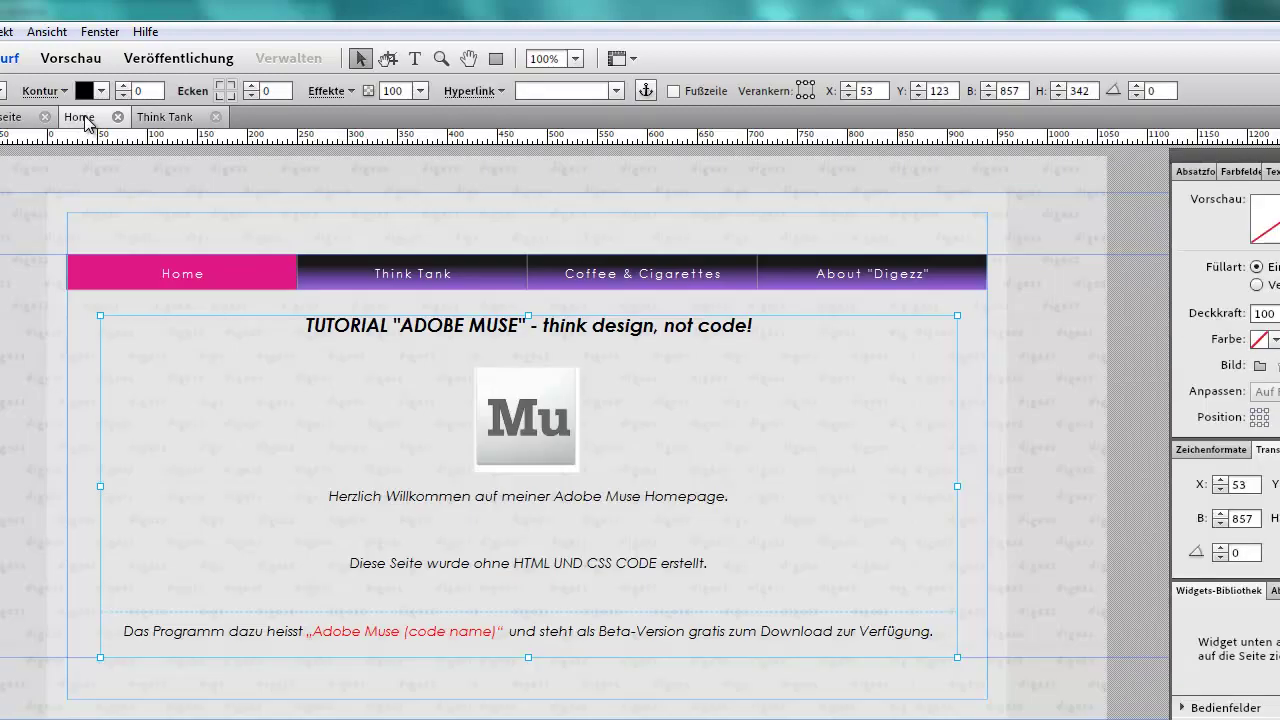
- On the Think Tank page, remove the fill from the container around the slideshow's large image
left_click(152, 119)
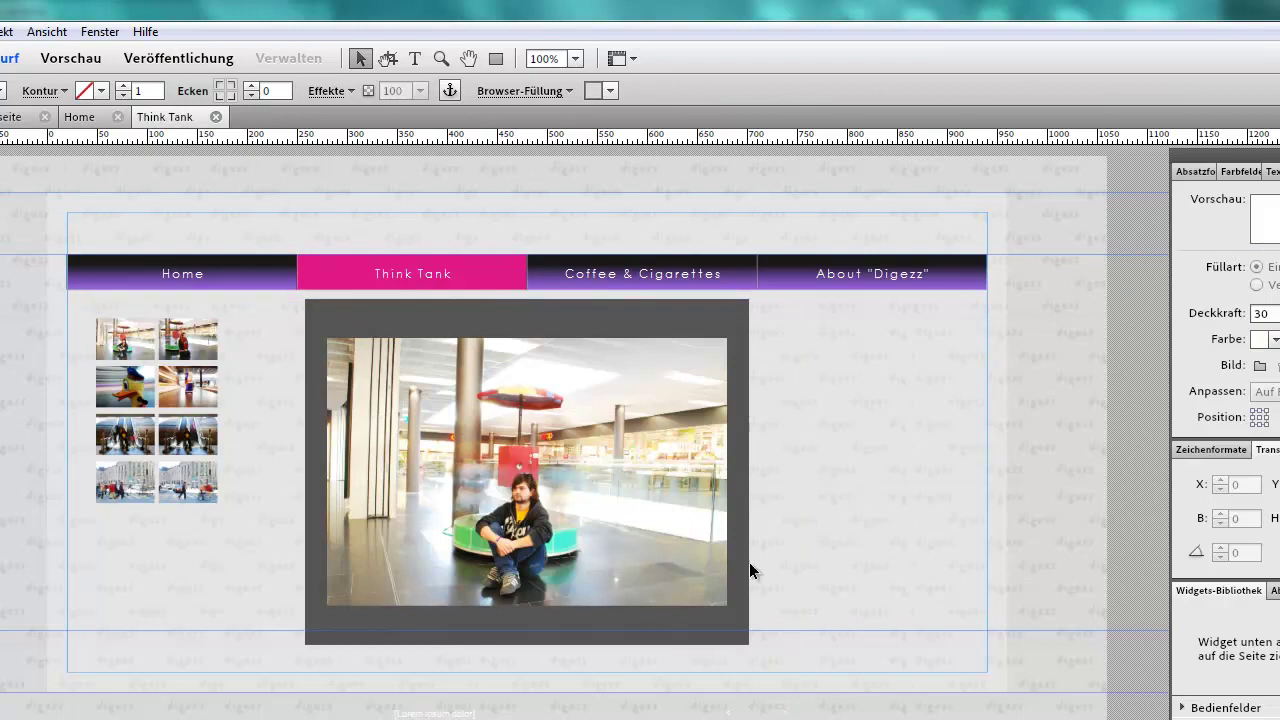
left_click(695, 322)
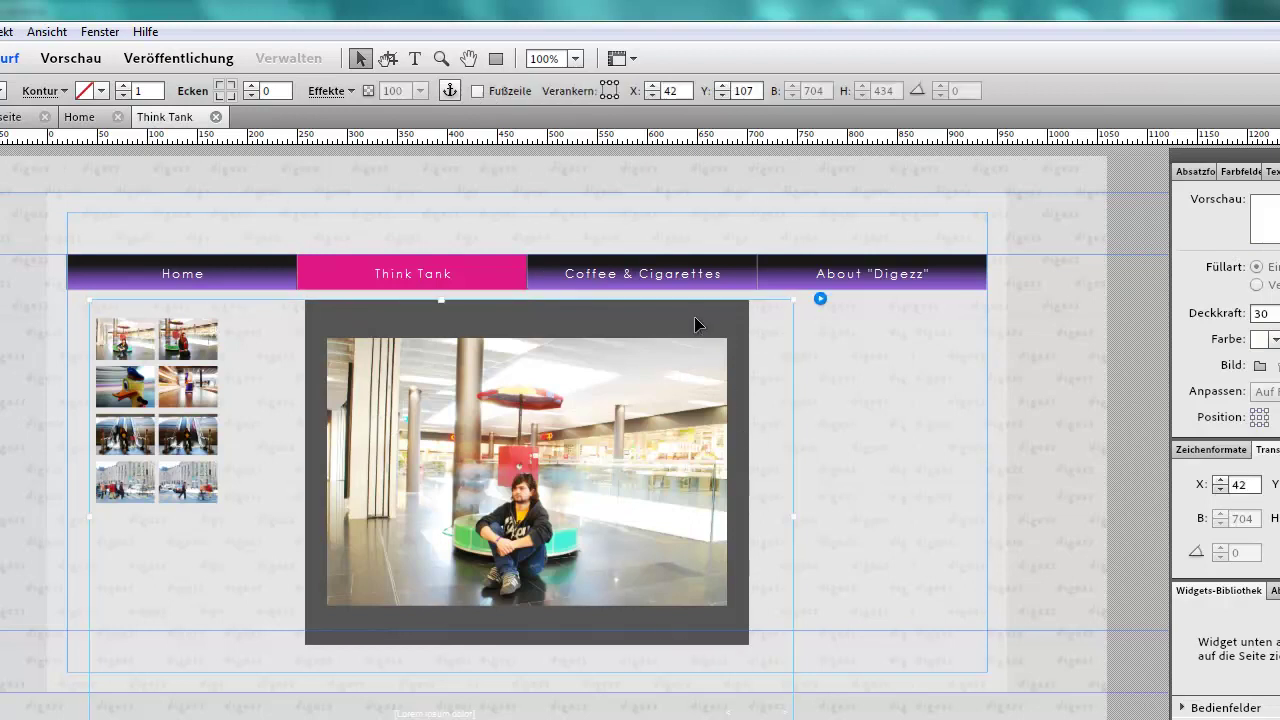
left_click(601, 316)
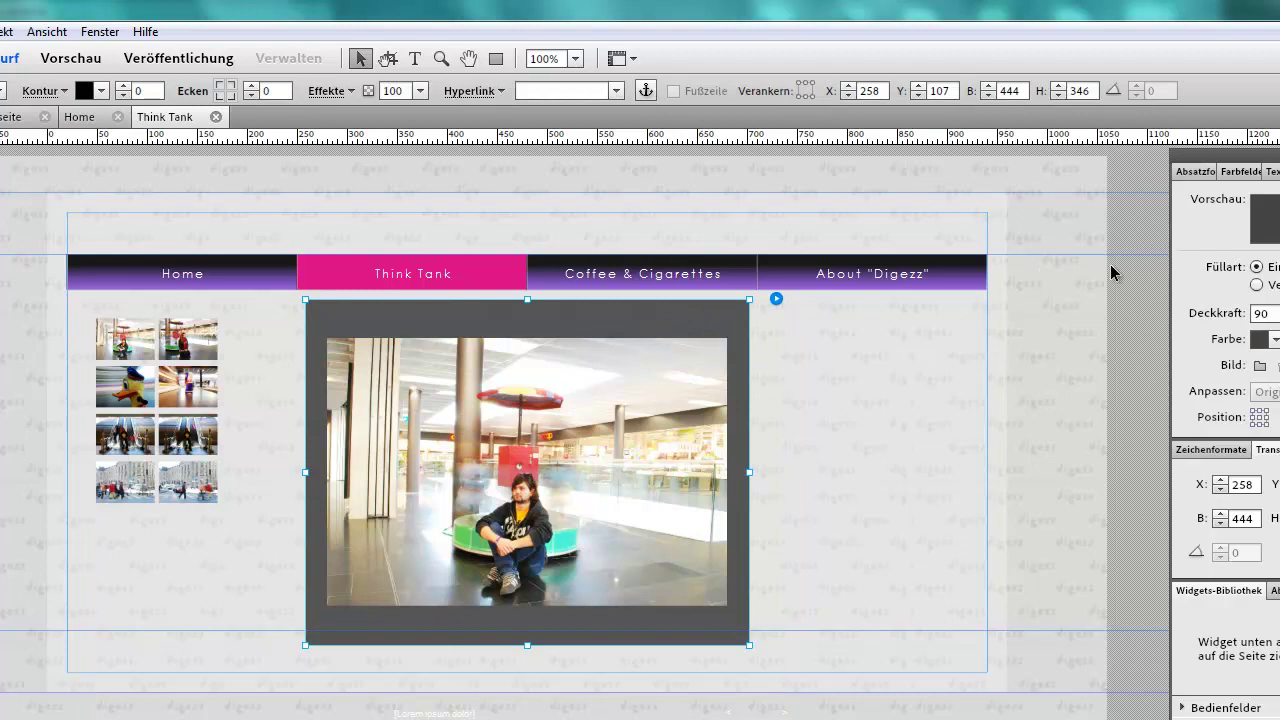
left_click(1252, 174)
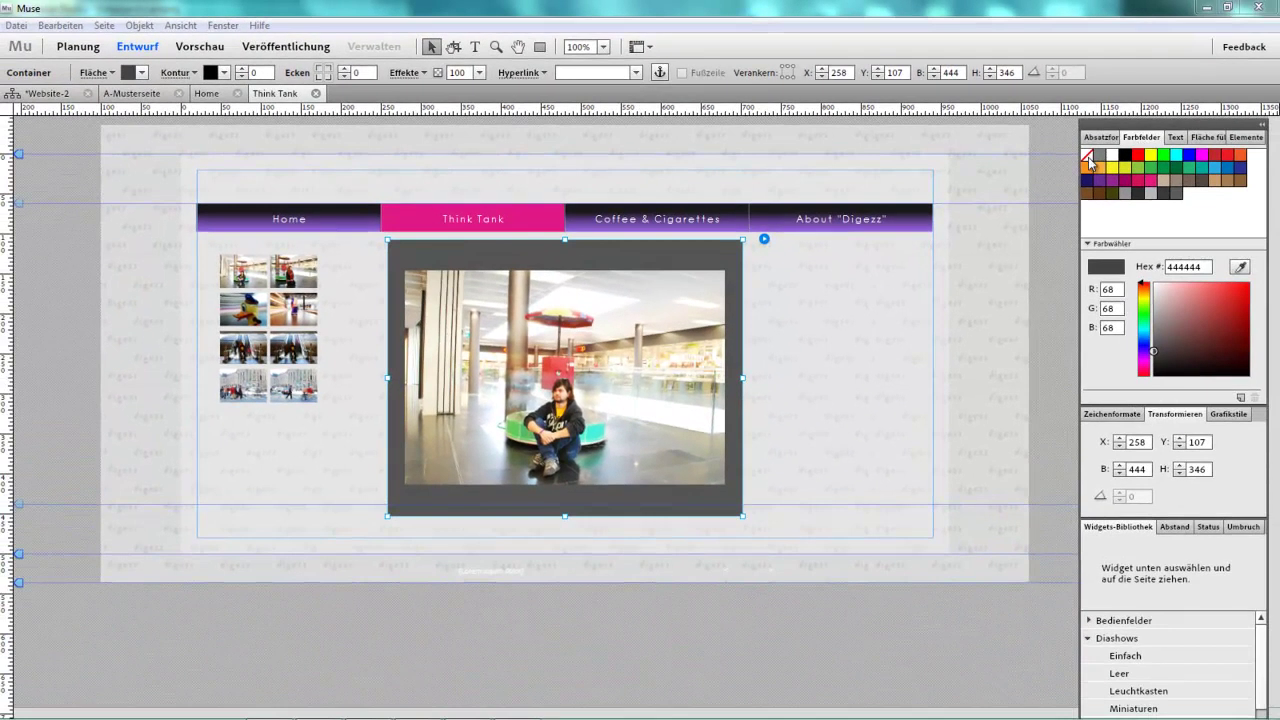
left_click(1088, 158)
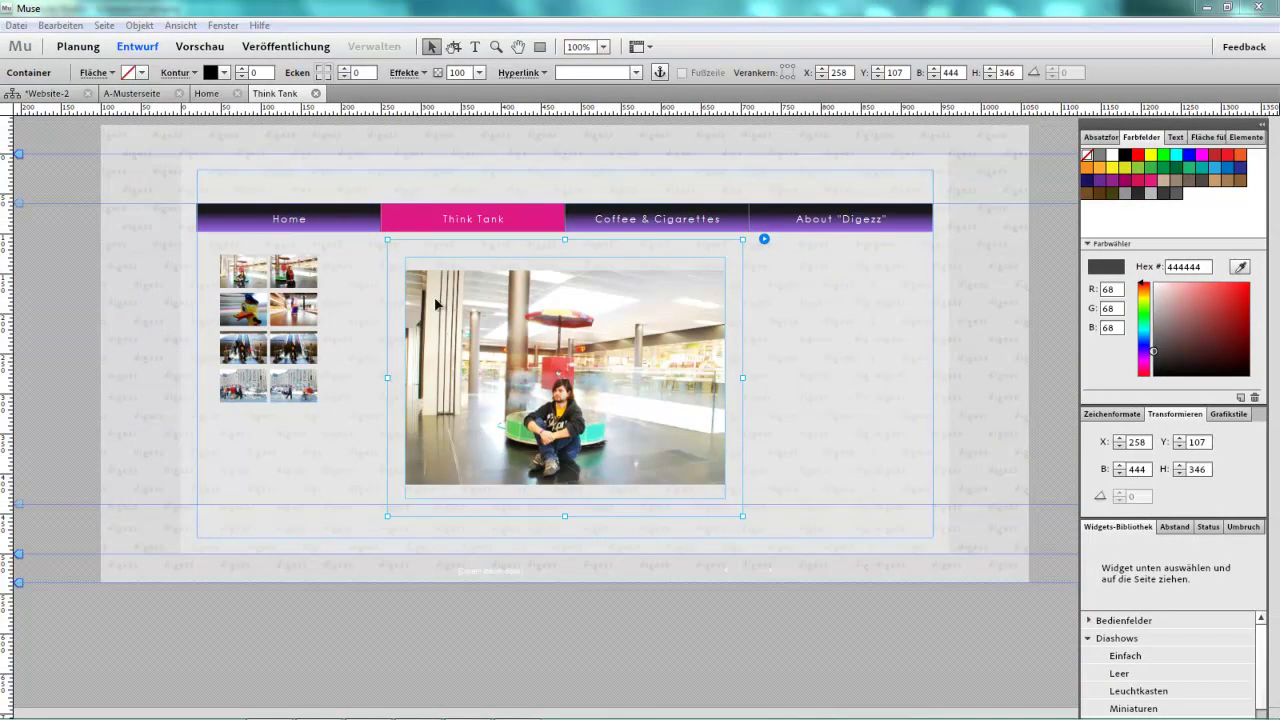
- Round all four corners of the slideshow's large image frame with a radius of 60
left_click(254, 468)
left_click(477, 350)
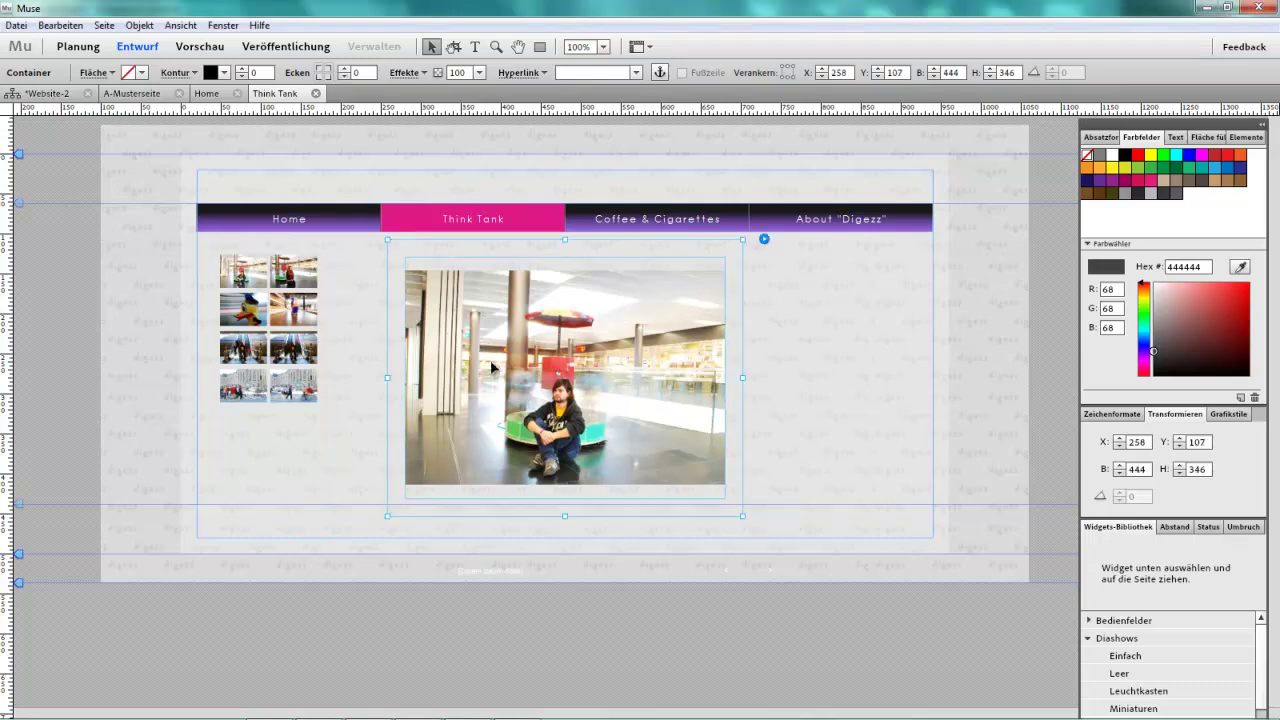
left_click(494, 328)
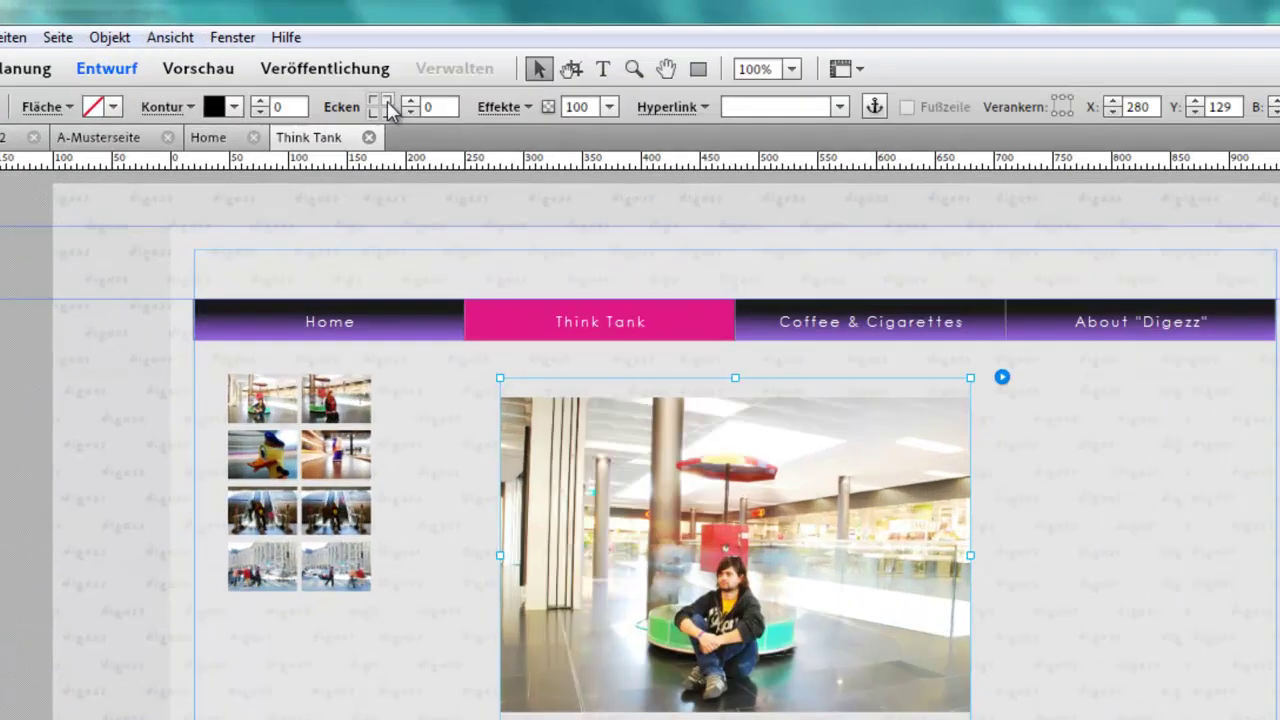
left_click(329, 77)
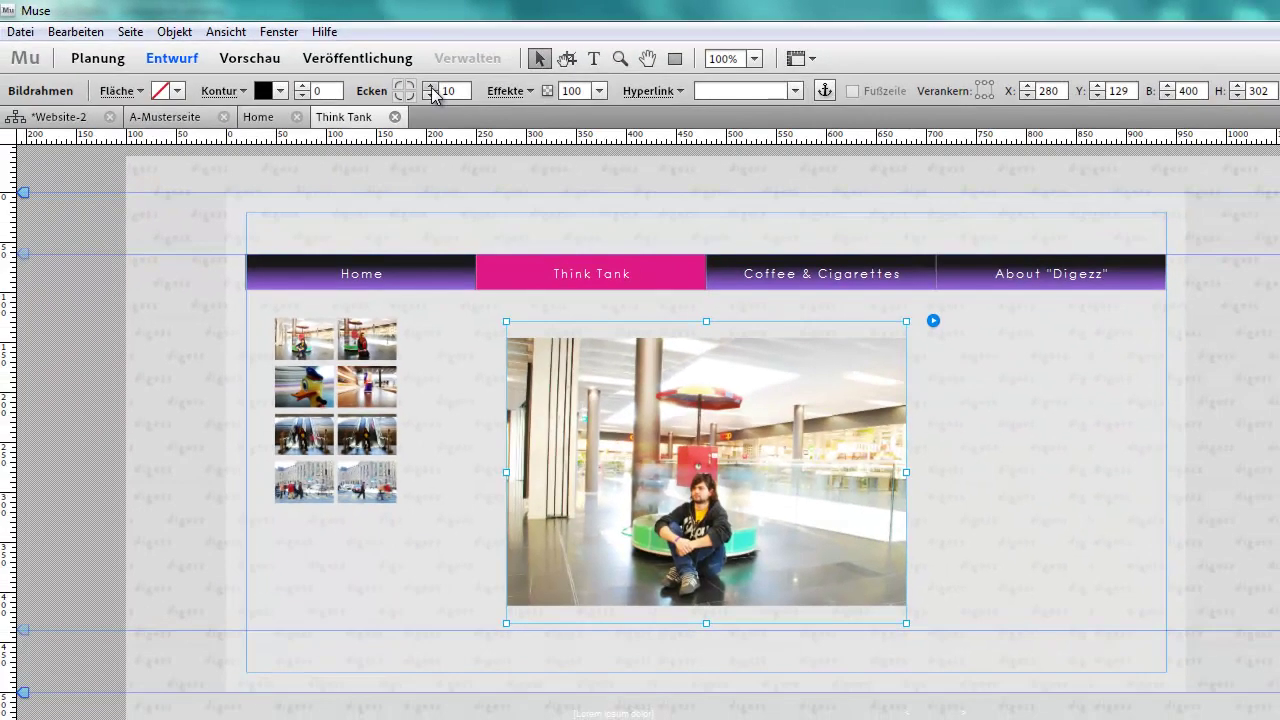
left_click(432, 88)
left_click_drag(432, 88, 432, 88)
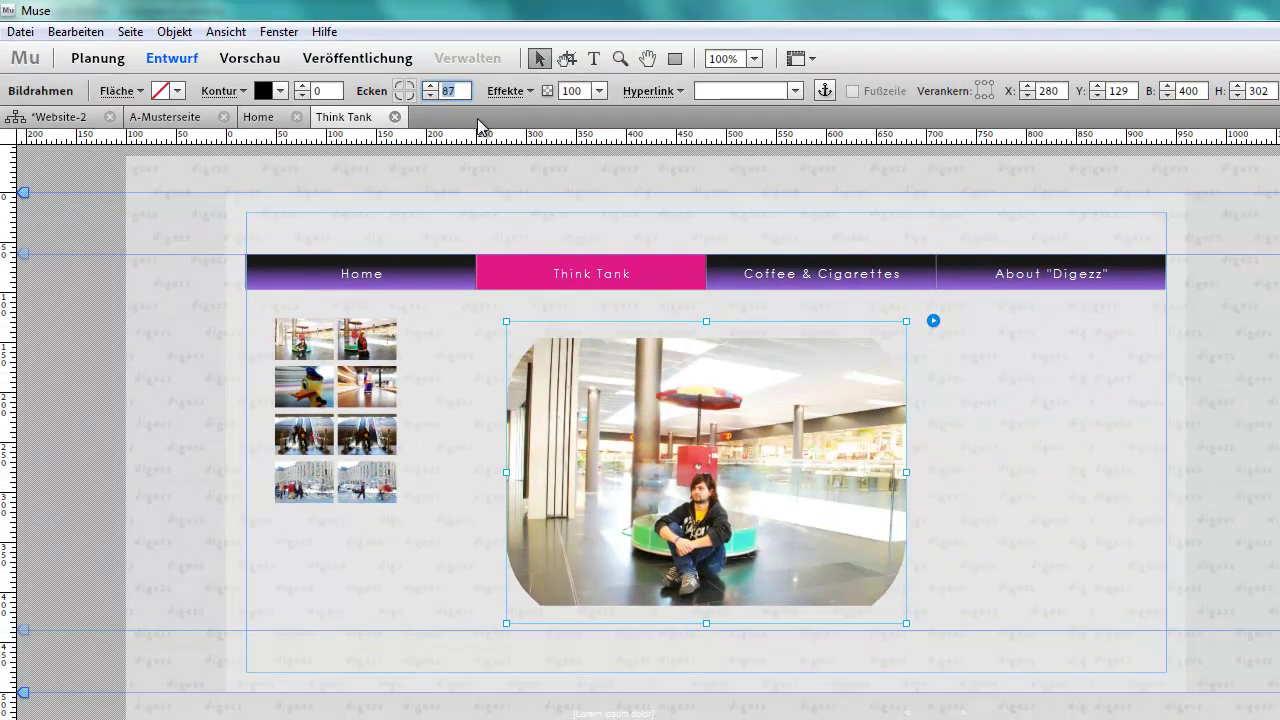
type("60")
key("Return")
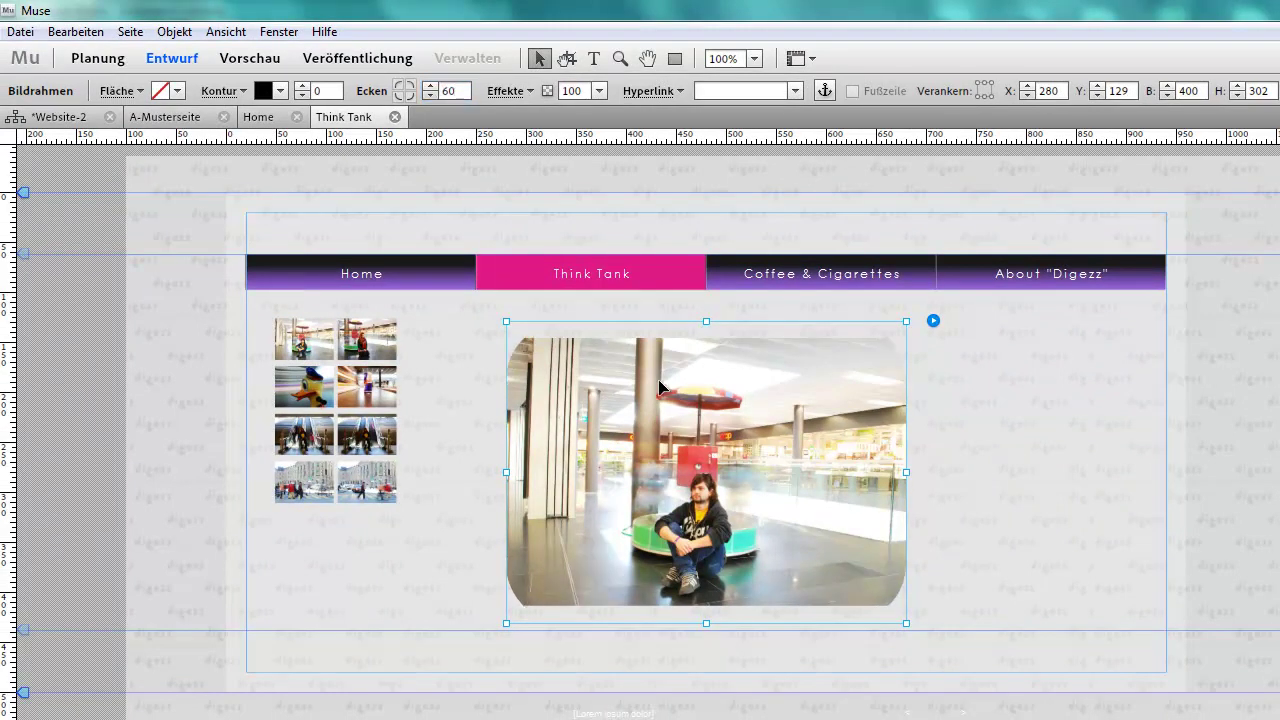
- Look through the effects for the large image frame and turn on its shadow (Tiefen)
left_click(529, 91)
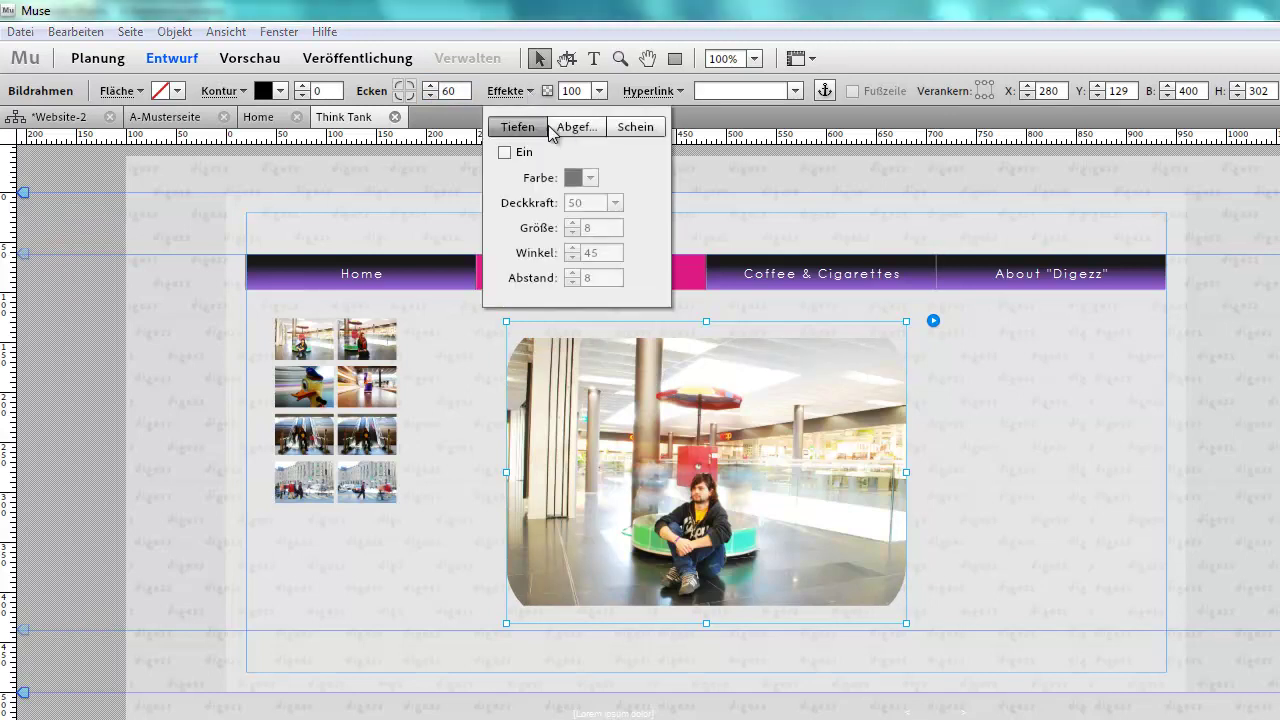
left_click(560, 130)
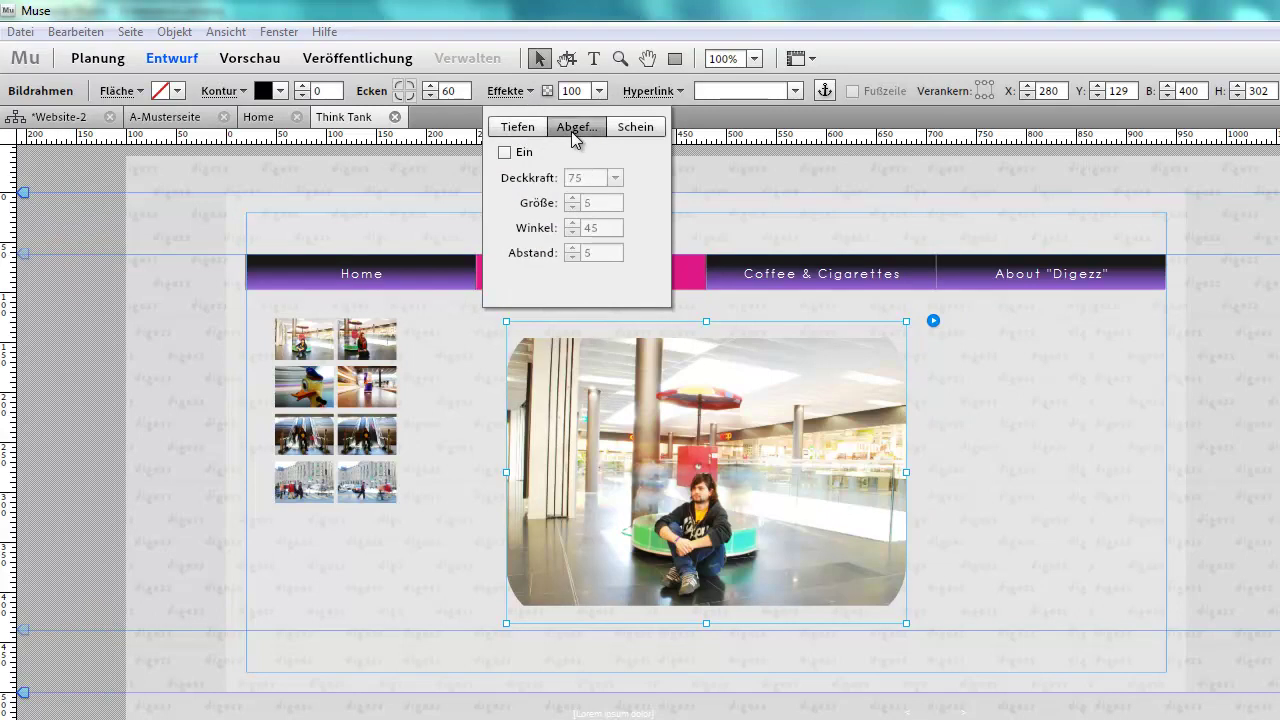
left_click(636, 128)
left_click(517, 127)
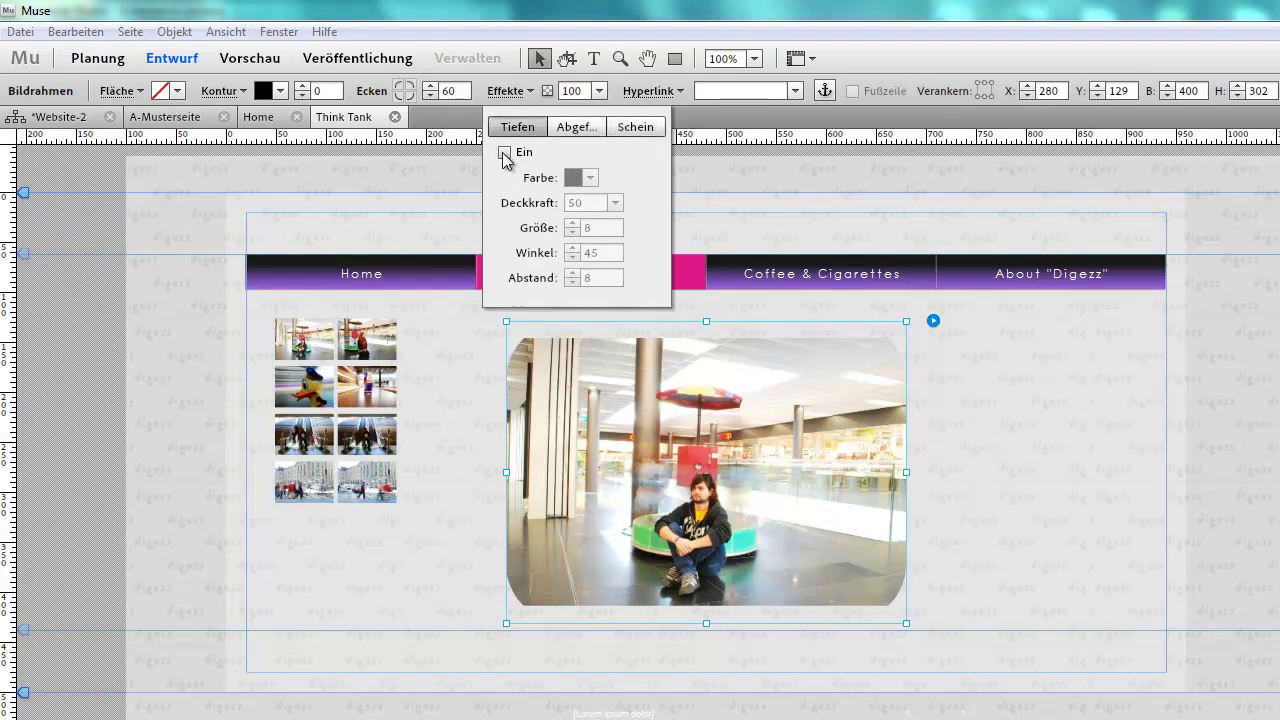
left_click(504, 153)
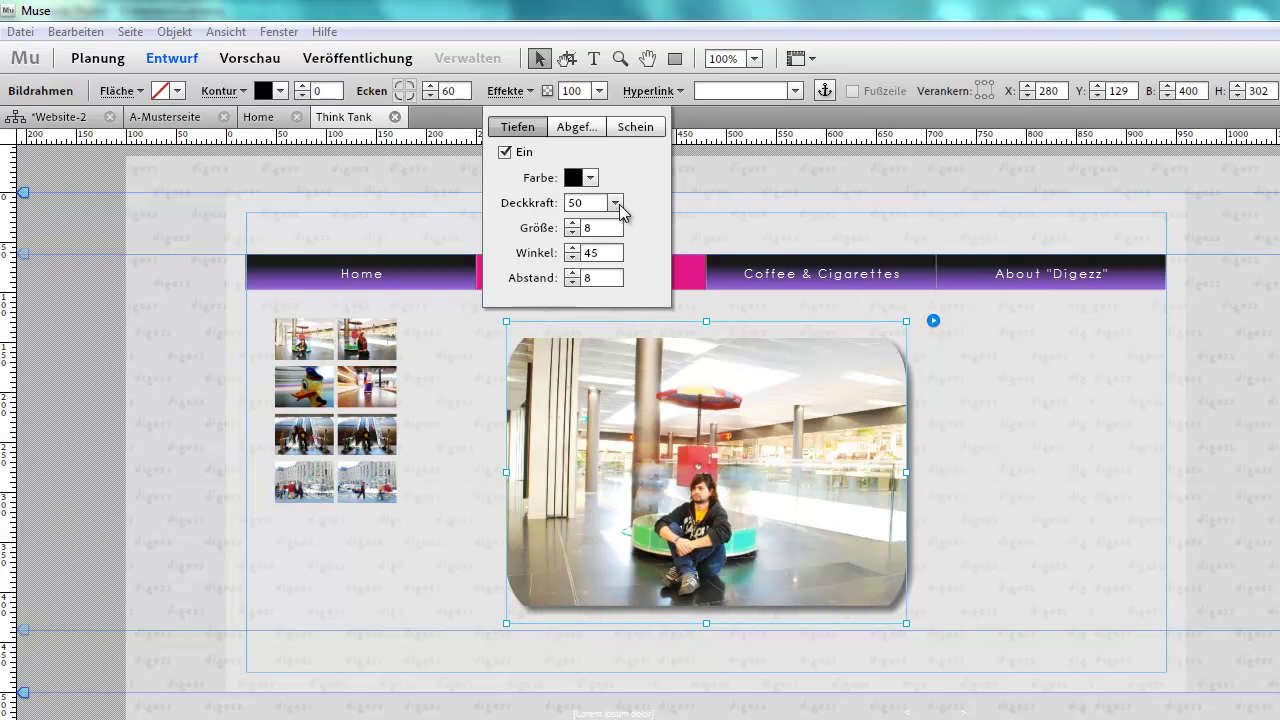
- Set the large image frame's shadow size to 15 and adjust the shadow's angle and distance
left_click(572, 225)
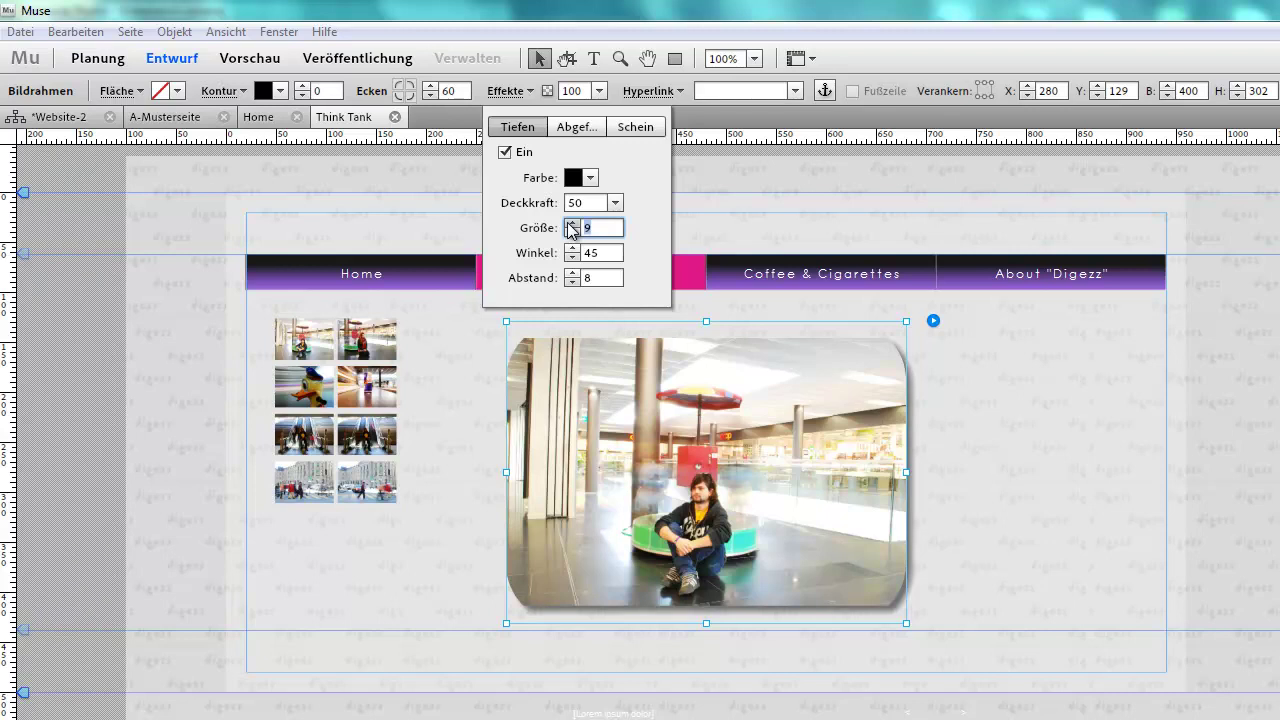
left_click(572, 224)
left_click(572, 224)
left_click(572, 224)
left_click(572, 224)
left_click(572, 248)
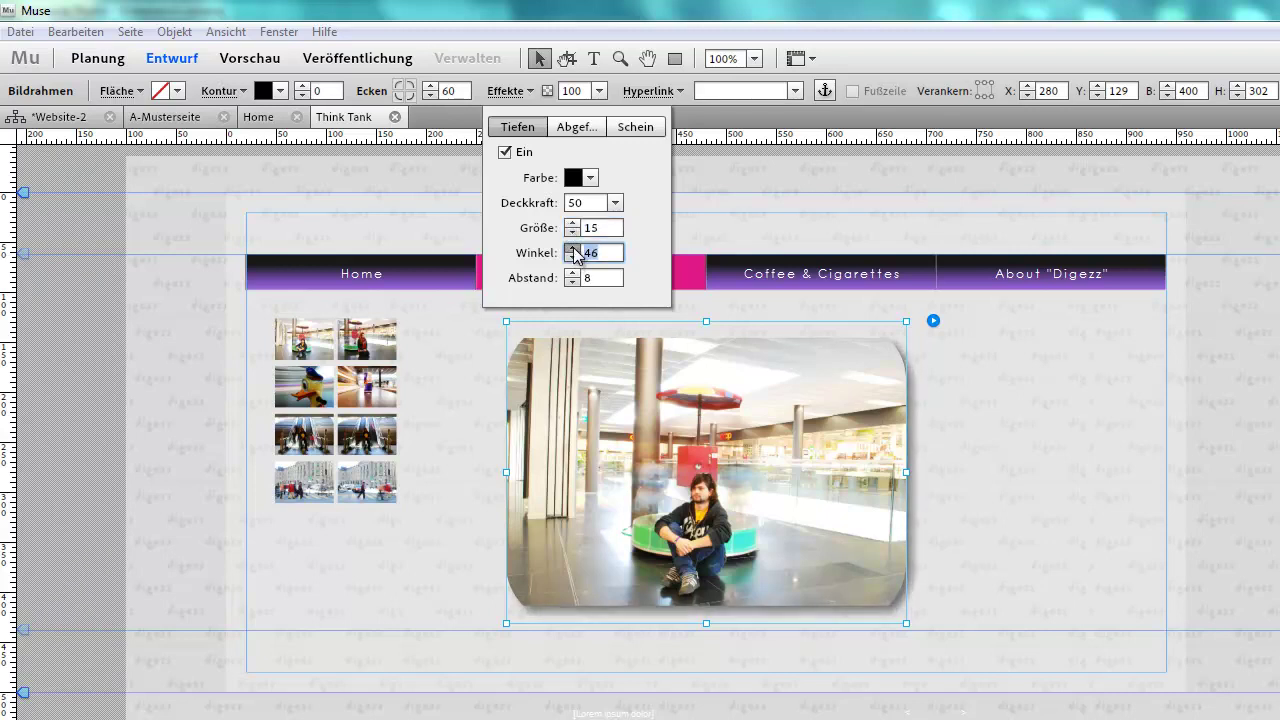
mouse_move(574, 256)
left_mouse_down()
mouse_move(603, 278)
mouse_move(571, 275)
mouse_move(574, 297)
mouse_move(571, 277)
left_mouse_up()
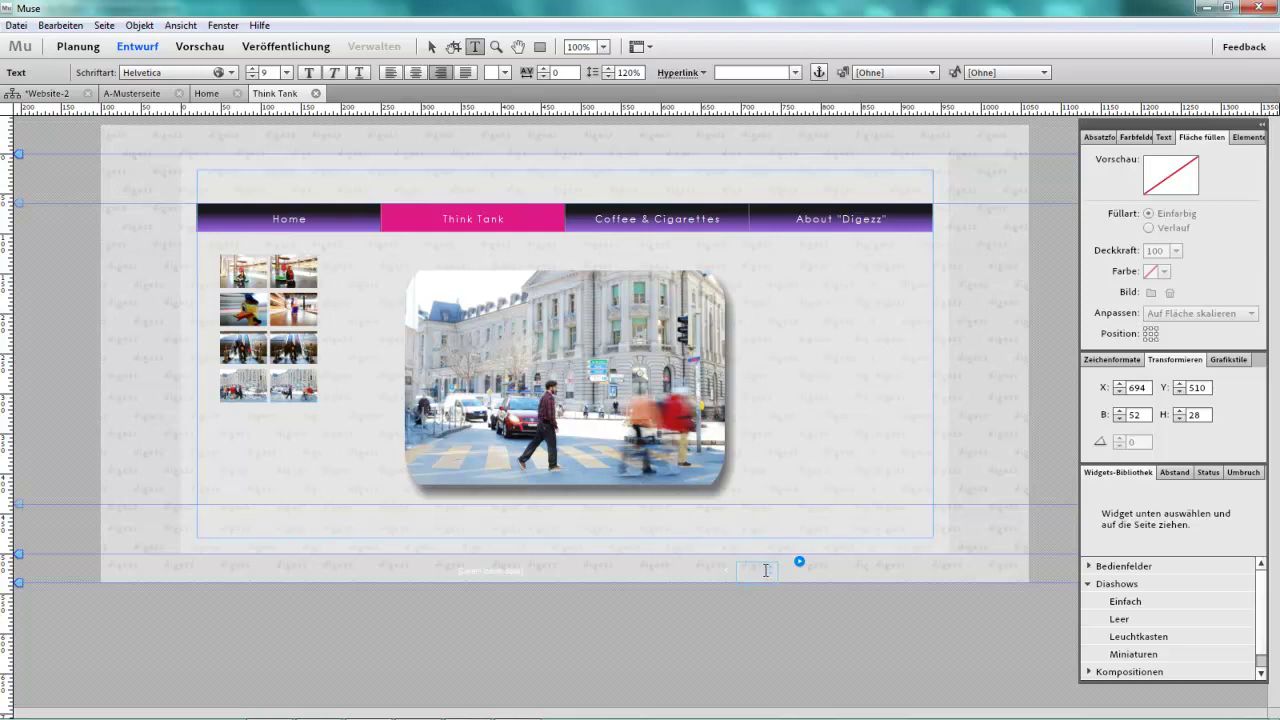
- Colour the slideshow's placeholder caption text and its previous and next arrows black
left_click(527, 575)
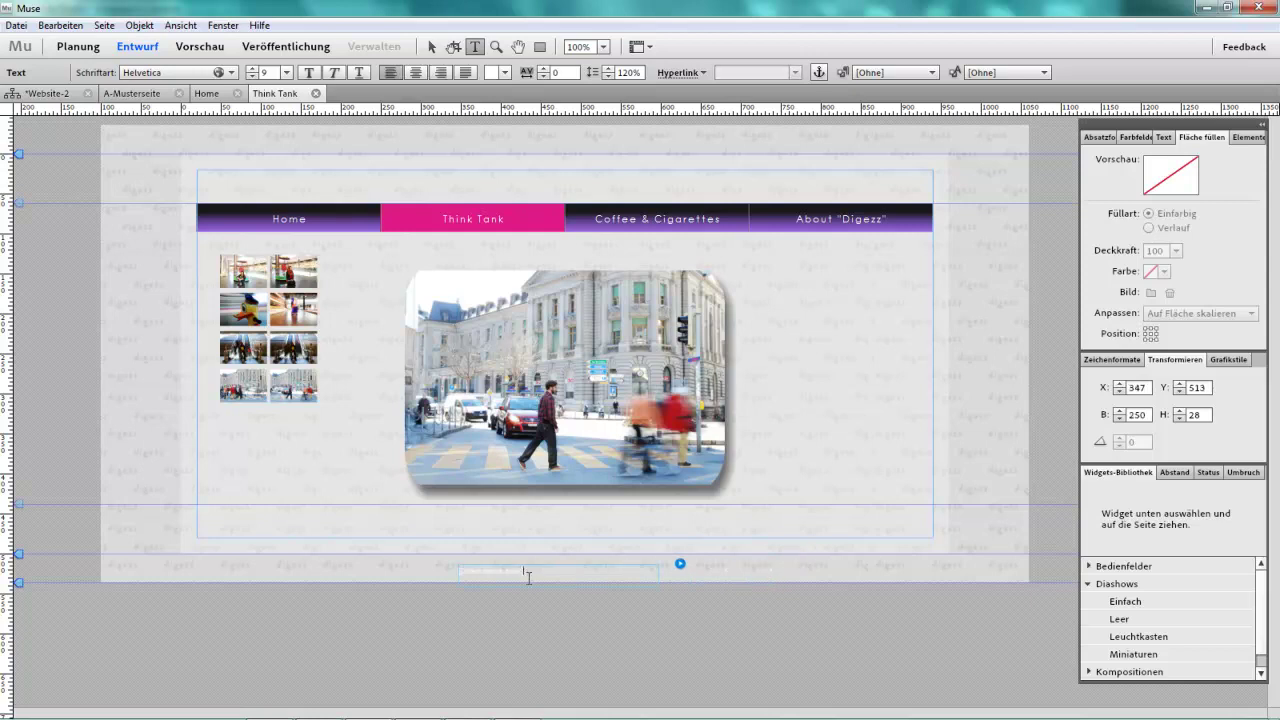
left_click_drag(532, 575, 456, 571)
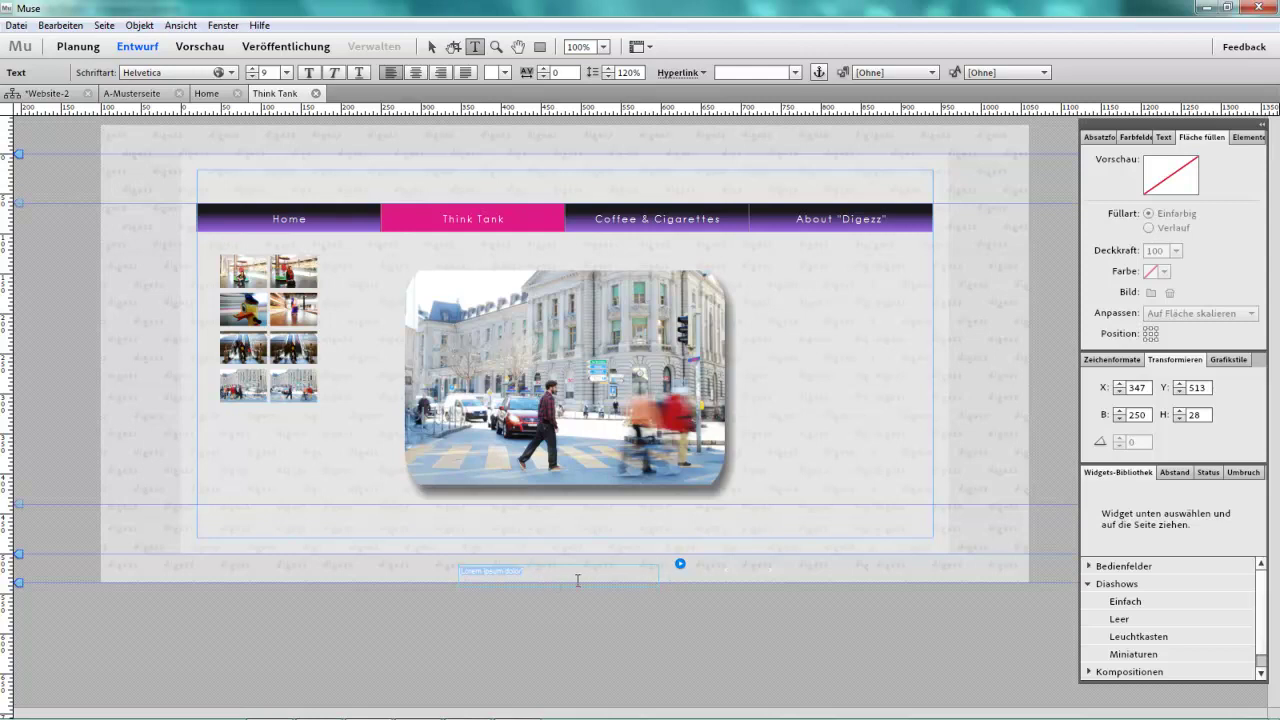
left_click(505, 73)
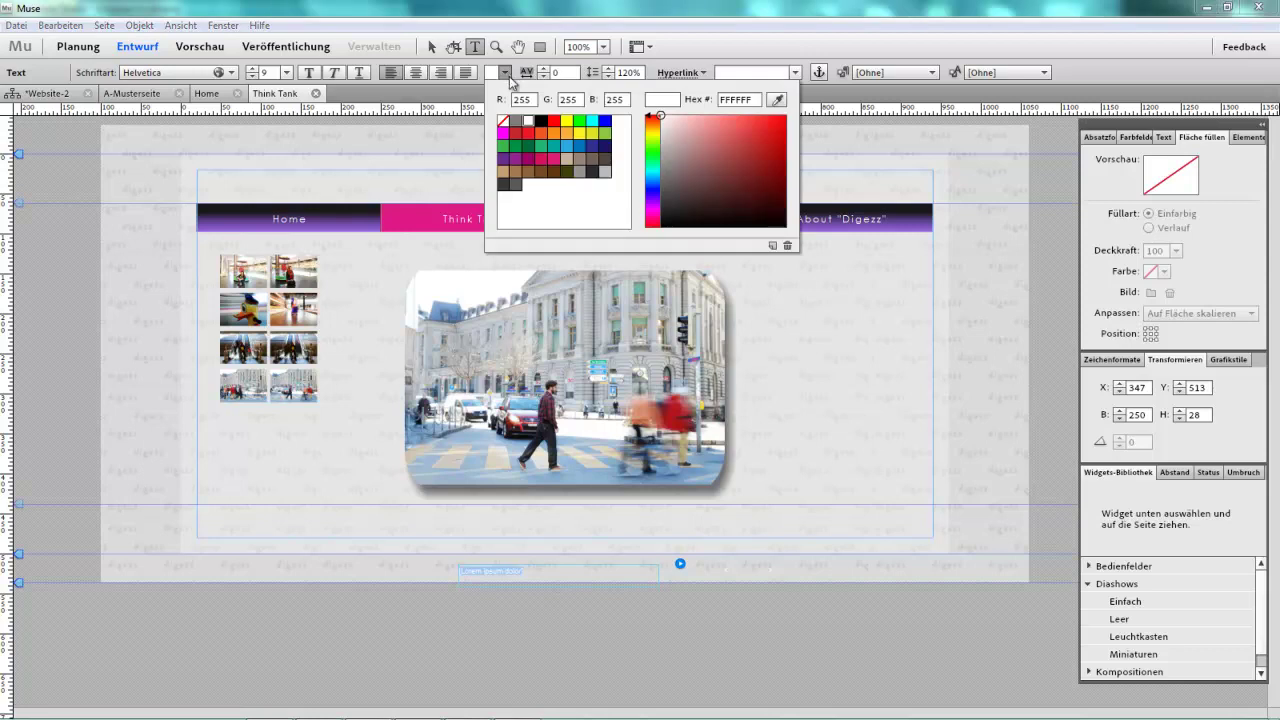
left_click(541, 120)
left_click(730, 568)
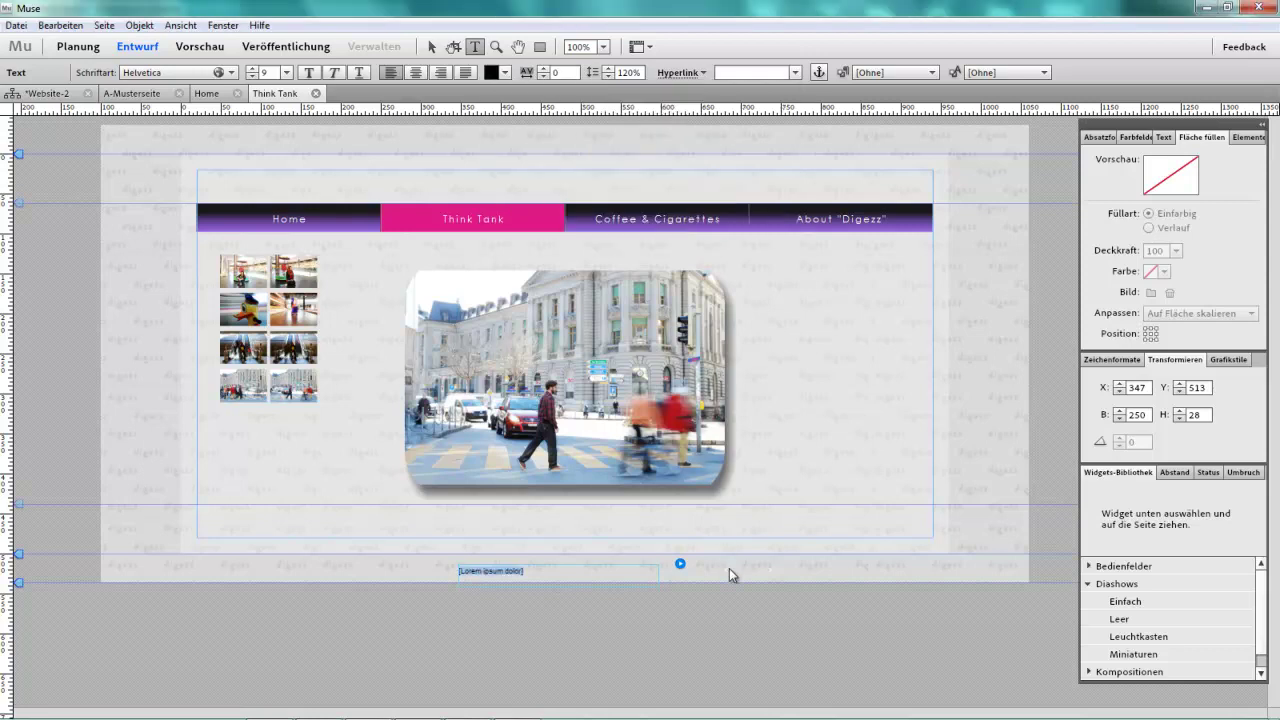
left_click(505, 73)
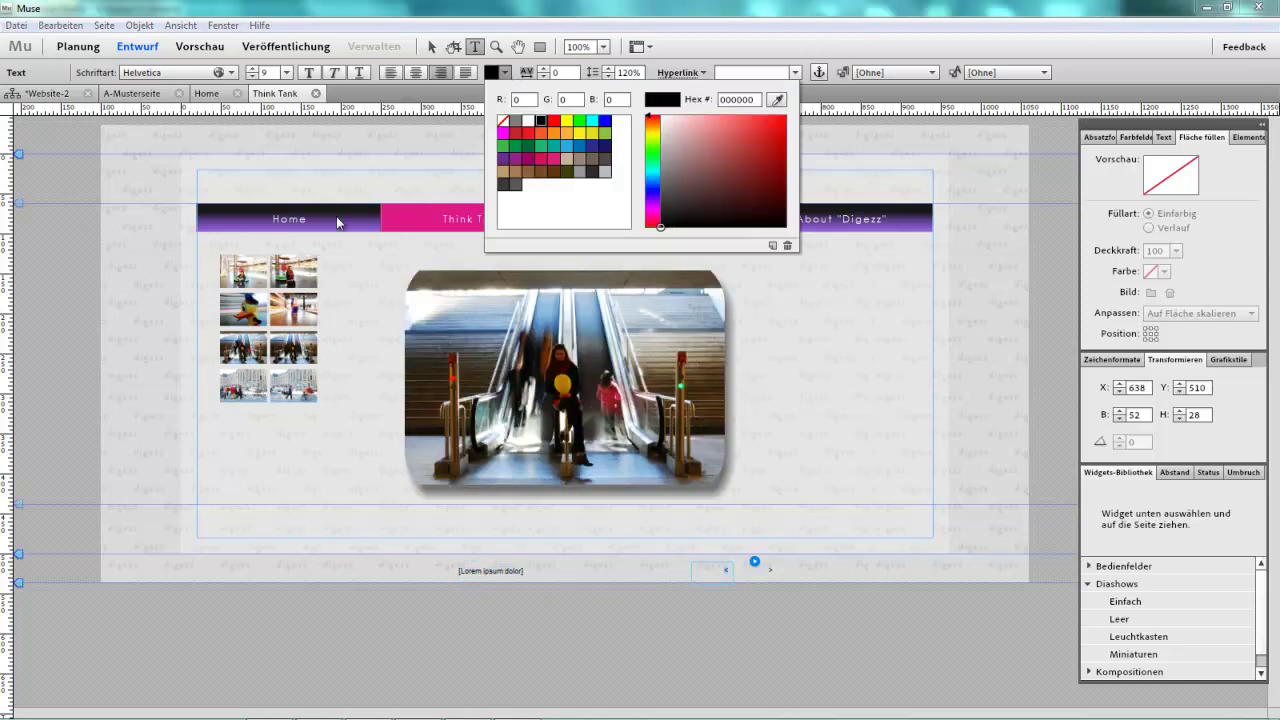
- Move the slideshow's arrows into the free area right of the large image and the caption frame beside its lower right corner
left_click(430, 47)
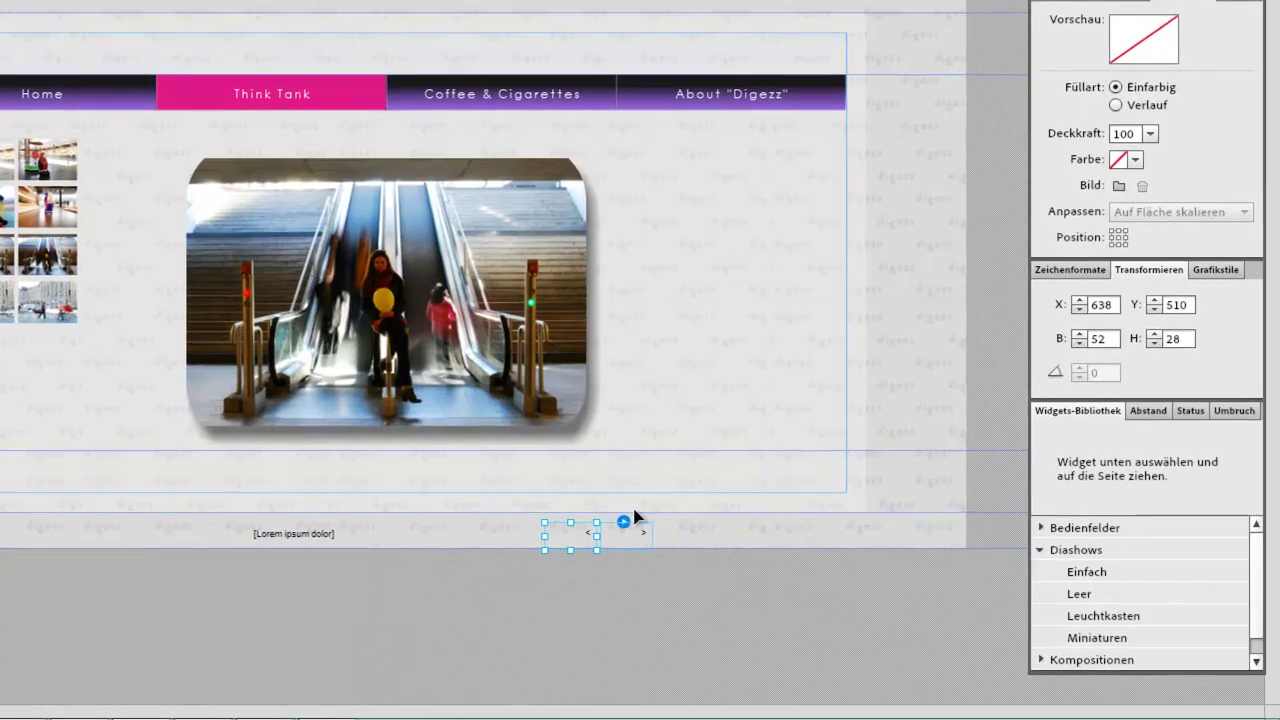
left_click_drag(634, 515, 706, 255)
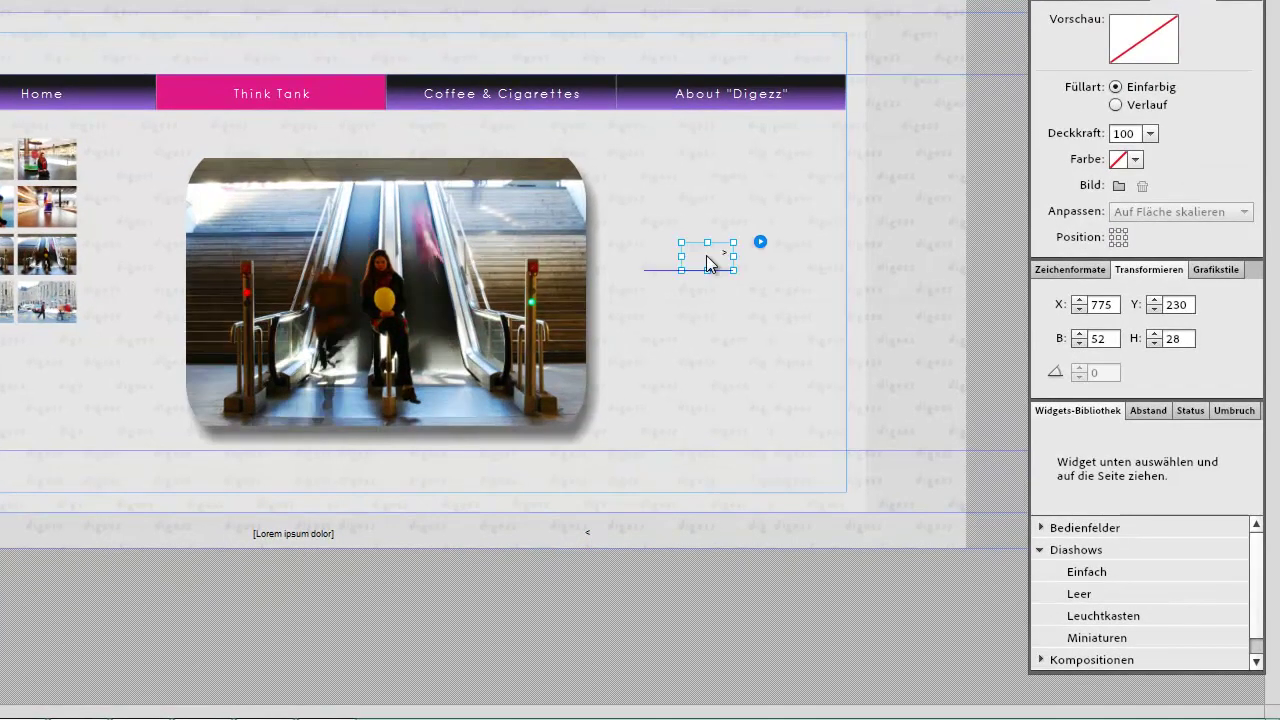
left_click_drag(289, 537, 646, 417)
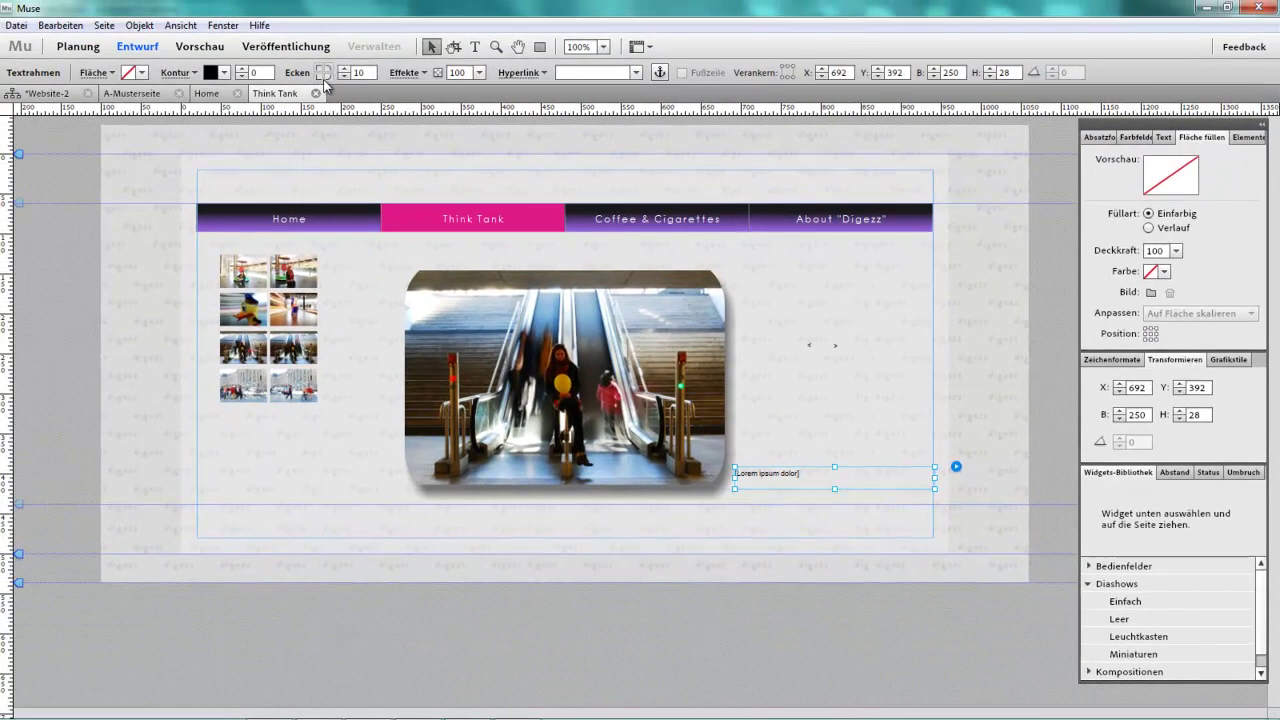
- Fill the caption text frame with green and round its corners with a radius of 56
left_click(141, 72)
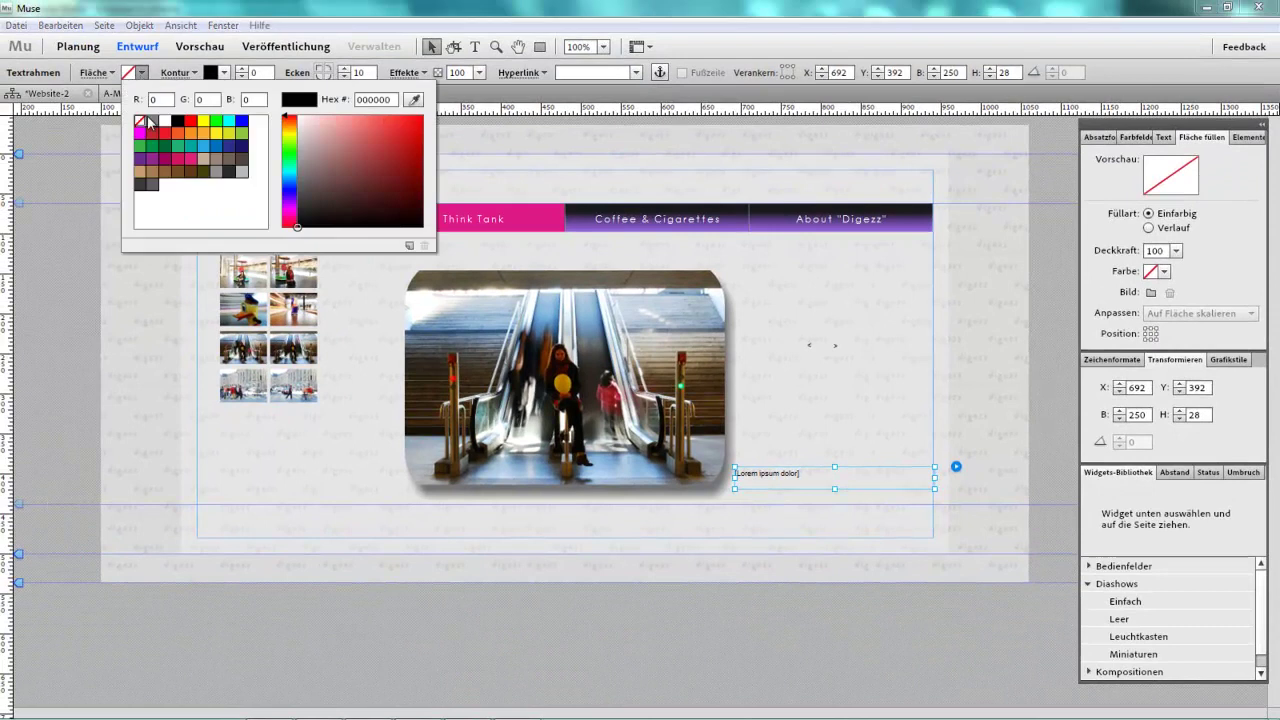
left_click(140, 145)
left_click(347, 73)
type("50")
key("Return")
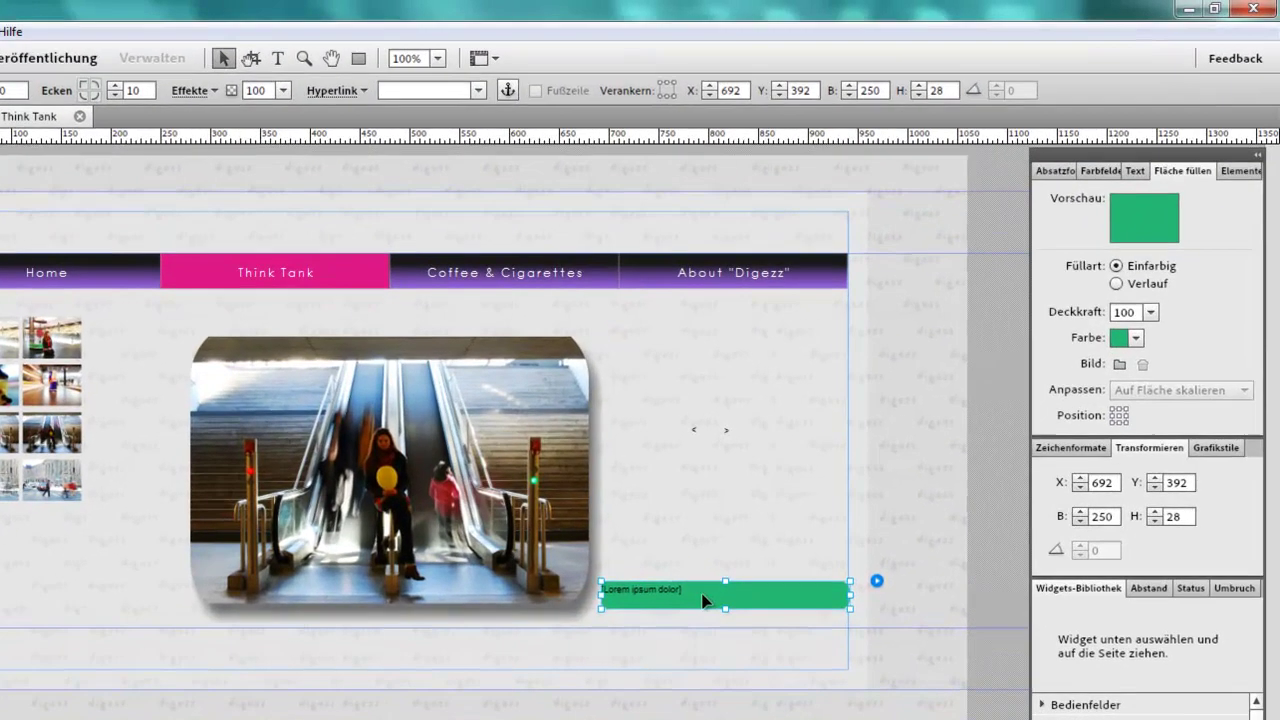
left_click(112, 88)
left_click(689, 487)
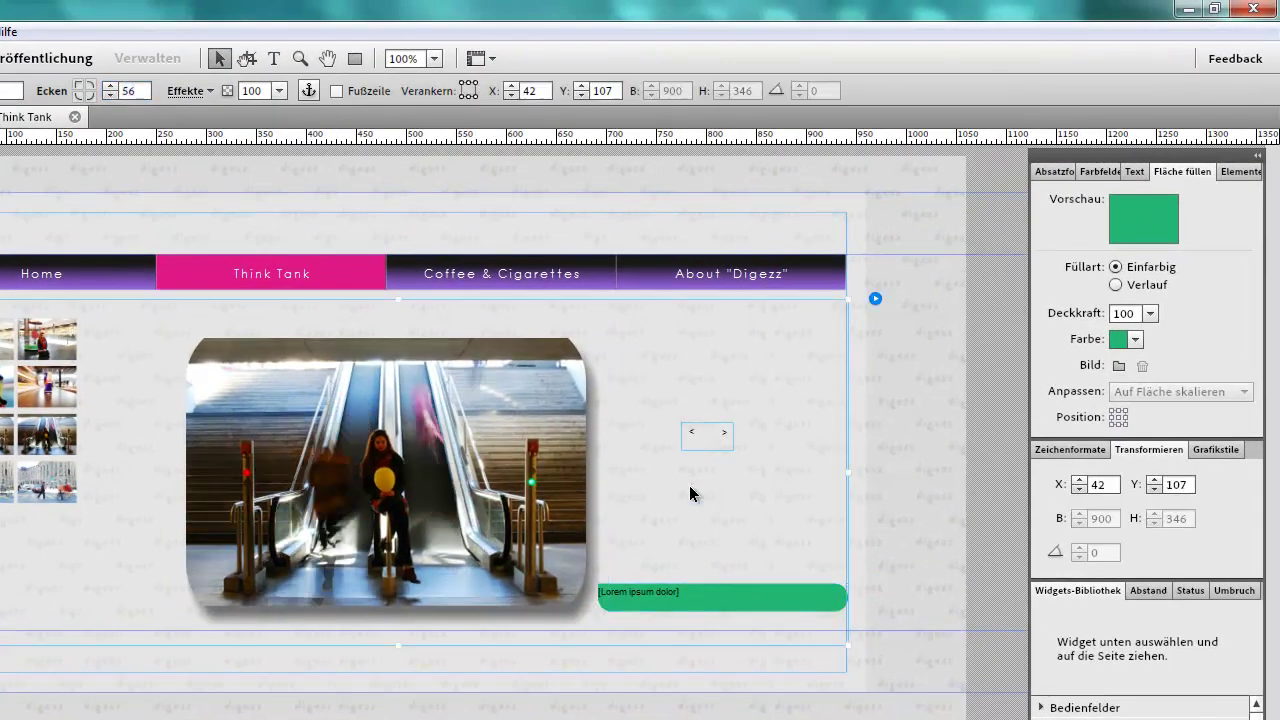
- Reduce the fill opacity of the green caption frame to 22
left_click(708, 598)
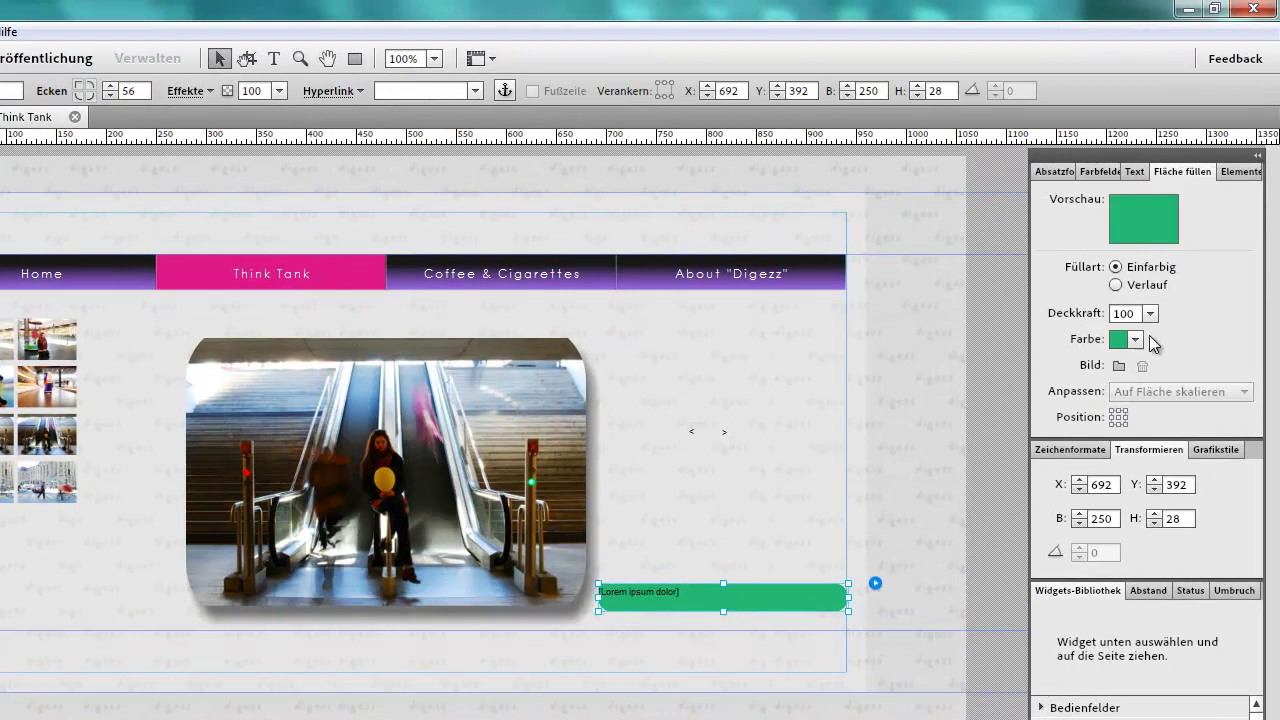
left_click(1150, 313)
left_click_drag(1213, 333, 1142, 333)
- Replace the escalator photo's placeholder caption with "Rolltreppe - Bewegungsunschärfe"
double_click(797, 480)
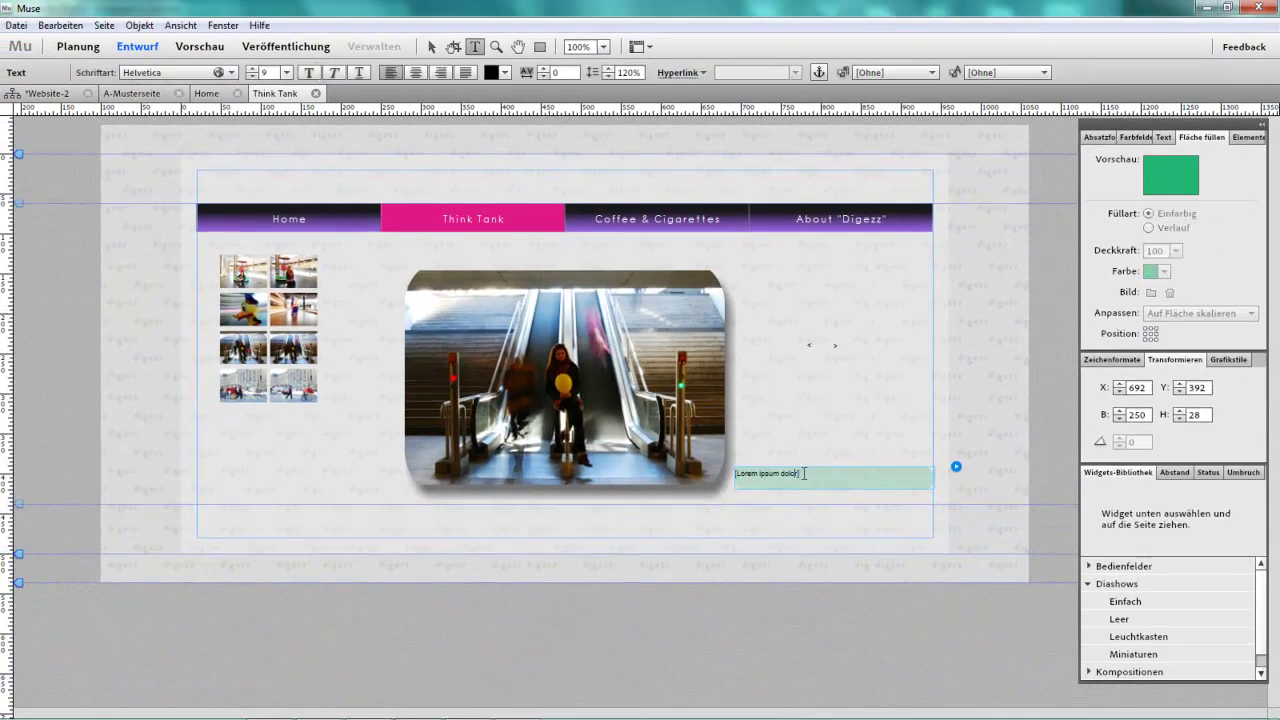
type("Rolltreppe - Bewegungsunschä")
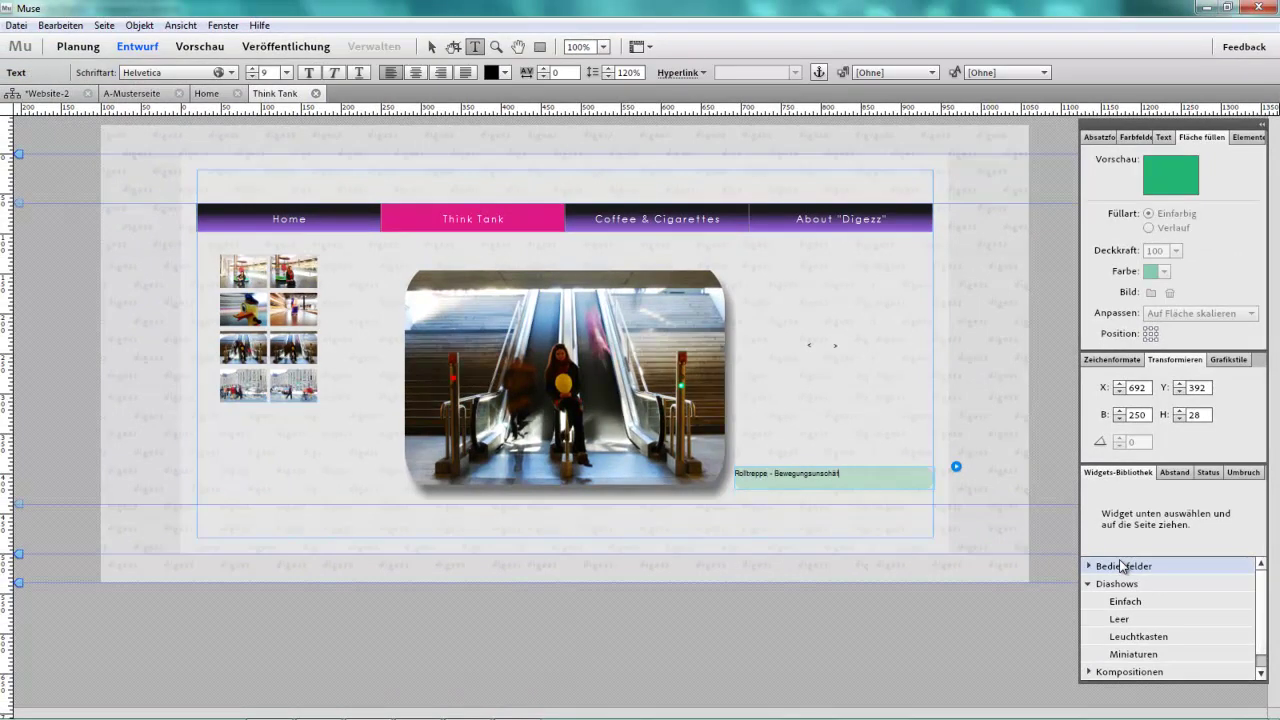
type("e")
key("Escape")
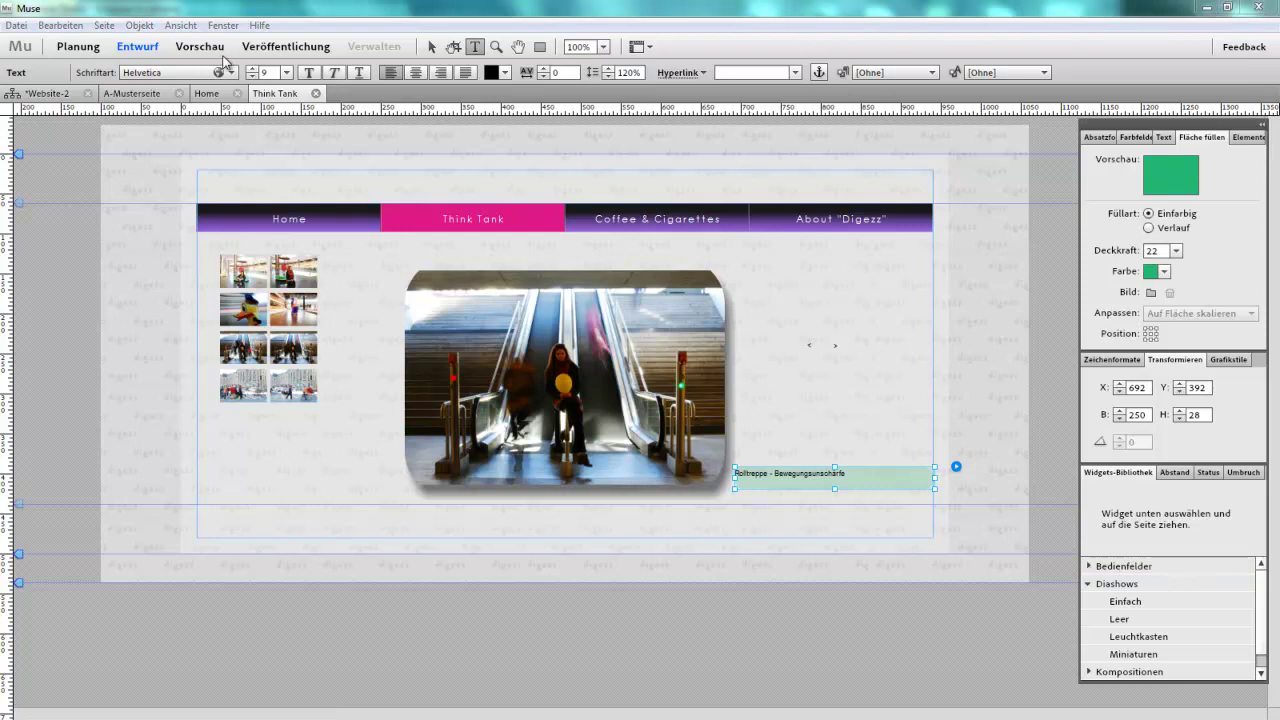
- Preview the Think Tank page, check the slideshow's thumbnails, arrows and caption, and return to the design view
left_click(201, 47)
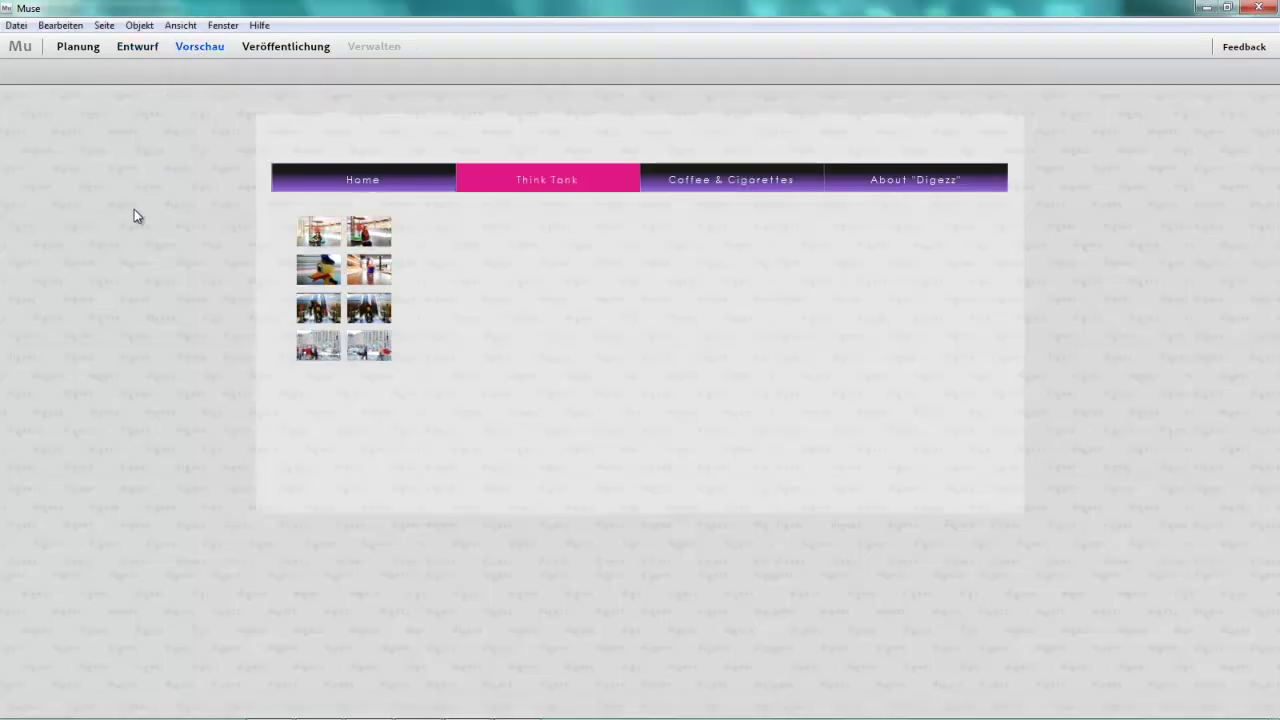
left_click(311, 236)
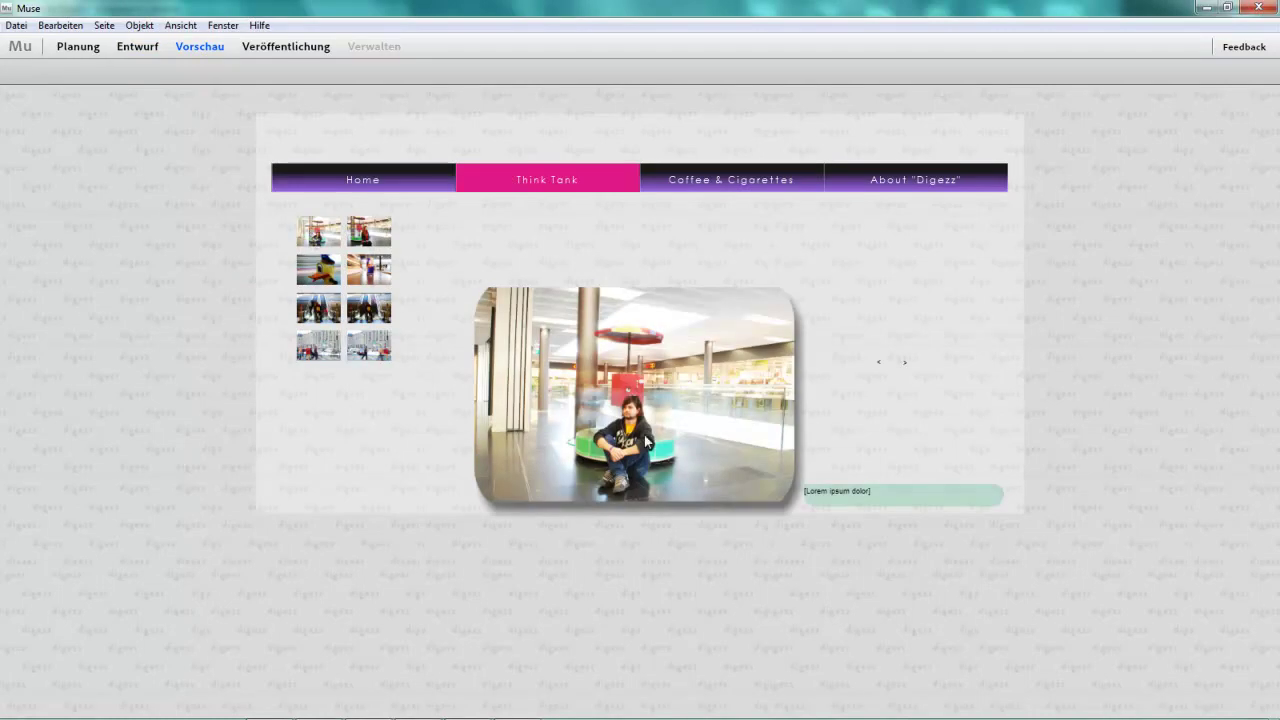
left_click(906, 366)
left_click(906, 366)
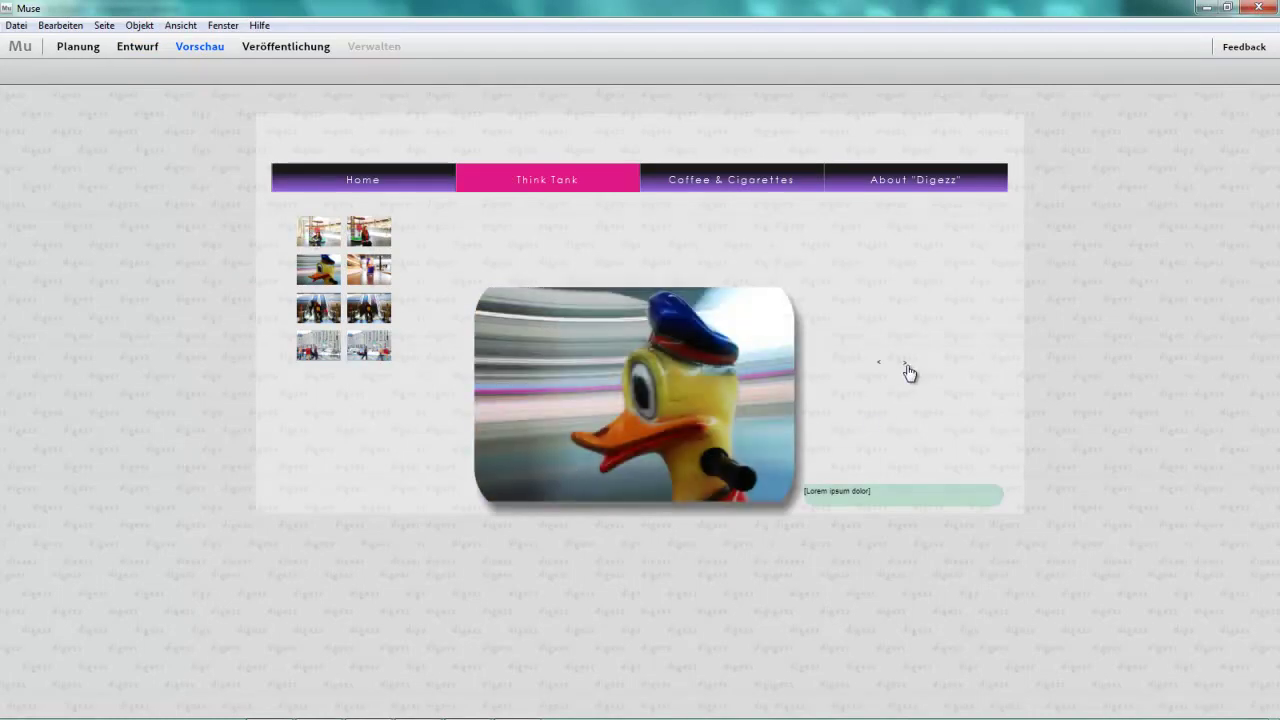
left_click(906, 366)
left_click(906, 366)
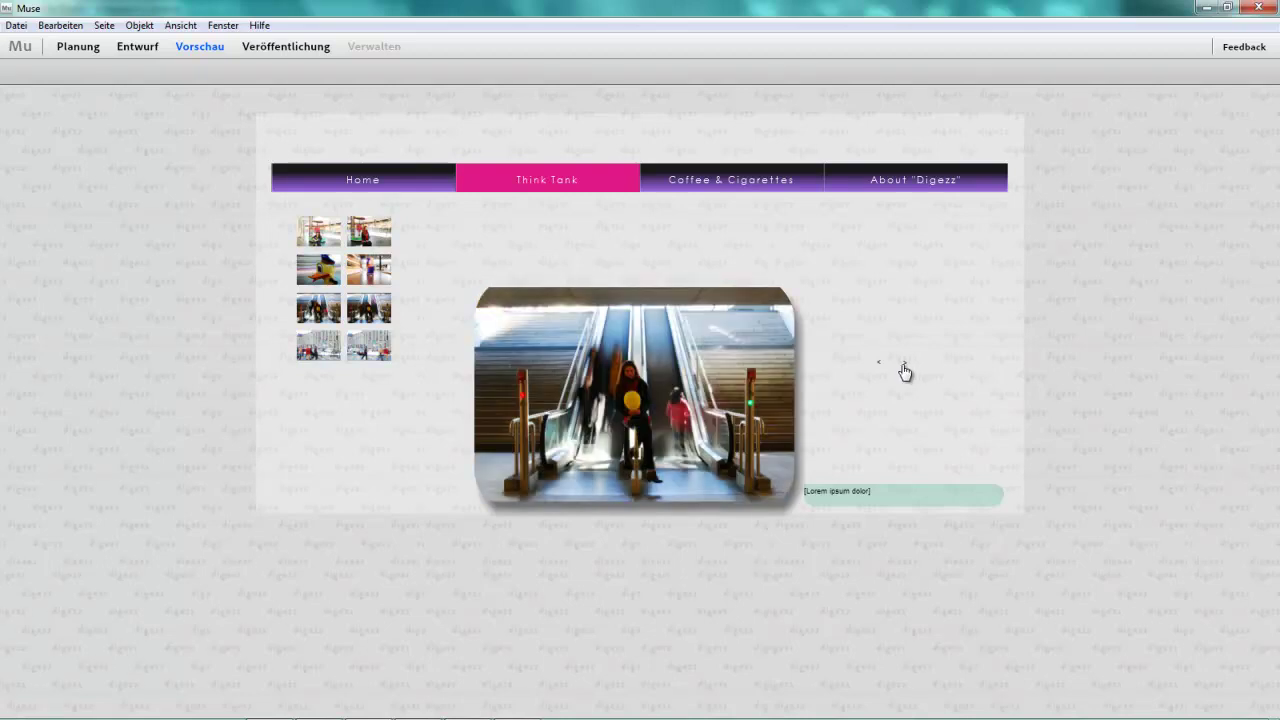
left_click(905, 369)
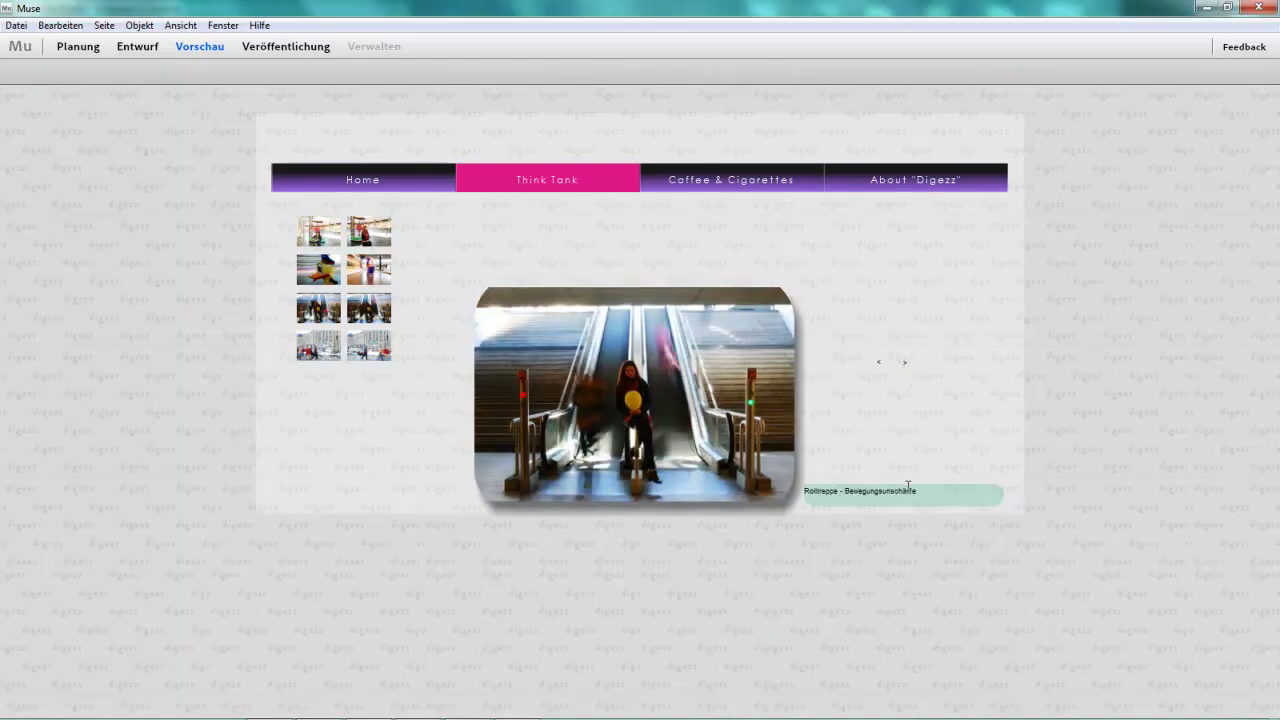
left_click_drag(917, 489, 797, 491)
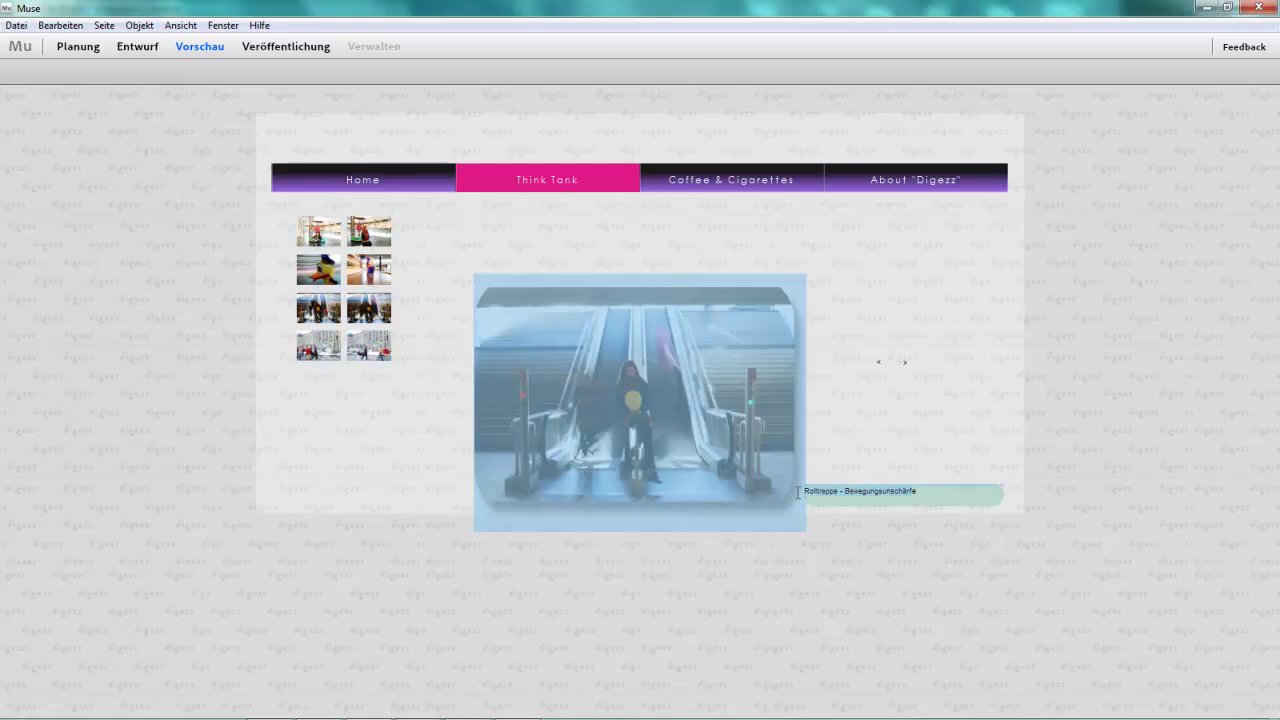
left_click(972, 488)
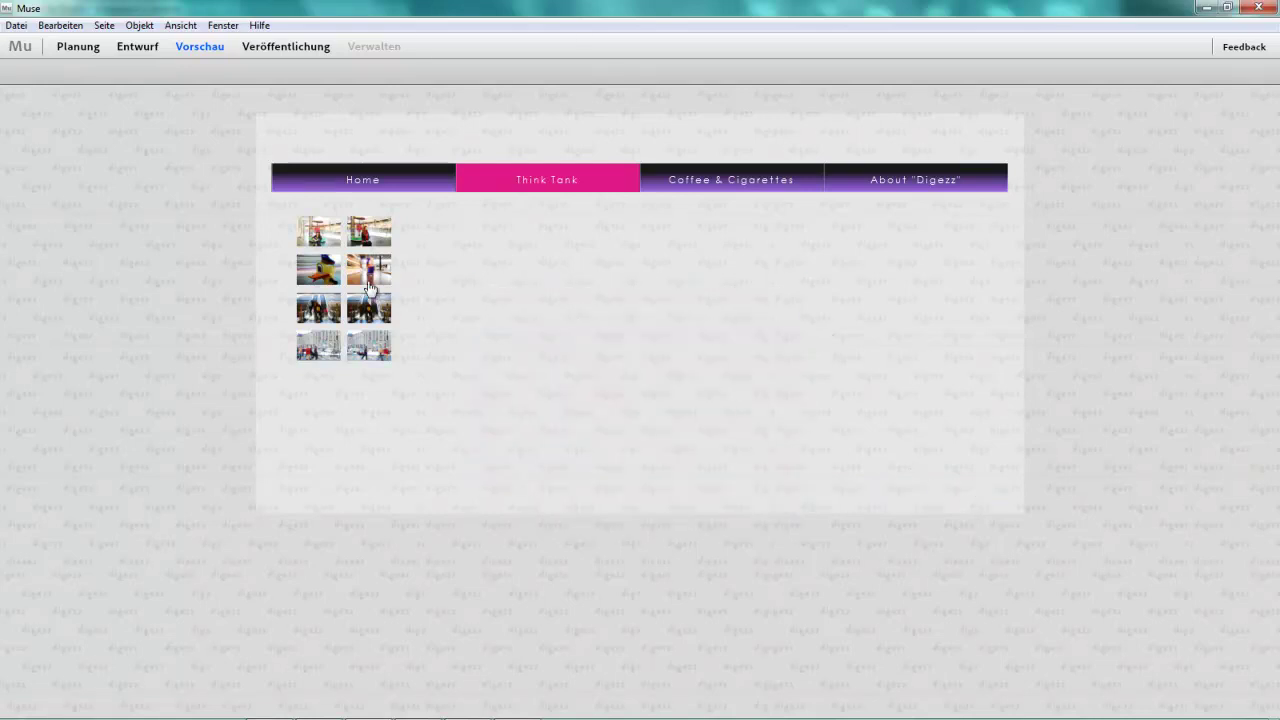
left_click(373, 313)
left_click(146, 53)
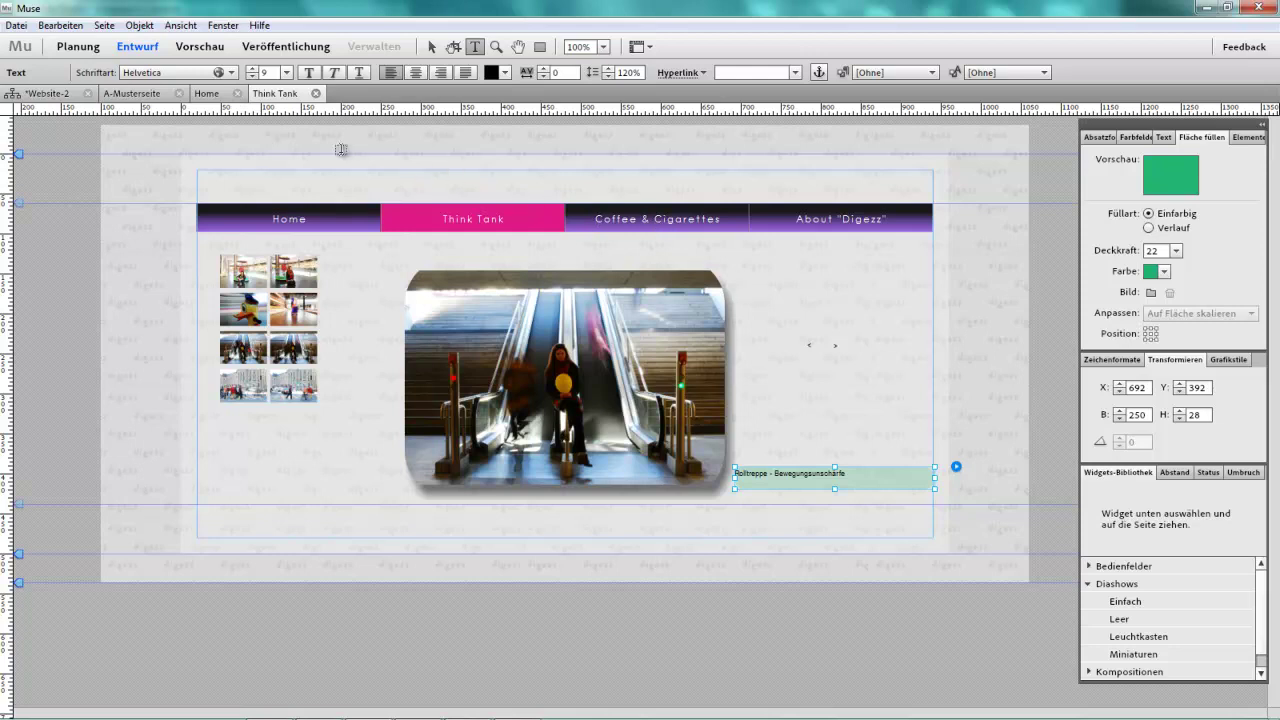
- Open the Coffee & Cigarettes page for editing from the site plan
left_click(146, 93)
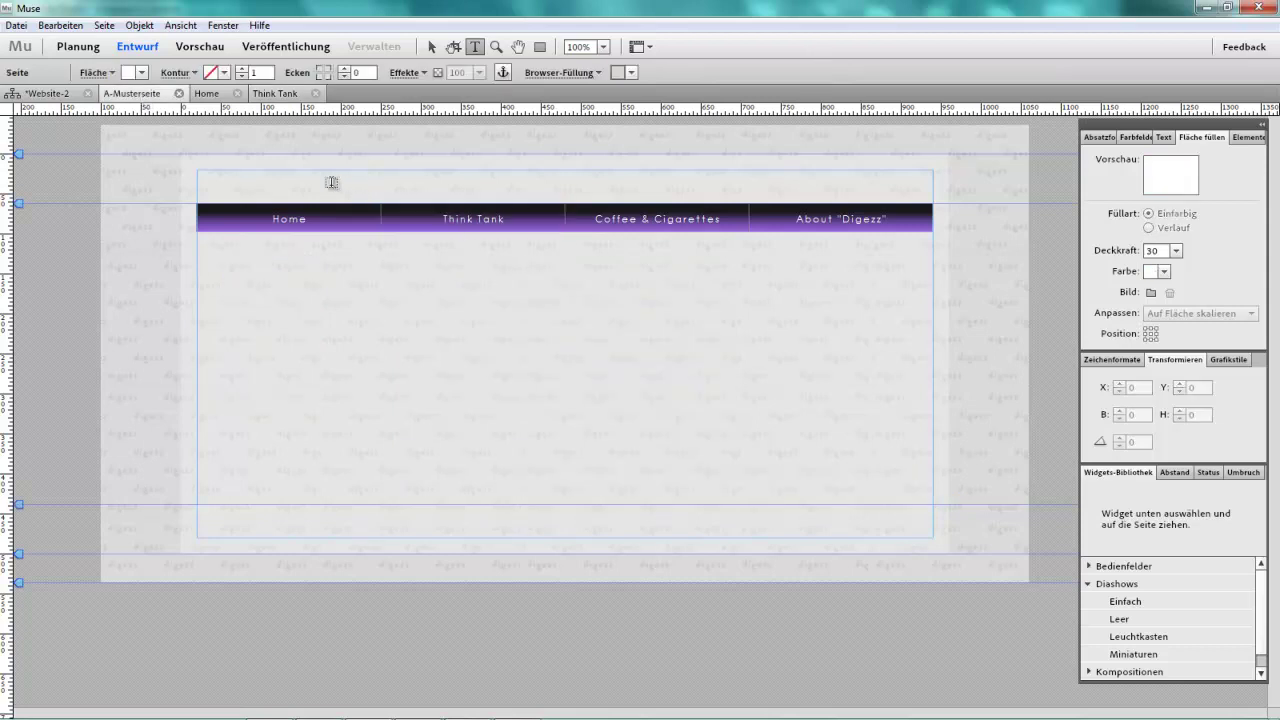
left_click(55, 94)
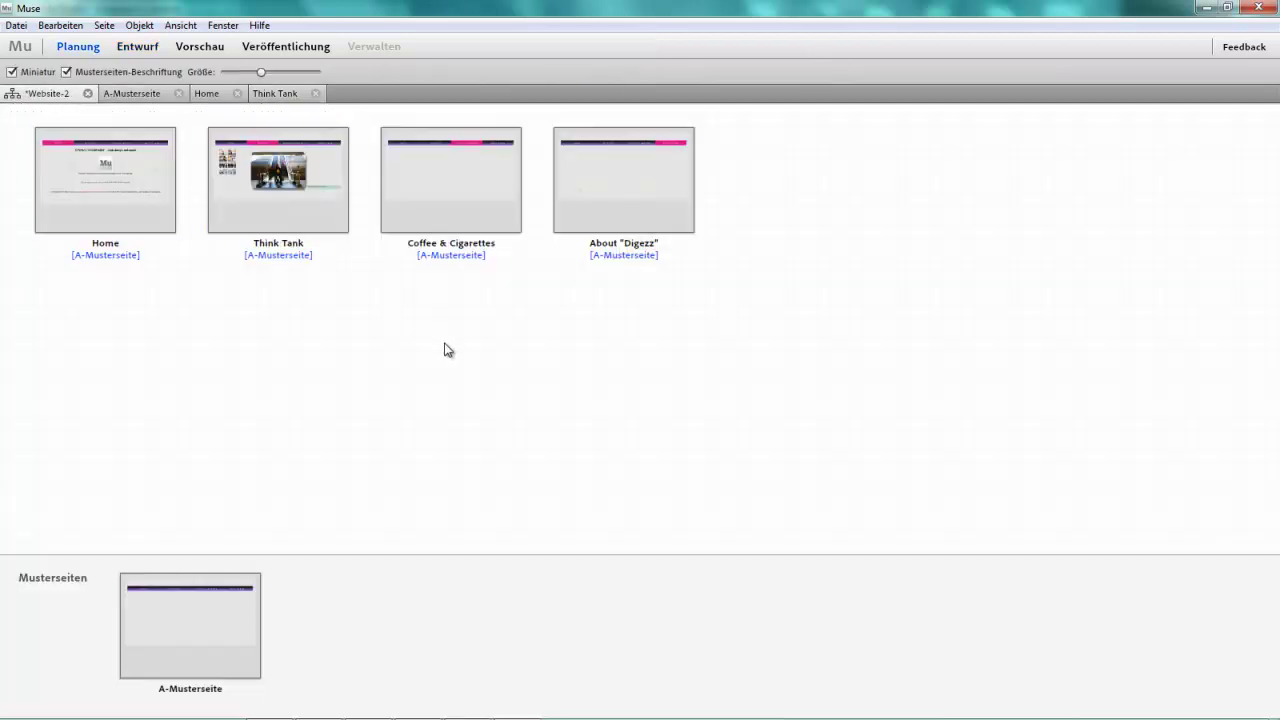
double_click(448, 198)
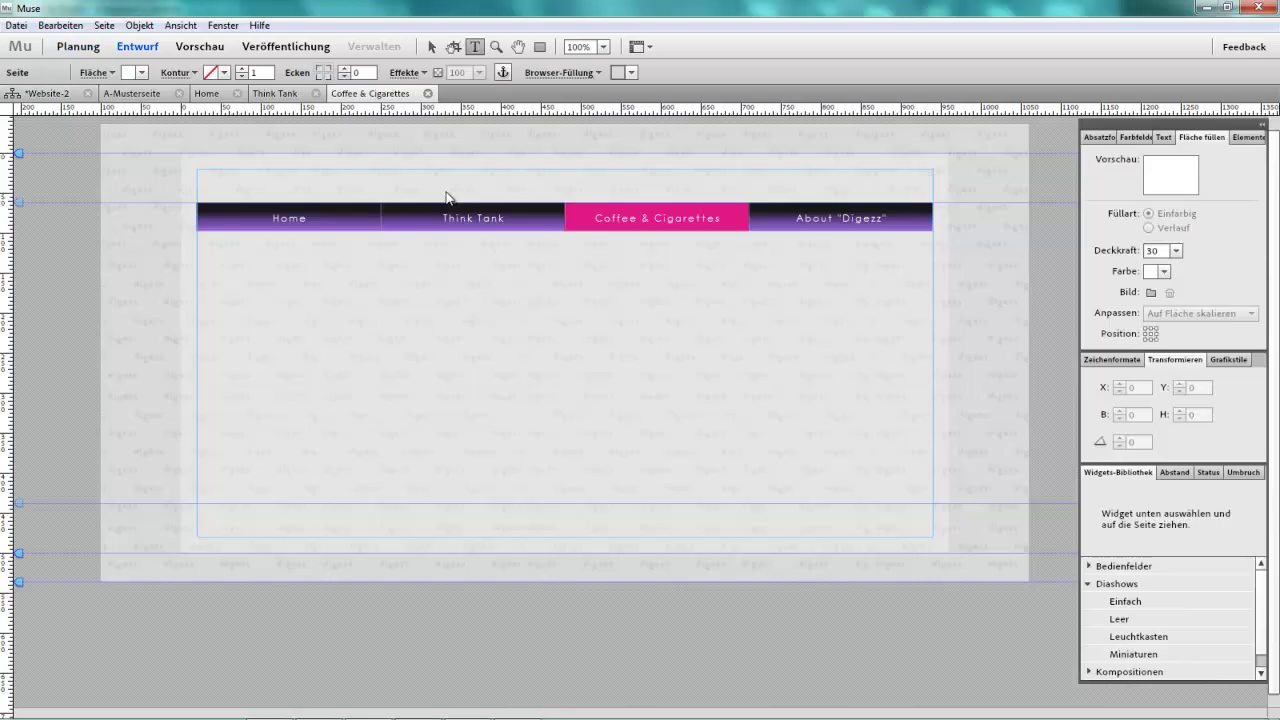
- Place a "Bedienfelder mit Registerkarten" widget directly below the Coffee & Cigarettes menu item
left_click(1089, 584)
left_click(1090, 600)
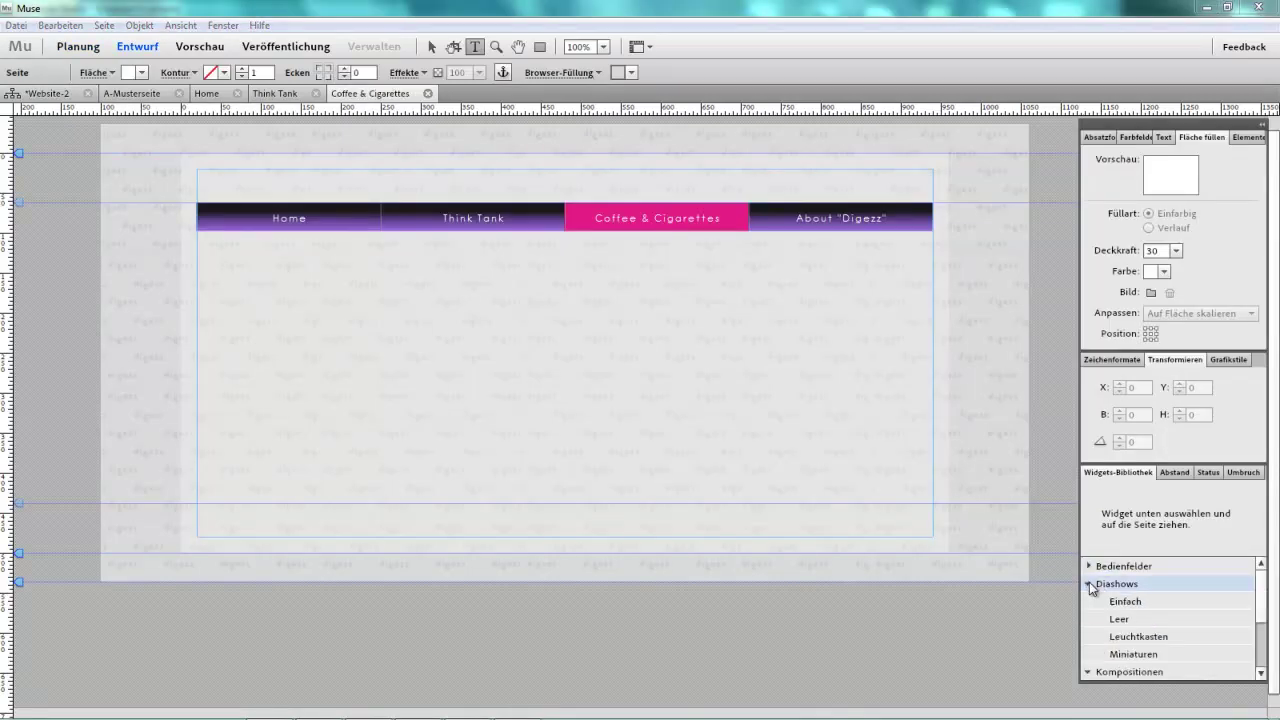
left_click(1089, 567)
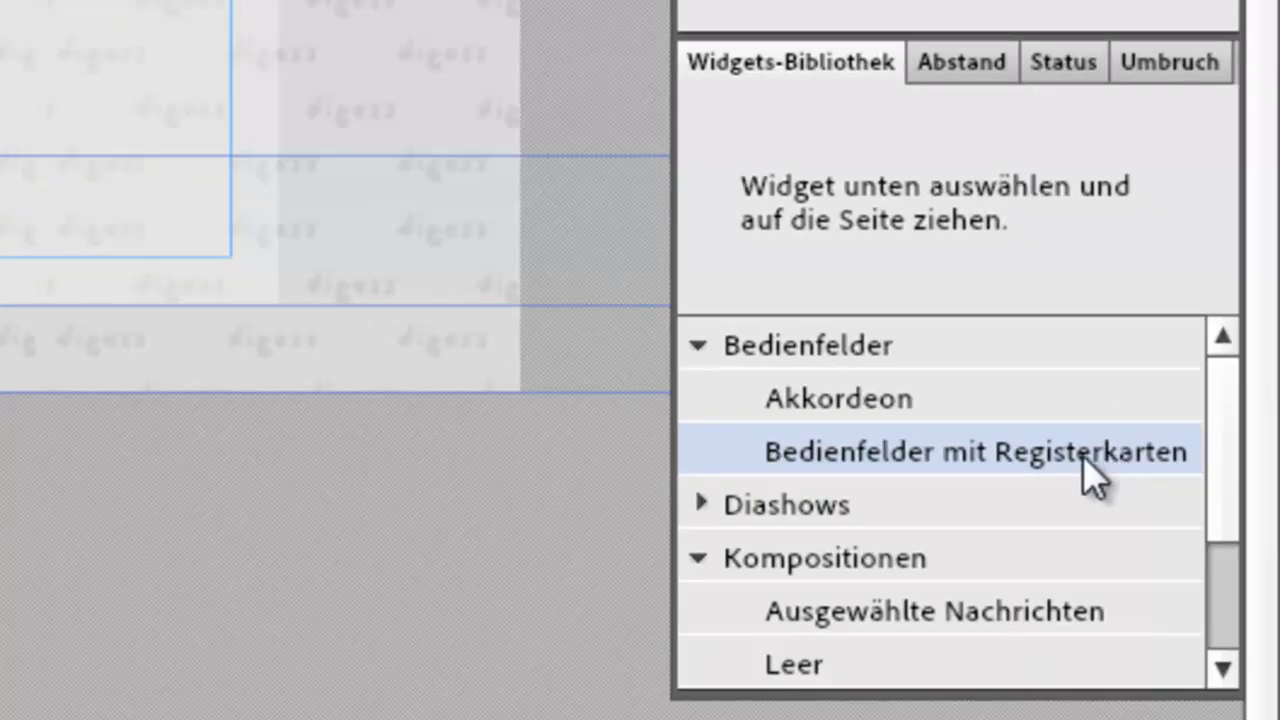
left_click_drag(848, 470, 0, 0)
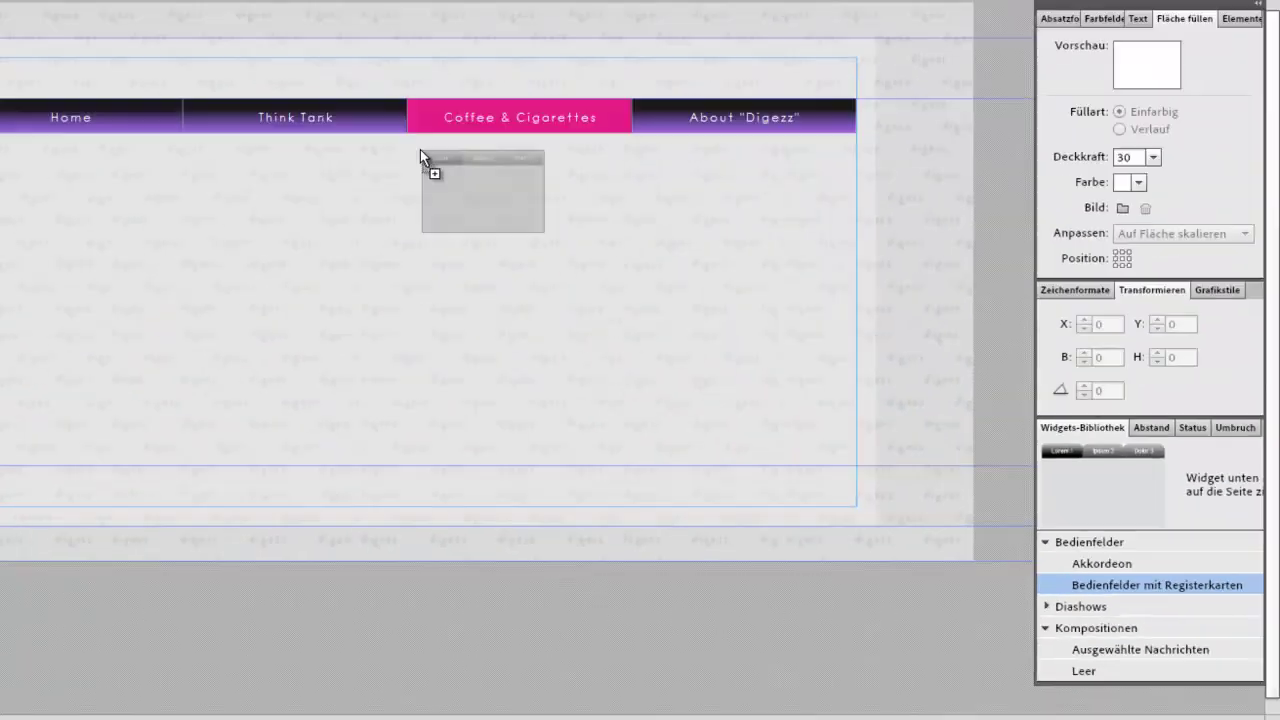
left_click_drag(420, 149, 409, 140)
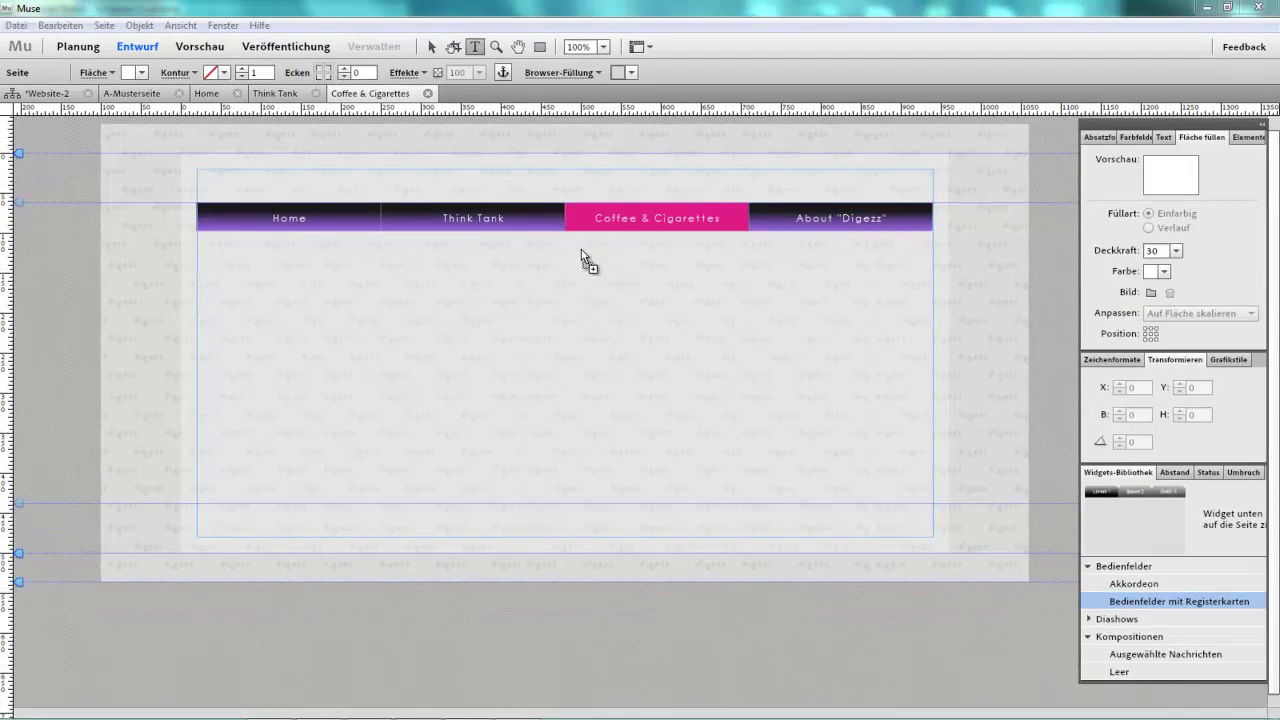
left_click(452, 156)
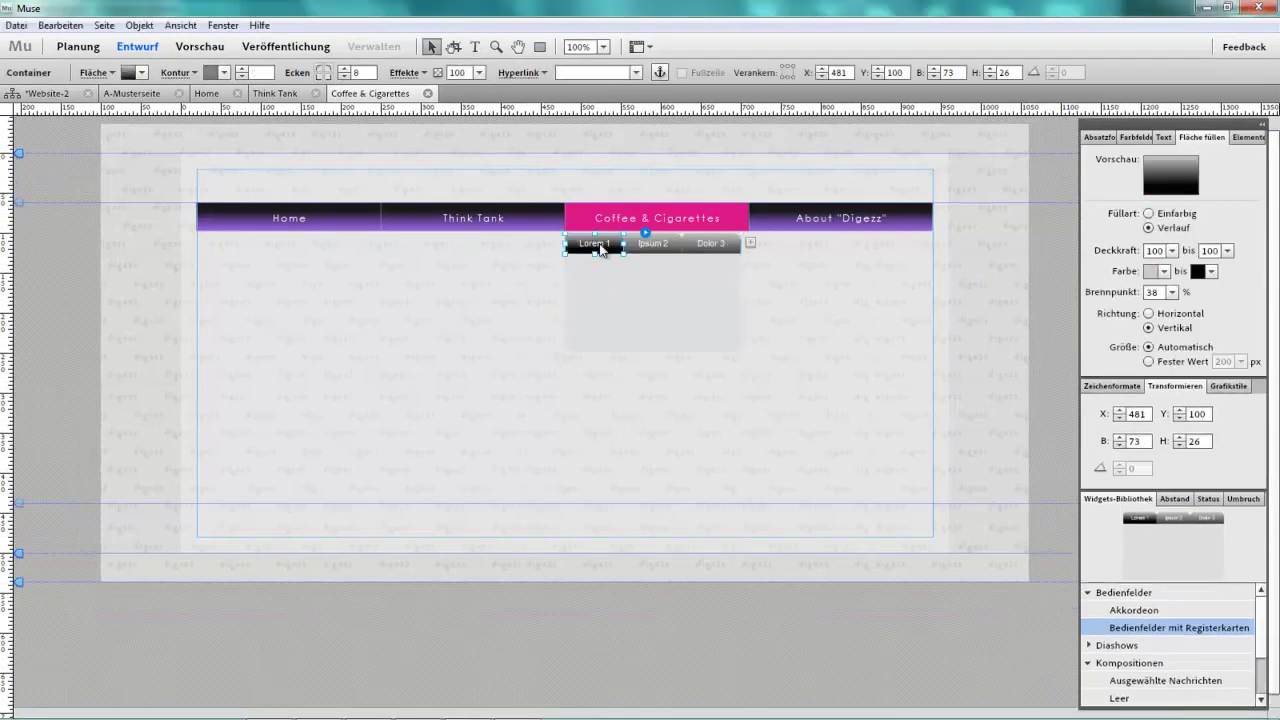
- Rename the three tabs of the tabbed panel as "COFFEE", "and" and "Cigarettes"
double_click(600, 245)
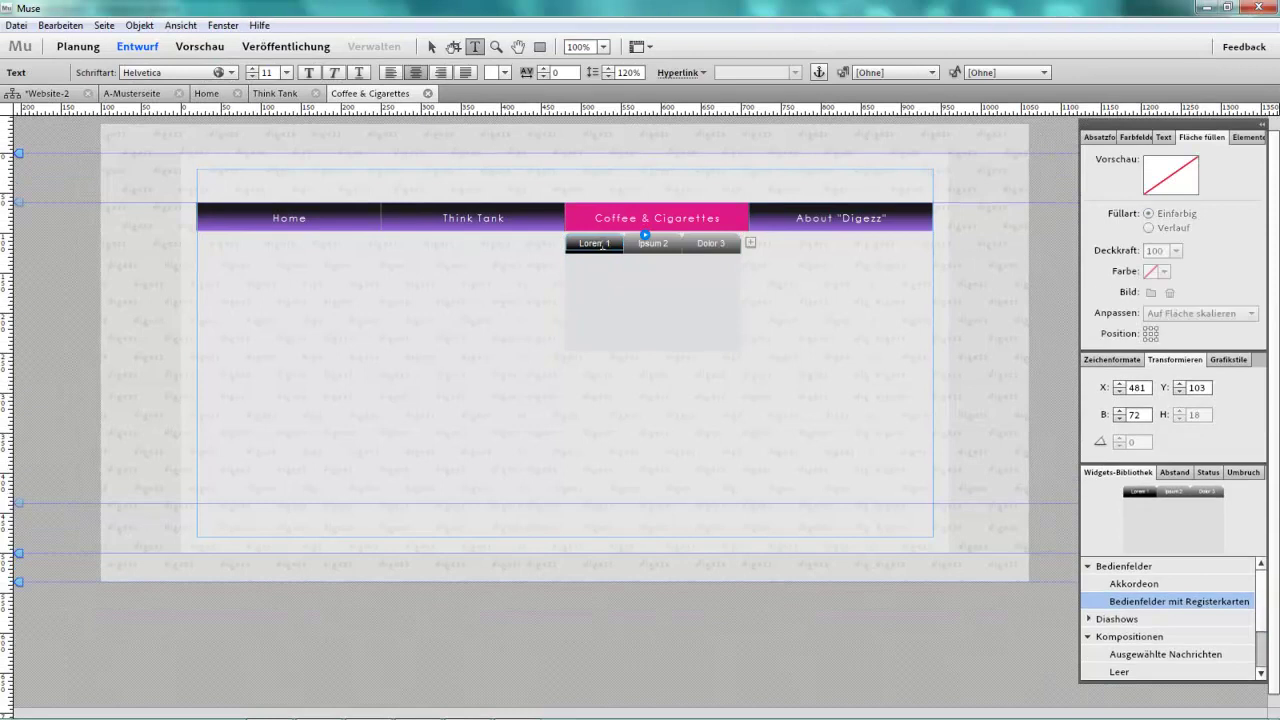
key("ctrl+a")
key("Caps_Lock")
type("COF")
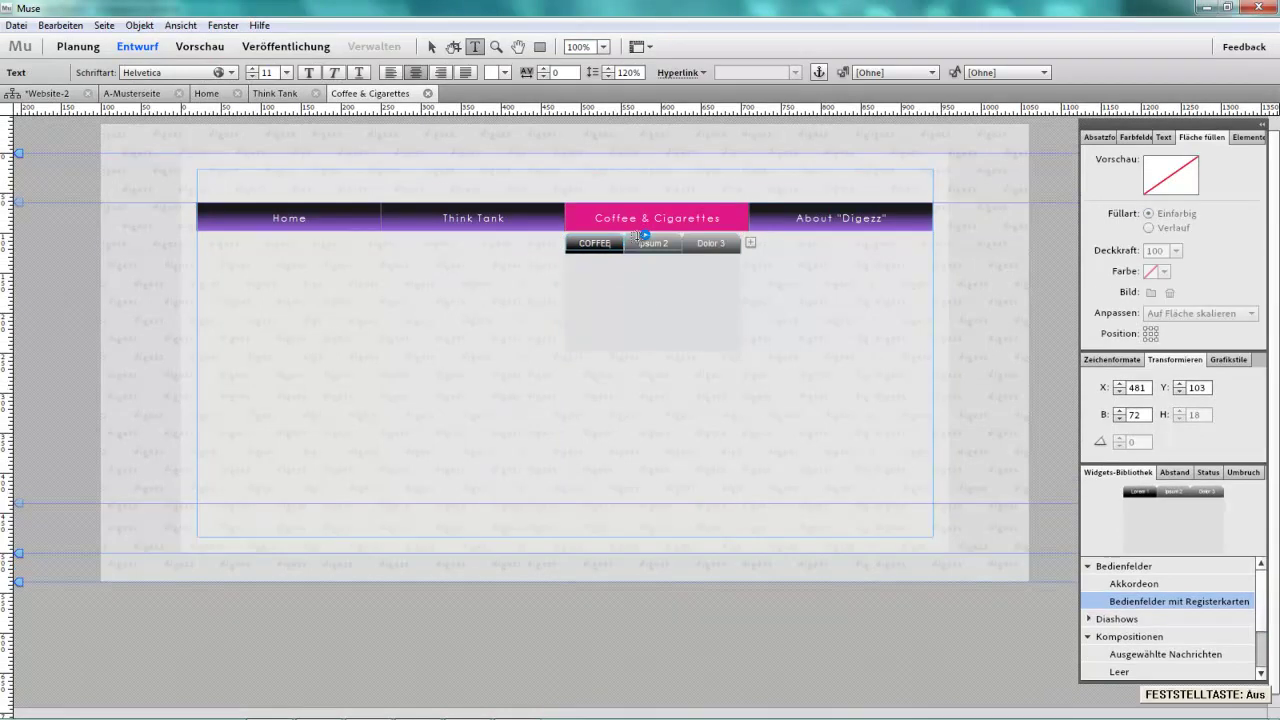
double_click(649, 245)
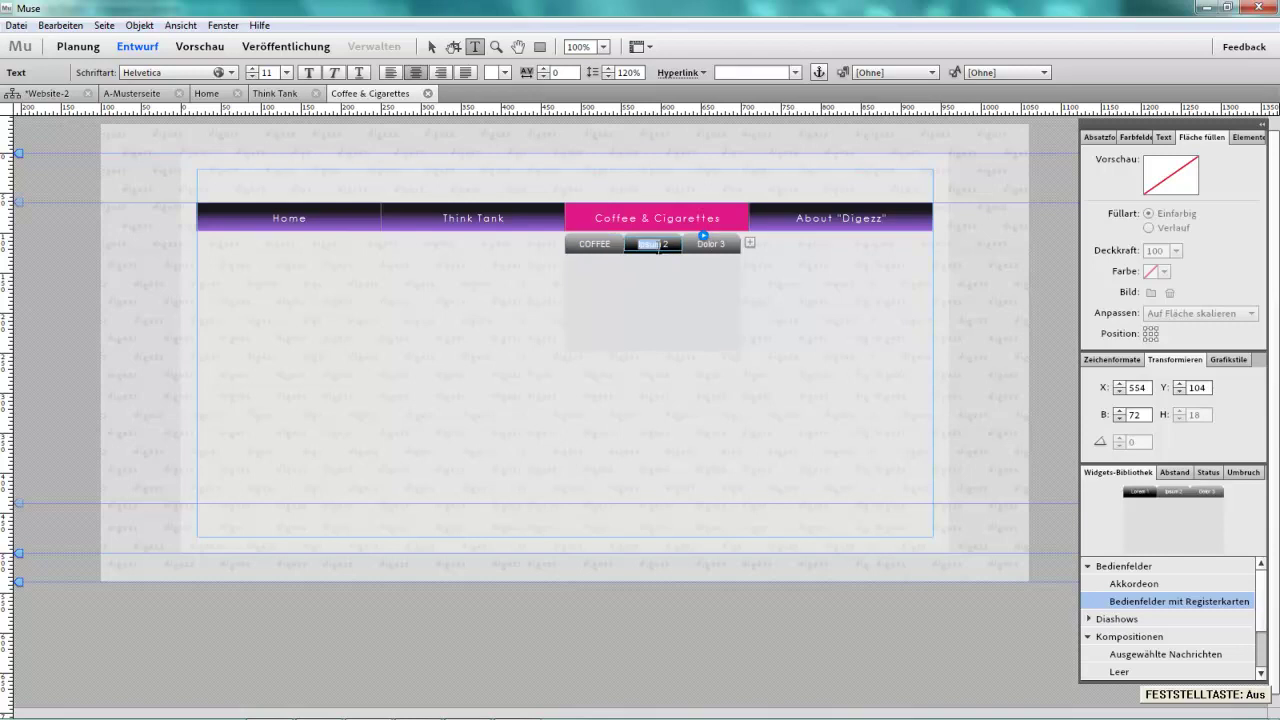
type("and")
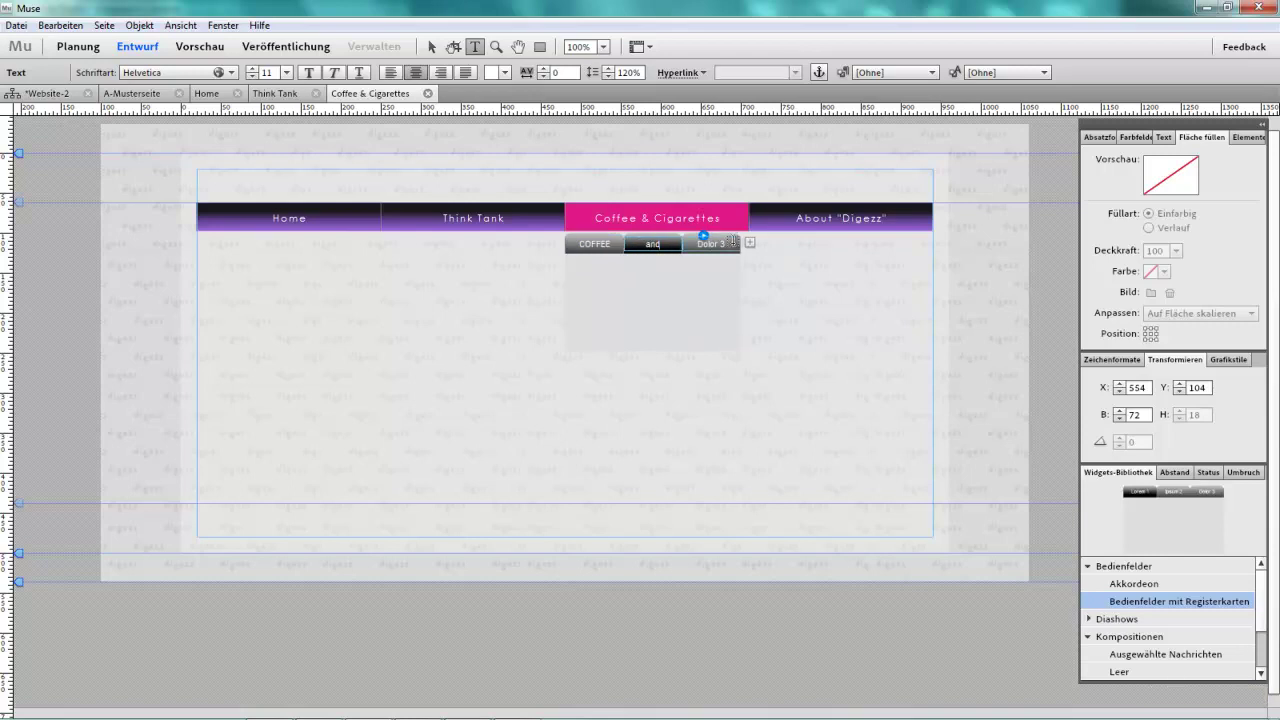
double_click(712, 245)
type("Cigarettes")
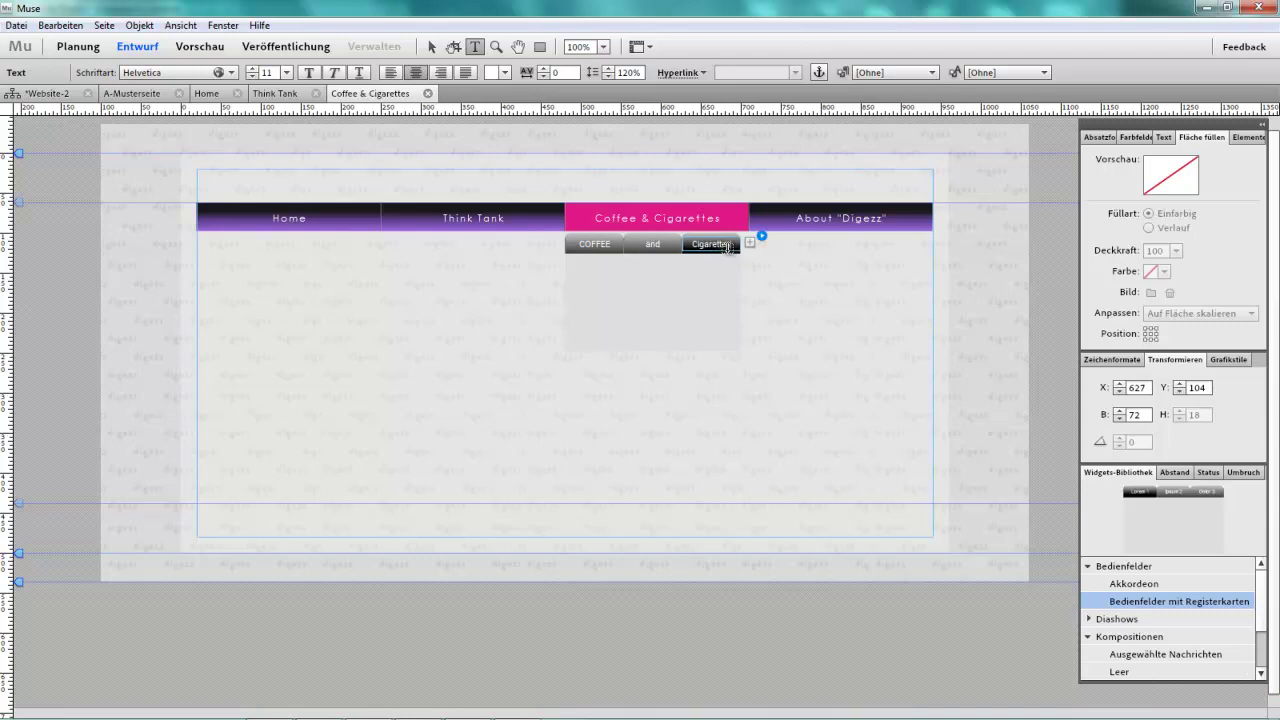
- Stretch the tabbed panel's content area downward to a height of about 312 px
left_click(432, 47)
left_click(670, 262)
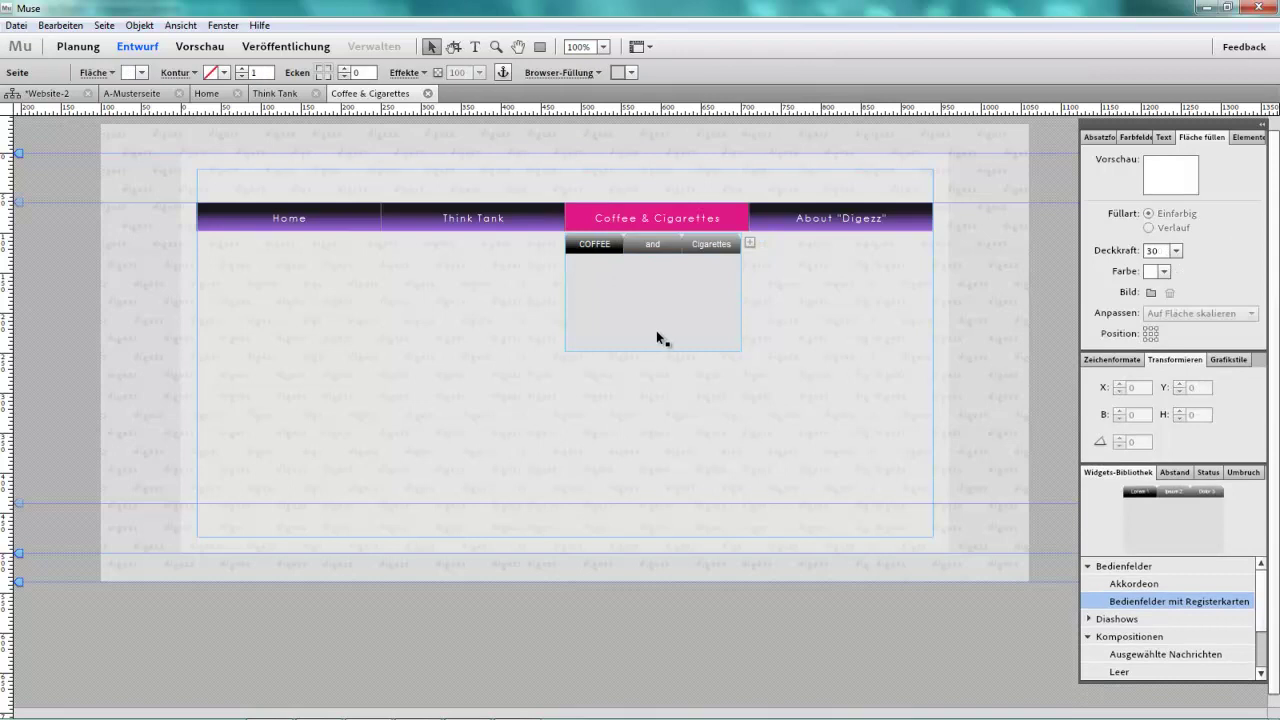
left_click_drag(653, 351, 655, 508)
- Lower the fill opacity of the tabbed panel's content area to 12 %
left_click(637, 367)
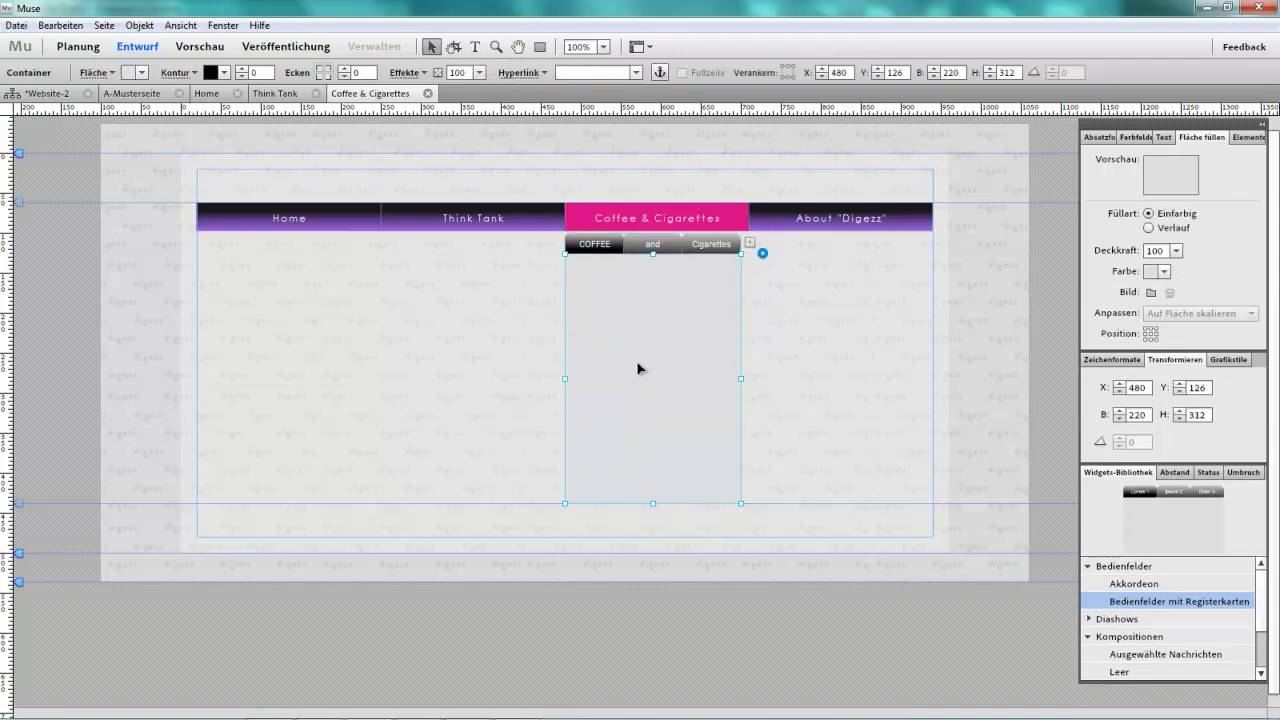
left_click(1176, 250)
left_click_drag(1226, 266, 1198, 266)
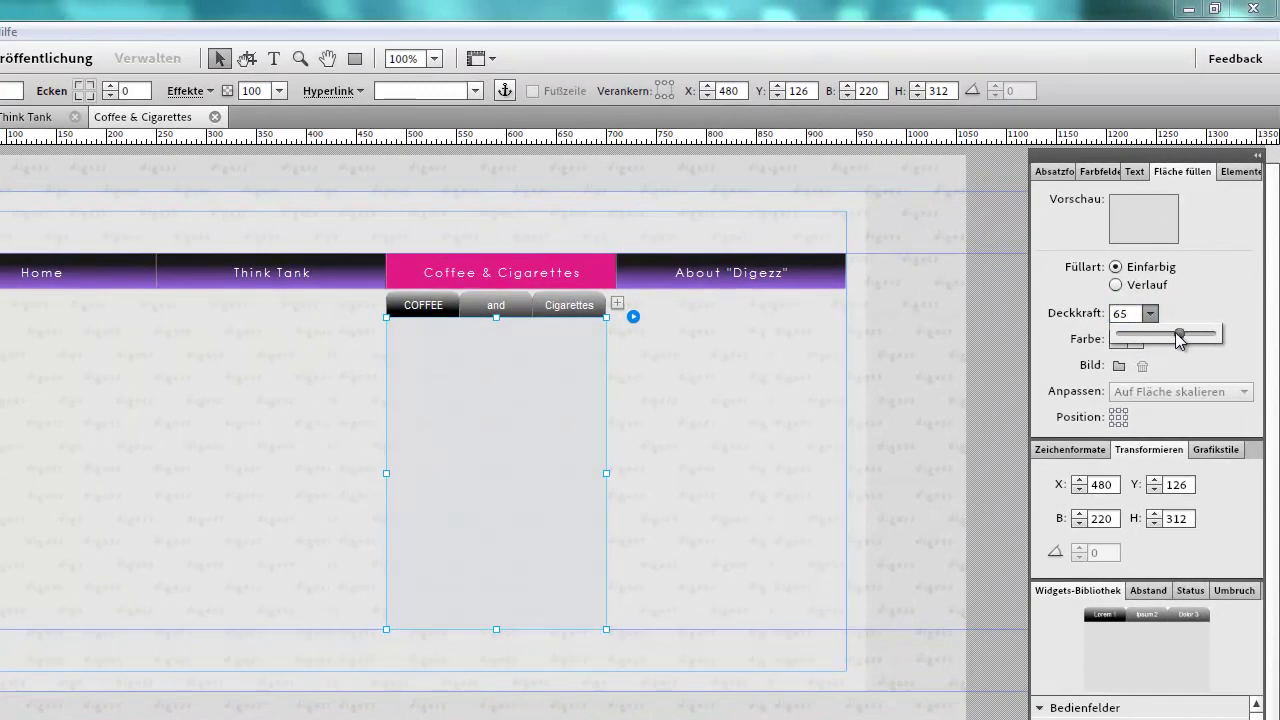
left_click_drag(1176, 331, 1131, 339)
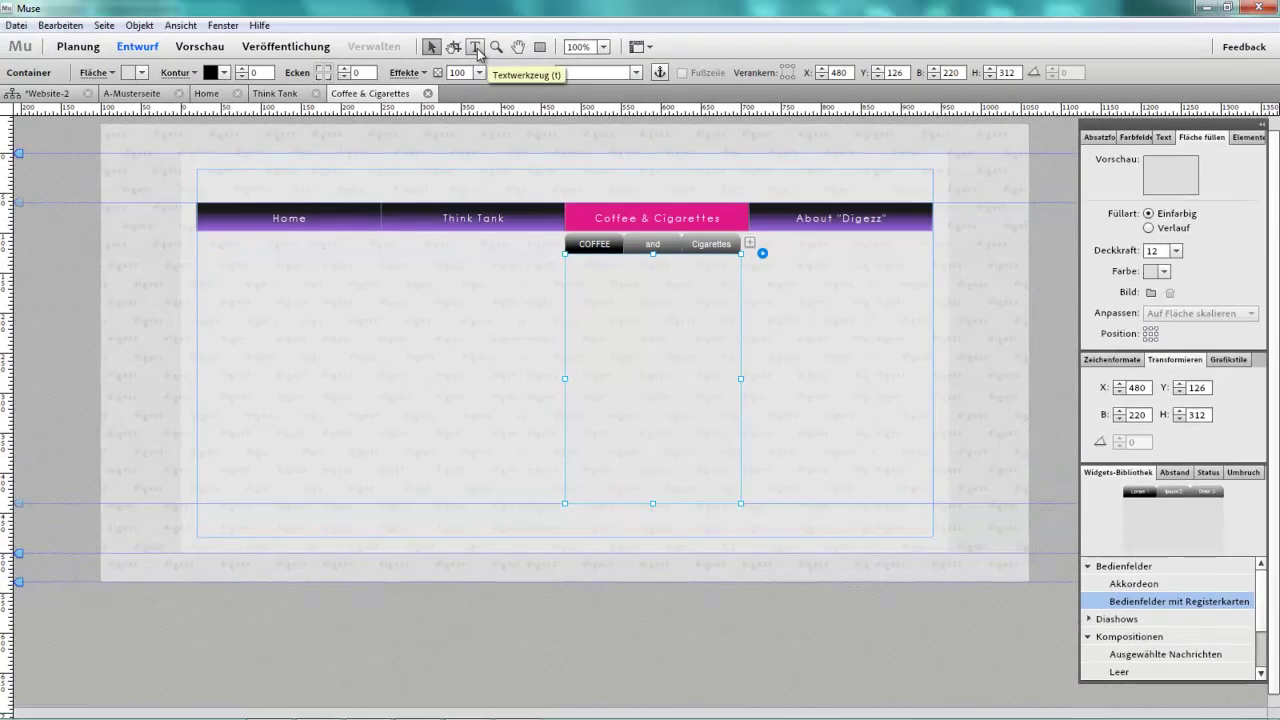
- Add a small text frame reading "Registerkarten" in the upper part of the COFFEE tab's content area
left_click(476, 48)
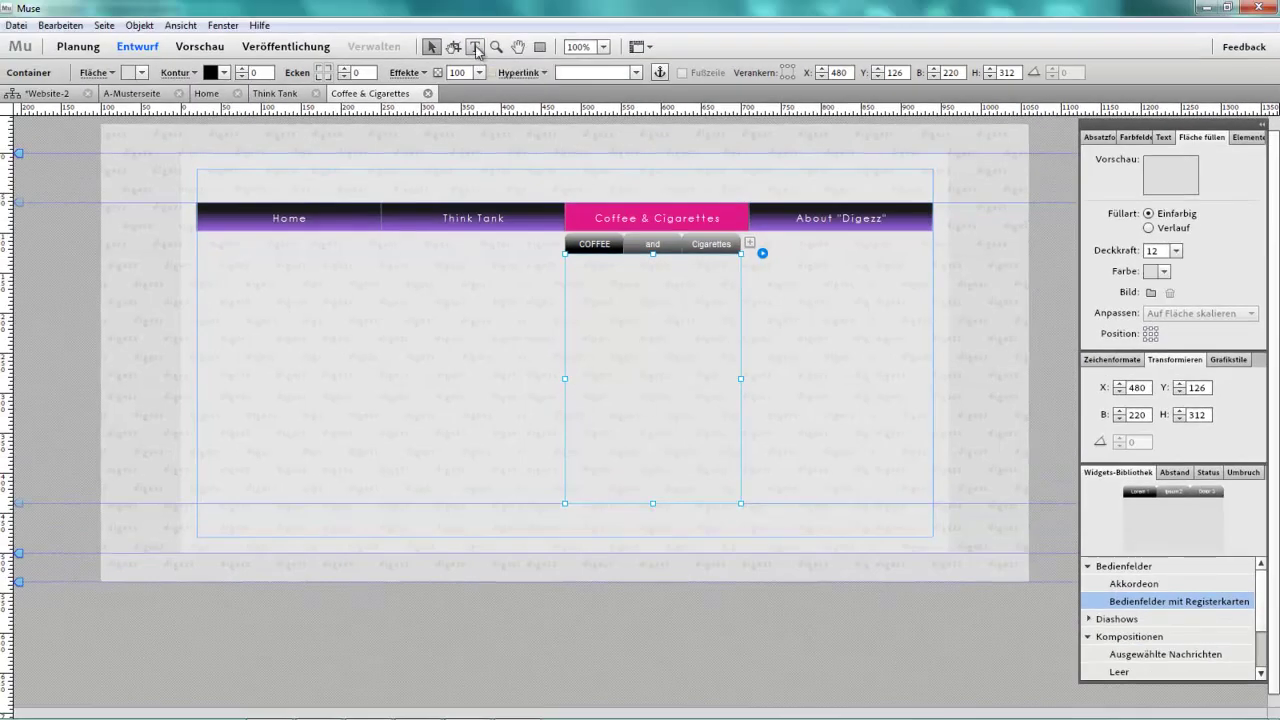
left_click(583, 310)
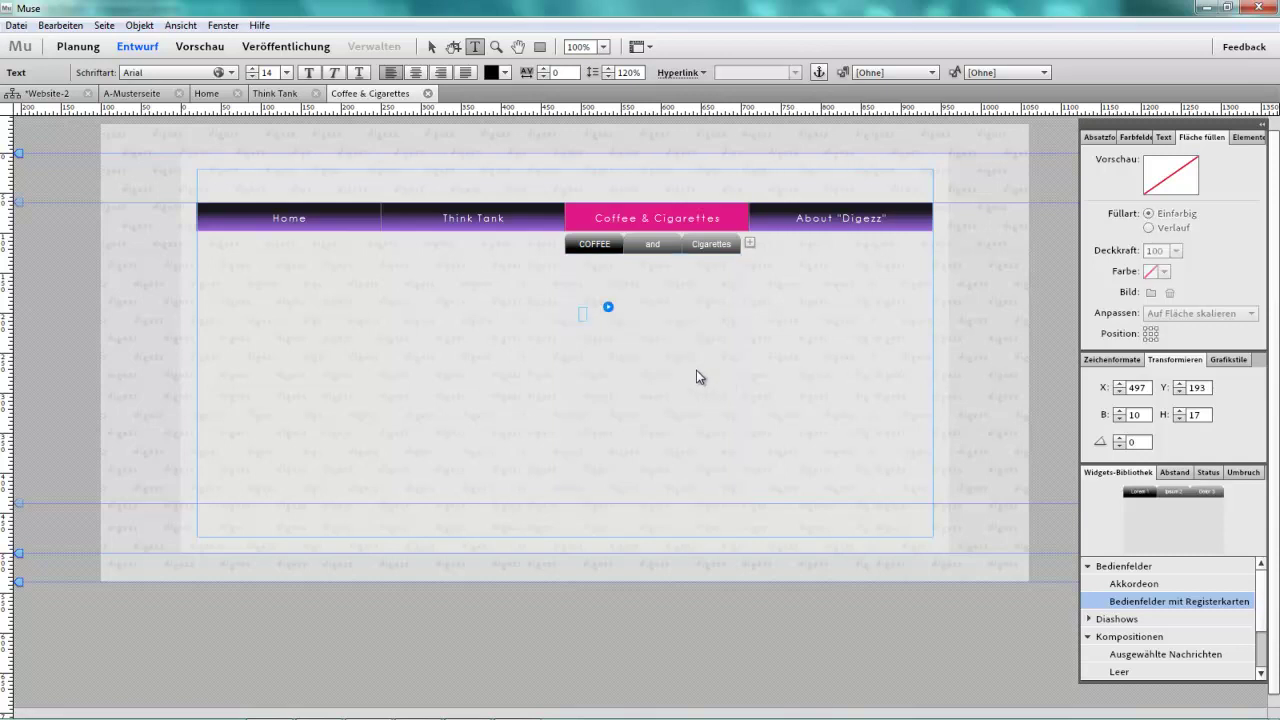
key("Escape")
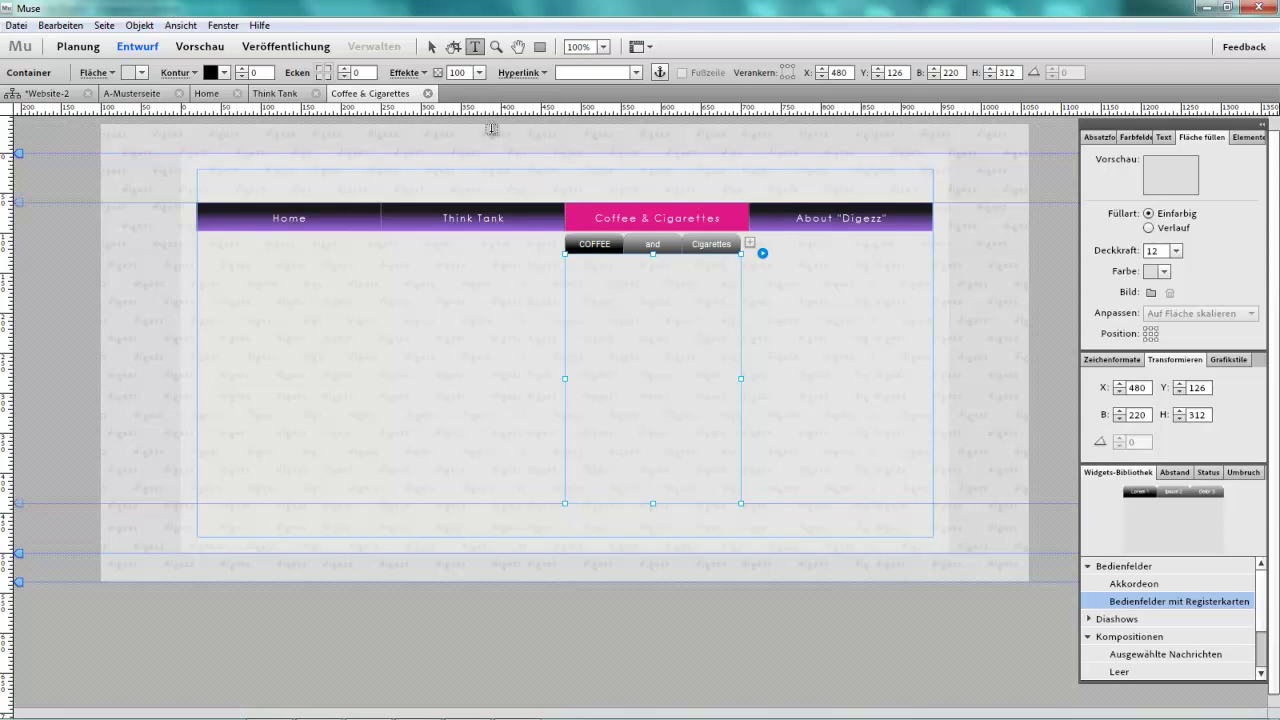
left_click(581, 297)
left_click_drag(587, 289, 641, 316)
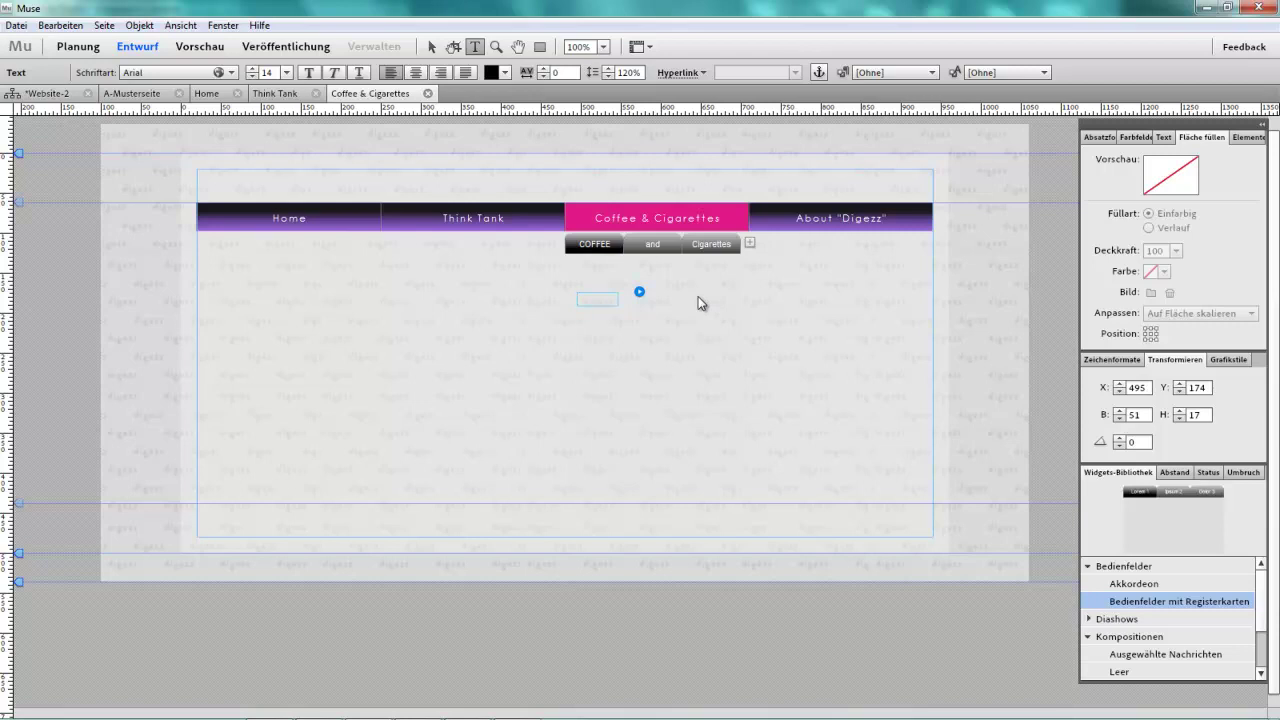
type("Registerkarten")
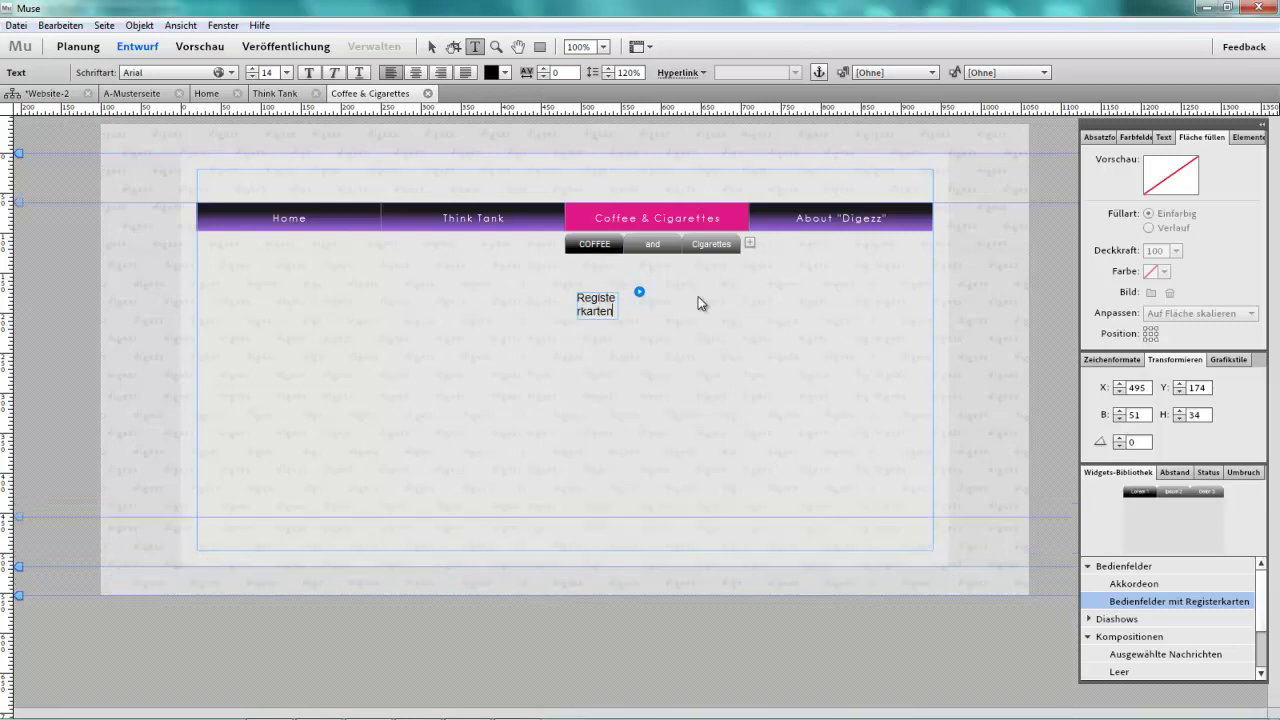
- Widen the "Registerkarten" text frame to about 95 px so the word fits on one line
left_click(432, 46)
left_click(648, 249)
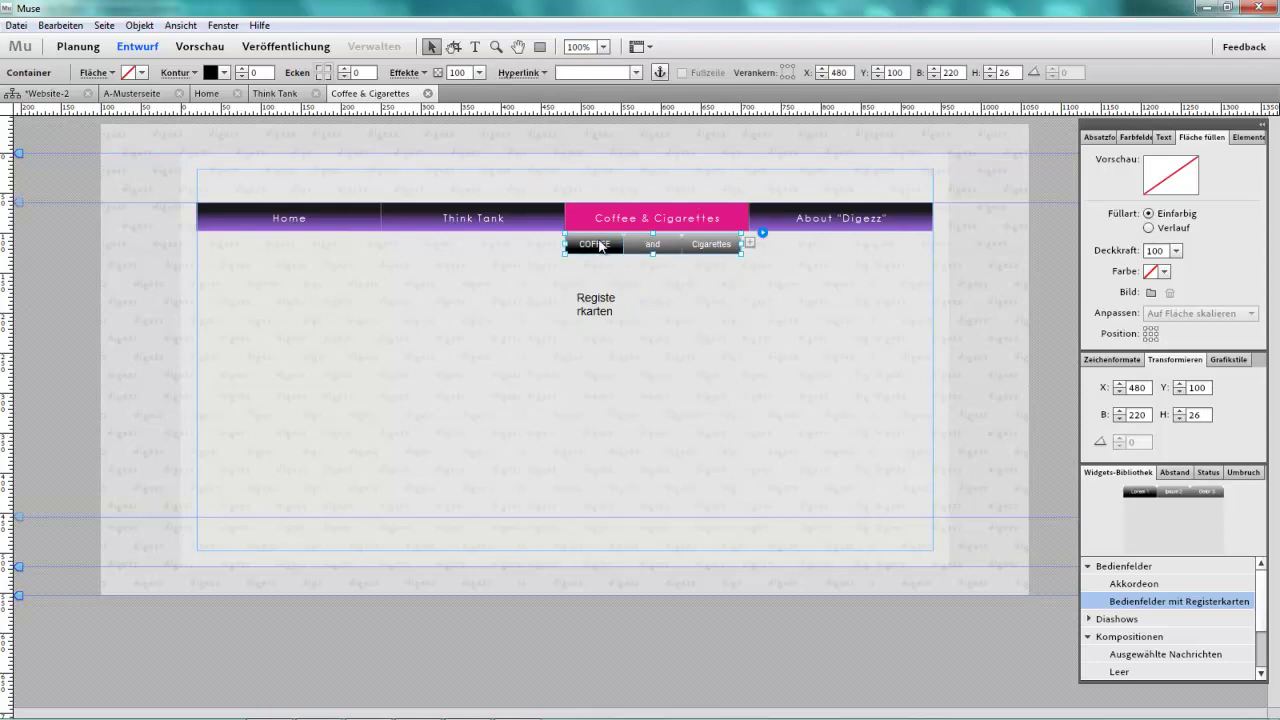
left_click(602, 310)
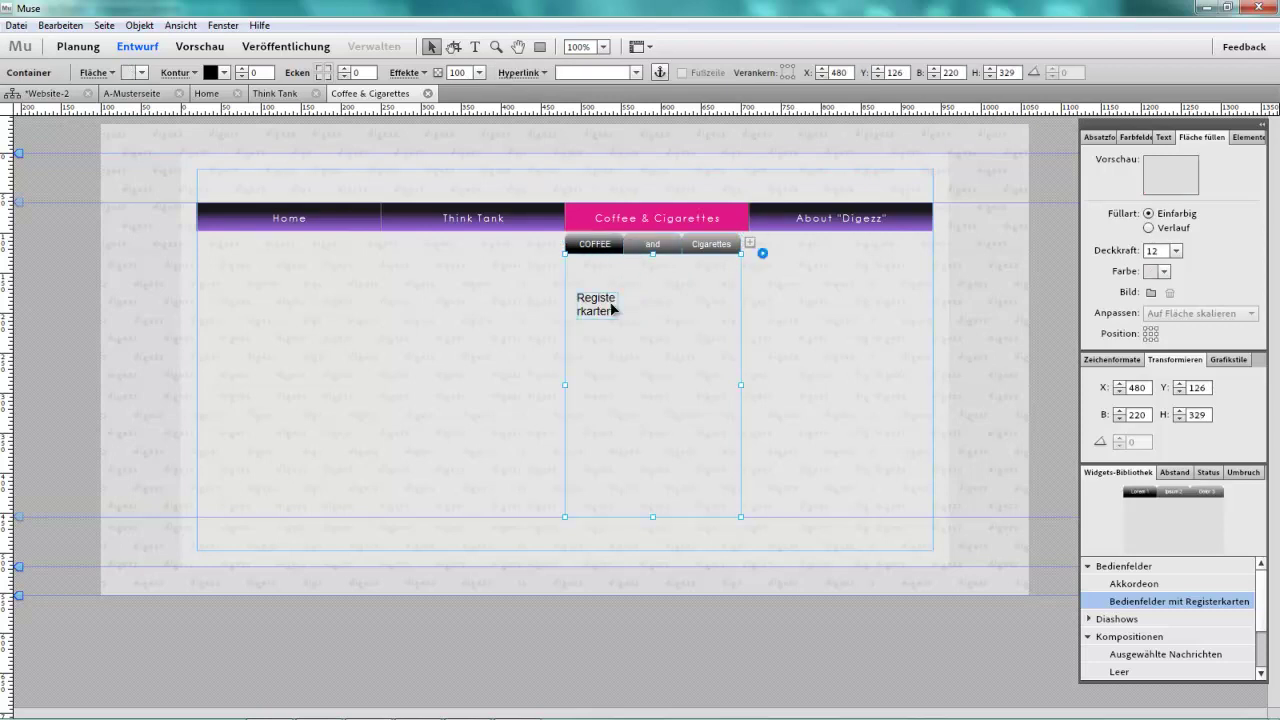
left_click_drag(619, 305, 656, 305)
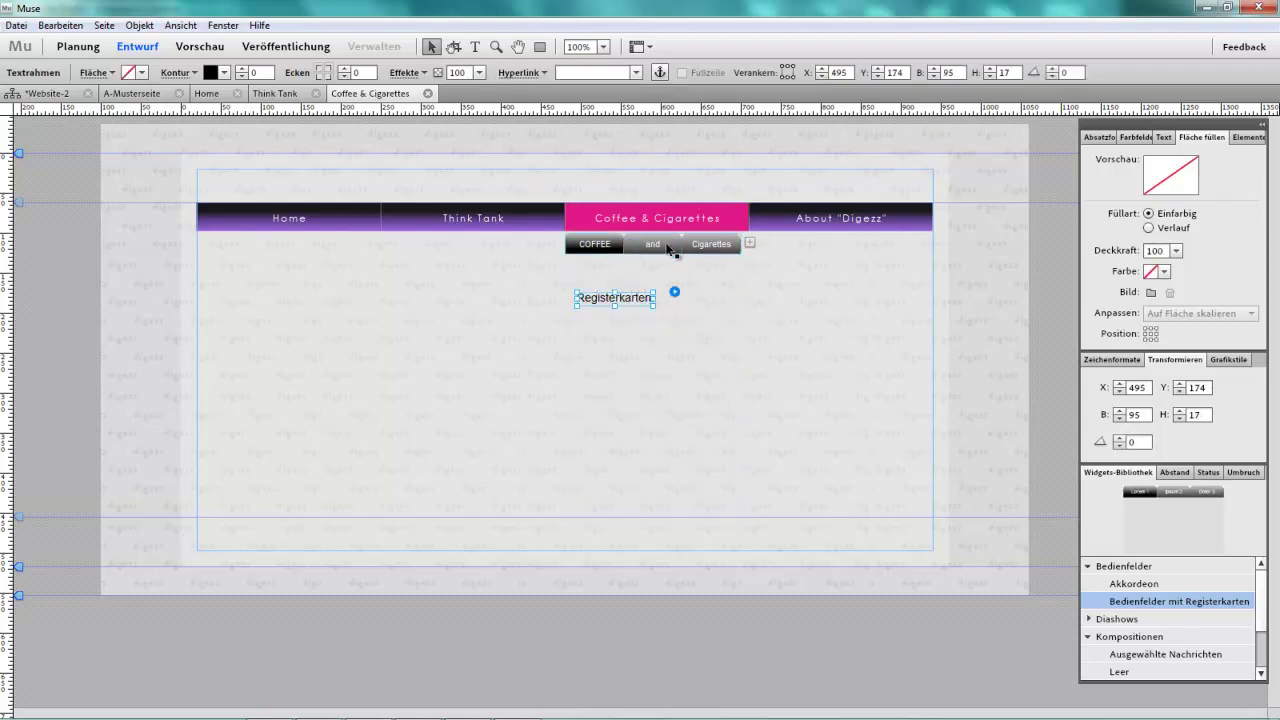
- Add a text frame about 132 px wide reading "...sind" to the content area of the "and" tab
left_click(664, 249)
left_click(475, 47)
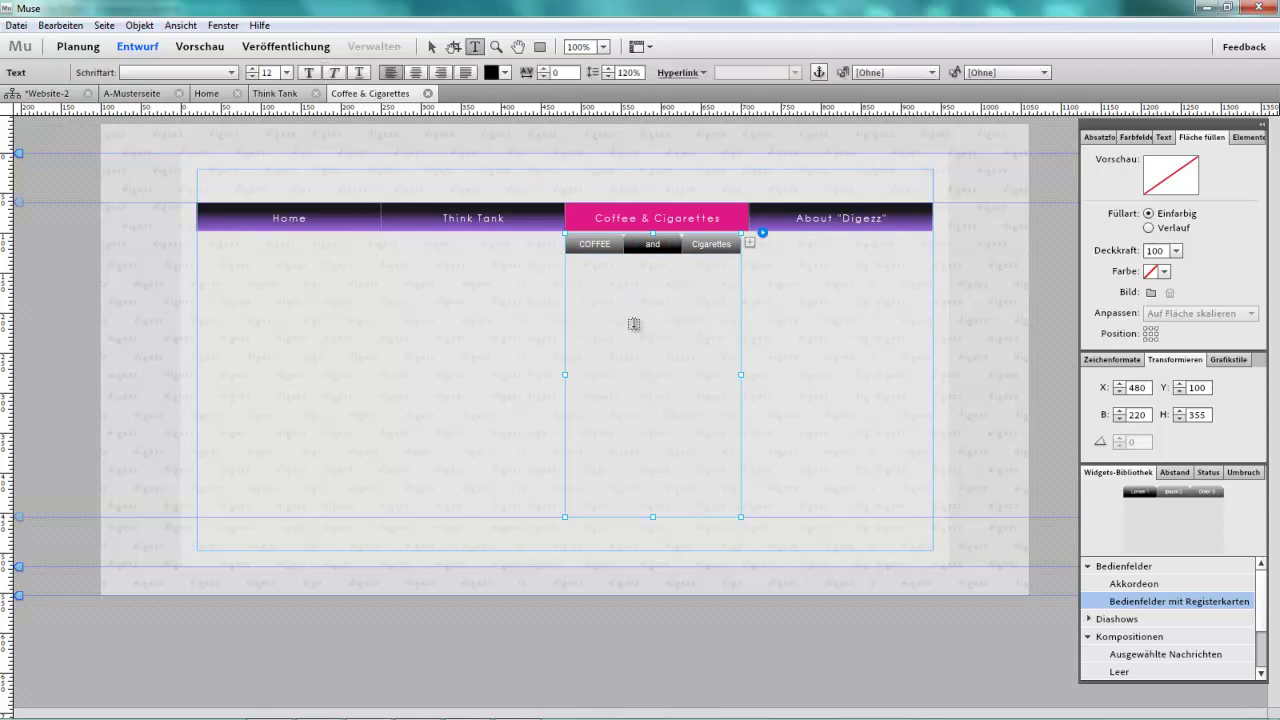
left_click_drag(578, 299, 683, 314)
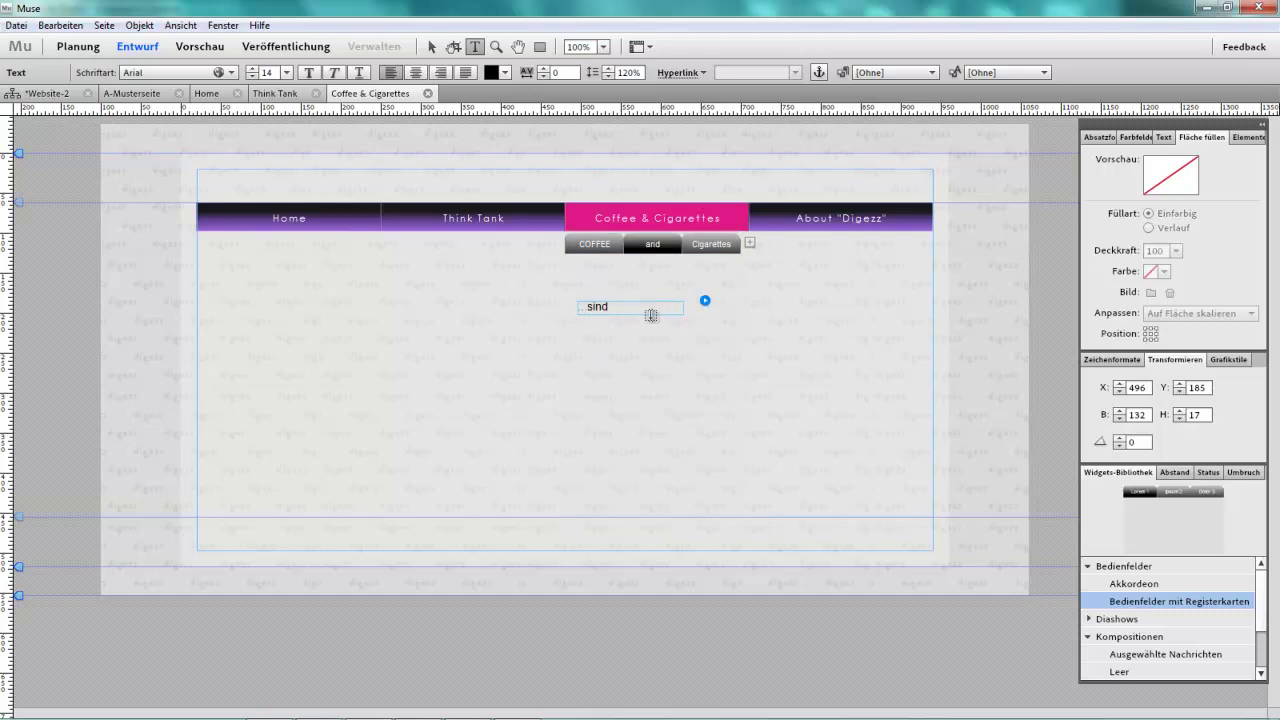
- Add a text frame about 168 px wide reading "cool!" to the content area of the Cigarettes tab
left_click(432, 47)
left_click(719, 248)
left_click(475, 47)
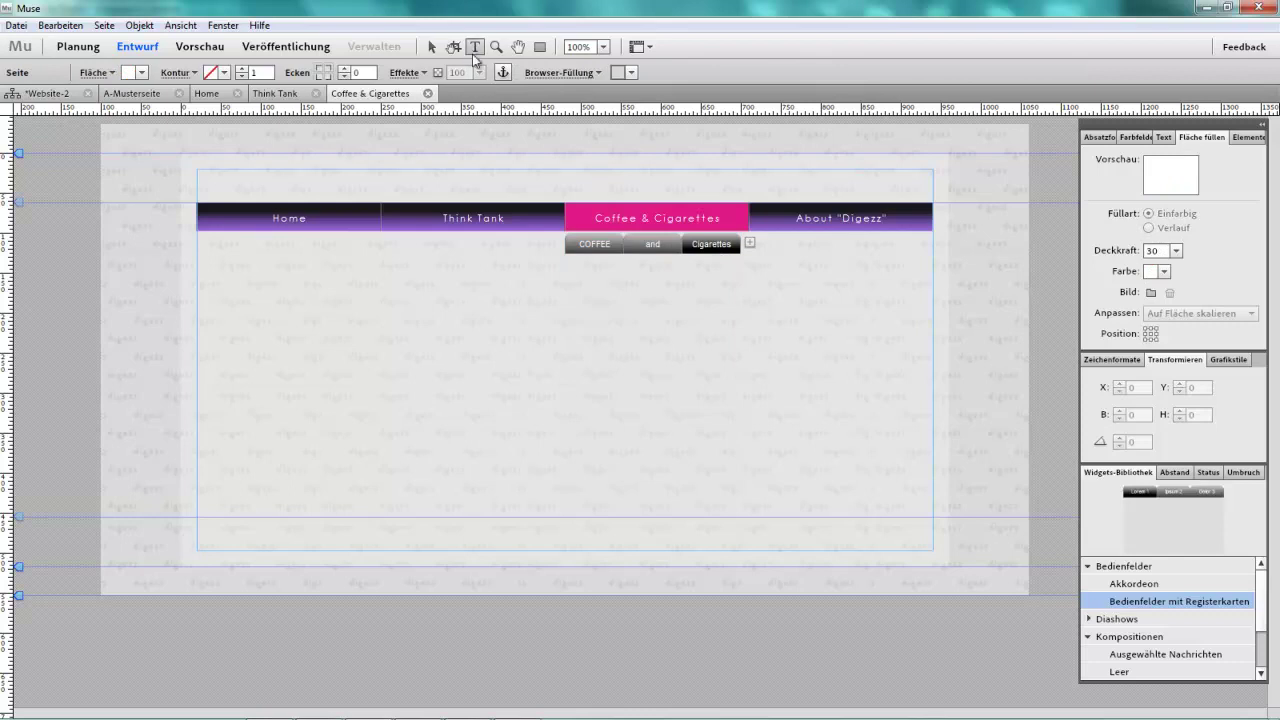
left_click_drag(582, 307, 716, 319)
type("cool")
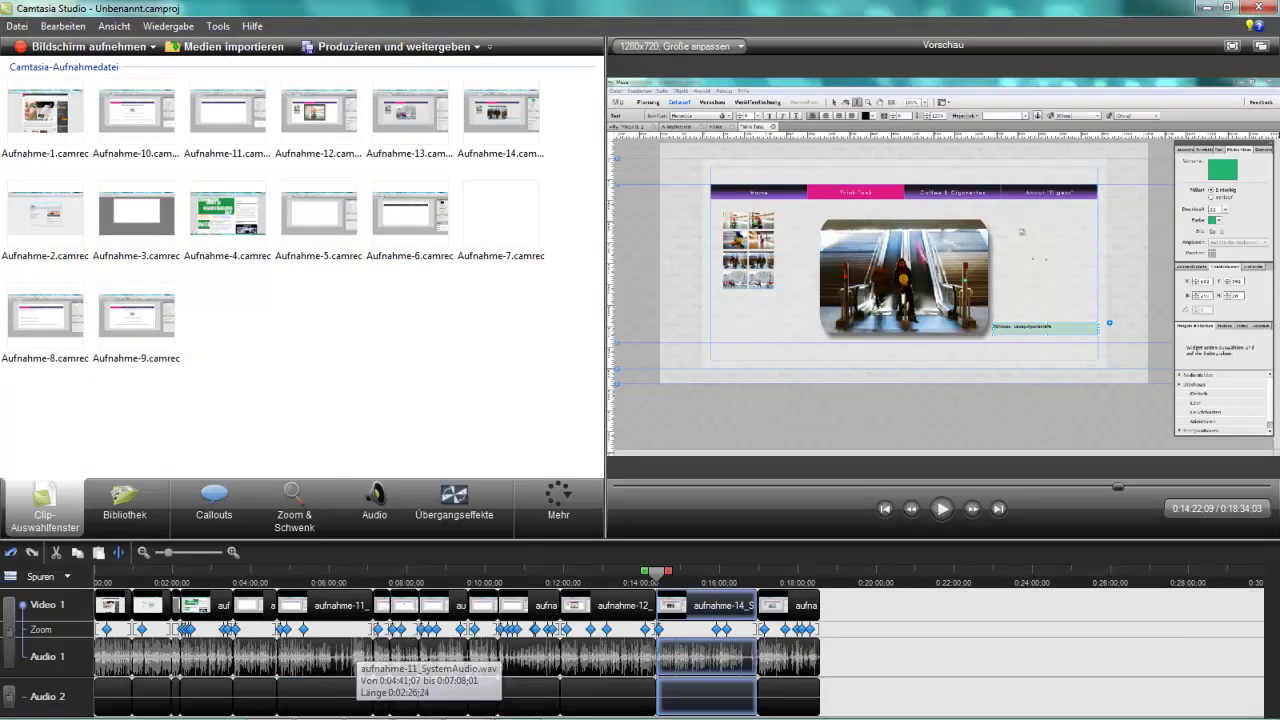
left_click(370, 707)
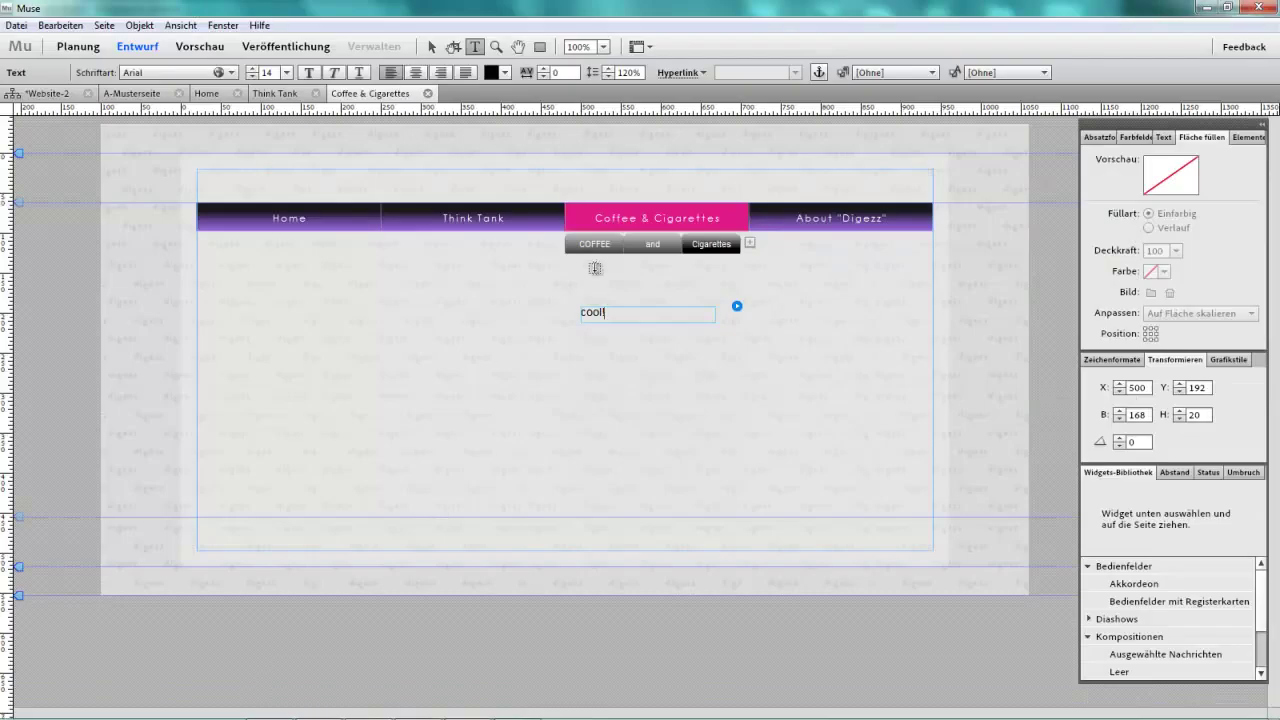
- Preview the Coffee & Cigarettes page and check the content of the "and" and "Cigarettes" tabs
left_click(192, 47)
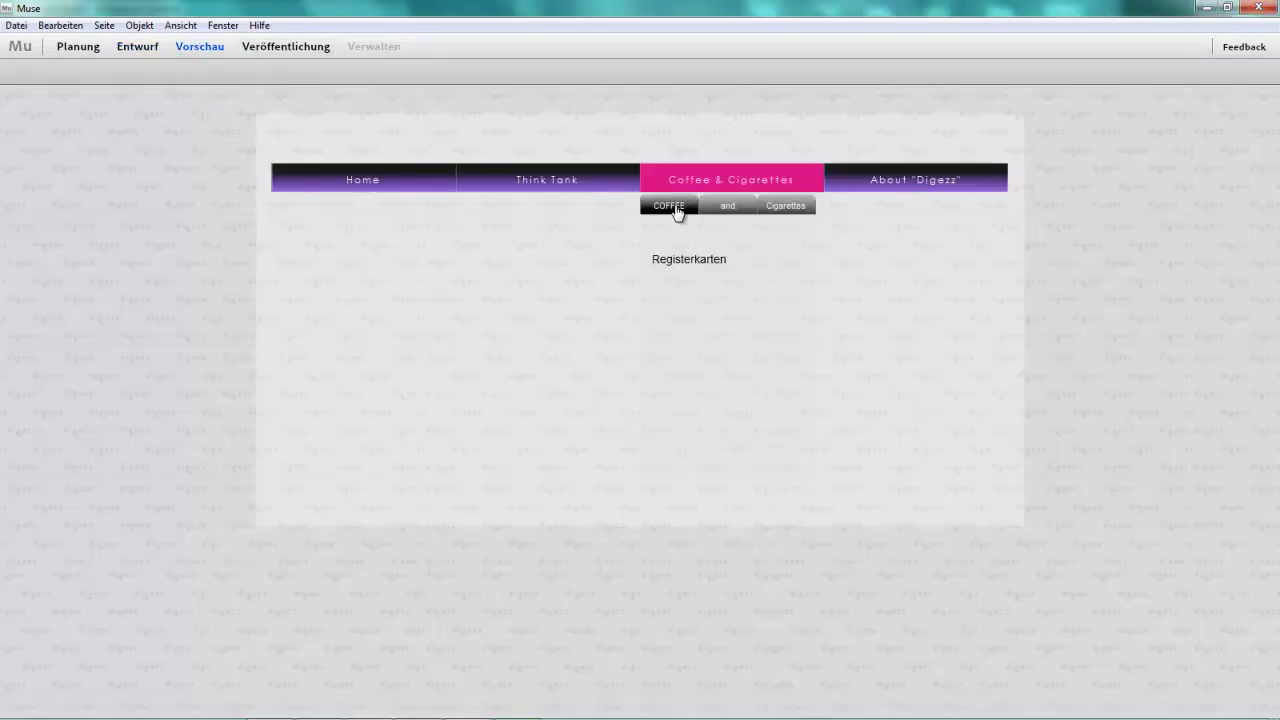
left_click(727, 207)
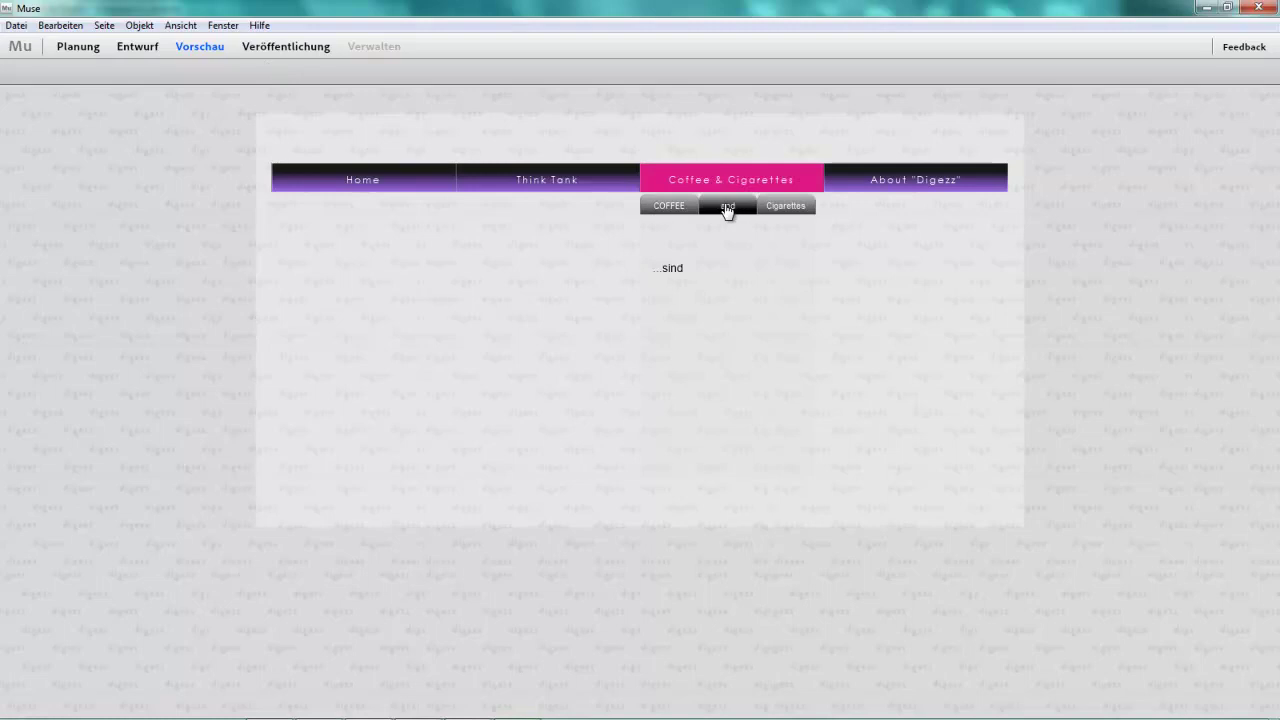
left_click(798, 208)
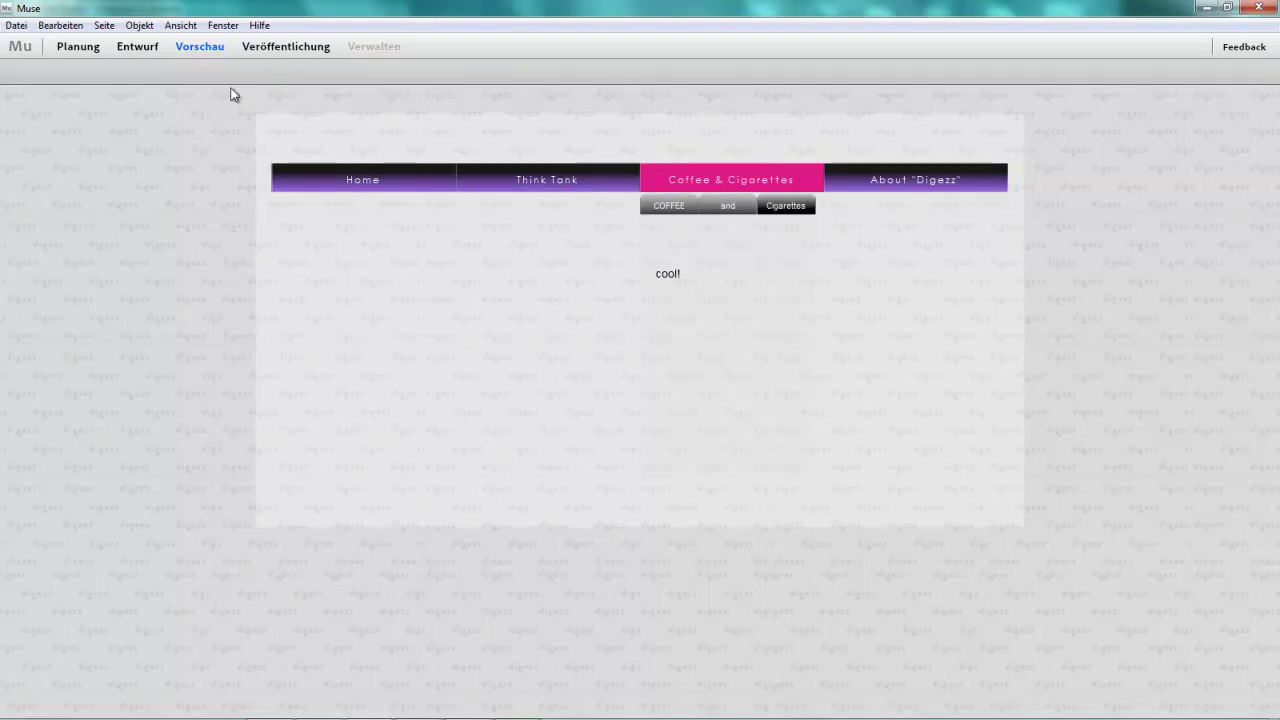
- Leave the preview and open the About "Digezz" page for editing from the site plan
left_click(145, 51)
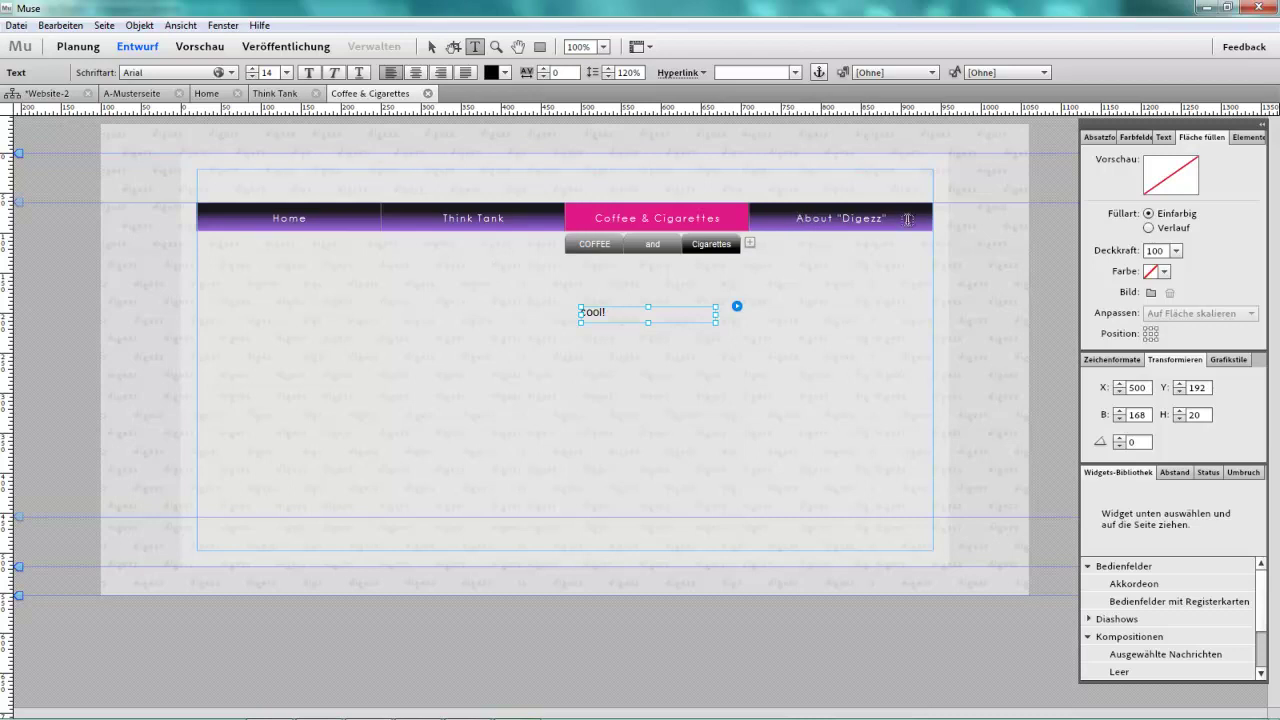
left_click(62, 96)
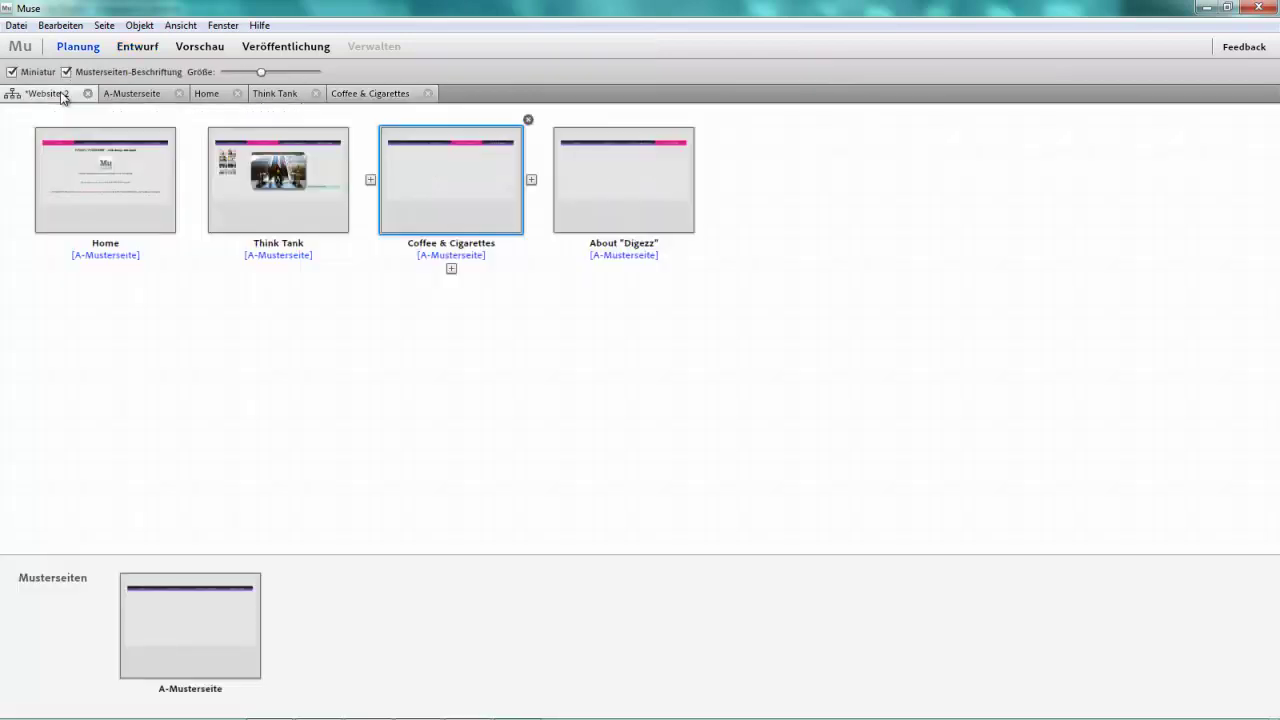
double_click(640, 191)
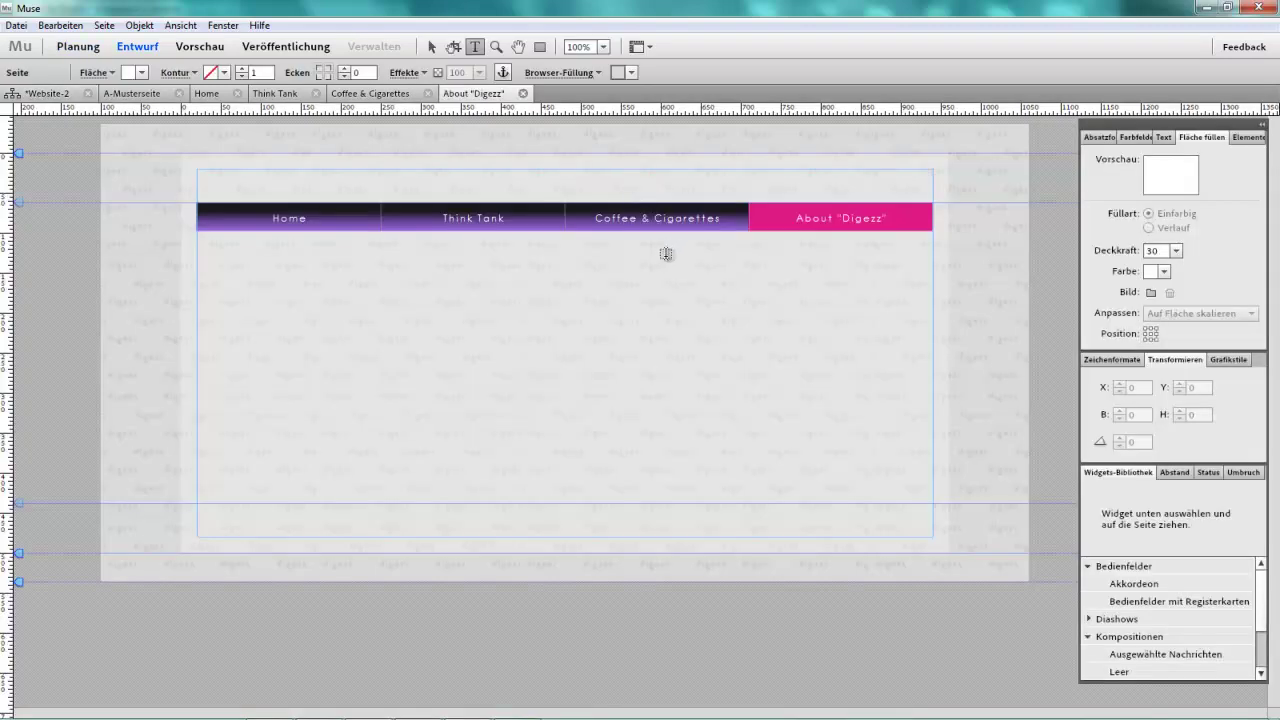
- Switch to Firefox, bring up the top of the Digezz homepage and select its web address
mouse_move(276, 710)
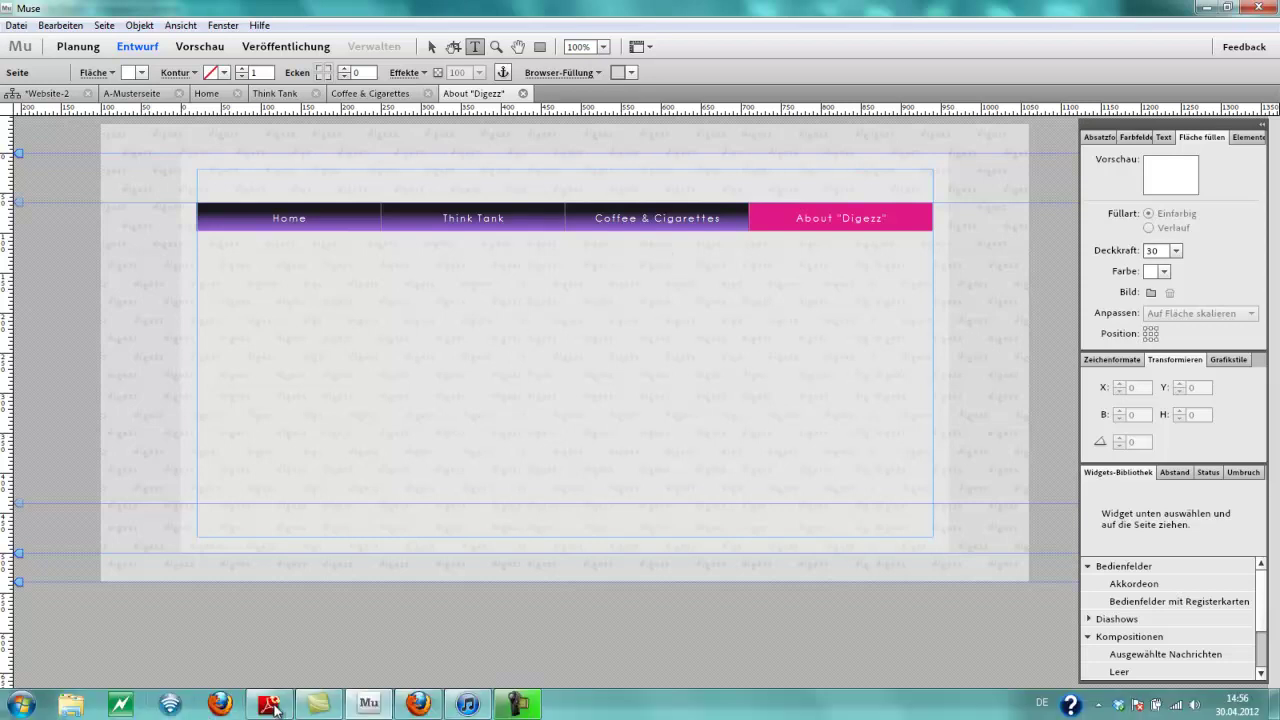
left_click(418, 704)
left_click(652, 57)
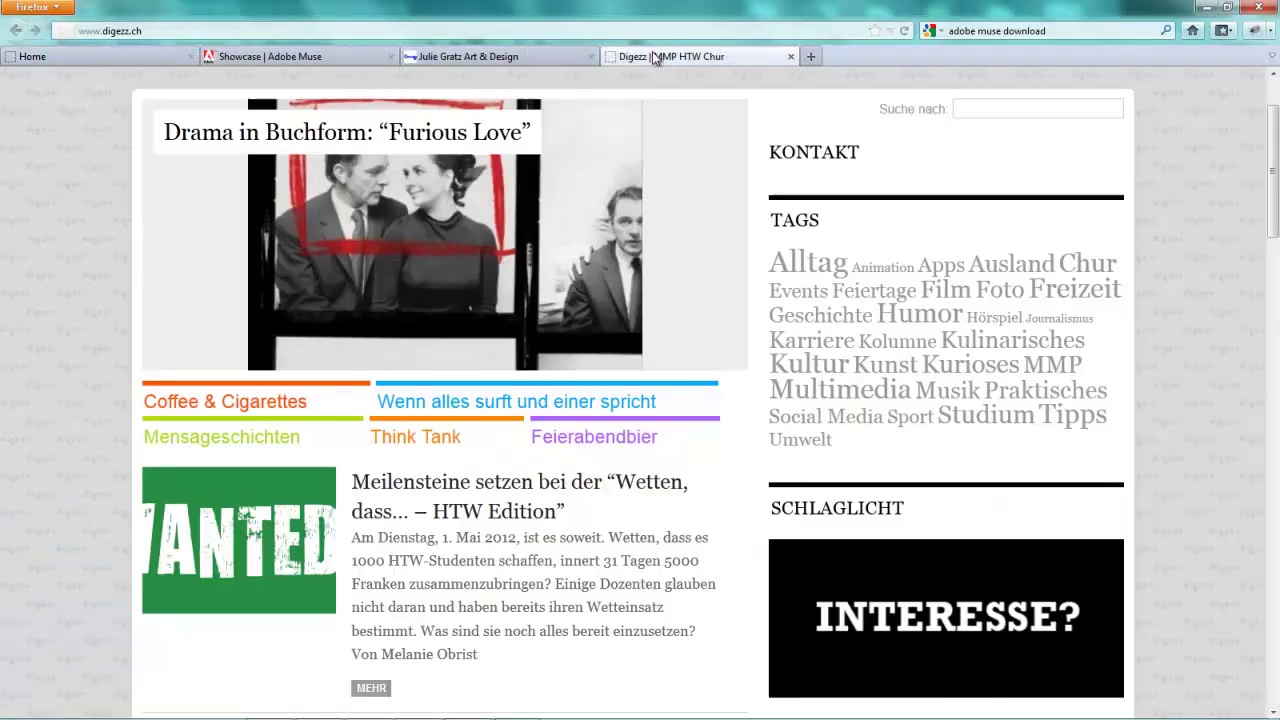
scroll(352, 190, "up", 2)
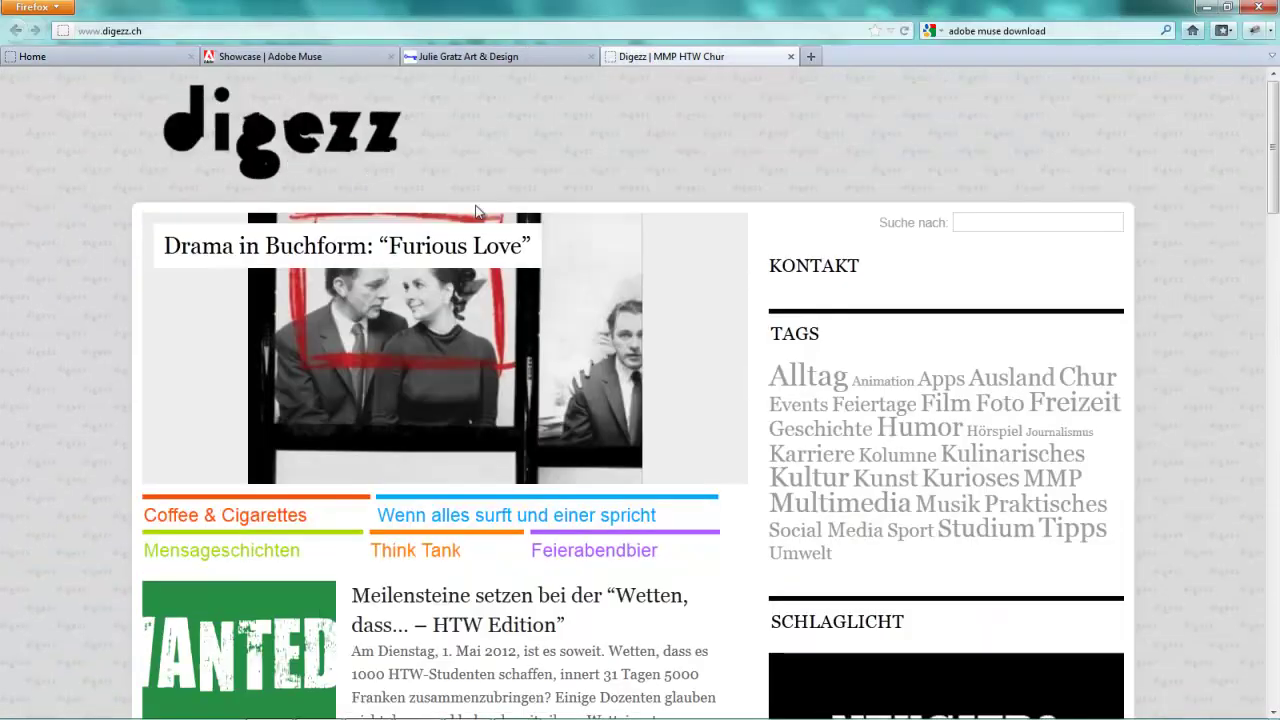
left_click(160, 31)
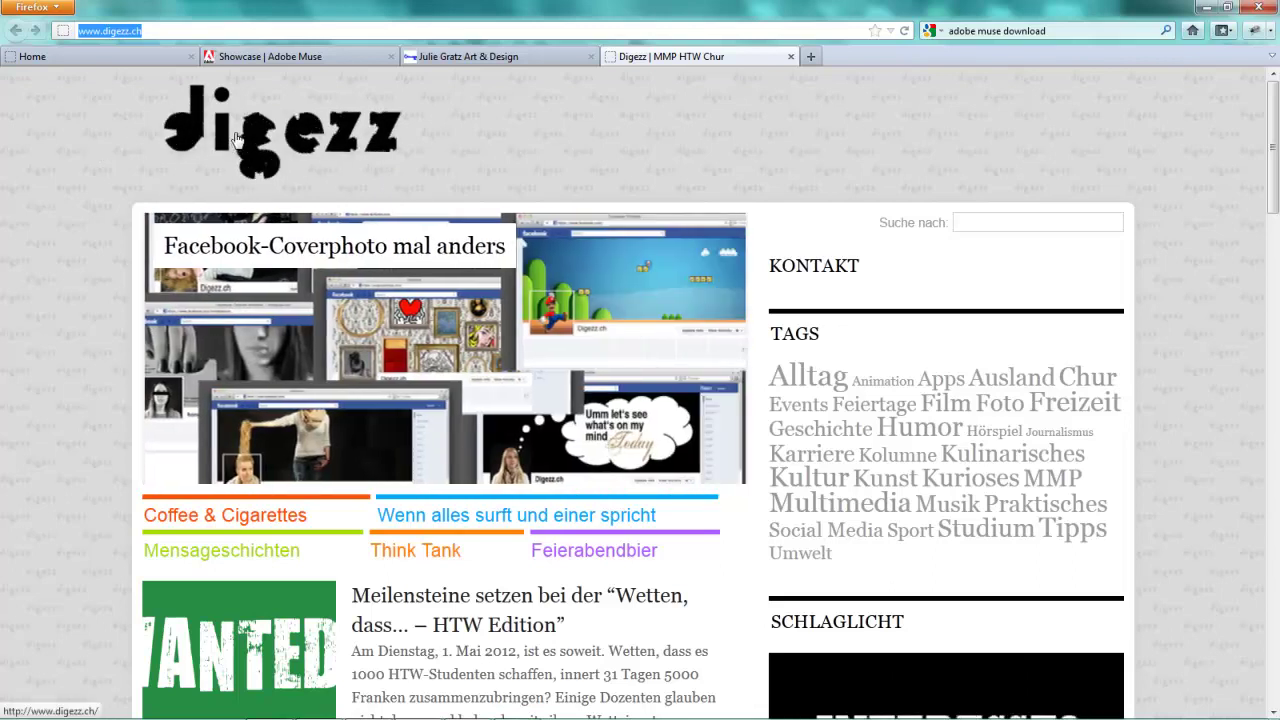
- Show the source code of the Digezz homepage and copy the site-title span block containing the digezz_logo2b.gif link and image
right_click(72, 245)
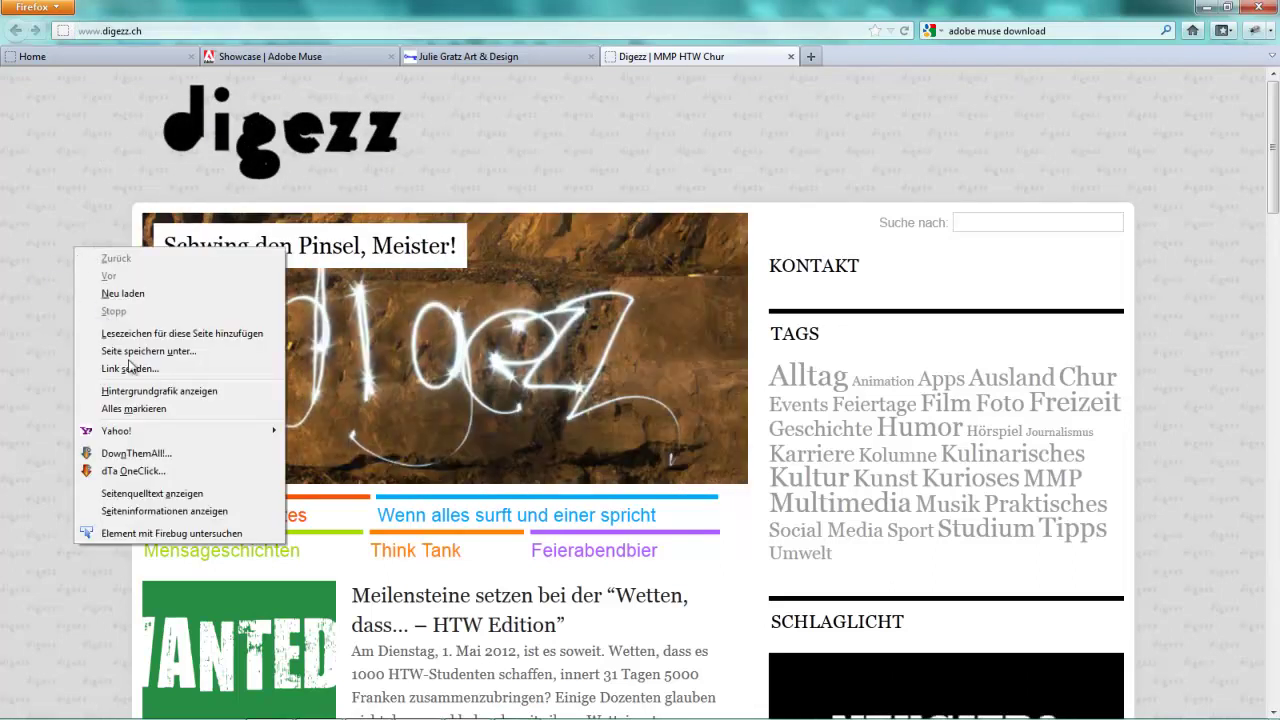
left_click(182, 495)
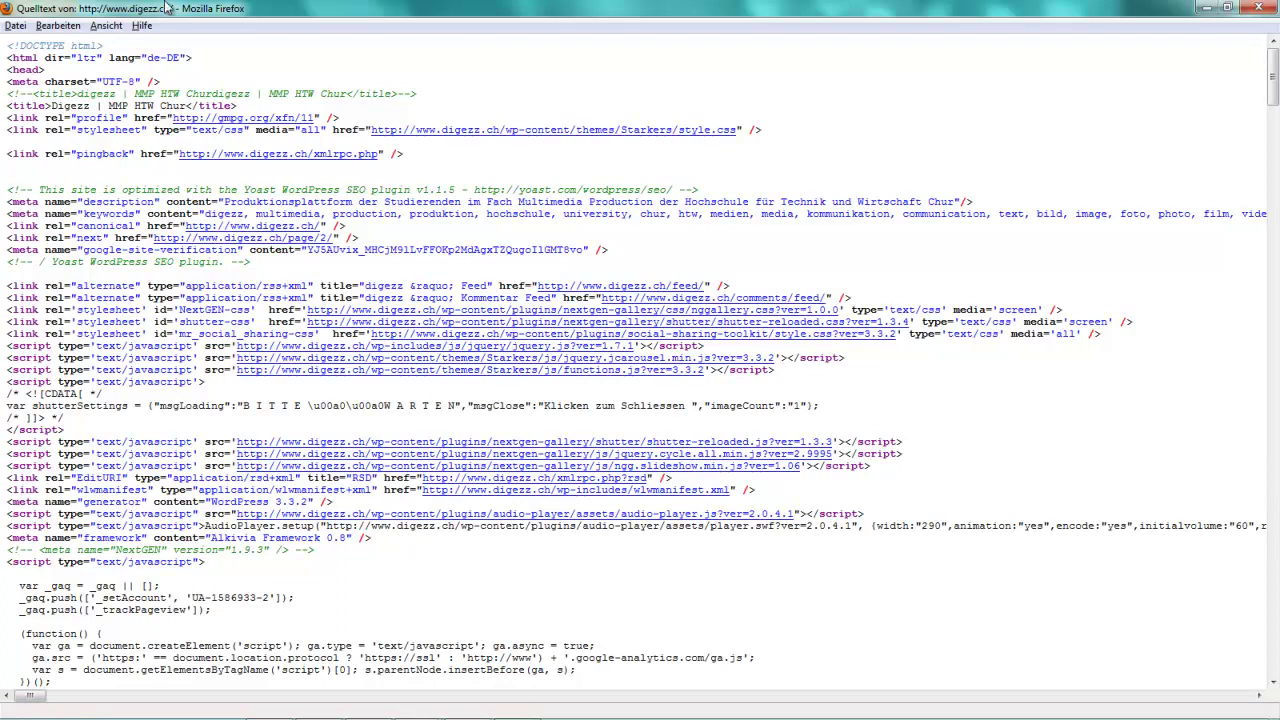
left_click(60, 26)
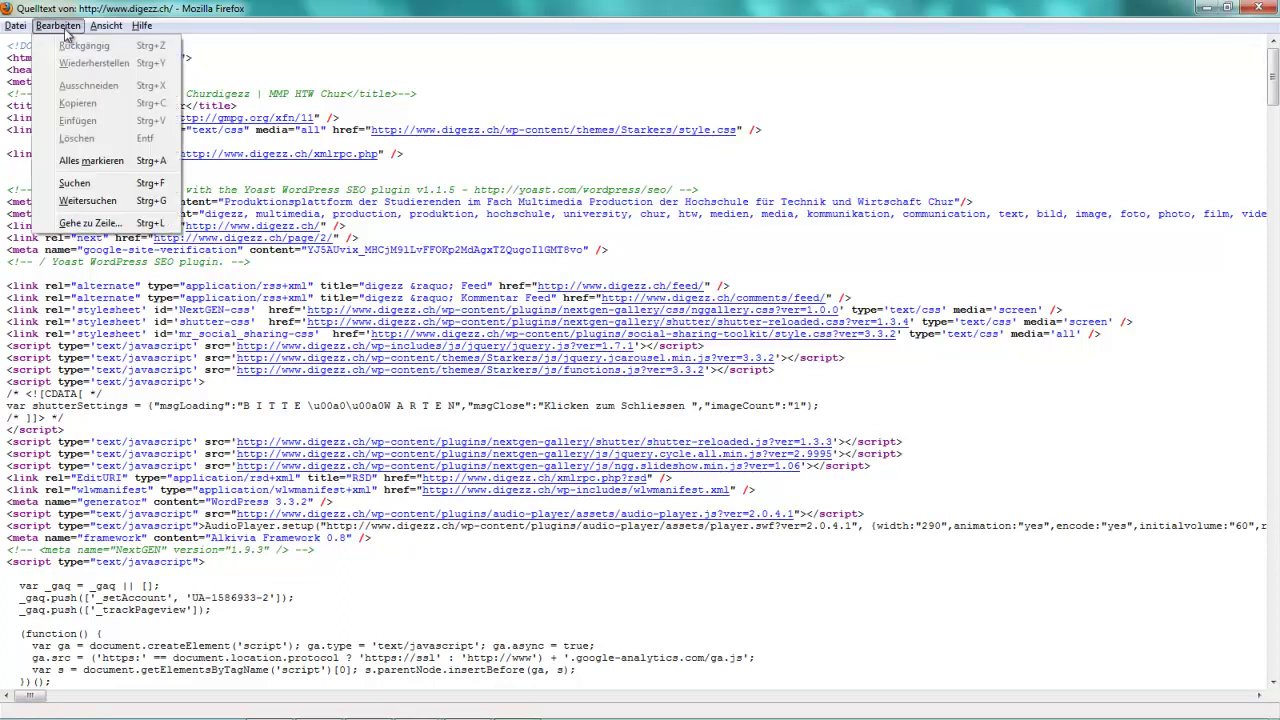
left_click(90, 222)
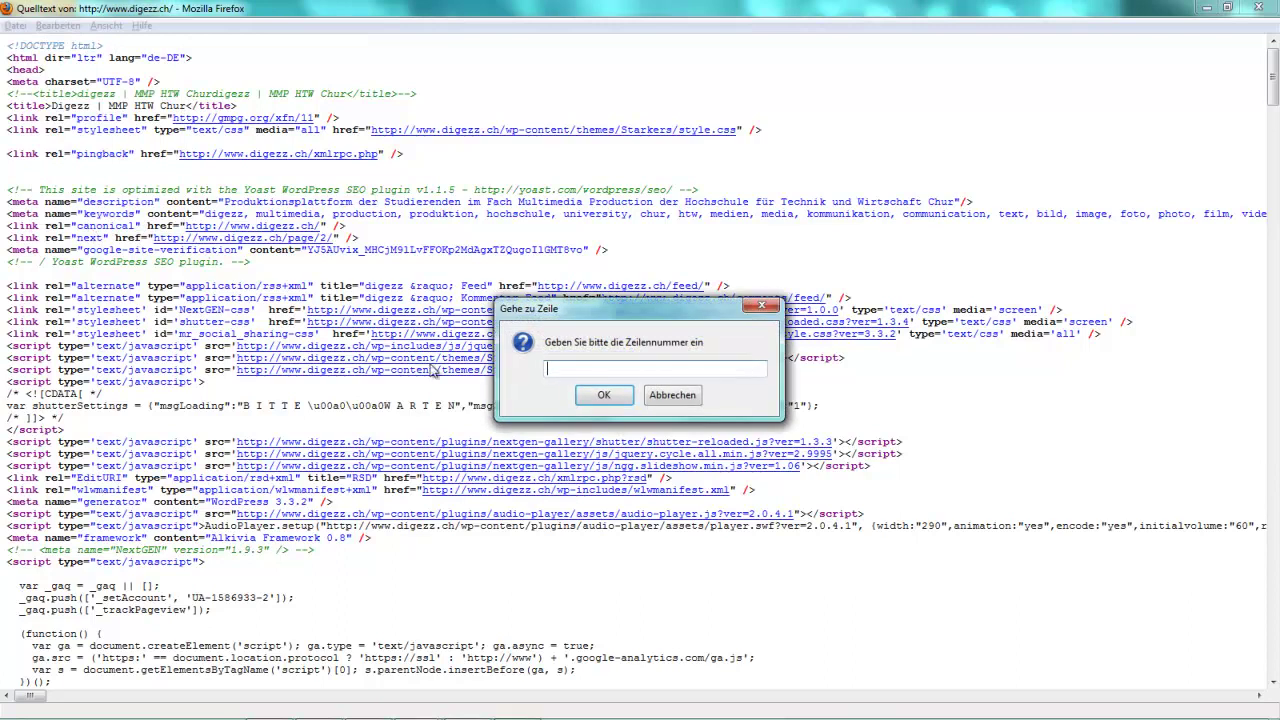
key("Return")
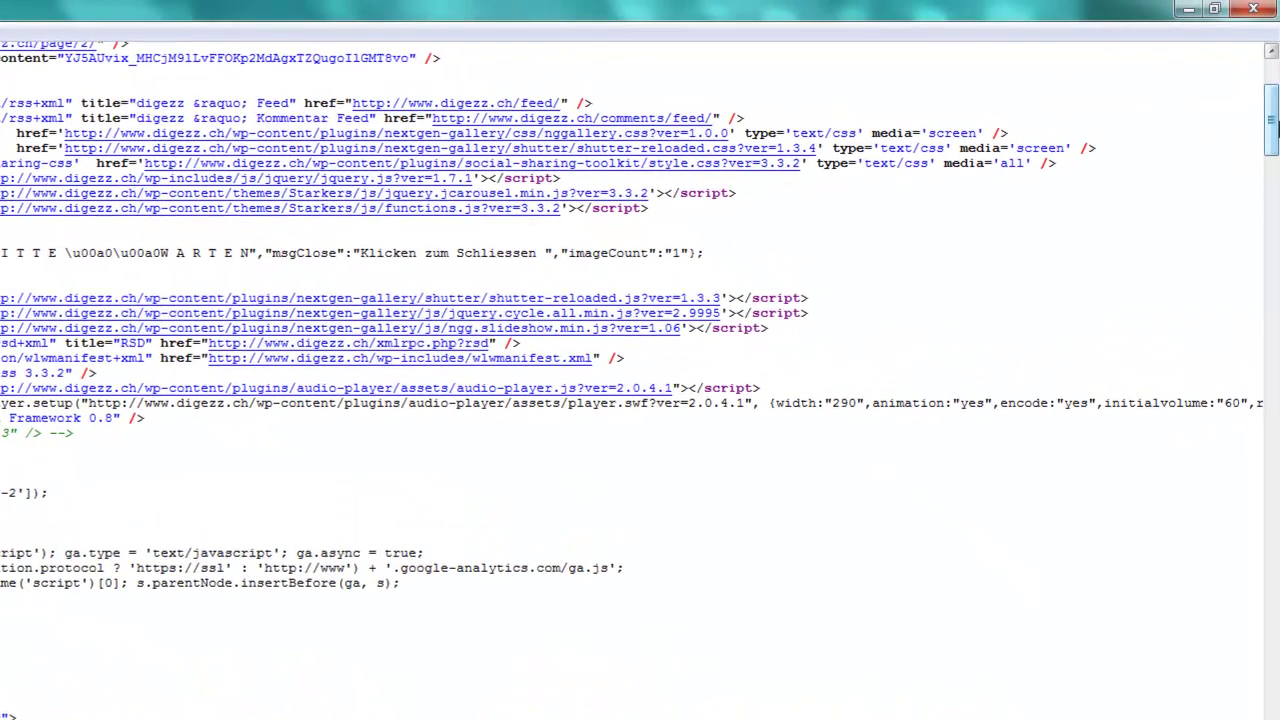
scroll(1275, 117, "down", 2)
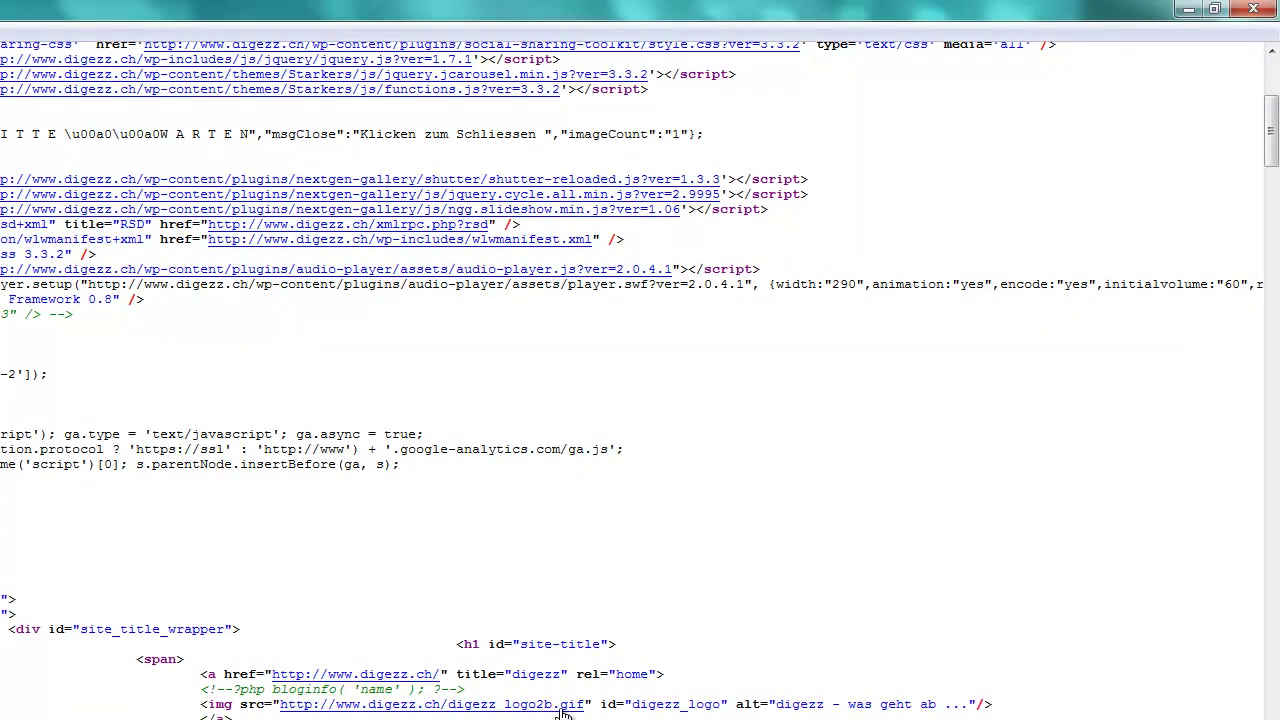
left_click_drag(432, 569, 36, 484)
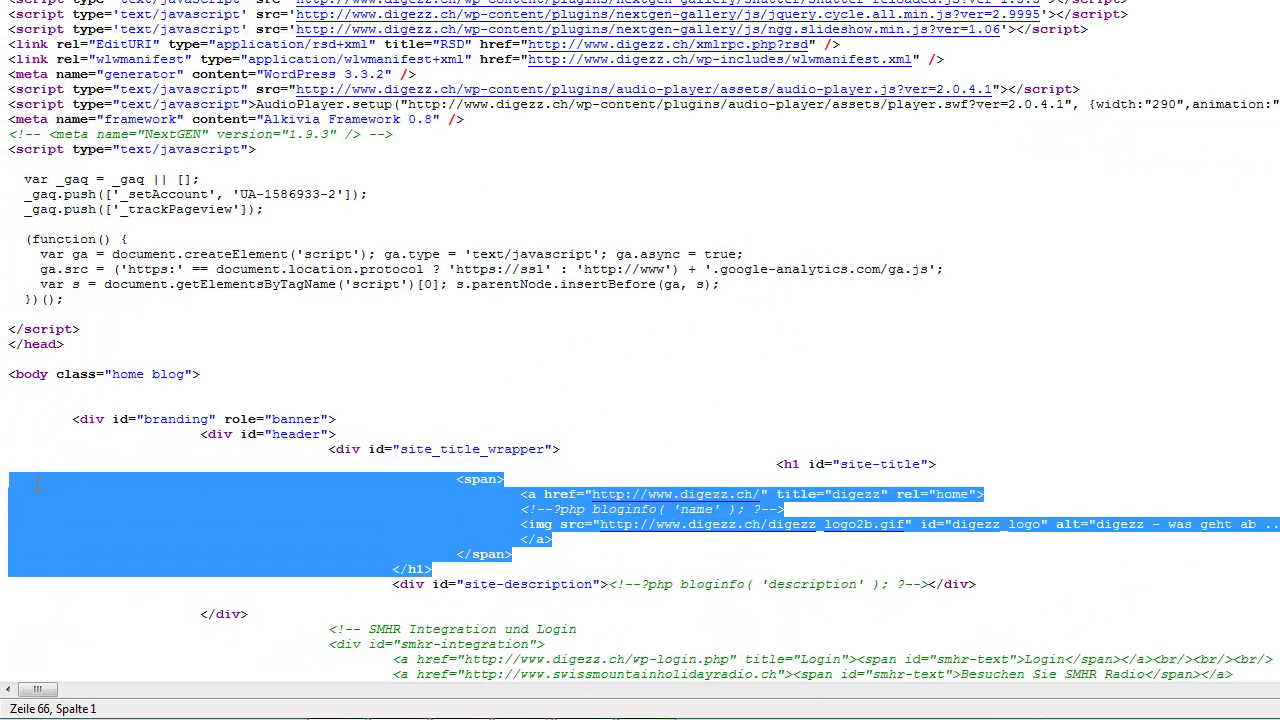
left_click_drag(536, 556, 4, 489)
key("ctrl+c")
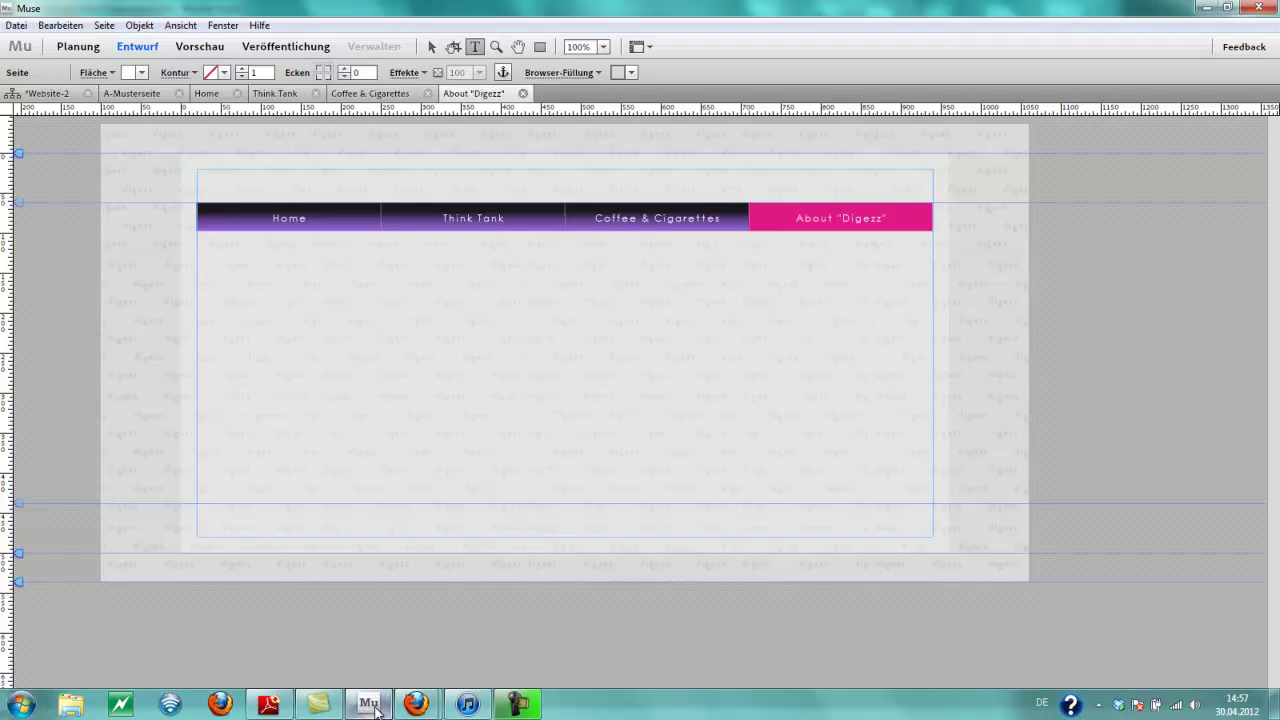
- Switch to Muse and insert an HTML object on the About "Digezz" page, replacing its placeholder text with the copied logo code
left_click(369, 704)
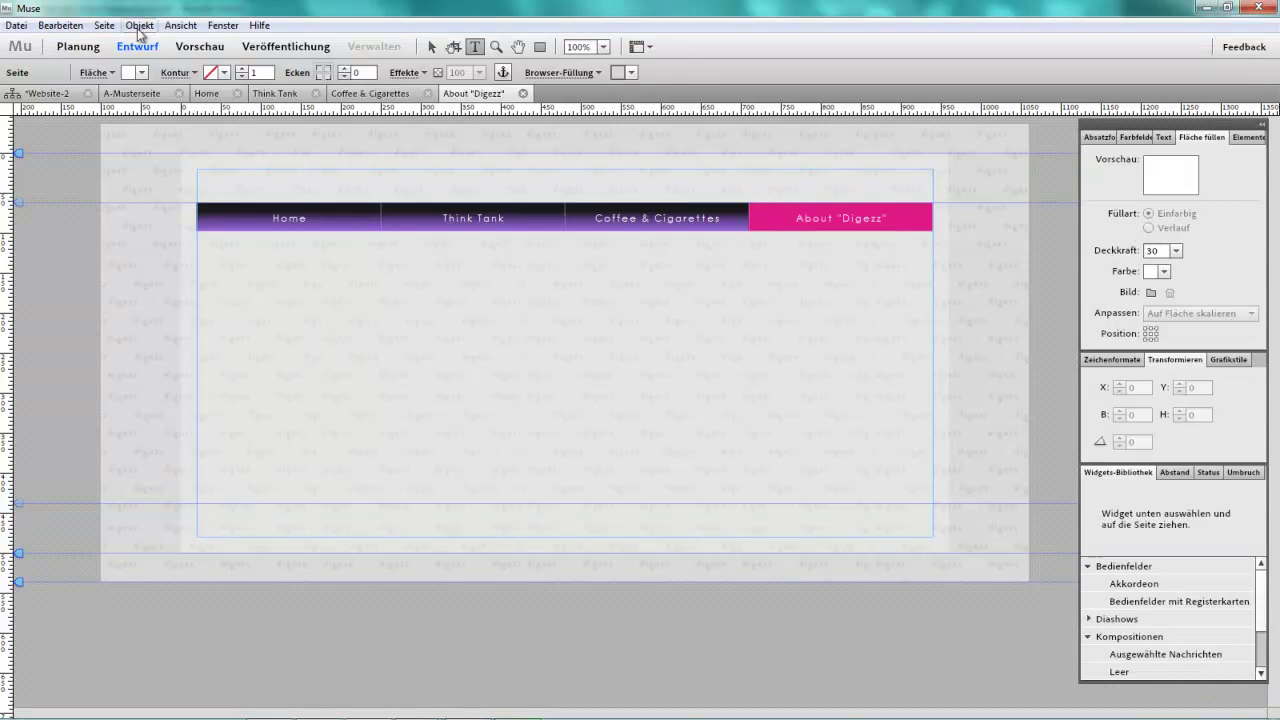
left_click(138, 27)
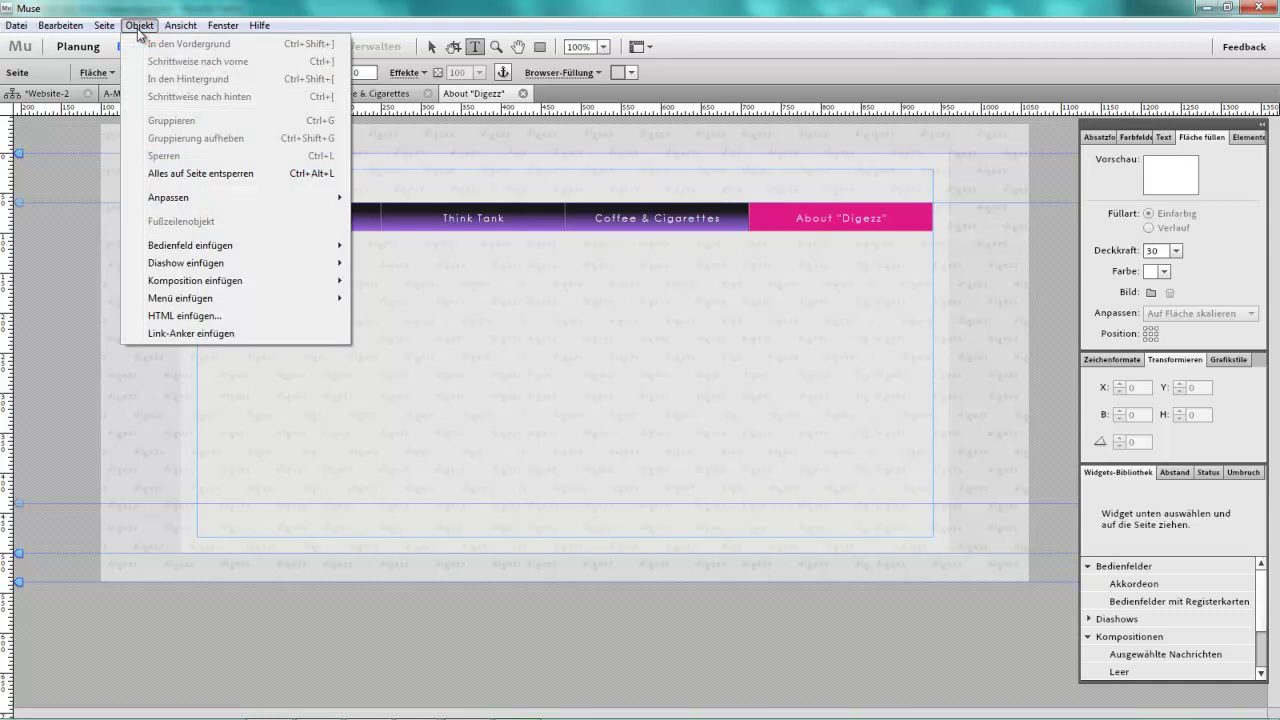
left_click(200, 316)
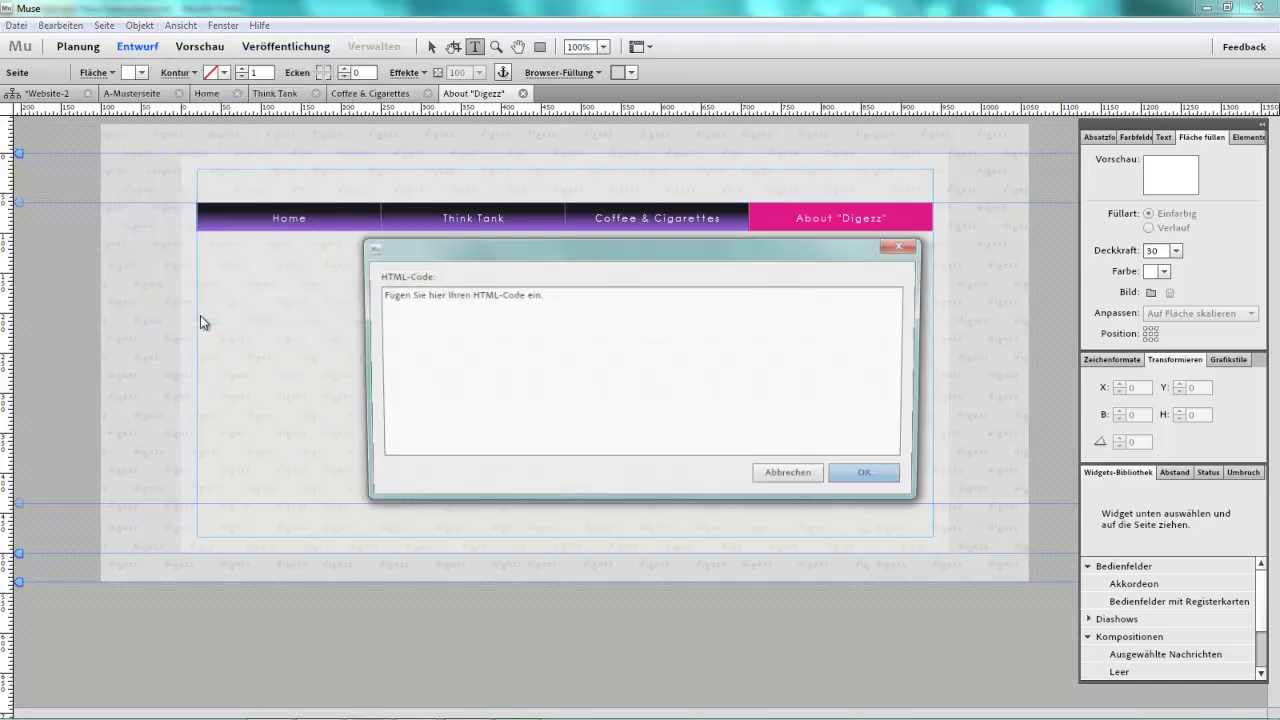
left_click(578, 300)
key("ctrl+a")
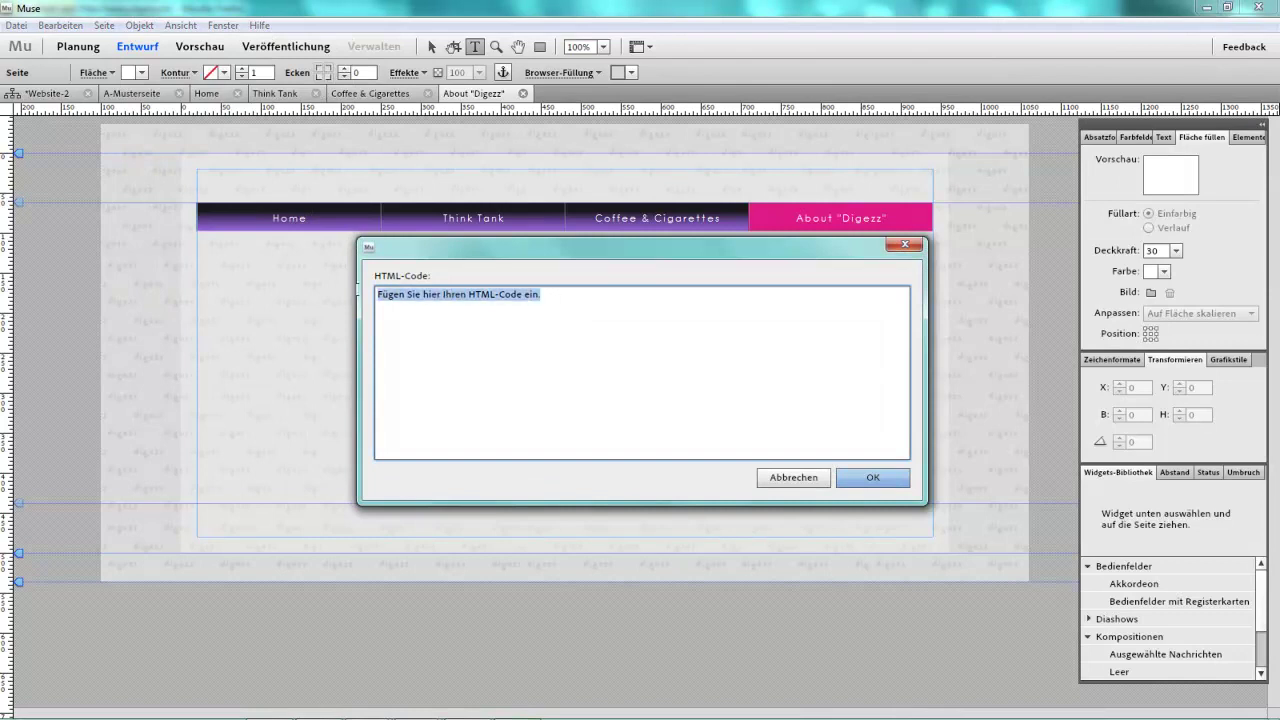
key("ctrl+v")
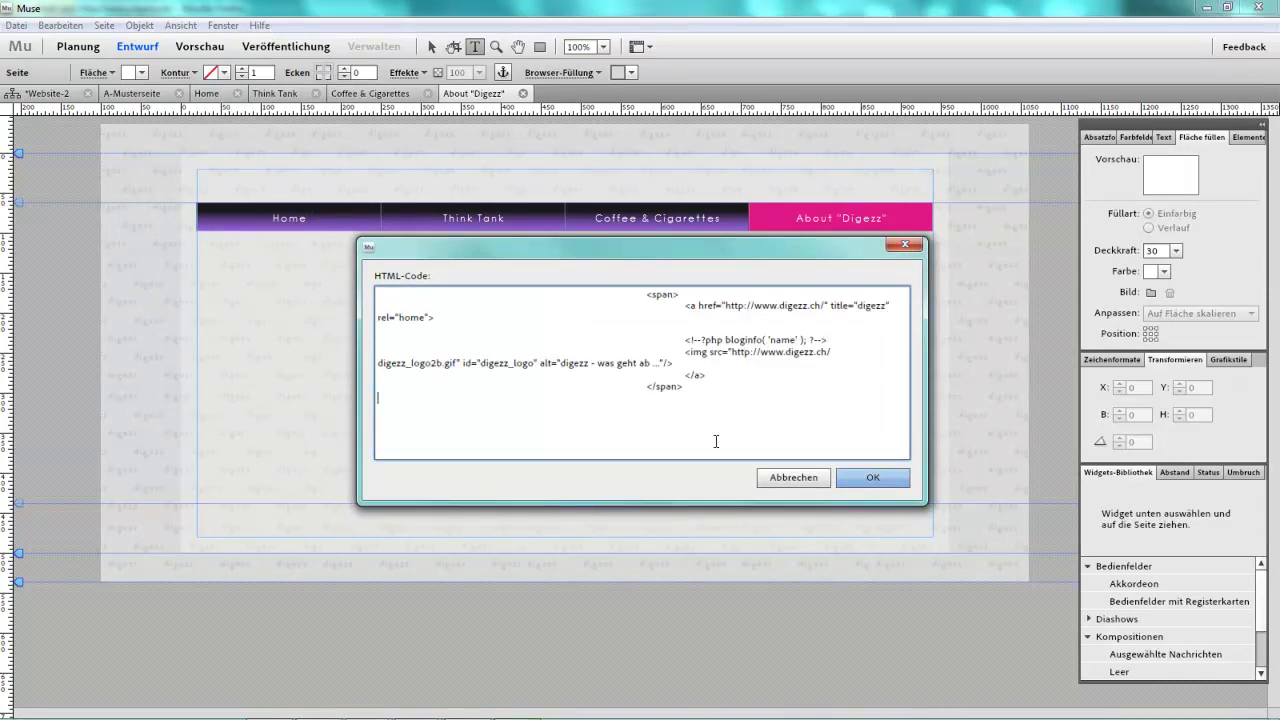
left_click(873, 479)
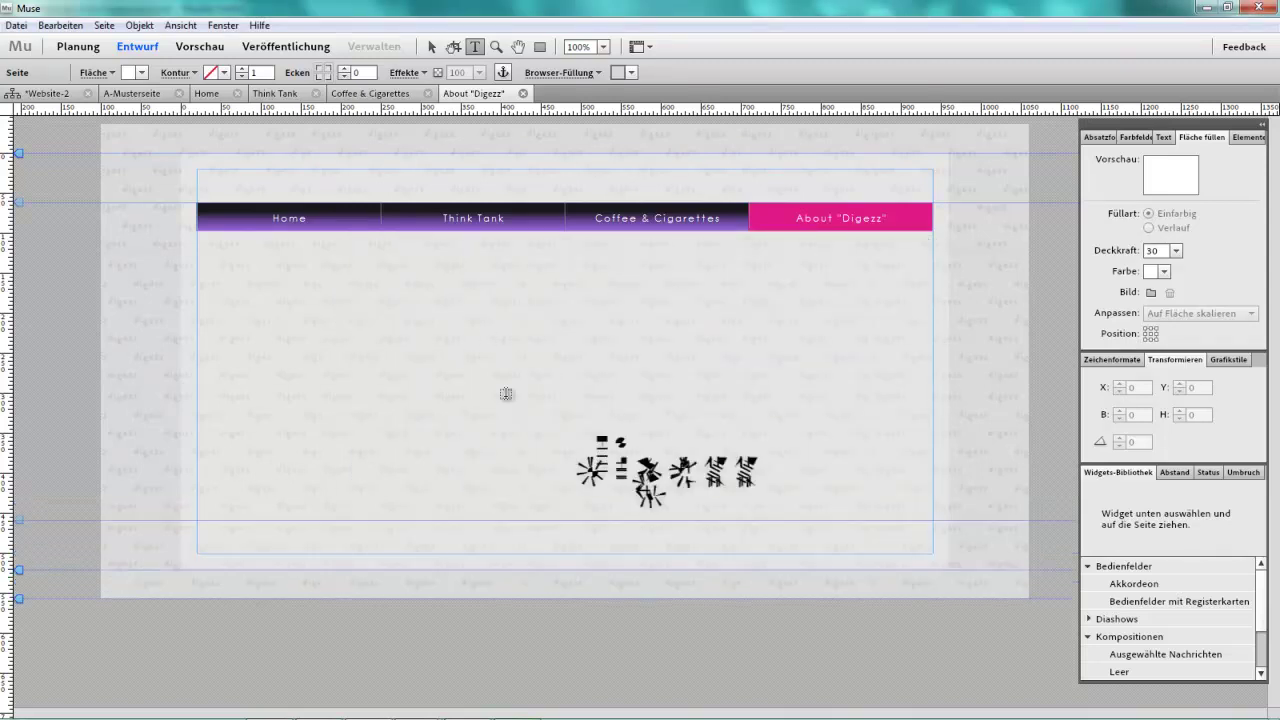
- Move the HTML logo object just below the menu to about X 380, Y 110, and check it in the preview
left_click(628, 432)
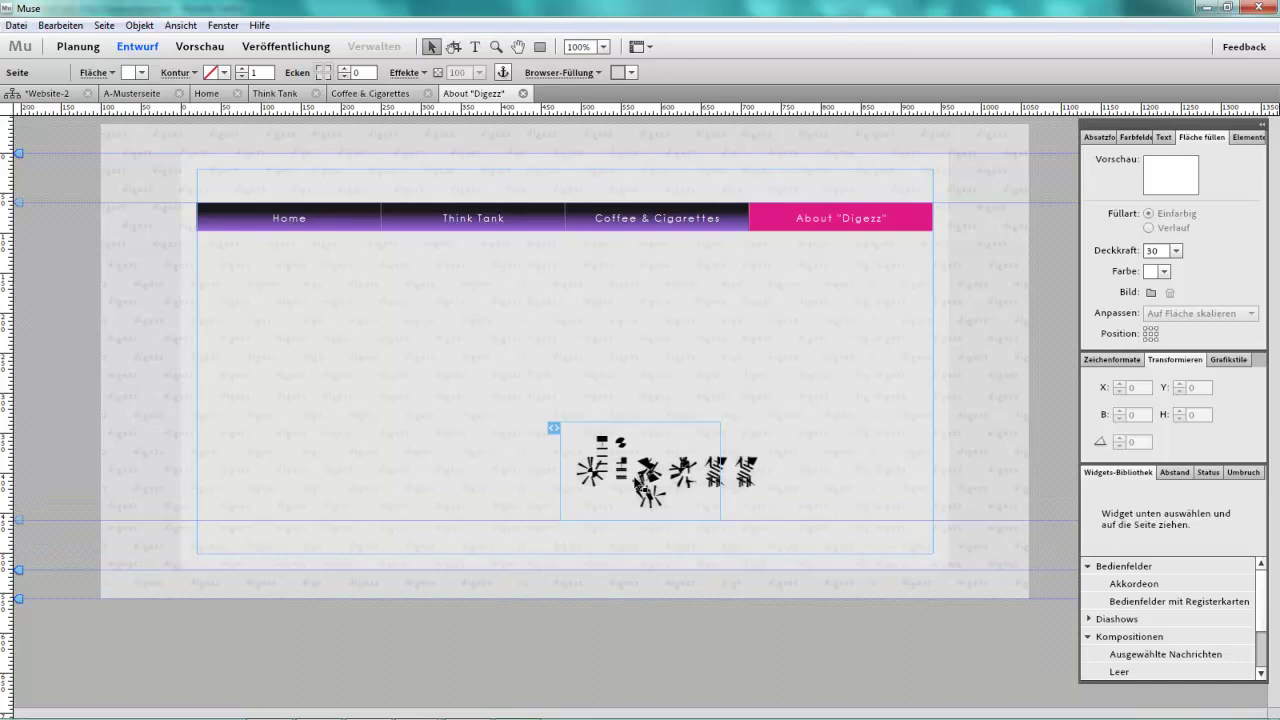
left_click_drag(612, 436, 561, 301)
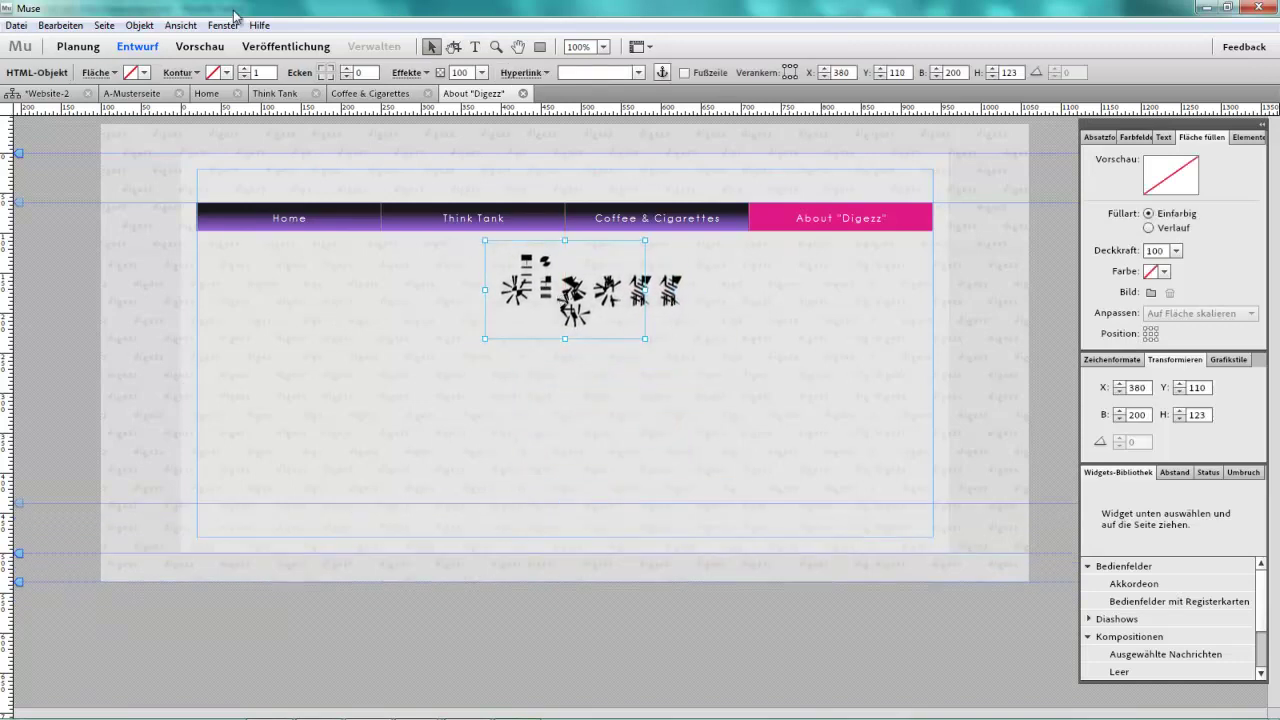
left_click(209, 44)
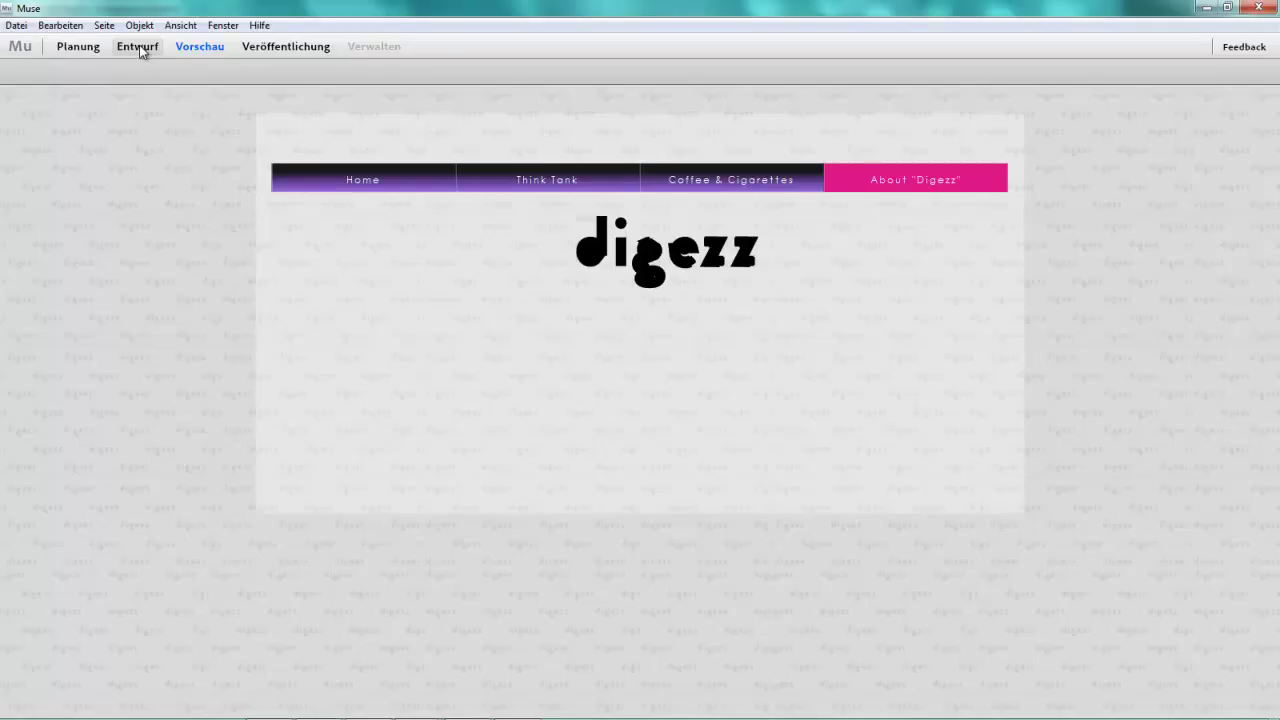
left_click(139, 47)
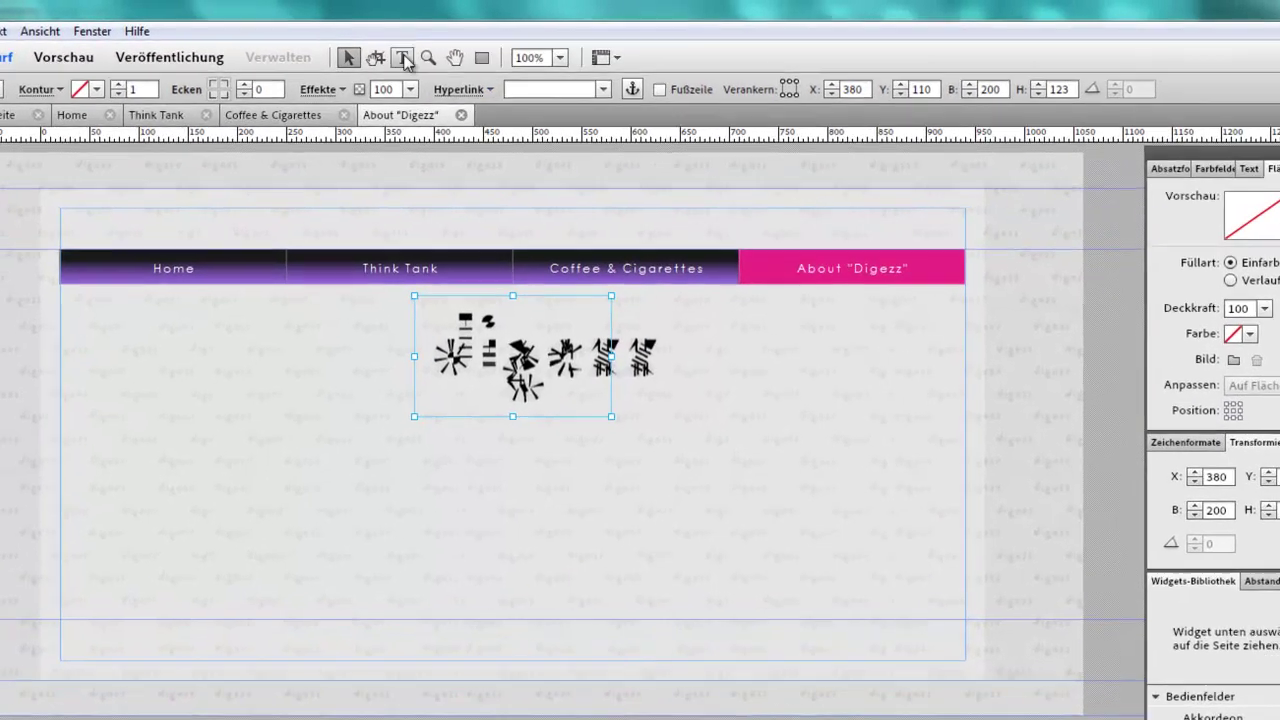
- Add a text frame below the logo at about X 35, Y 228, sized about 892 × 202 px
left_click(402, 58)
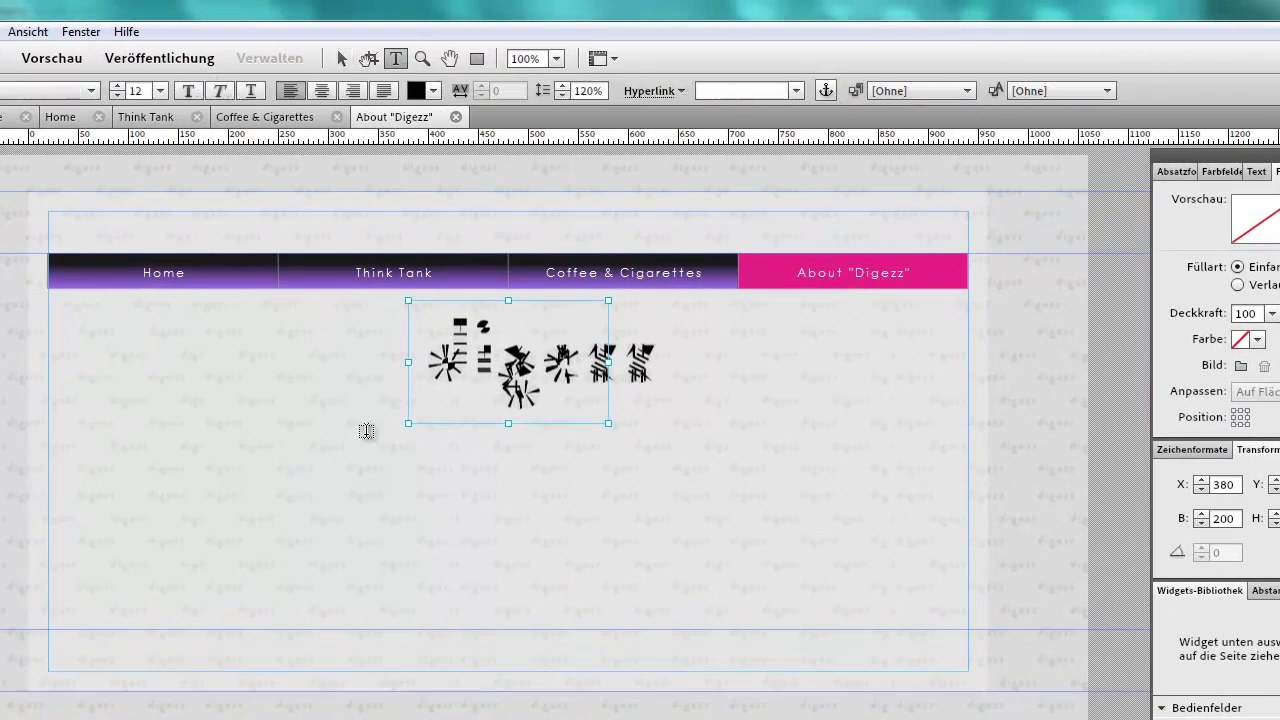
left_click_drag(63, 419, 168, 436)
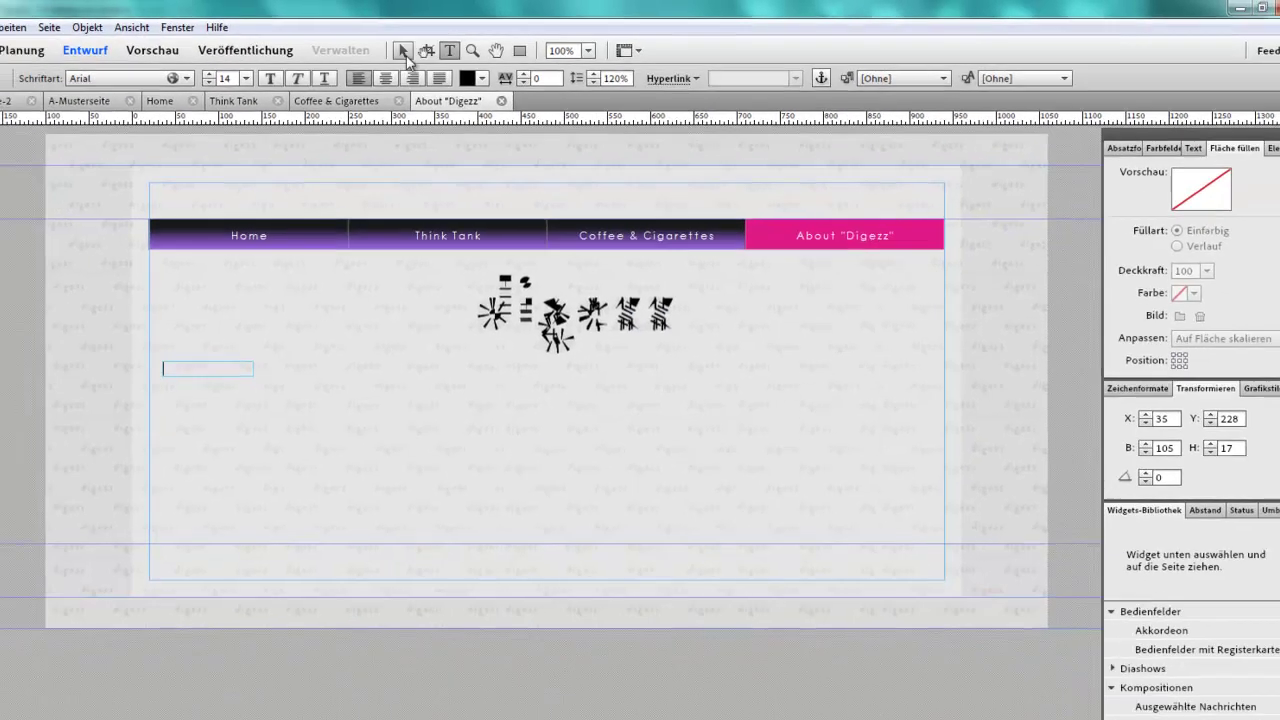
left_click(403, 52)
- Switch to Firefox, open Digezz's uber-digezz page from the homepage and copy its three description paragraphs
mouse_move(412, 700)
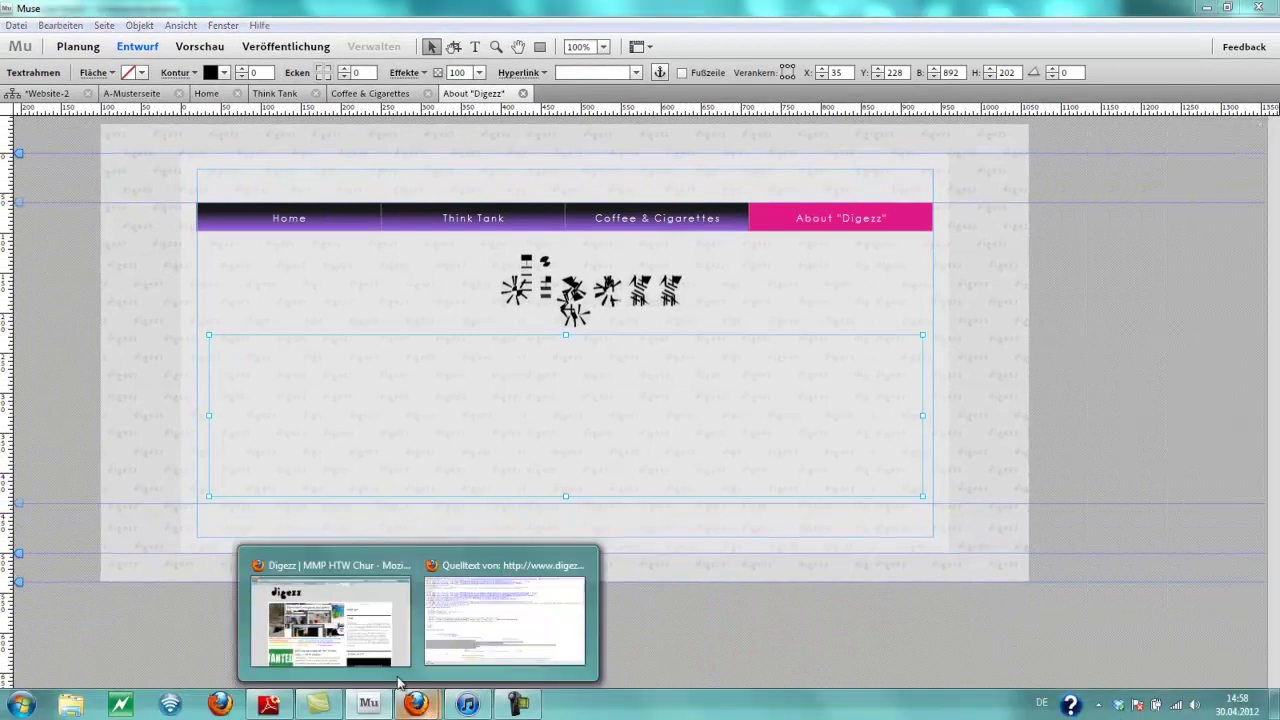
left_click(330, 620)
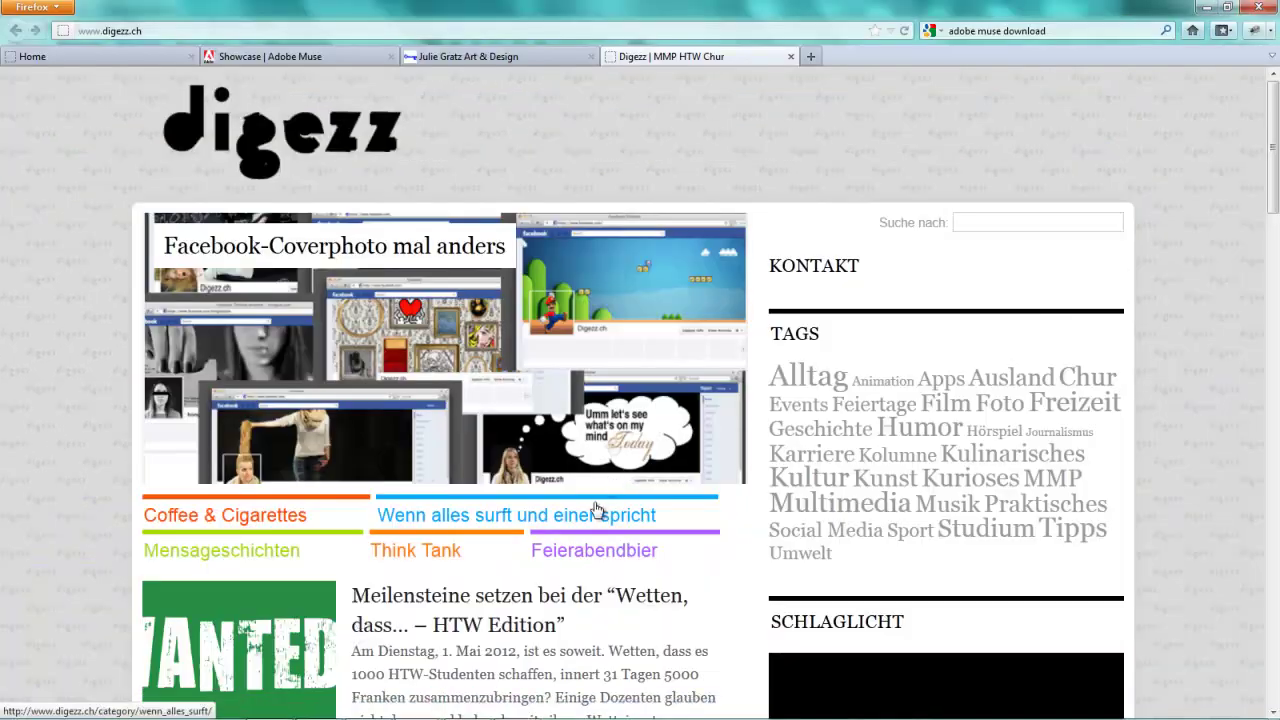
scroll(980, 280, "down", 10)
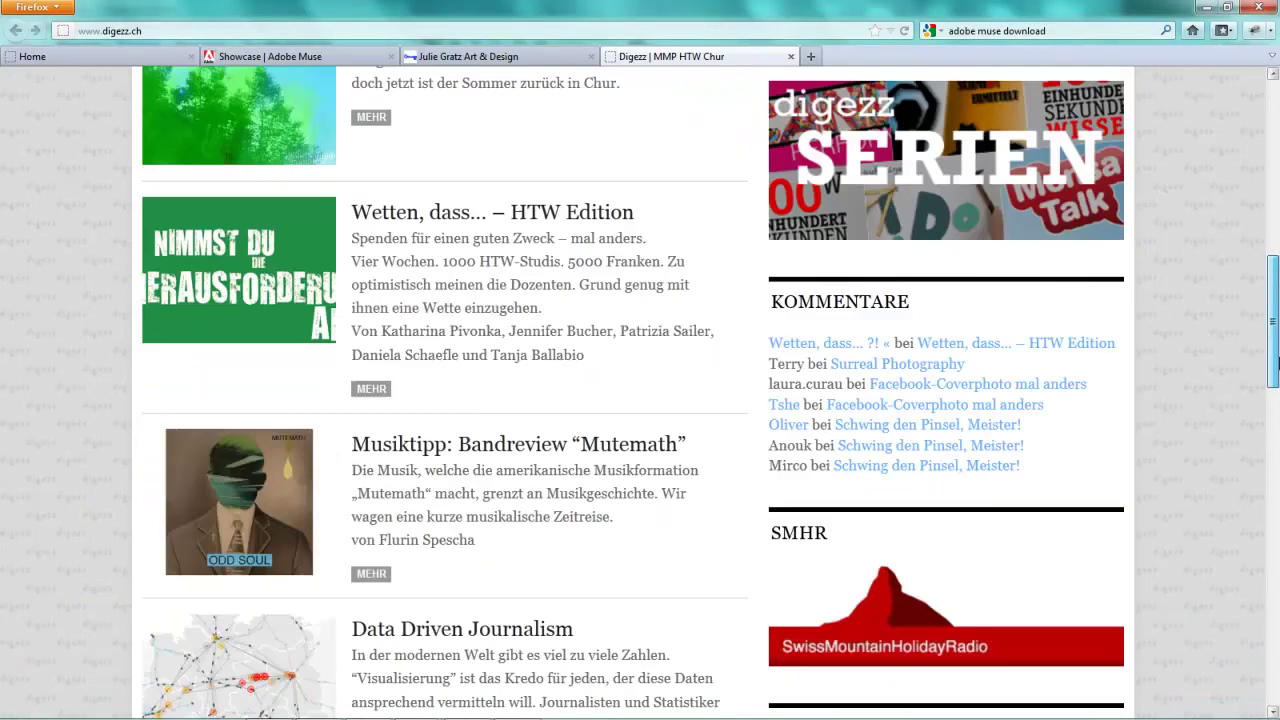
scroll(1260, 579, "down", 10)
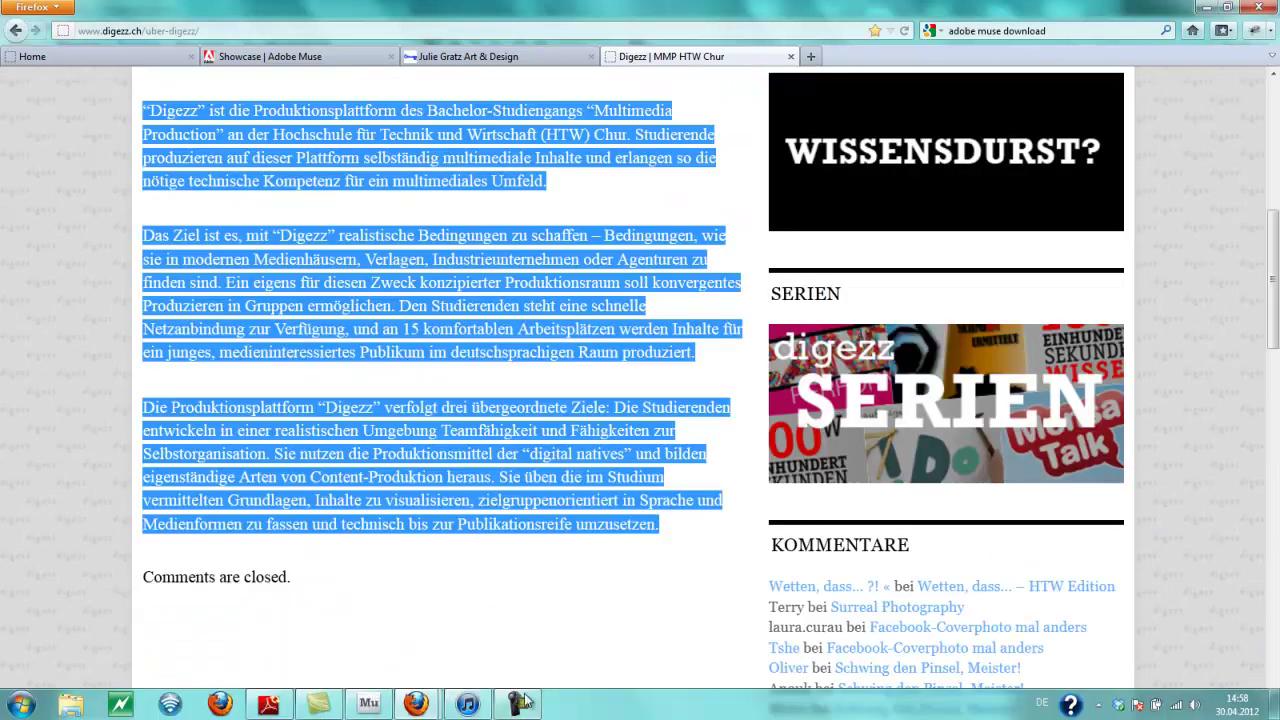
- Return to Muse and paste the copied Digezz description into the text frame below the logo
left_click(369, 713)
double_click(387, 393)
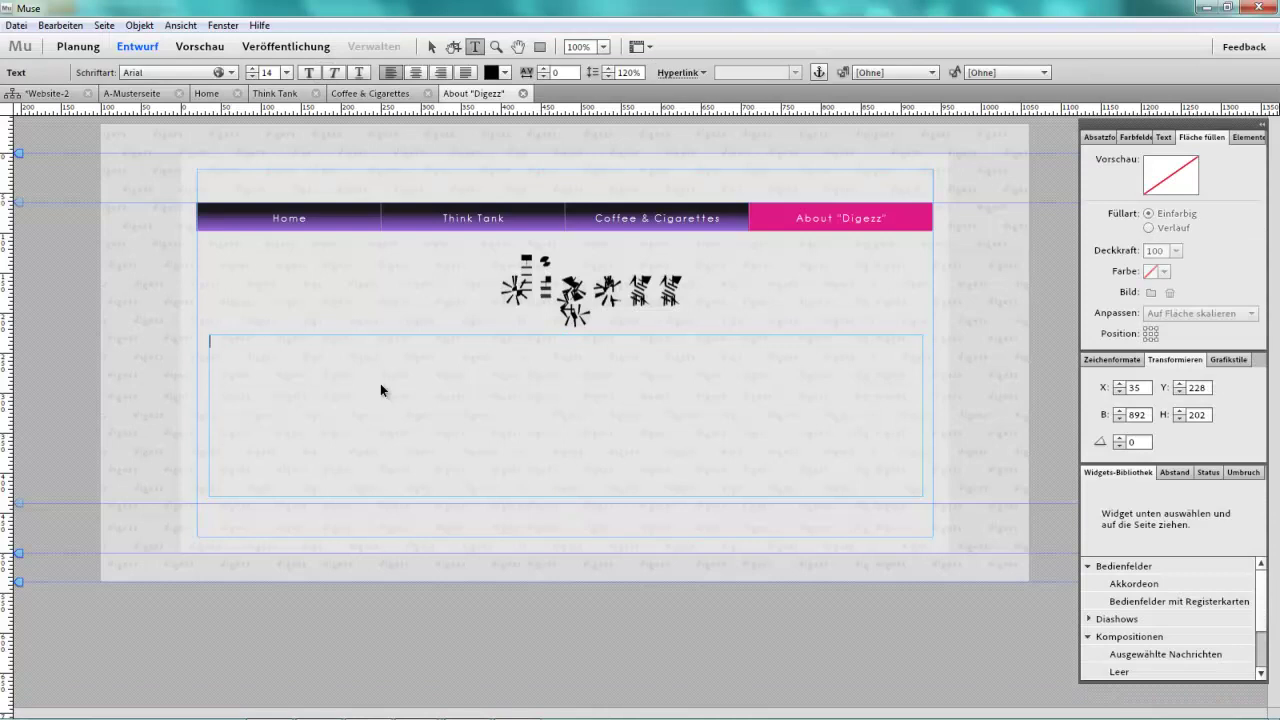
key("ctrl+v")
- Set the font of the whole pasted description to Futura
left_click_drag(640, 512, 162, 336)
left_click(230, 73)
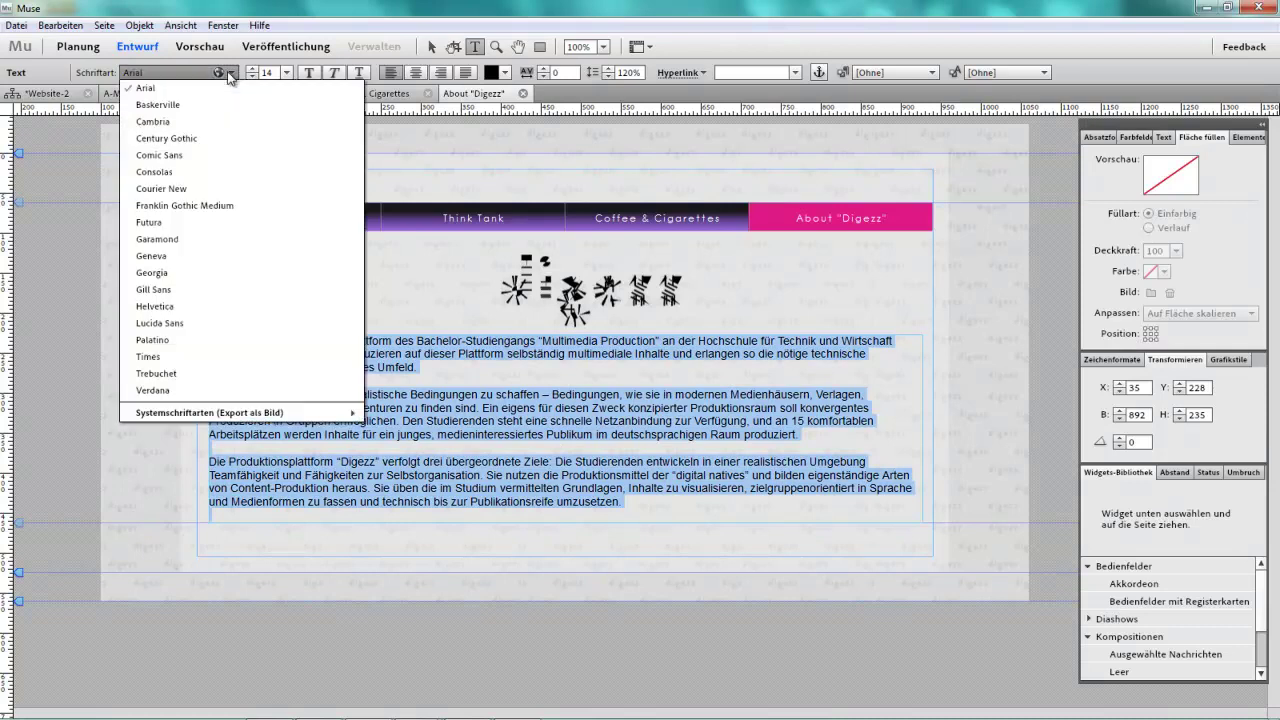
left_click(189, 223)
left_click(524, 364)
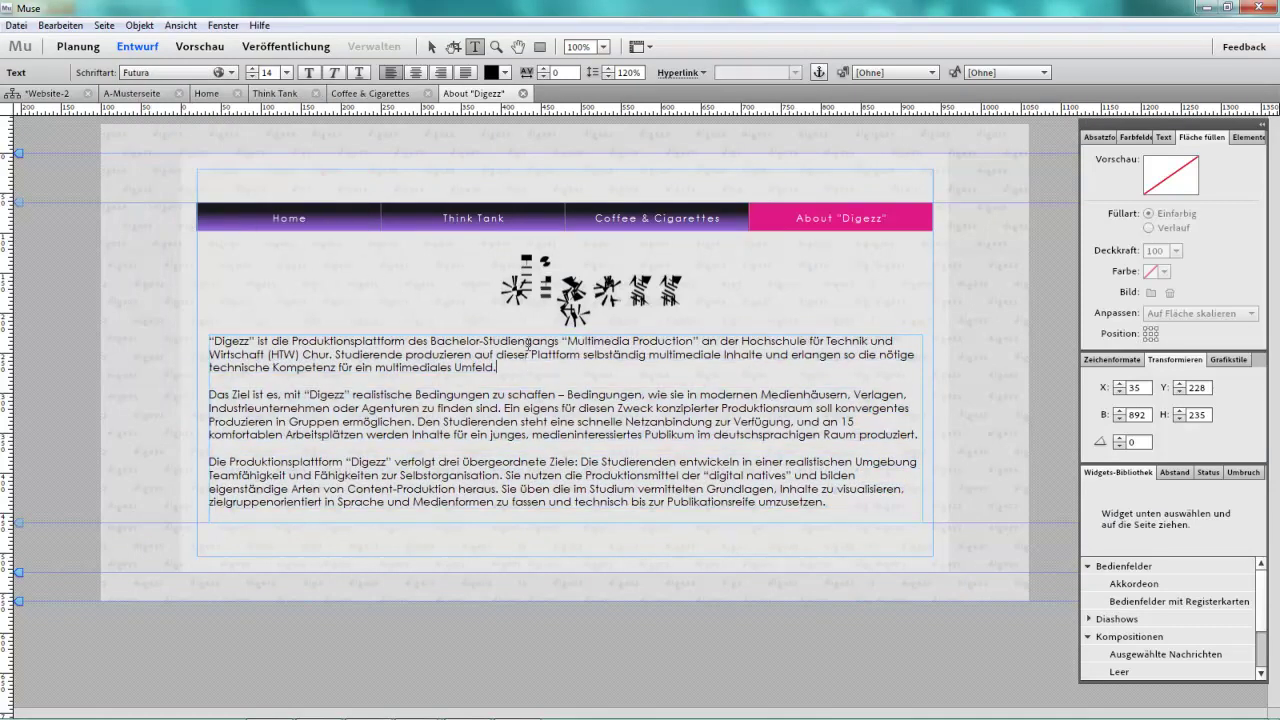